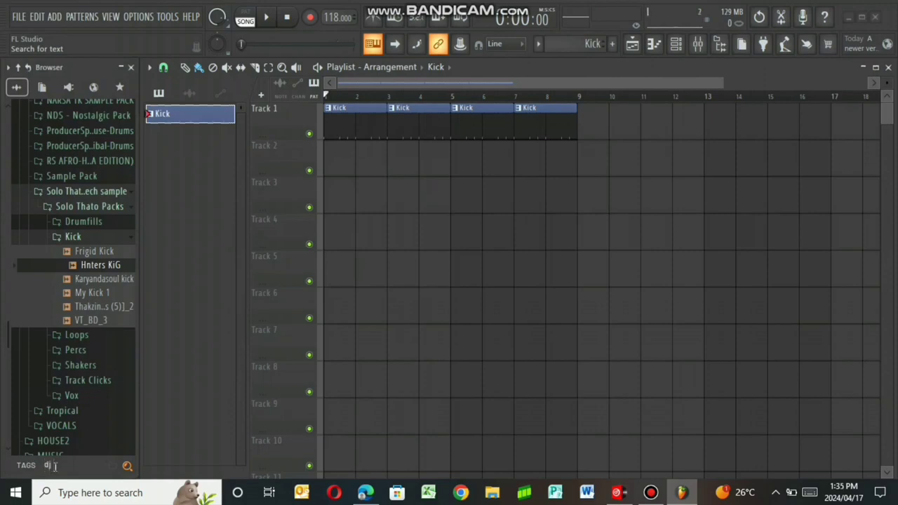
Step: Search the browser for the DJ Odyccy Afro House shaker loops and place Shakerloop 06 at bar 1 of Track 3
text(ody)
text(ccy - afro house shaker)
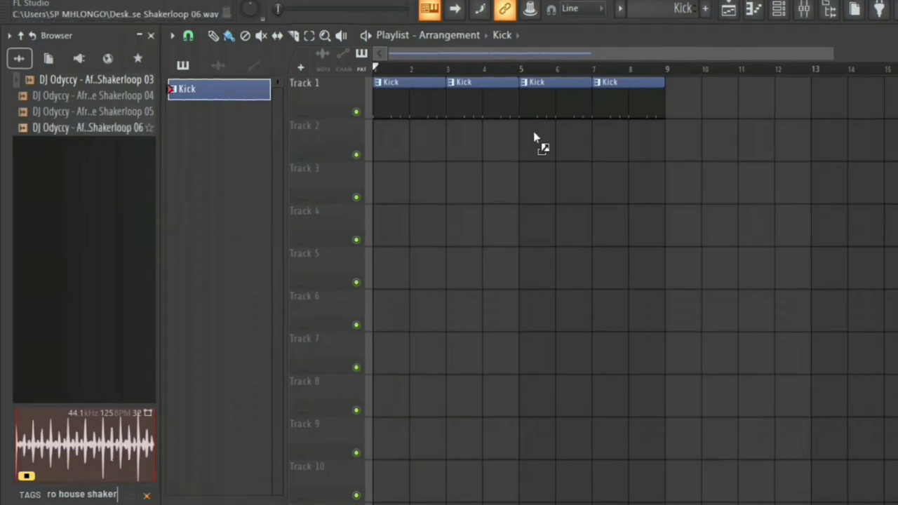
drag(532, 137, 392, 190)
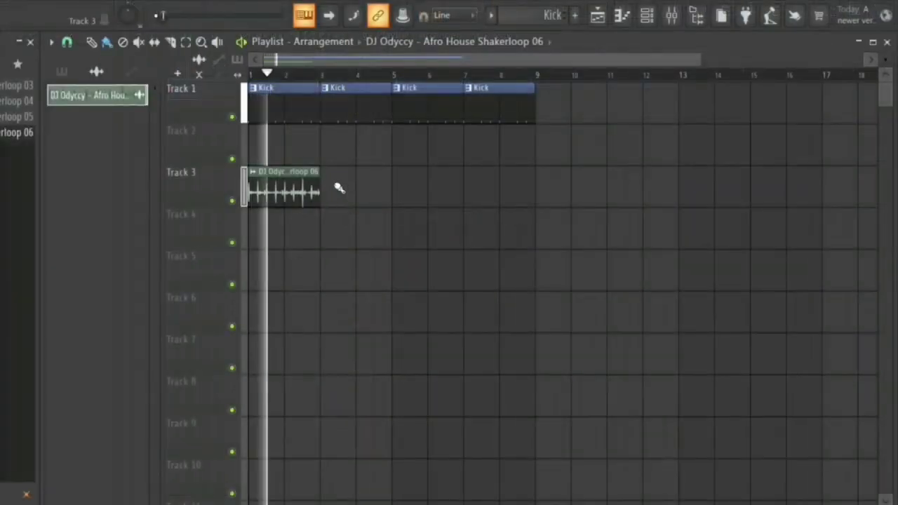
Step: Repeat the Shakerloop 06 clip along Track 3 through bar 8, matching the length of the kick pattern
click(338, 188)
click(408, 184)
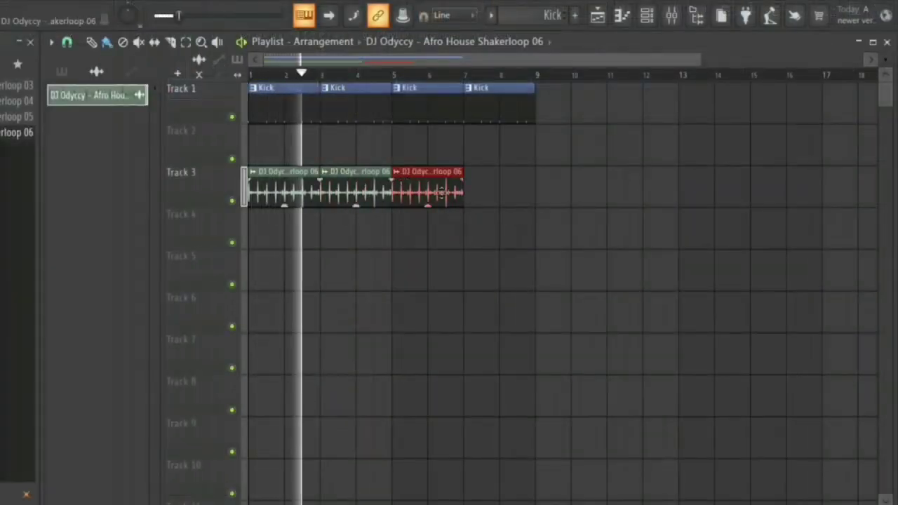
click(488, 194)
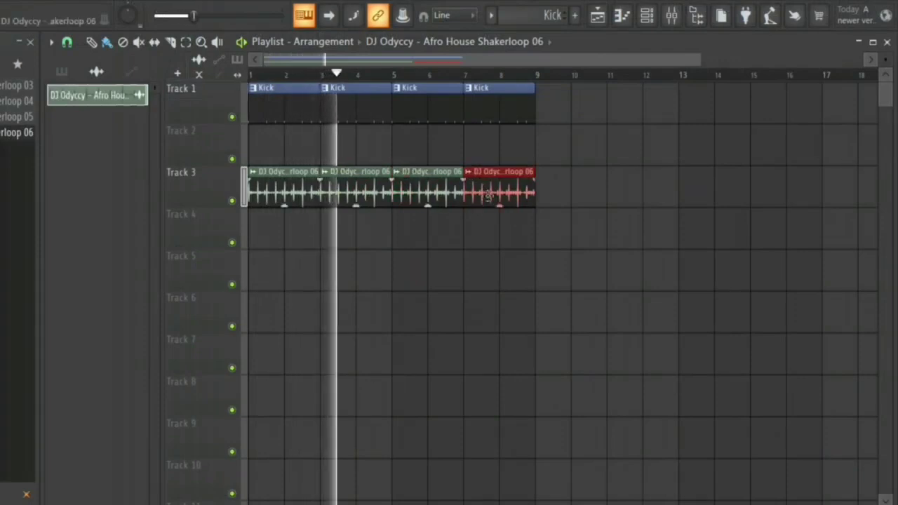
double_click(491, 185)
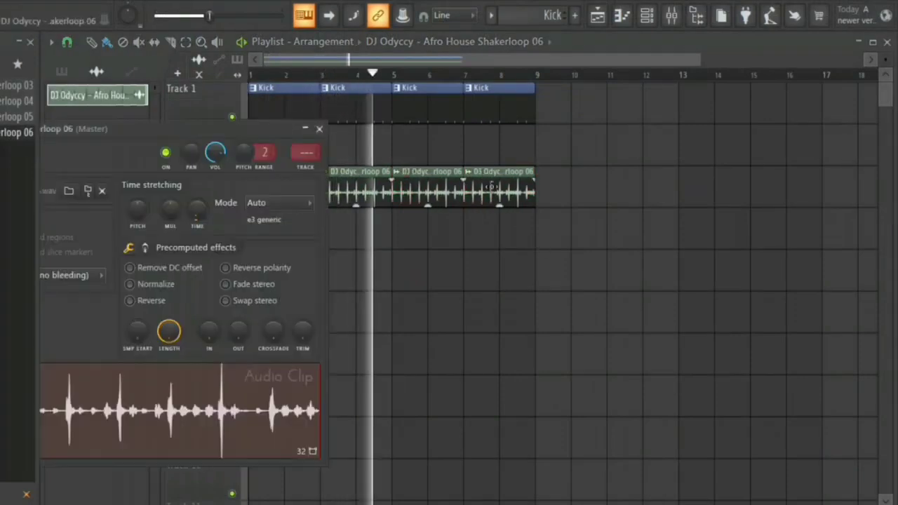
key(Escape)
Step: Show the Unsorted channels in the channel rack and route the Kick channel to mixer track 1
click(505, 105)
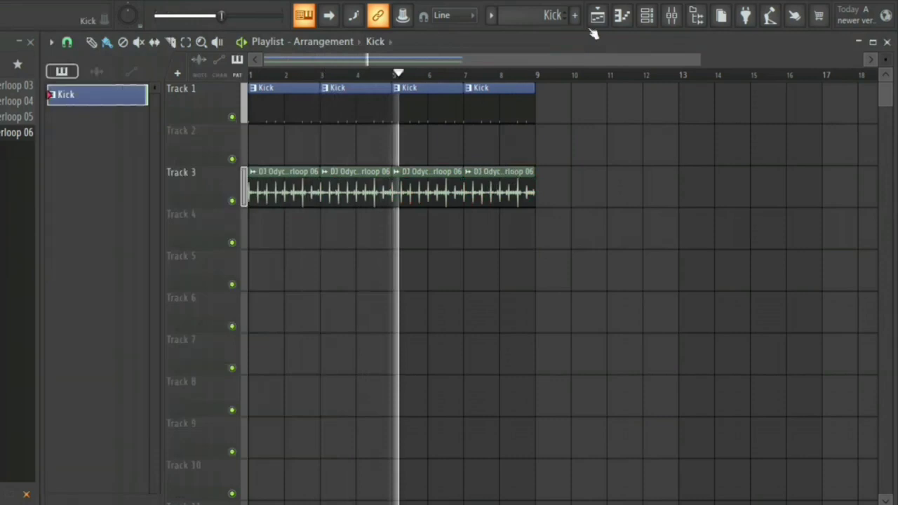
click(648, 15)
click(369, 80)
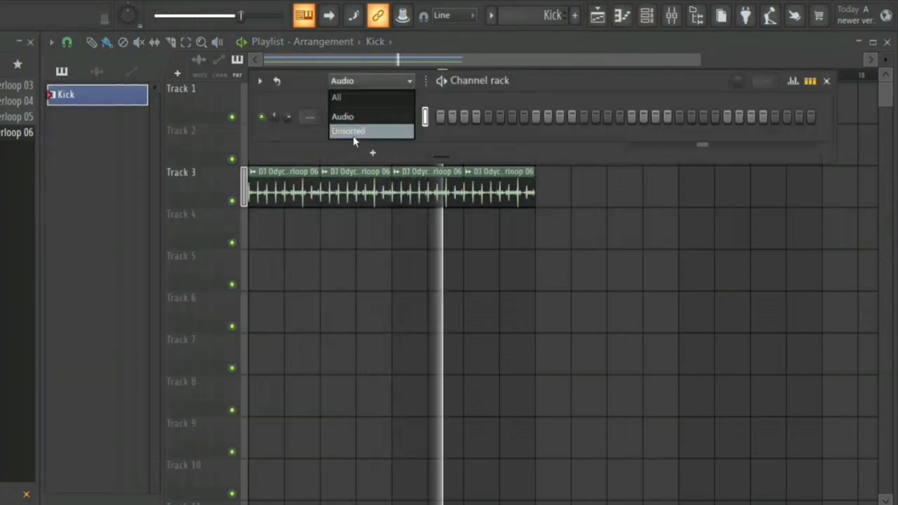
click(354, 140)
click(372, 151)
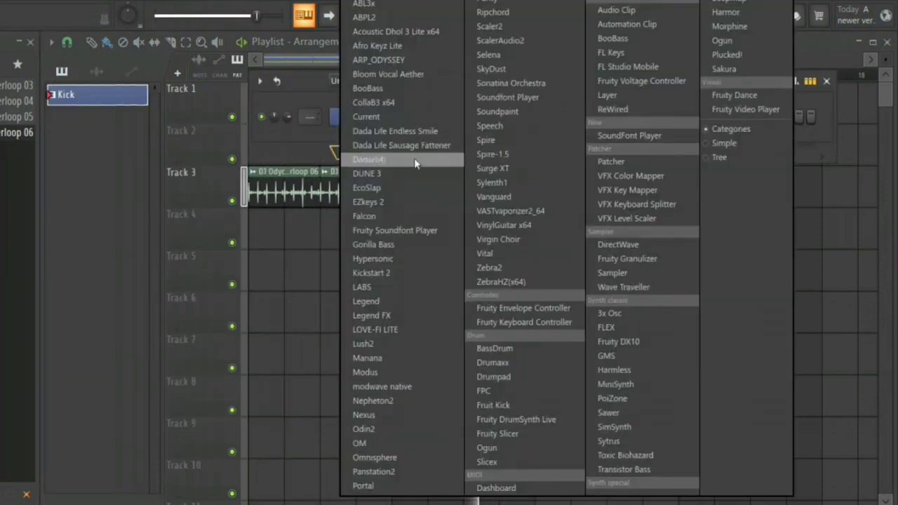
click(294, 142)
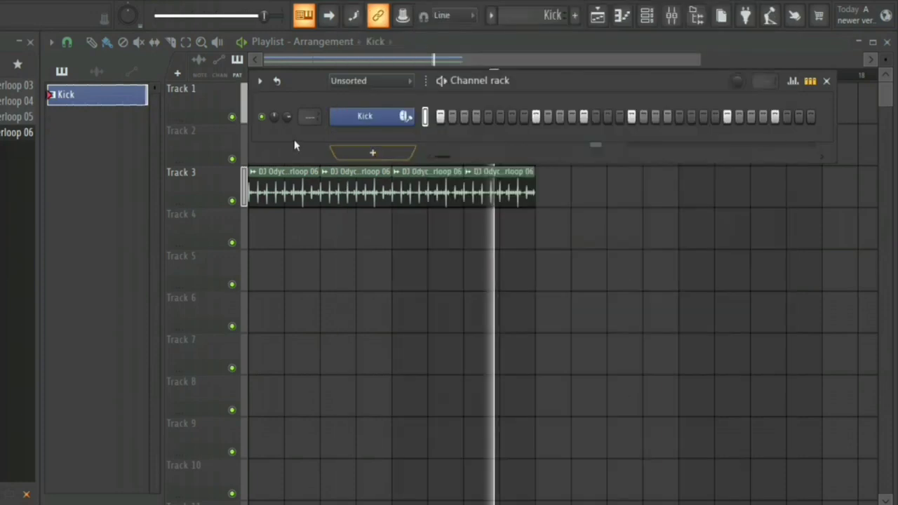
double_click(419, 131)
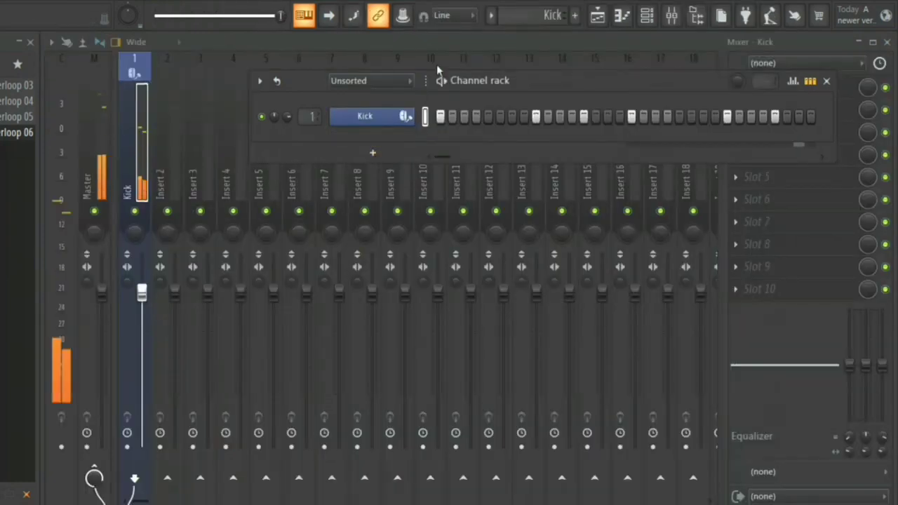
click(826, 80)
key(F9)
Step: Route the Shakerloop 06 audio clip to mixer track 2 and lower its volume fader slightly
double_click(338, 190)
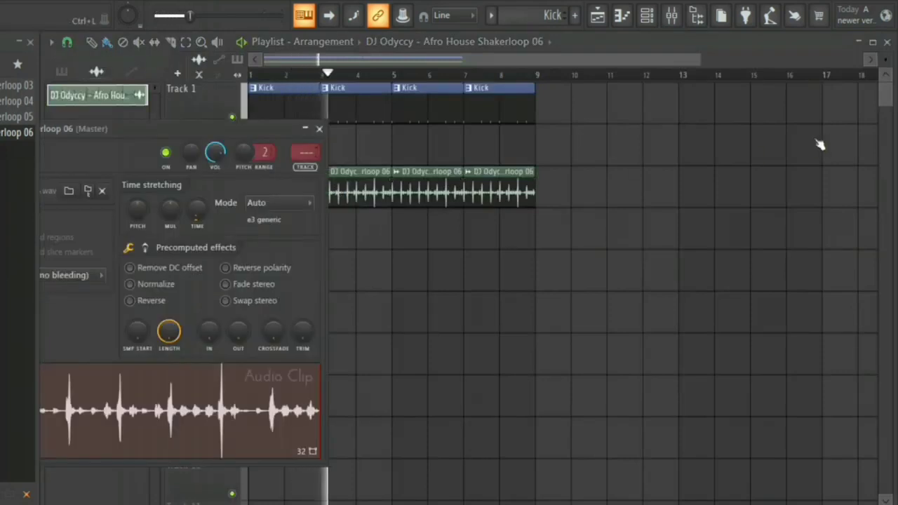
key(ctrl+l)
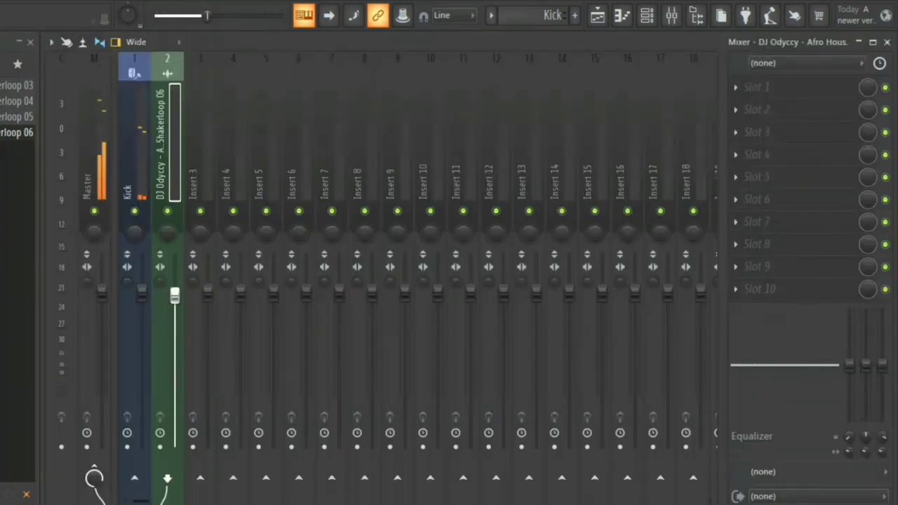
key(F9)
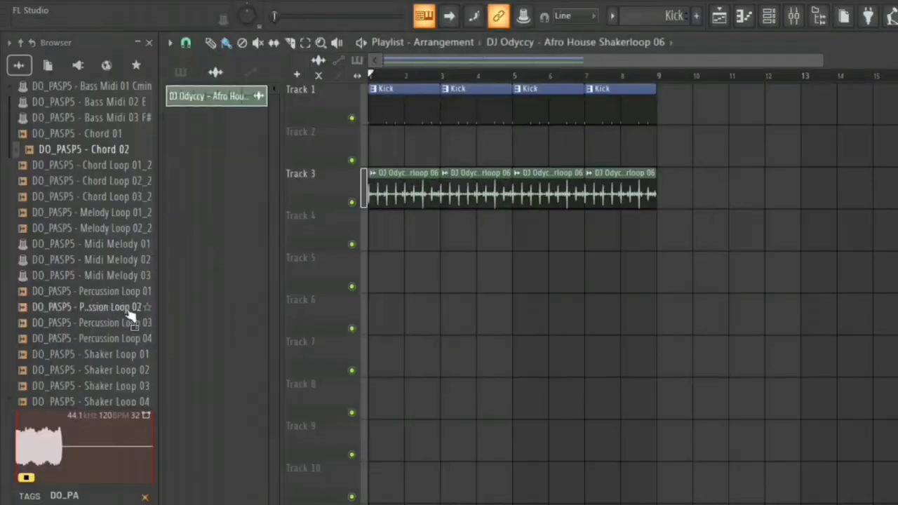
Step: Try DO_PASP5 - Percussion Loop 02 at bar 1 of Track 5 and play it with the kick and shaker
drag(131, 310, 385, 286)
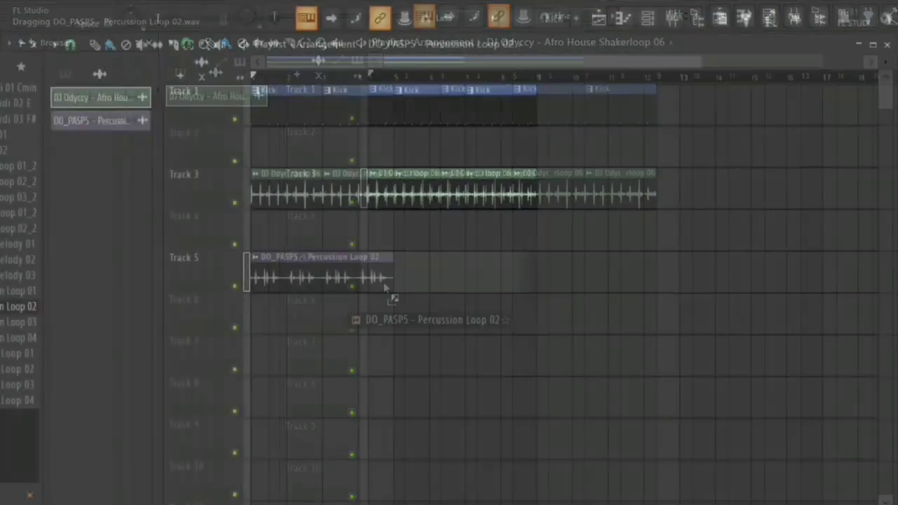
key(space)
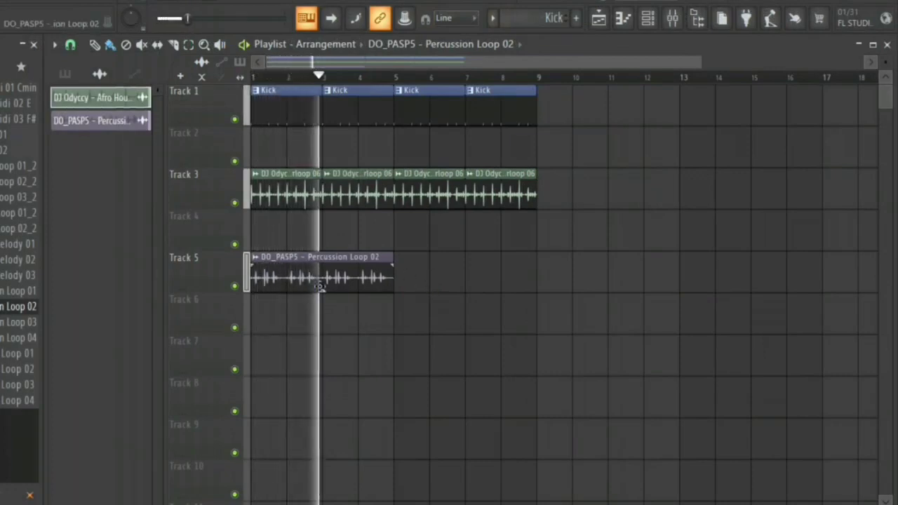
key(space)
key(space)
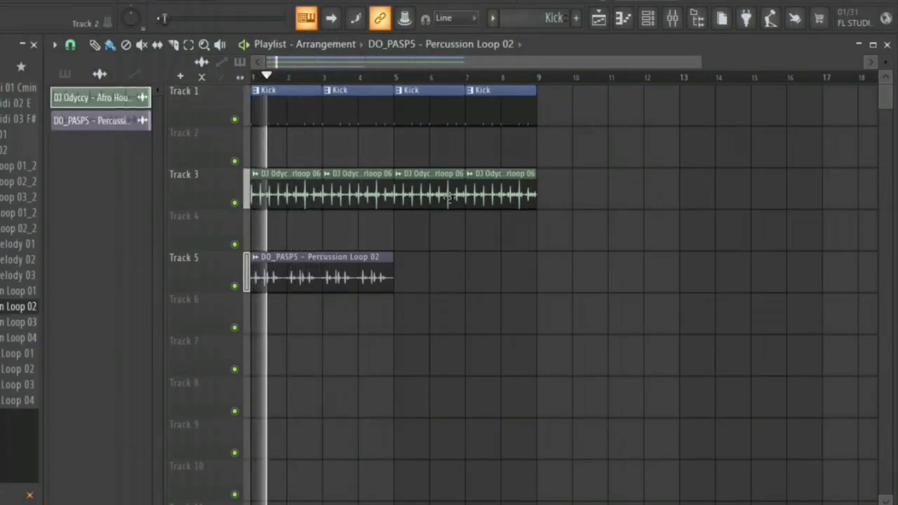
key(space)
right_click(443, 289)
click(444, 226)
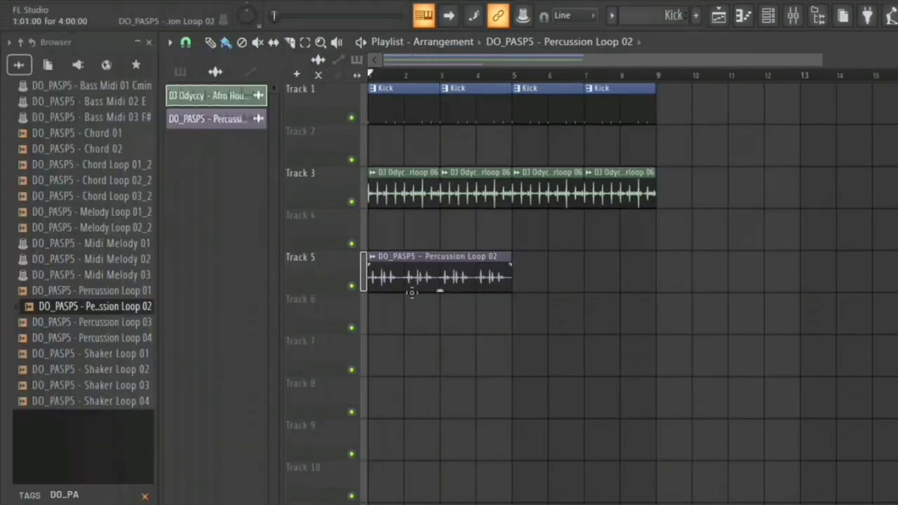
Step: Place DO_PASP5 - Shaker Loop 03 at bar 1 of Track 5 instead of the percussion loop and play the arrangement
drag(116, 393, 453, 268)
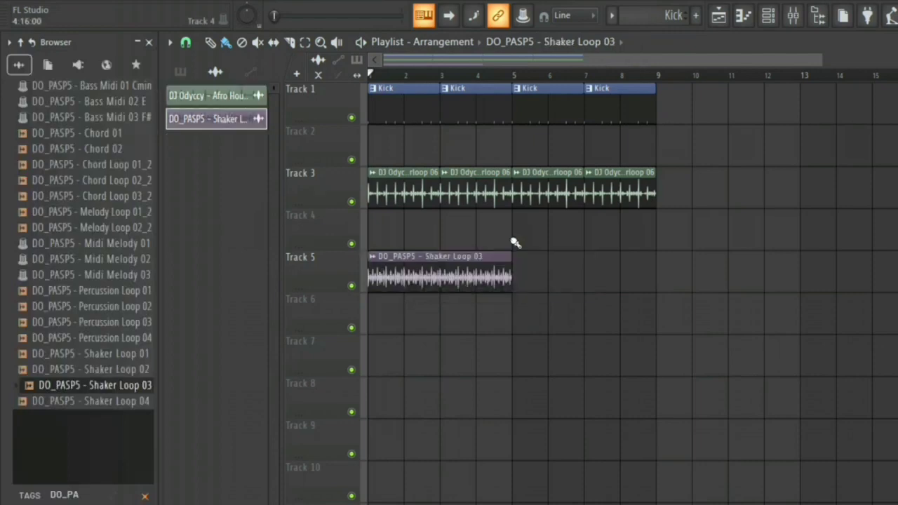
key(space)
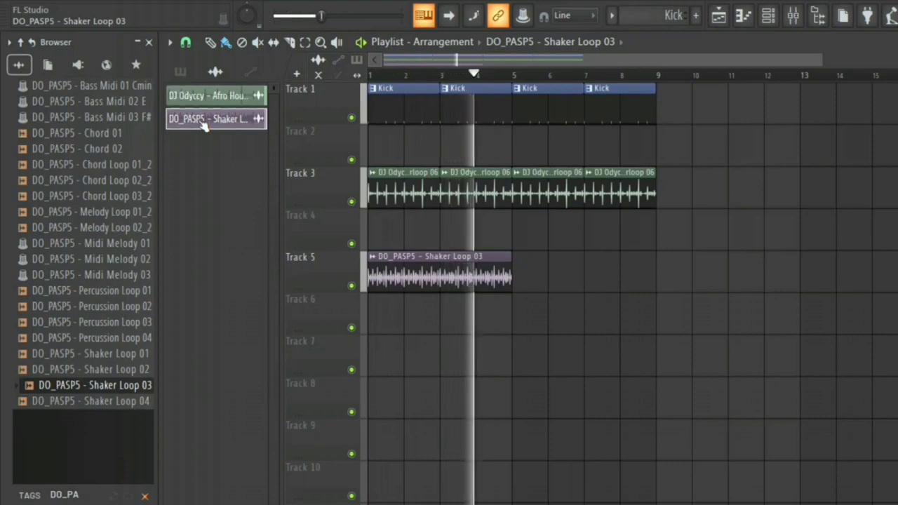
key(space)
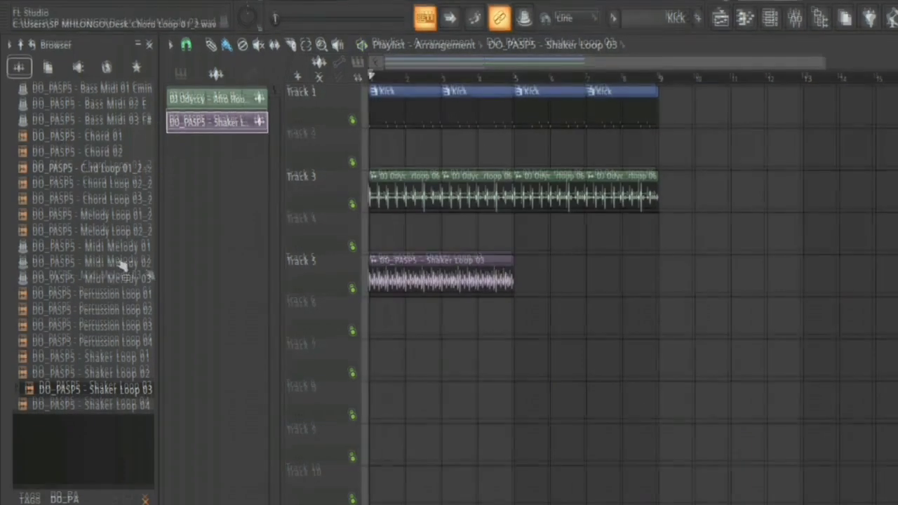
Step: Preview DO_PASP5 - Shaker Loop 04, place it at bar 1 of Track 6 and play the arrangement
click(126, 406)
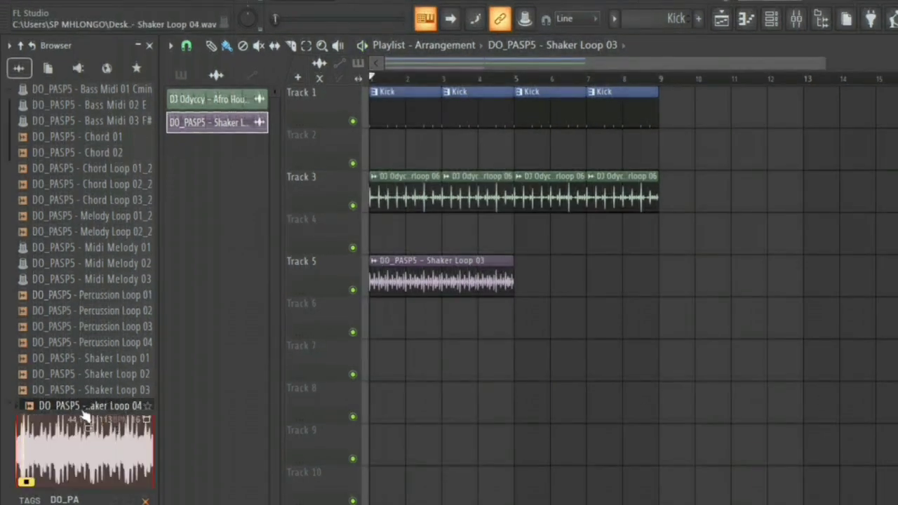
drag(83, 416, 385, 326)
key(space)
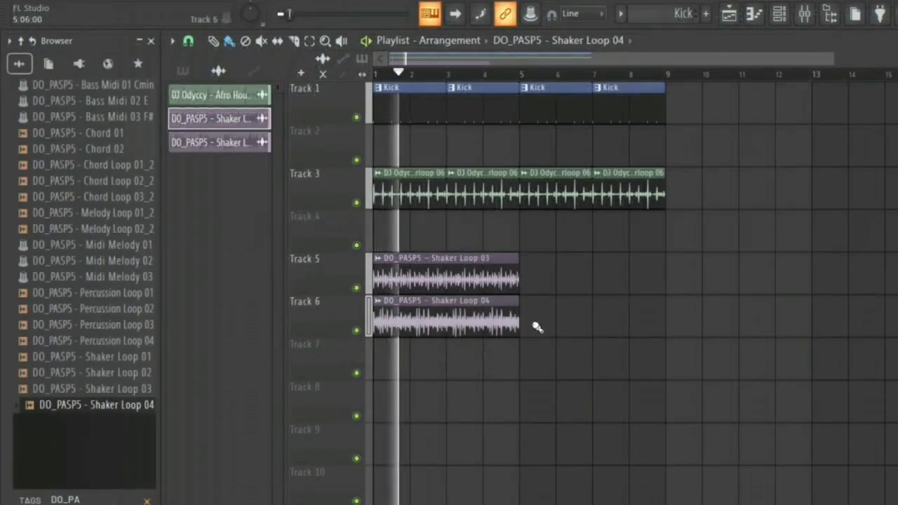
Step: Duplicate the Shaker Loop 03 and Shaker Loop 04 clips together into bars 5 to 8, ending with playback stopped
drag(531, 328, 469, 277)
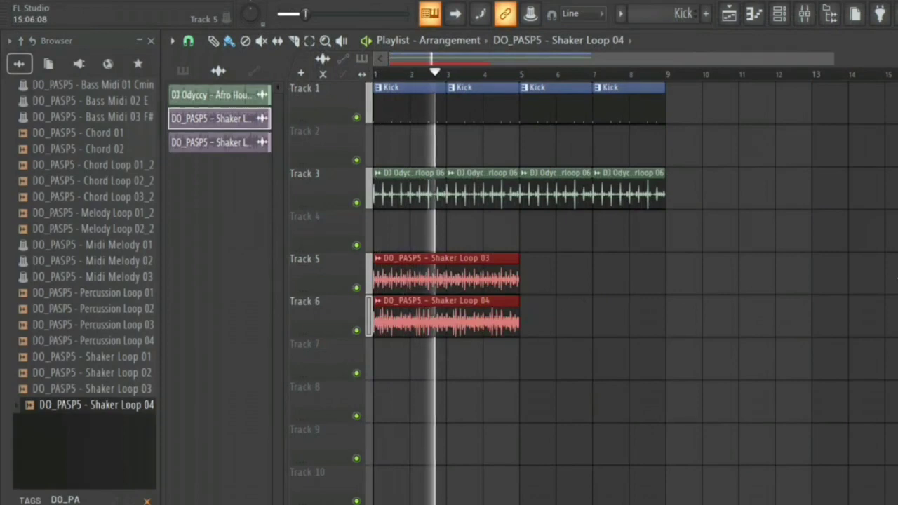
key(ctrl+b)
key(ctrl+d)
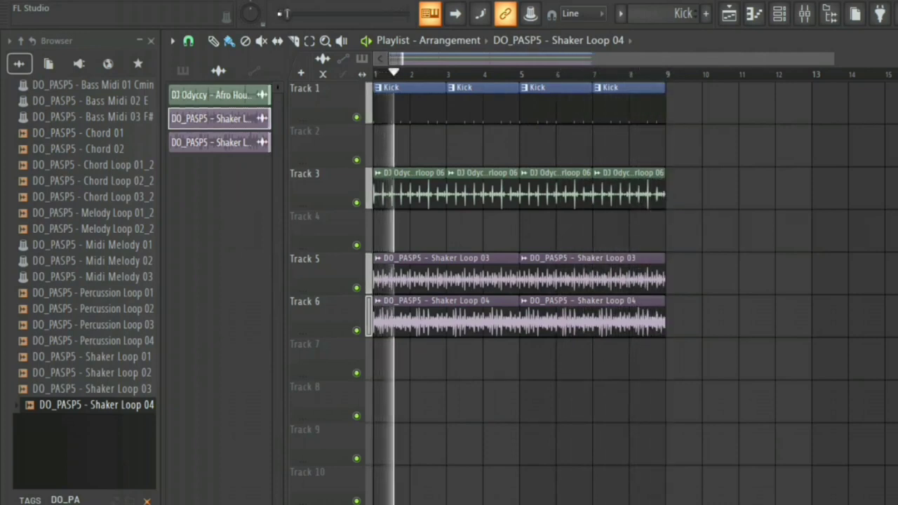
key(space)
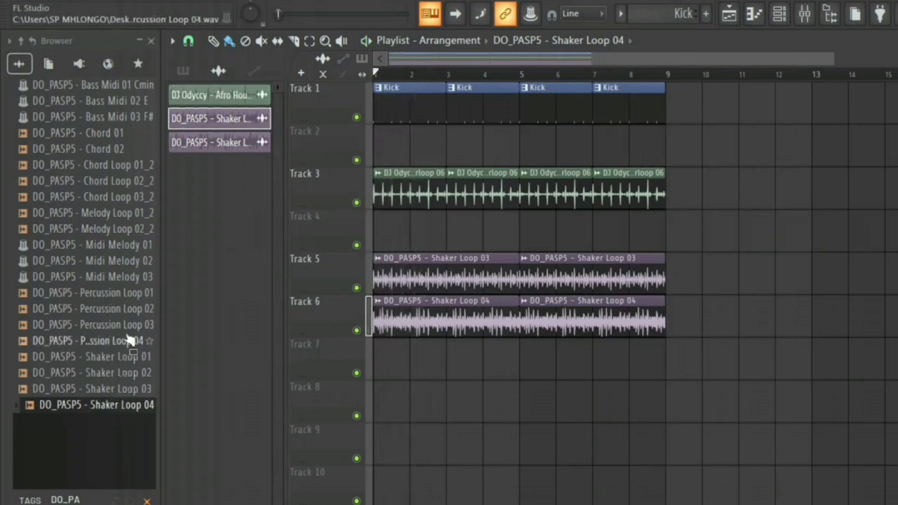
Step: Add DO_PASP5 - Percussion Loop 03 to Track 4, repeated across bars 1 to 8, and play the arrangement
key(space)
key(space)
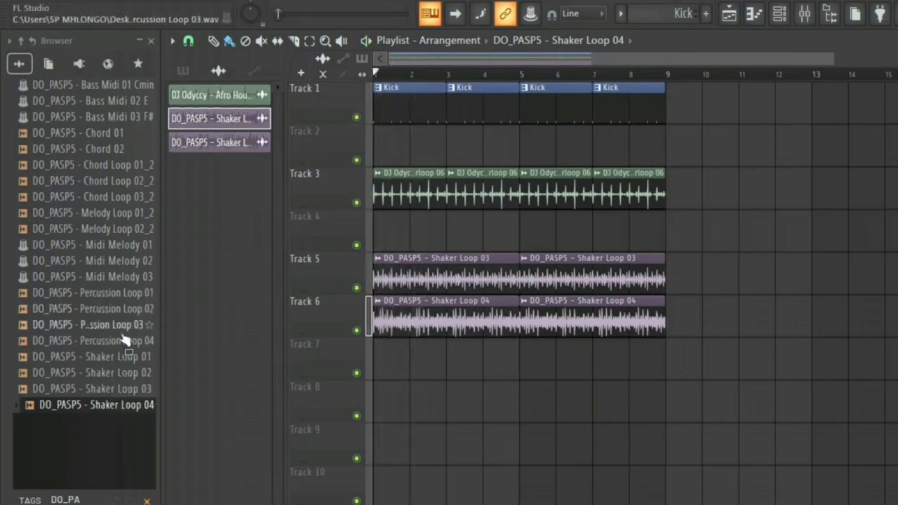
drag(121, 329, 412, 261)
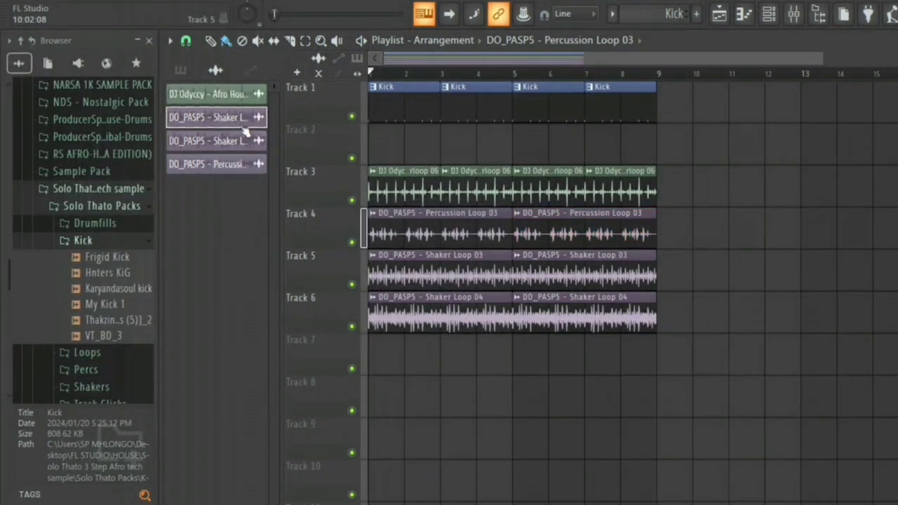
key(space)
Step: Collapse the expanded sample folders in the browser, up to and including the FL STUDIO folder
click(103, 196)
scroll(84, 199, up, 7)
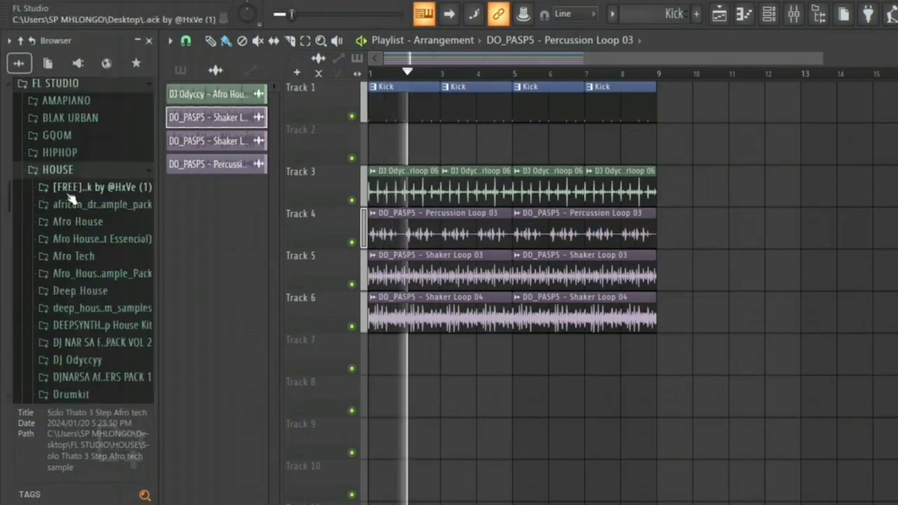
click(64, 85)
key(space)
Step: Route the Percussion Loop 03 clip on Track 4 to mixer track 3 and lower its volume fader
click(423, 239)
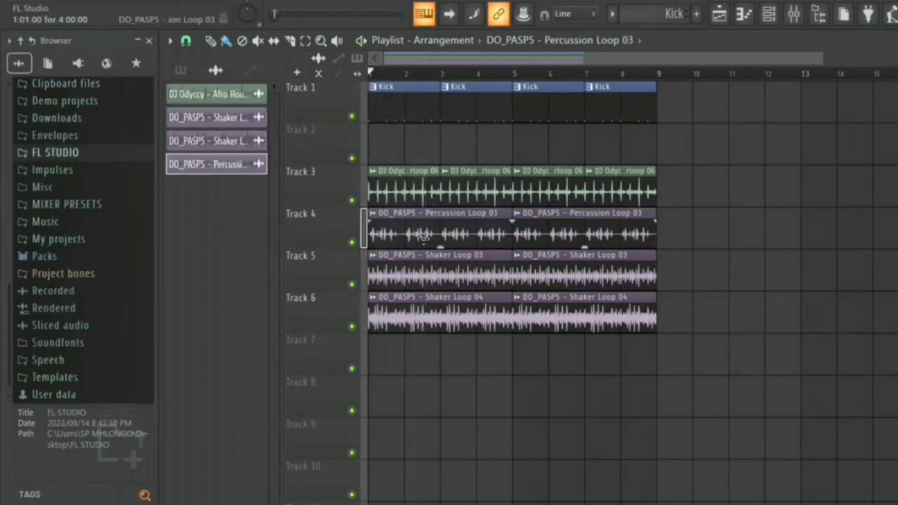
key(F9)
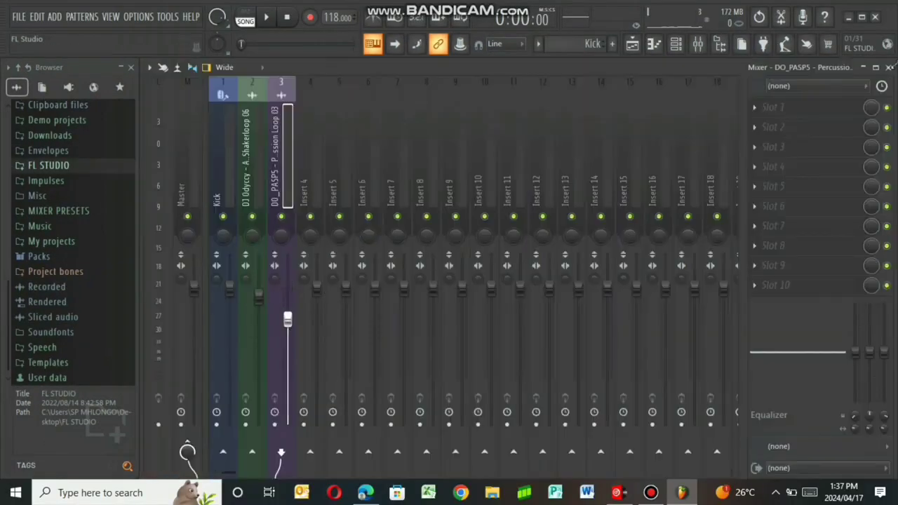
click(888, 67)
Step: Route the Shaker Loop 03 clip on Track 5 to mixer track 4 and lower its volume fader
double_click(515, 279)
key(ctrl+l)
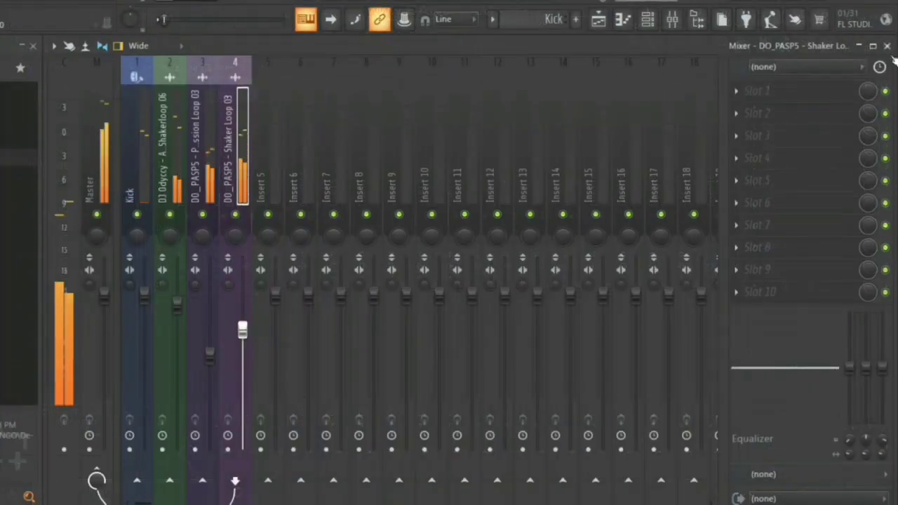
click(887, 47)
Step: Route Shaker Loop 04 to mixer track 5 and lower the faders of Shakerloop 06, Percussion Loop 03 and Shaker Loop 04
double_click(489, 316)
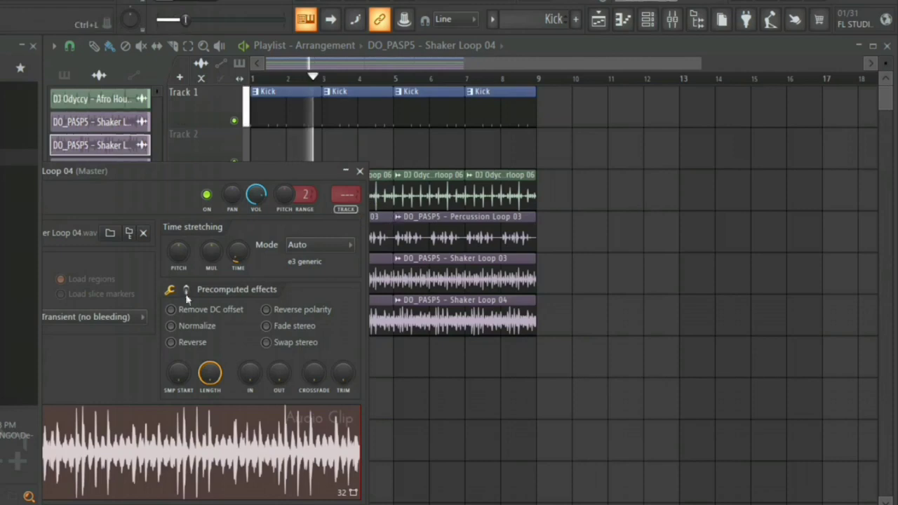
key(ctrl+l)
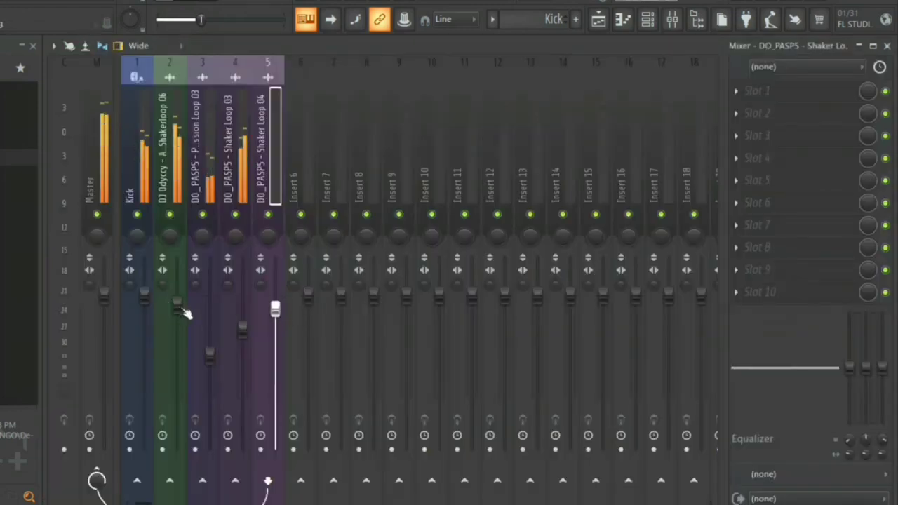
drag(177, 303, 177, 321)
drag(209, 354, 209, 359)
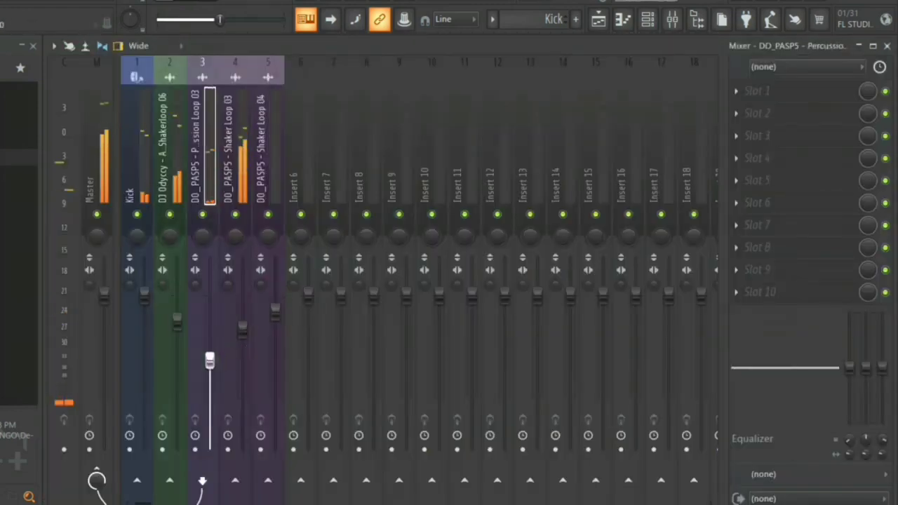
click(887, 47)
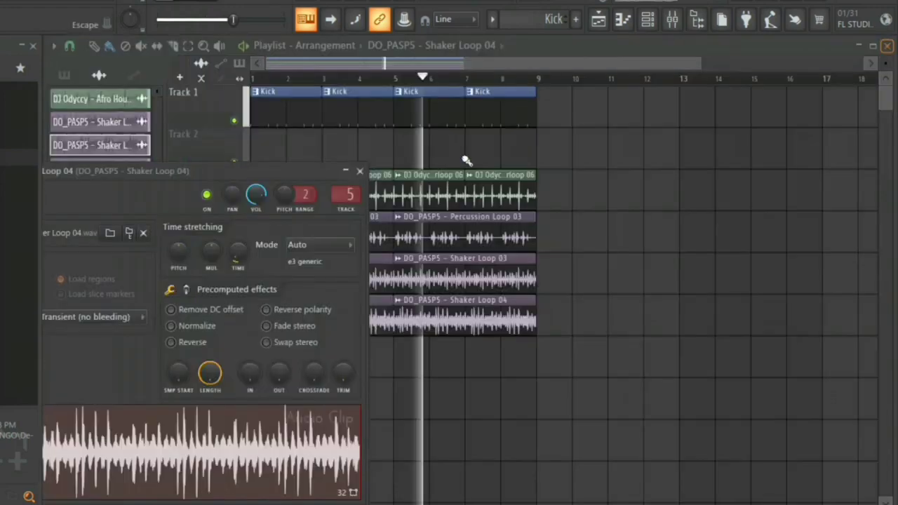
Step: Create a new empty Pattern 2 and place it four times along Track 2, filling bars 1 to 8
click(494, 144)
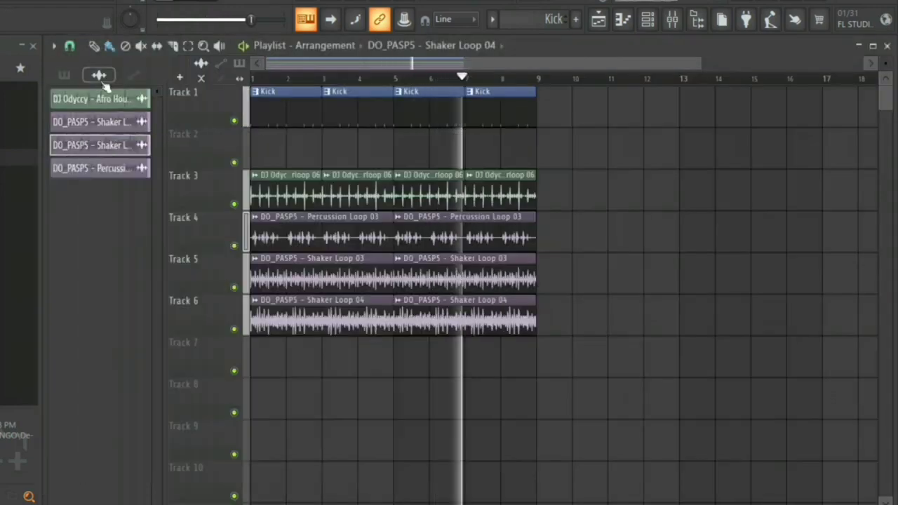
click(65, 75)
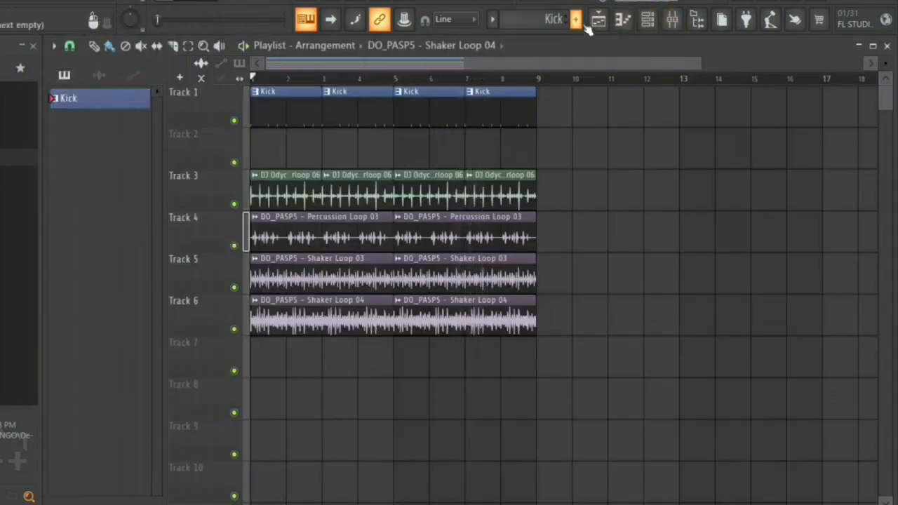
key(F4)
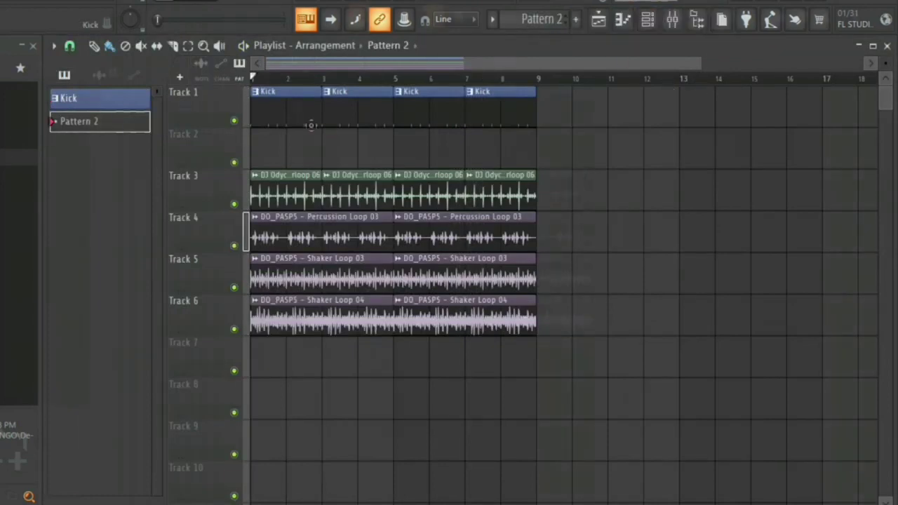
click(263, 147)
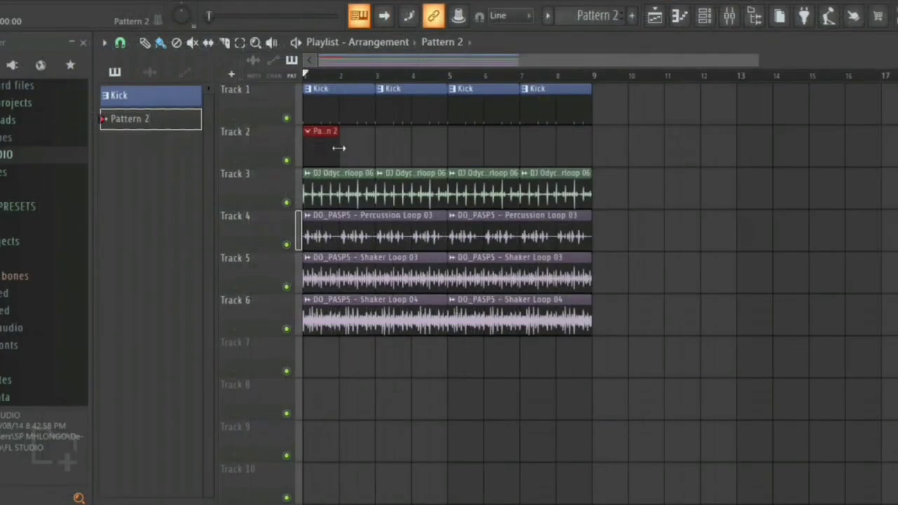
drag(447, 154, 554, 155)
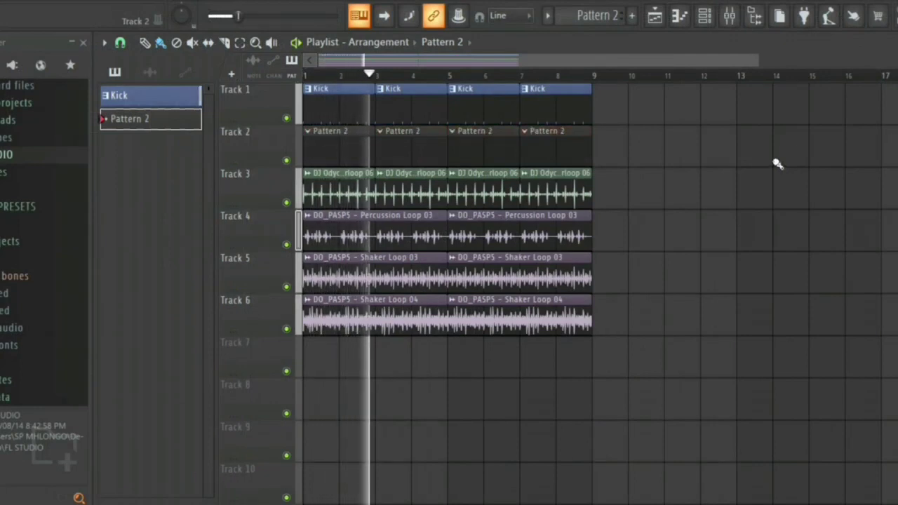
key(space)
Step: Show the channel rack, widen the browser and expand FL STUDIO, HOUSE, DJ Odyccyy, One Shots and Drums down to the Claps folder
click(706, 15)
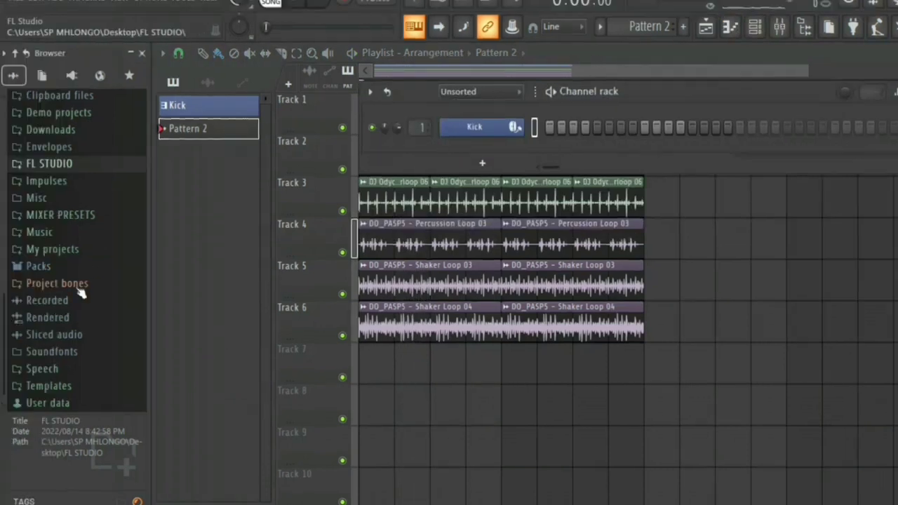
click(9, 154)
click(14, 243)
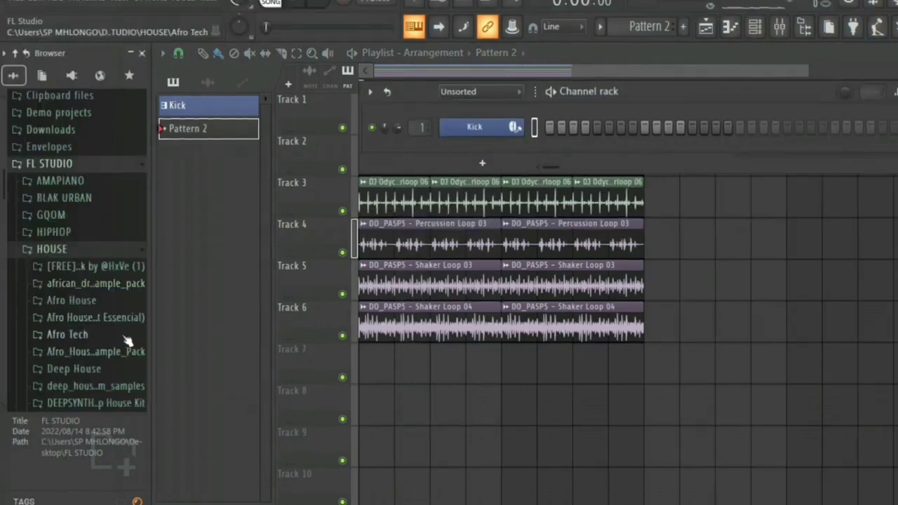
scroll(63, 329, down, 2)
click(26, 338)
drag(90, 283, 205, 282)
drag(261, 290, 278, 290)
scroll(157, 339, down, 3)
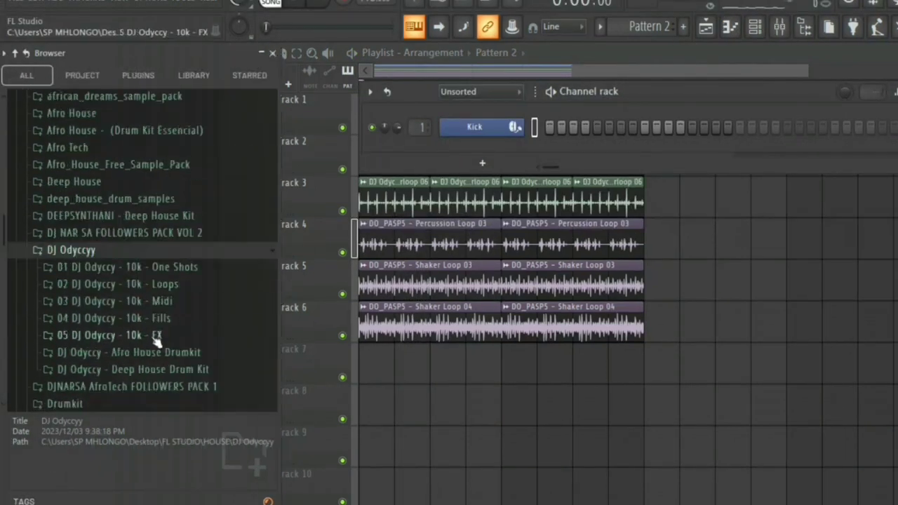
click(179, 272)
click(181, 286)
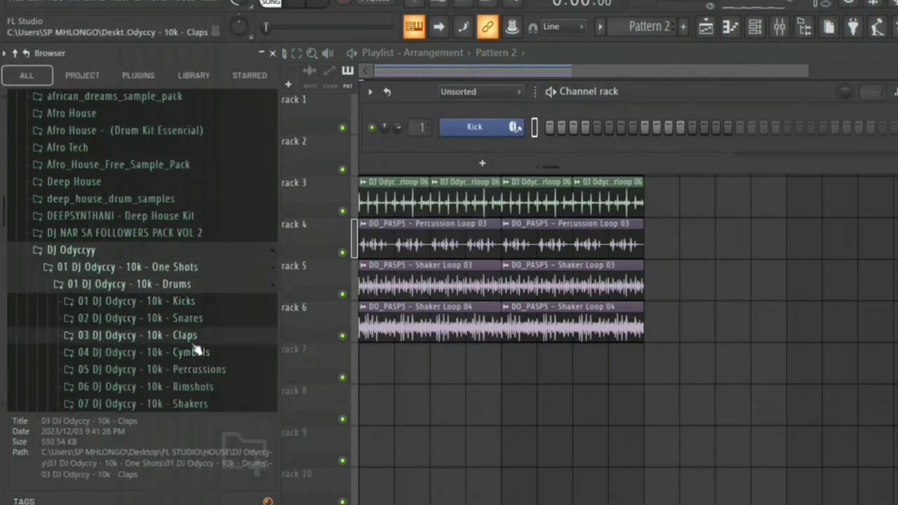
click(190, 332)
Step: Audition the clap samples and add DJ Odyccy - AH Clap 02 to the channel rack below the Kick
click(179, 258)
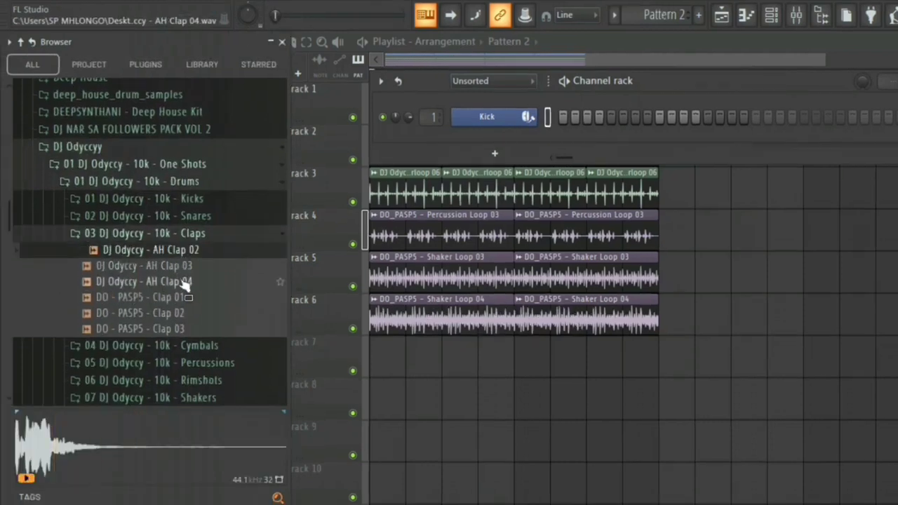
click(185, 282)
click(188, 299)
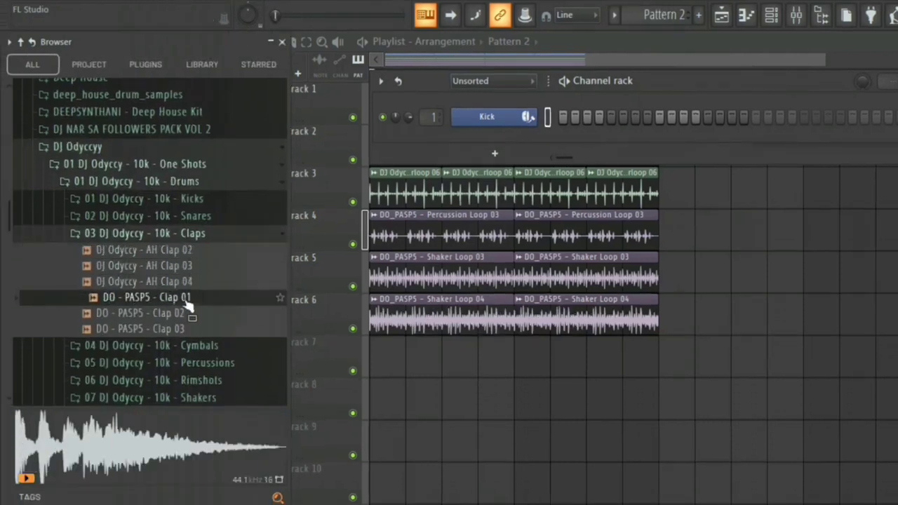
drag(192, 255, 520, 141)
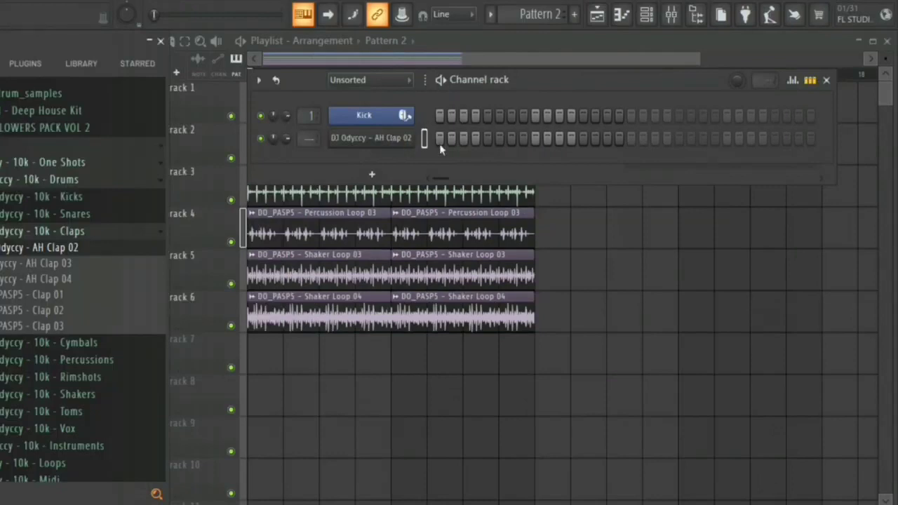
Step: Activate steps 1, 4, 9 and 14 of the AH Clap 02 channel and play the song to check the rhythm
click(475, 140)
click(535, 138)
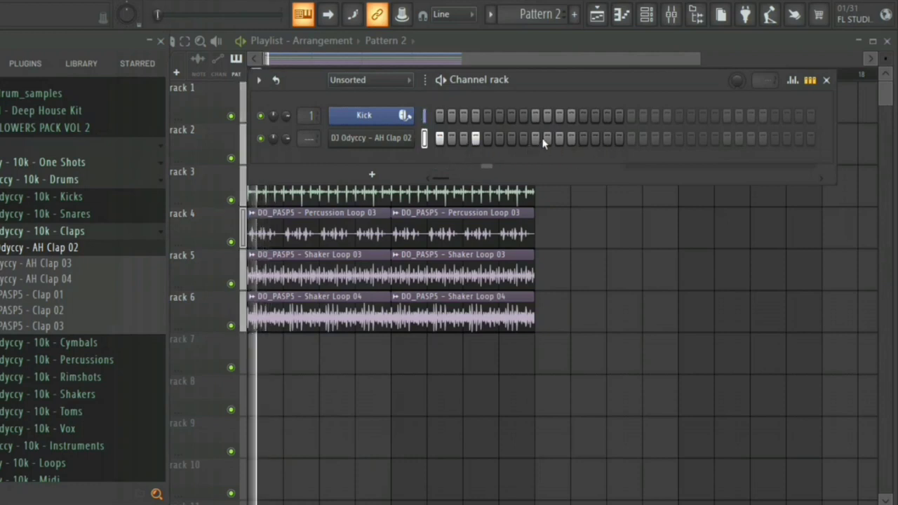
click(593, 138)
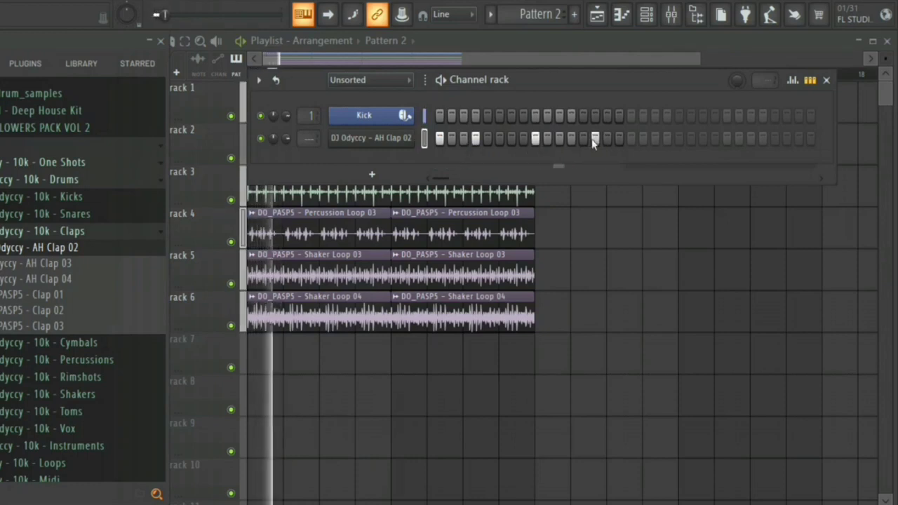
key(space)
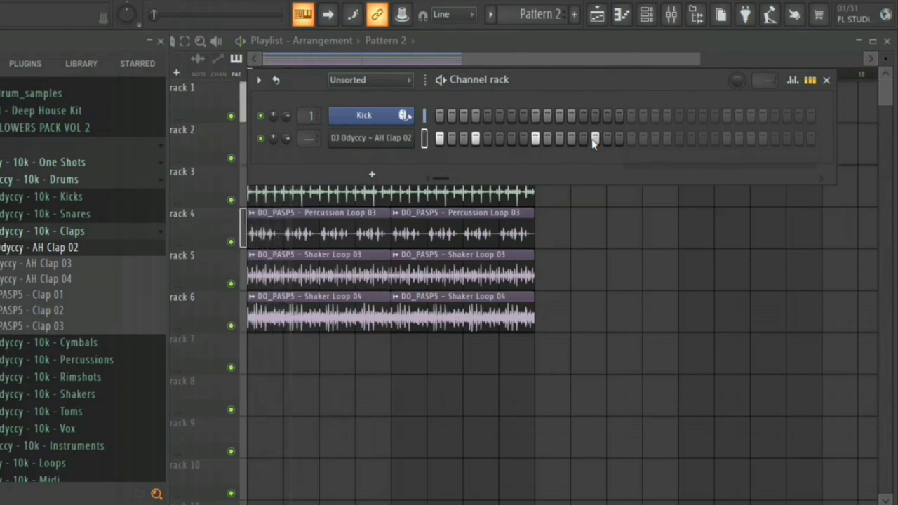
key(space)
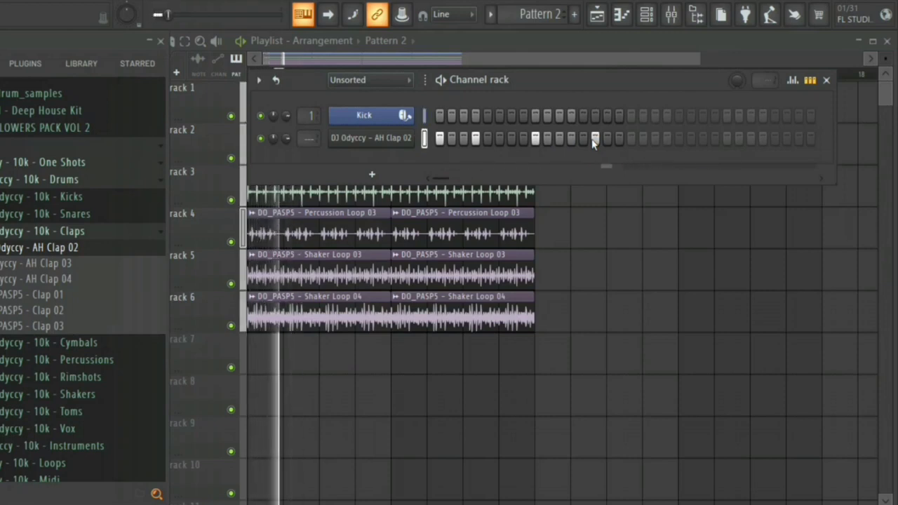
Step: Activate steps 17, 20, 25 and 29 of the AH Clap 02 channel to complete its second bar
click(655, 138)
click(630, 138)
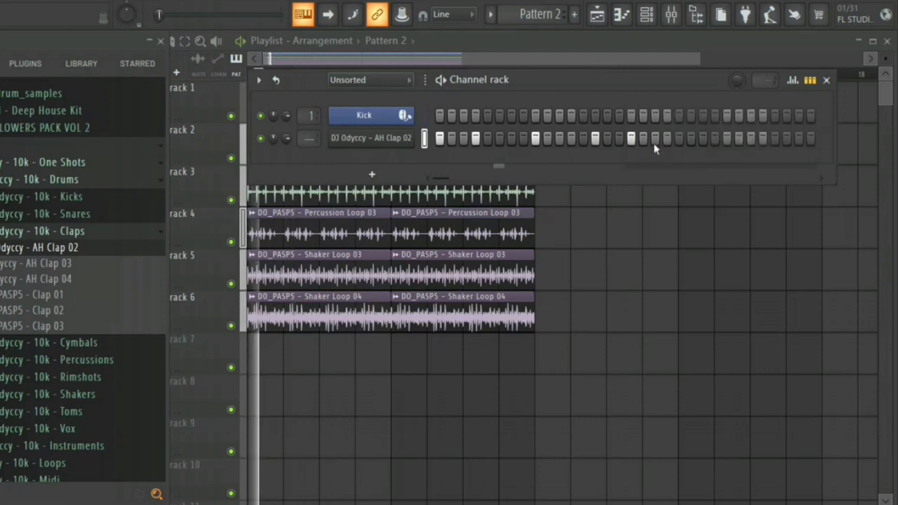
click(659, 143)
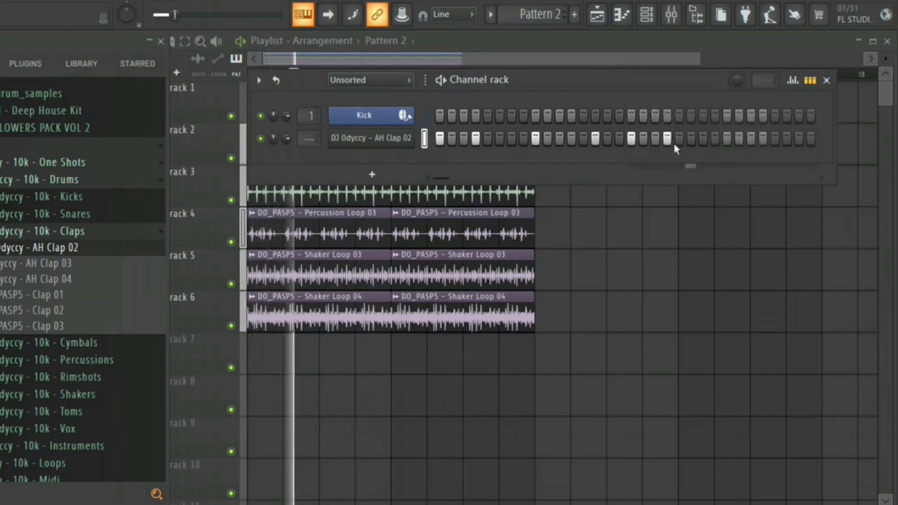
click(726, 138)
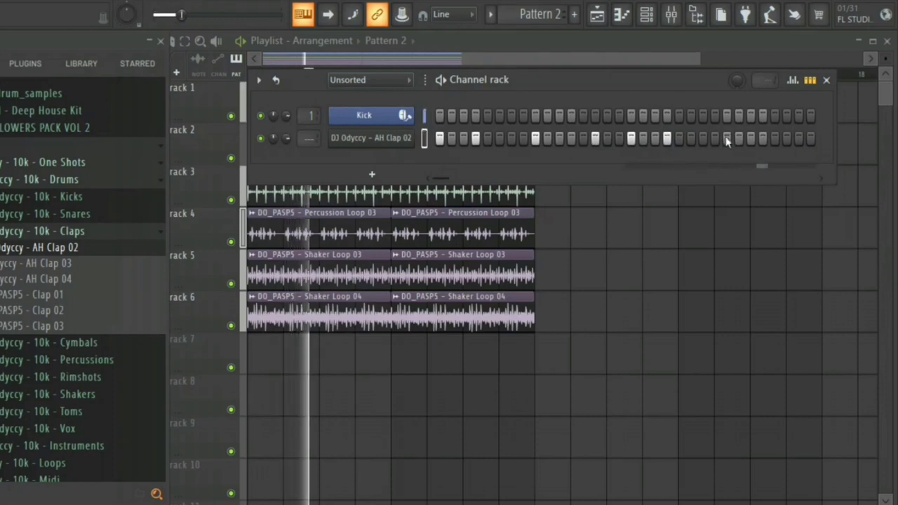
click(774, 138)
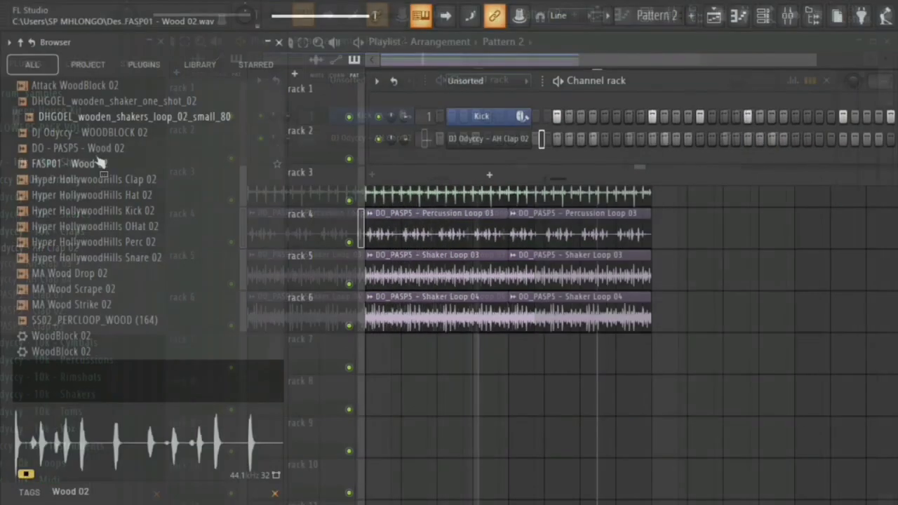
Step: Audition DO - PASP5 - Wood 02, add it as a channel between Kick and AH Clap 02, and narrow the browser
click(103, 152)
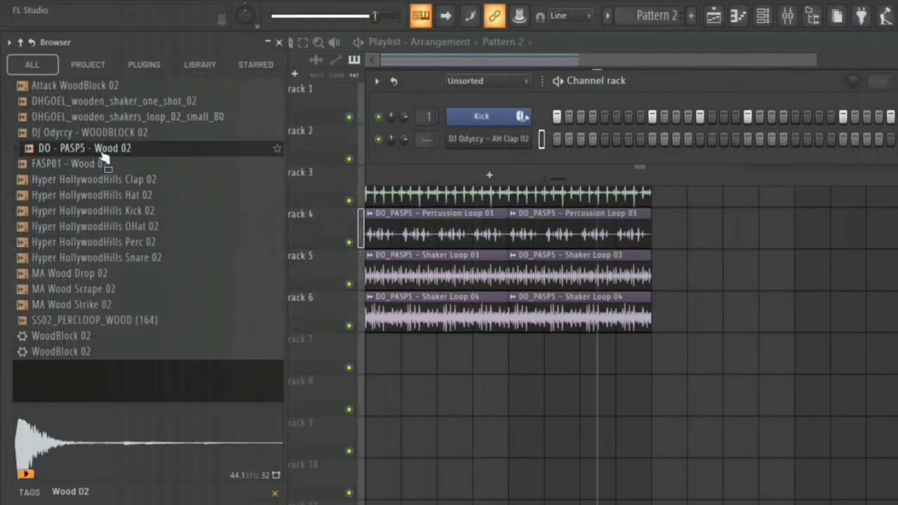
drag(103, 156, 544, 131)
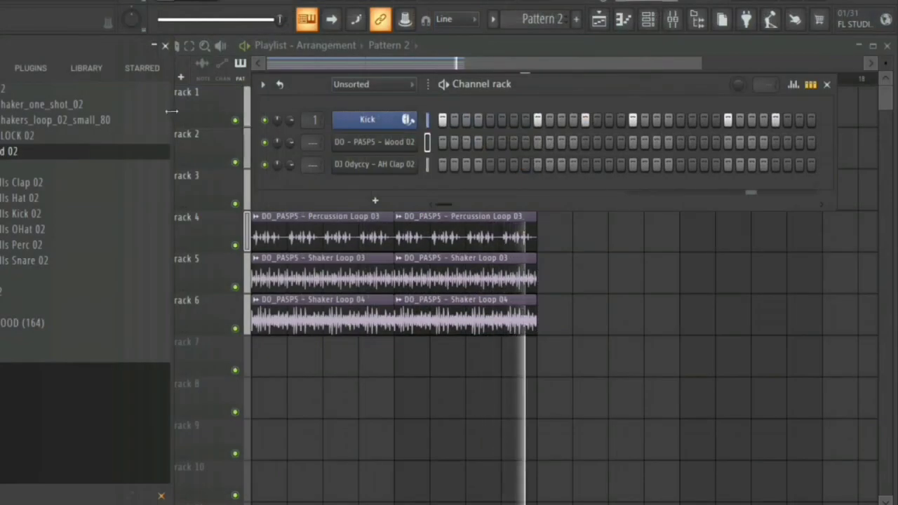
drag(171, 110, 46, 113)
Step: Make Pattern 2 the active pattern from its Track 2 clip and reopen its channel rack
click(120, 104)
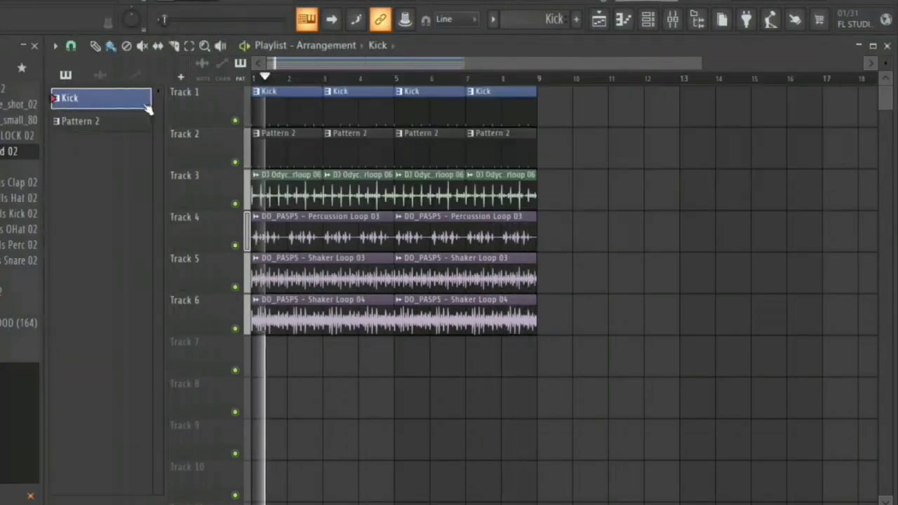
click(389, 133)
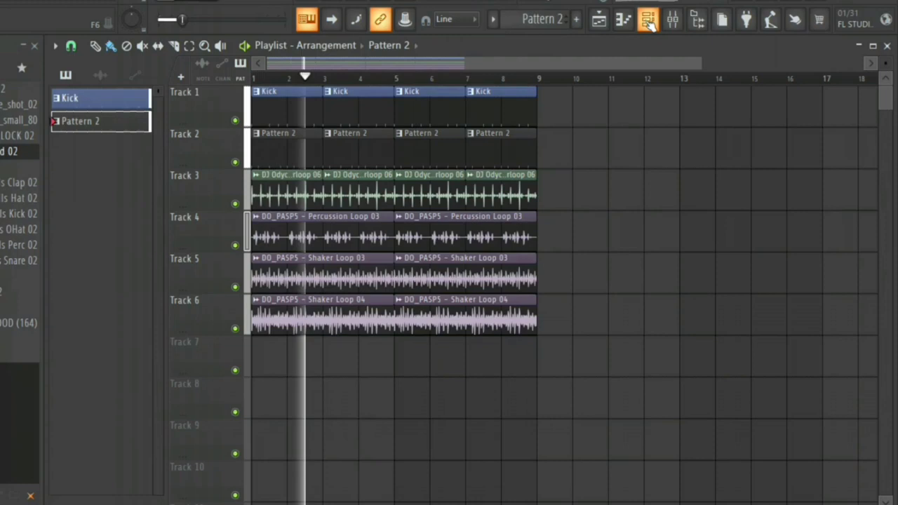
click(647, 21)
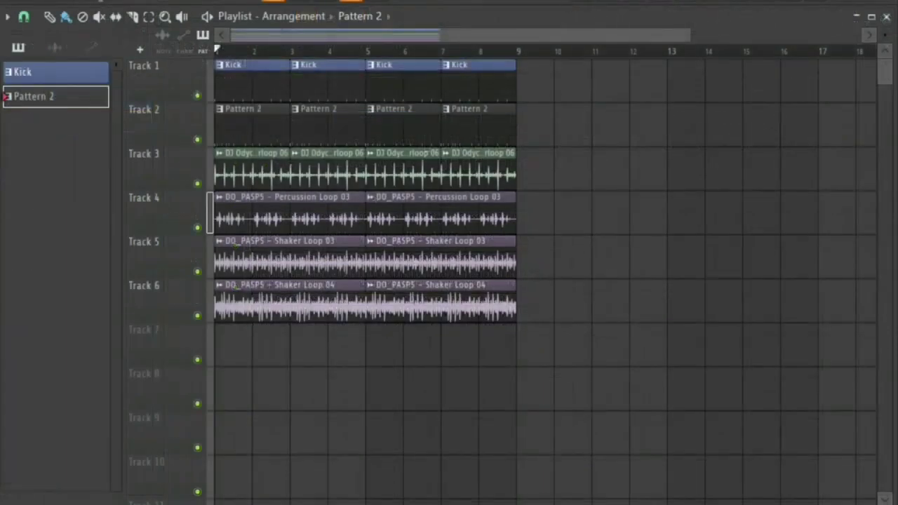
key(F6)
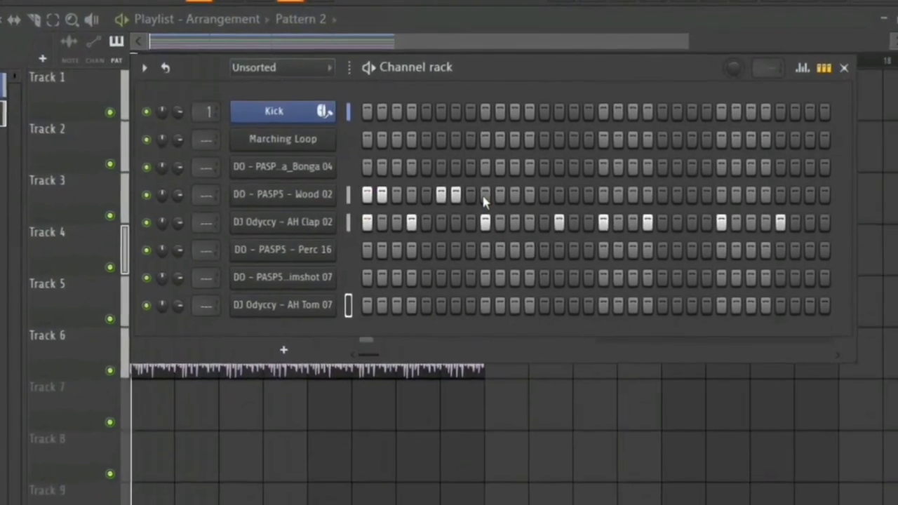
Step: Activate steps 9, 10, 12, 14 and 15 of the Wood 02 channel during playback
click(489, 191)
key(space)
click(502, 197)
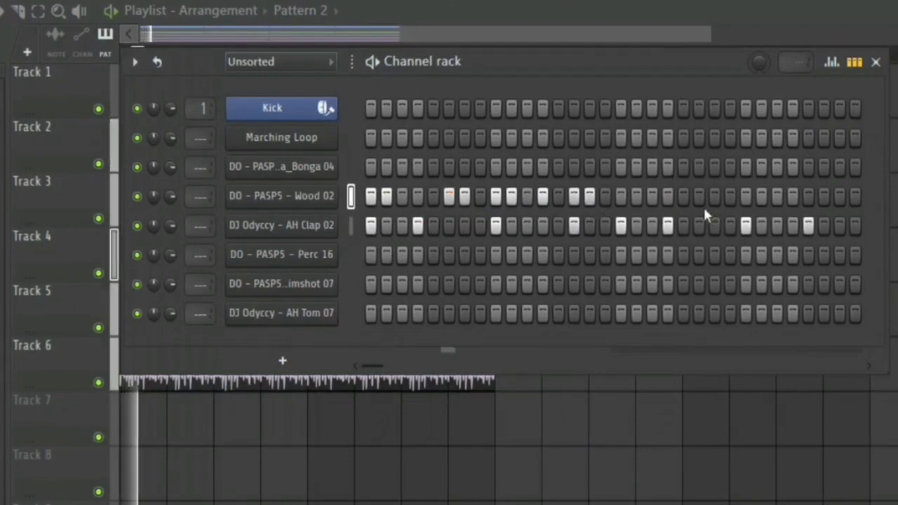
click(636, 196)
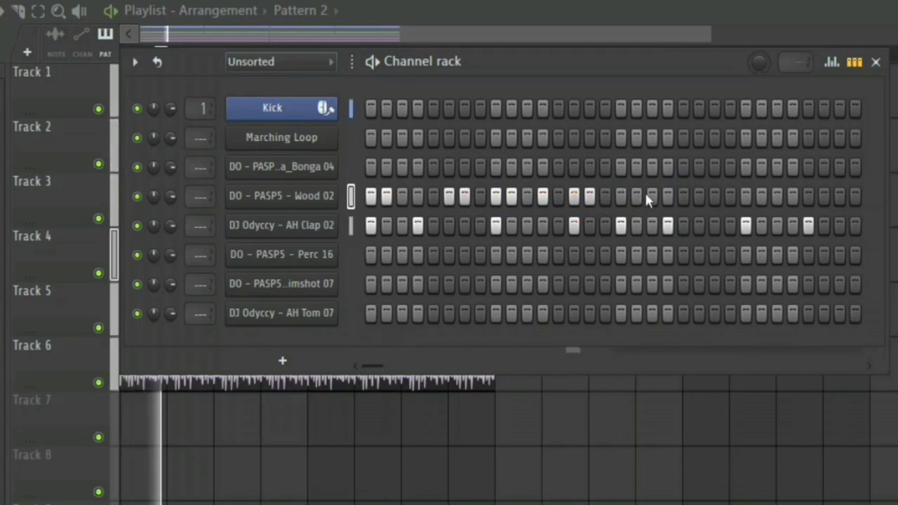
click(651, 197)
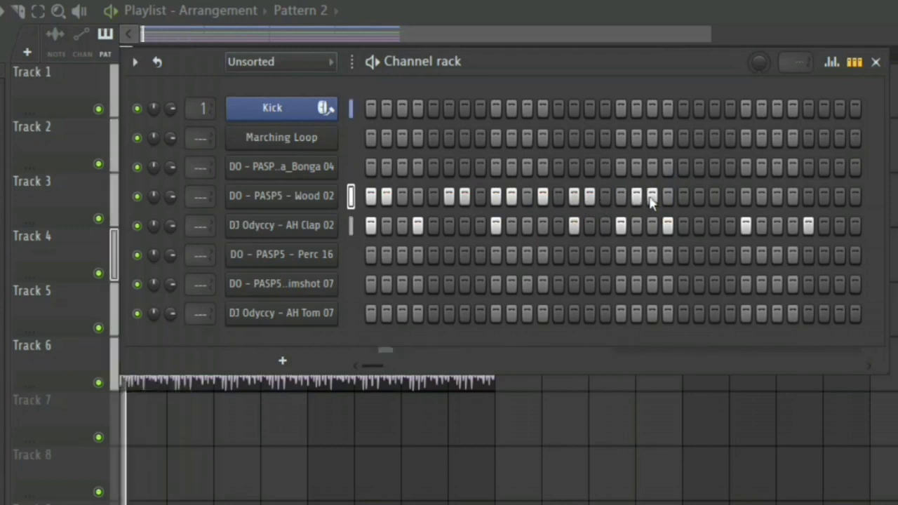
right_click(650, 197)
right_click(637, 194)
Step: Activate steps 17, 18, 22, 23, 25 and 26 of the Wood 02 channel
click(620, 196)
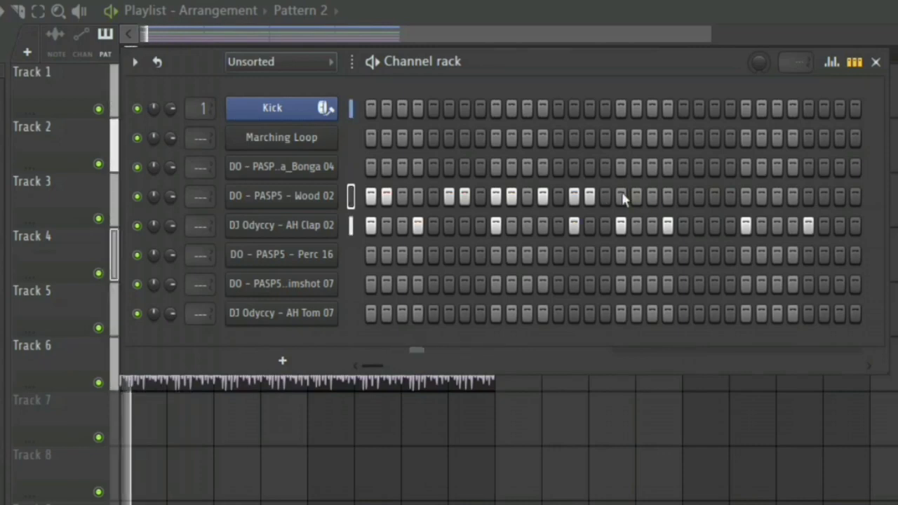
click(637, 196)
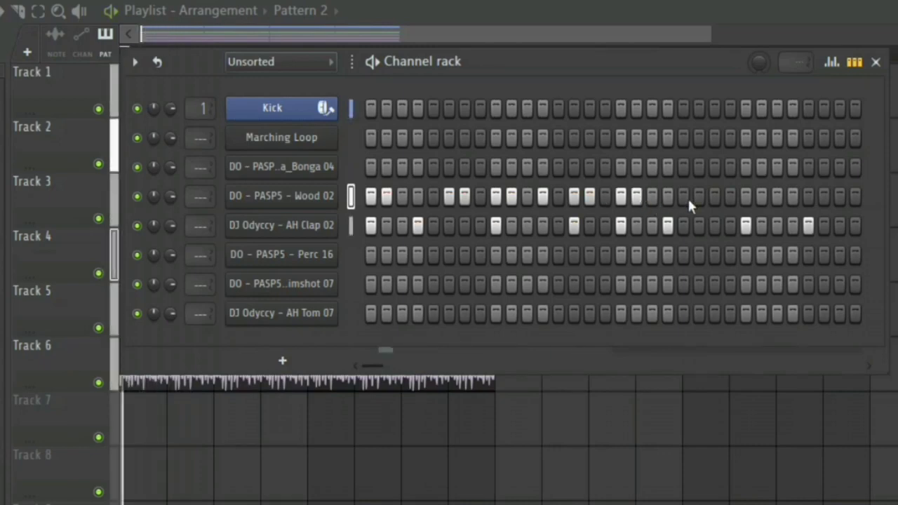
click(684, 197)
click(700, 196)
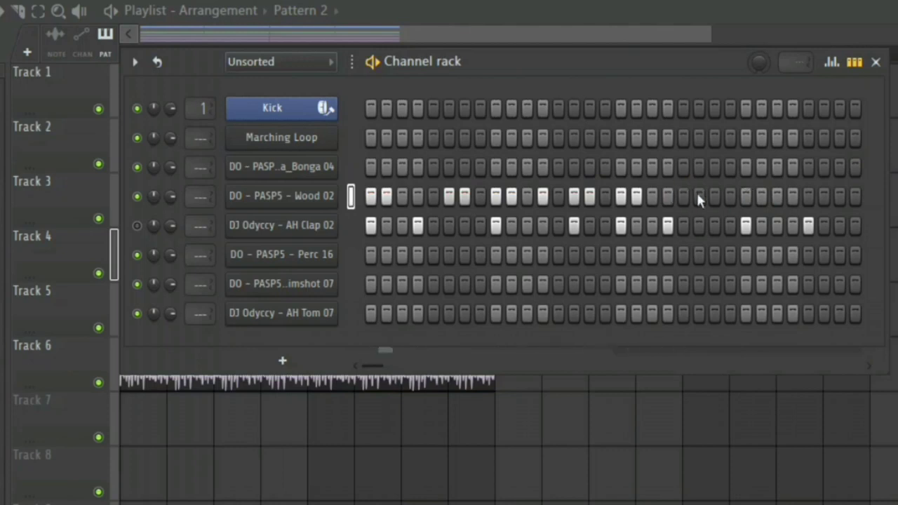
click(745, 201)
click(759, 199)
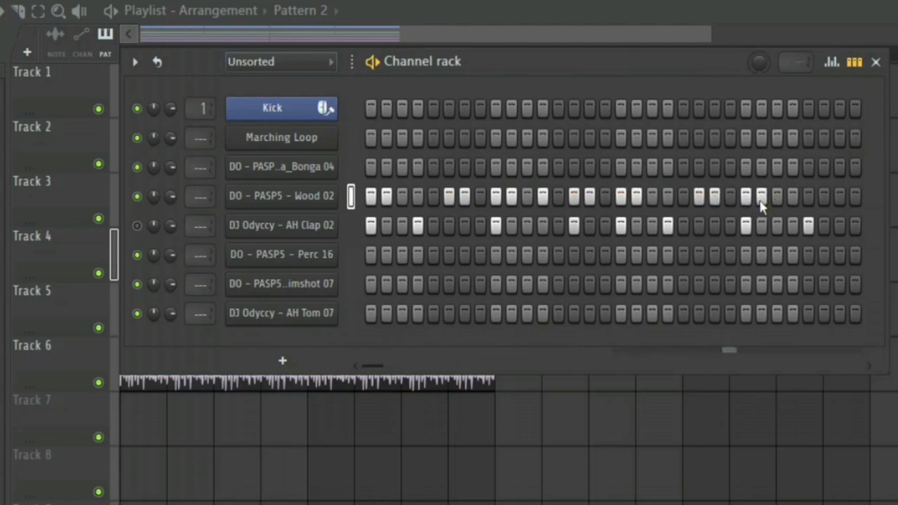
Step: Activate steps 28, 30, 31 and 32 of Wood 02 and lower the velocity of steps 31 and 32
click(822, 198)
click(839, 199)
click(854, 199)
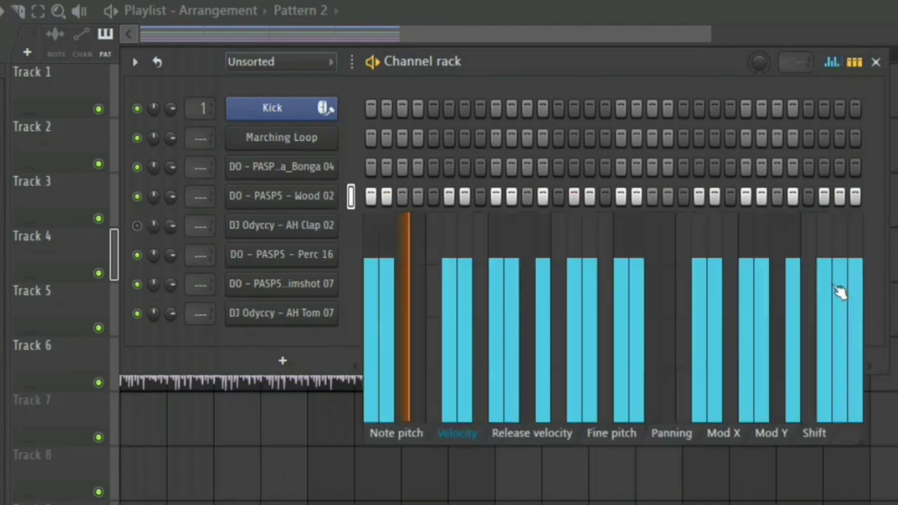
click(840, 316)
click(856, 284)
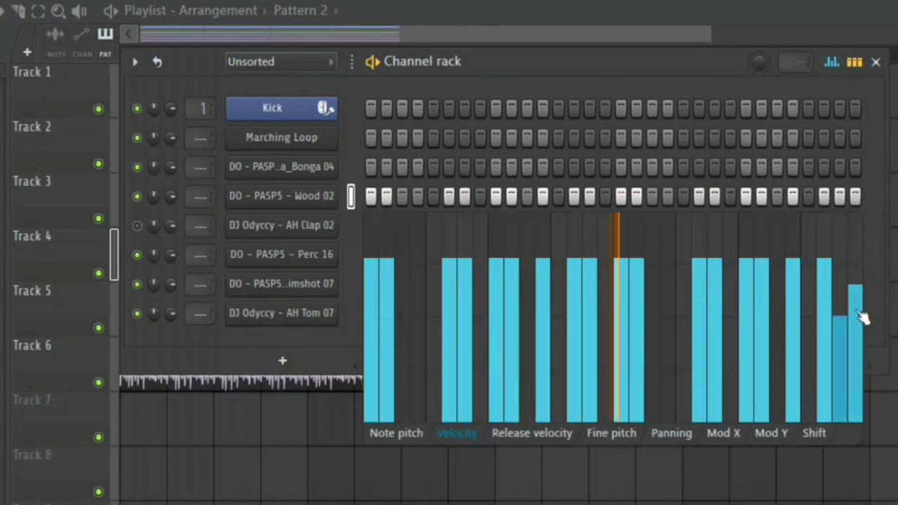
Step: Close the Wood 02 velocity graph and activate steps 4 and 20 of the Marching Loop channel
click(831, 62)
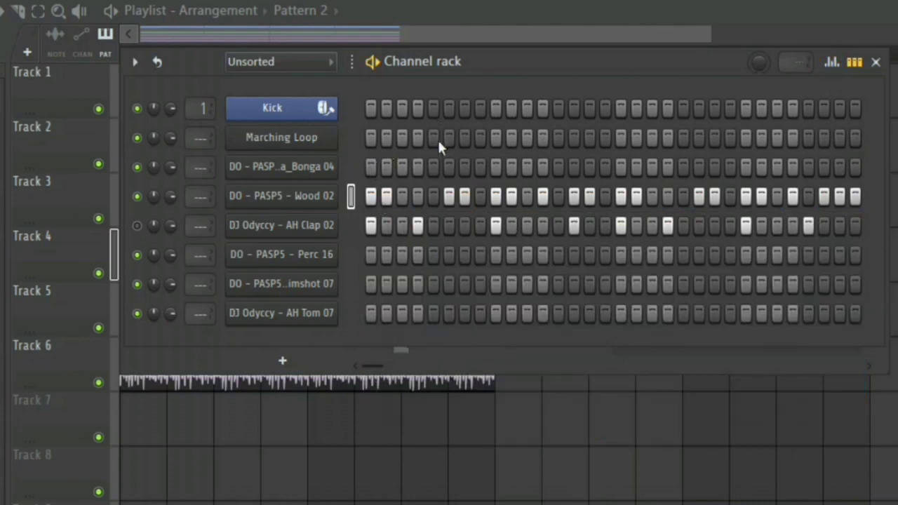
click(417, 138)
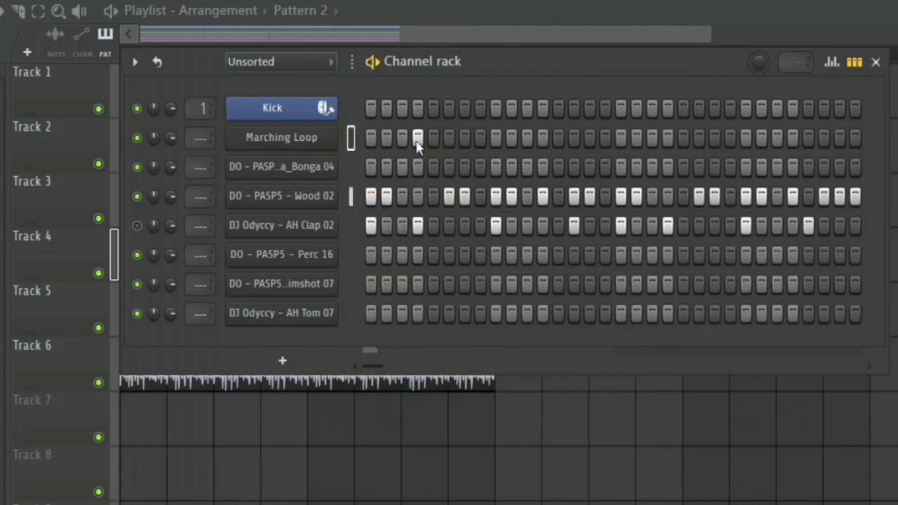
click(668, 139)
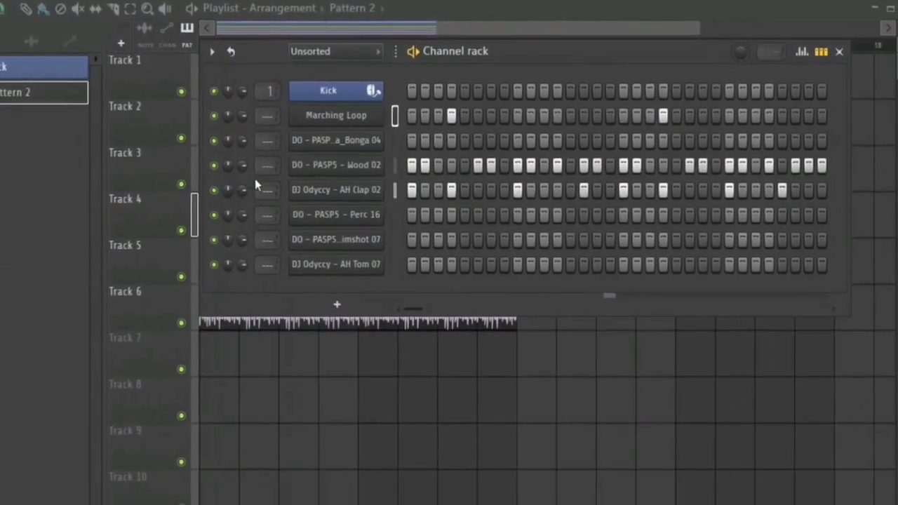
Step: Start playback and activate steps 4, 7 and 23 of the Bonga 04 channel
key(space)
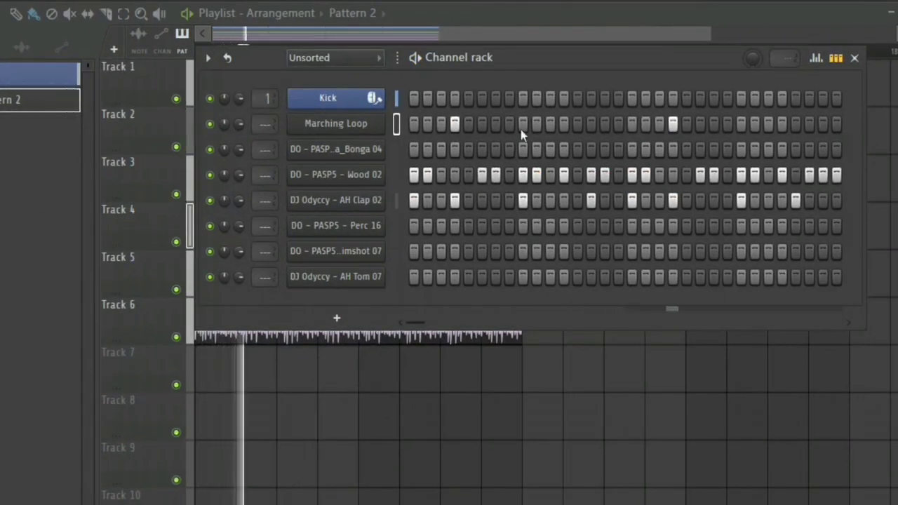
click(456, 149)
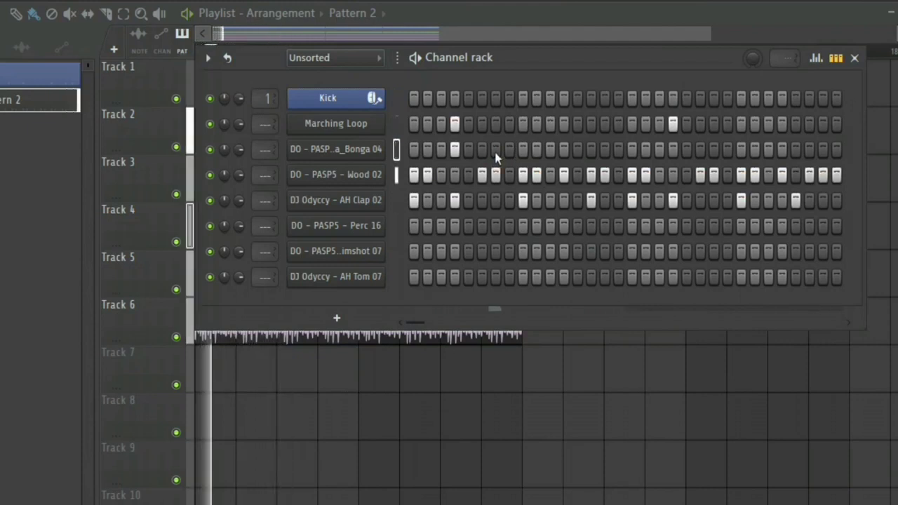
click(496, 149)
click(712, 149)
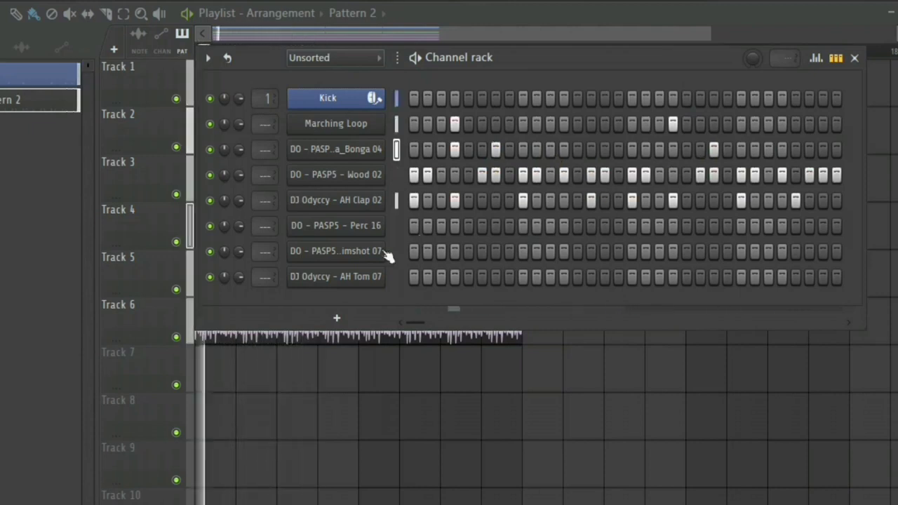
Step: Activate steps 7, 12, 14, 28 and 30 of the Perc 16 channel
click(495, 225)
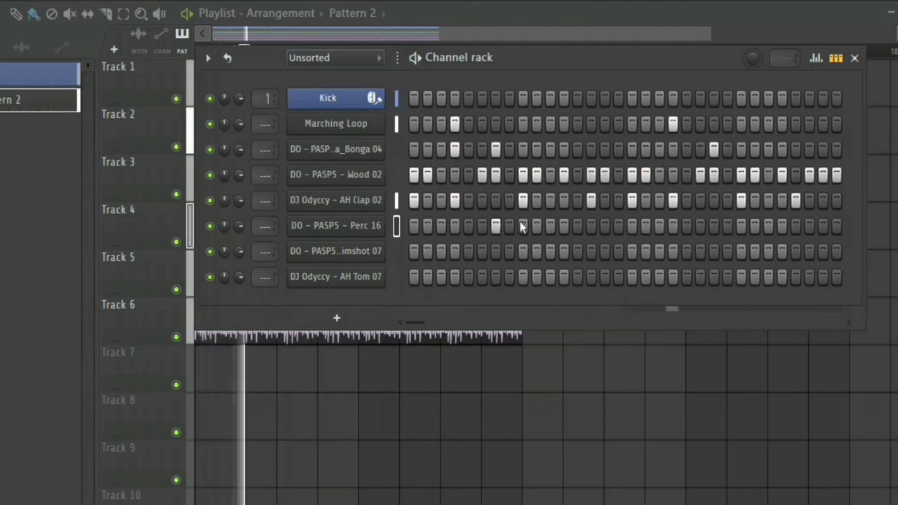
click(563, 225)
click(588, 225)
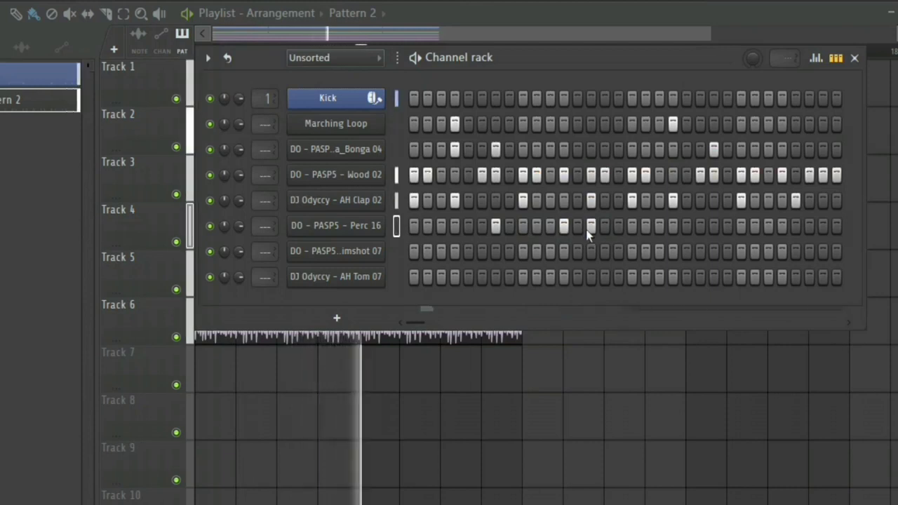
click(781, 226)
click(808, 225)
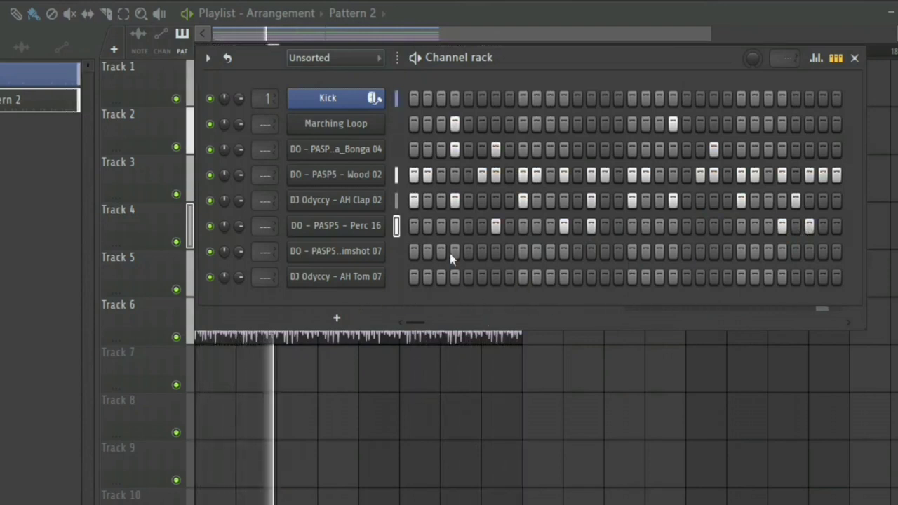
Step: Activate steps 4, 9, 20 and 25 of the Rimshot 07 channel
click(523, 251)
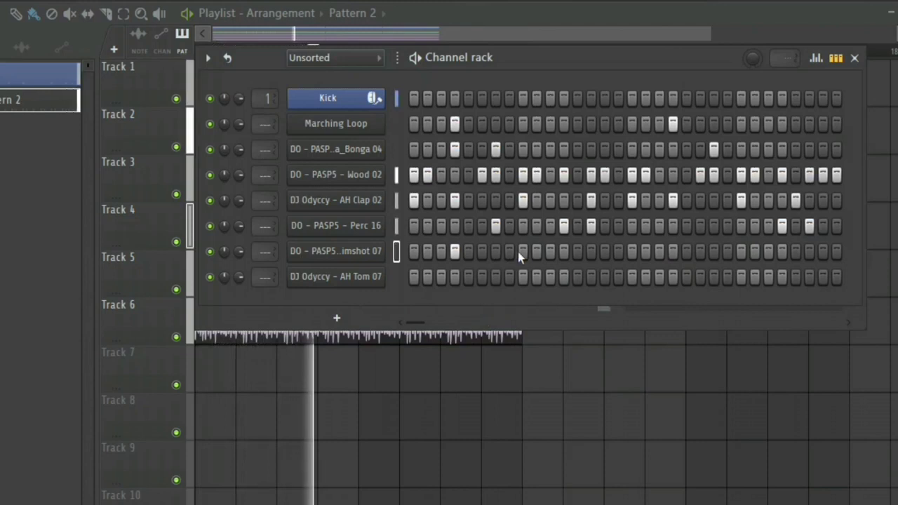
click(673, 251)
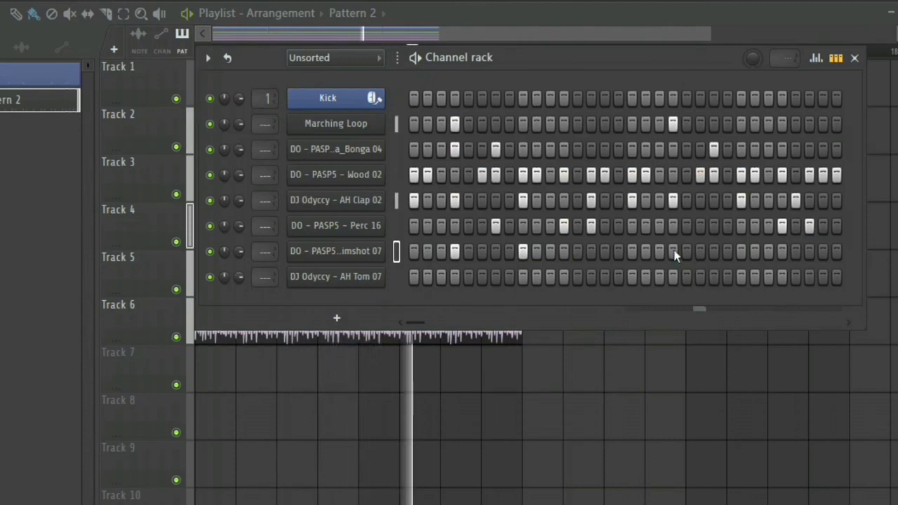
click(740, 251)
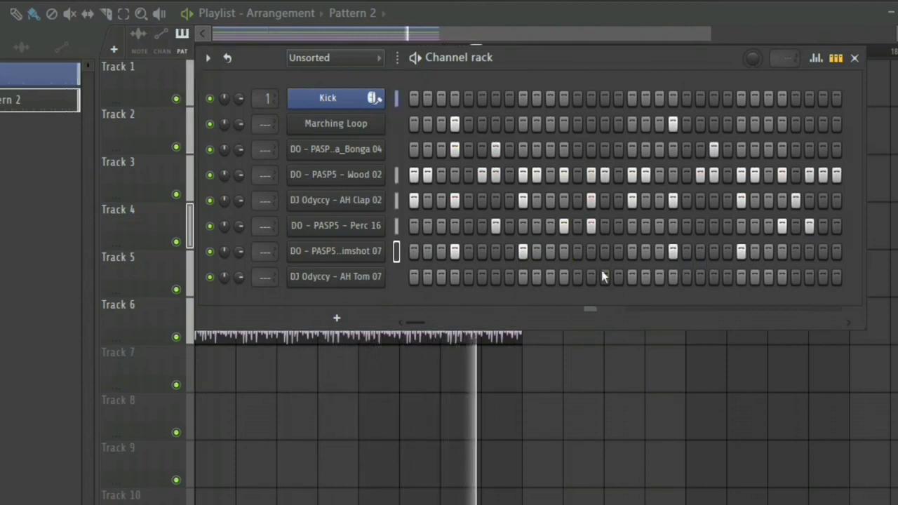
Step: Activate steps 1, 9, 13 and 16 of the AH Tom 07 channel, trying and removing hits on steps 17 and 15
click(414, 277)
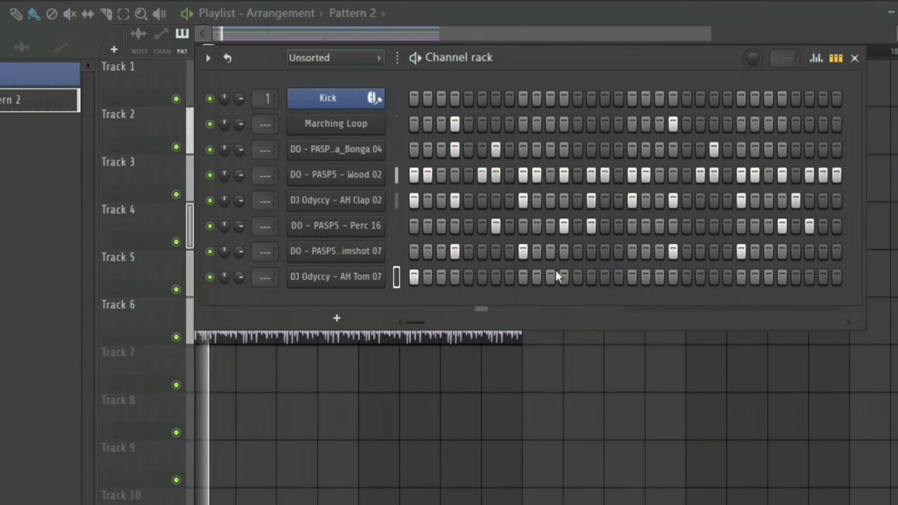
click(525, 277)
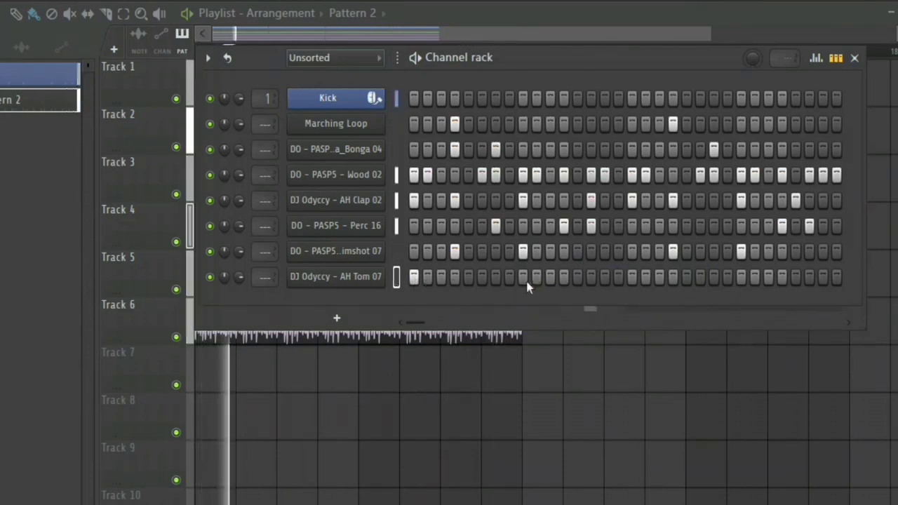
click(577, 278)
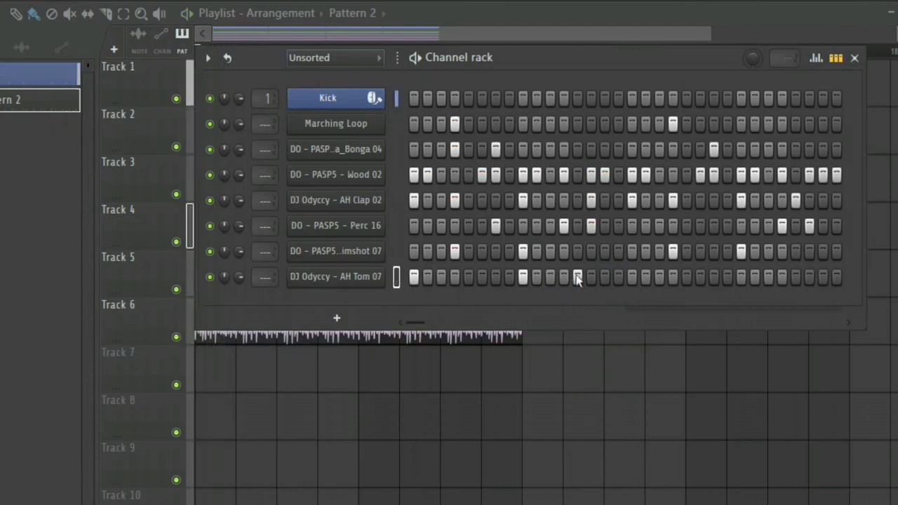
click(631, 277)
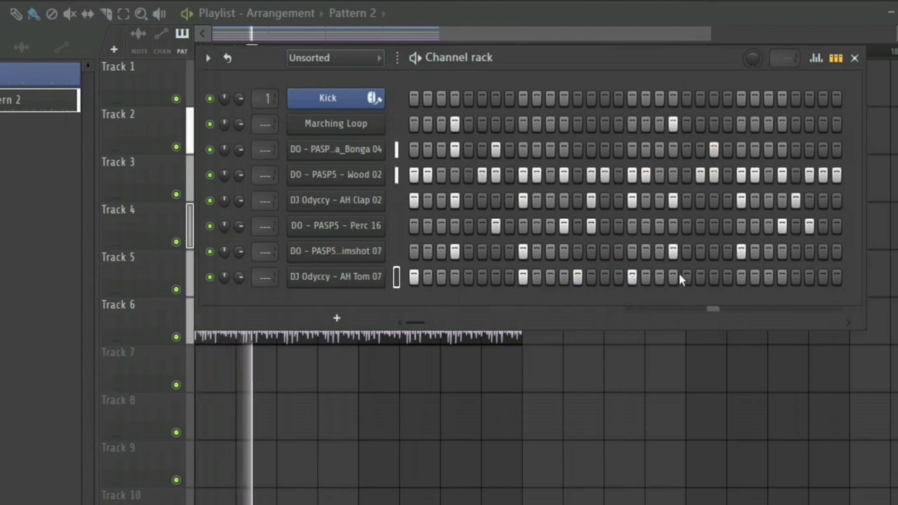
click(633, 277)
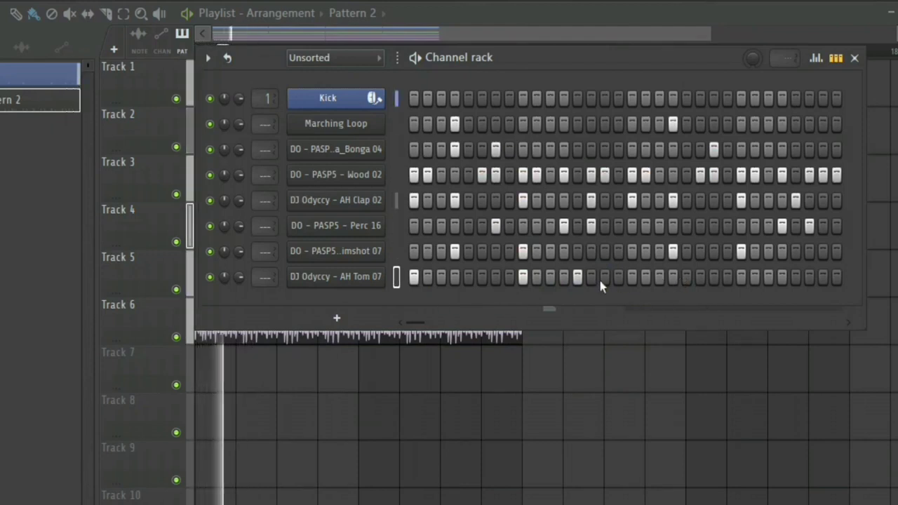
click(603, 277)
click(604, 277)
click(618, 277)
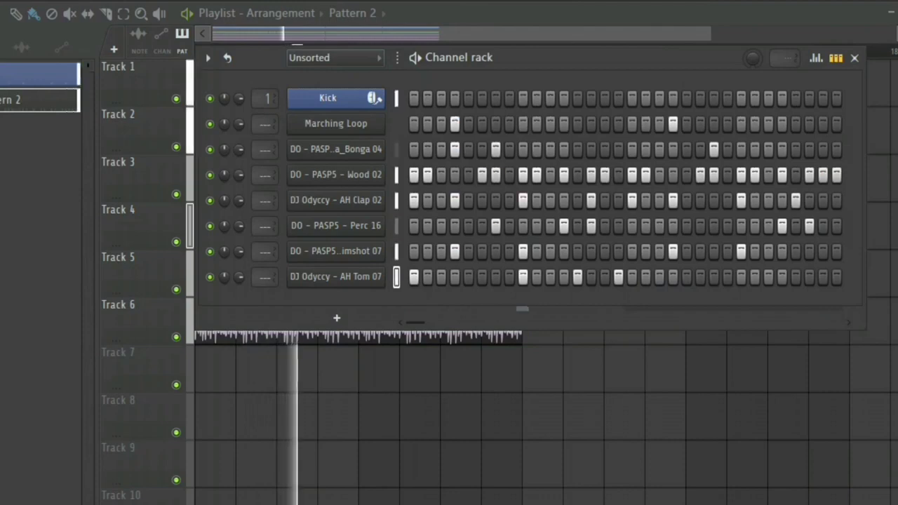
Step: Close the channel rack and rename Pattern 2 using the preset name Perc
click(854, 58)
right_click(45, 108)
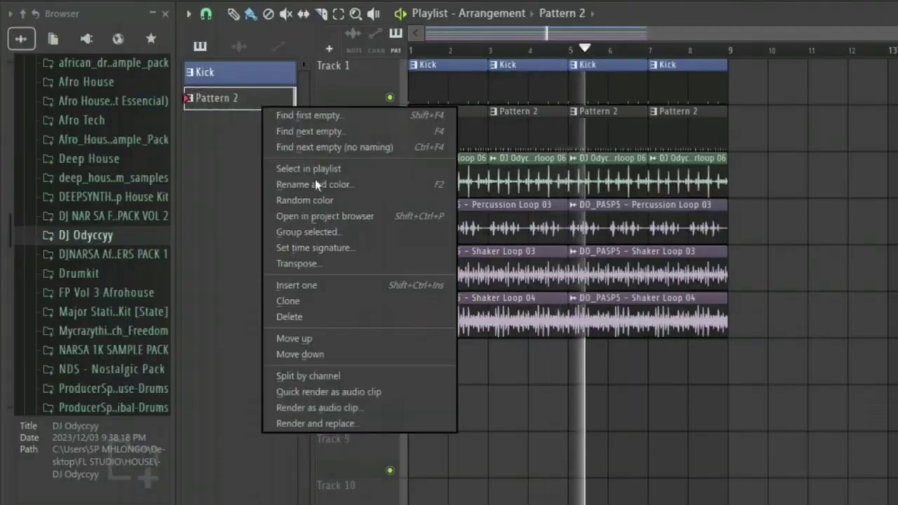
click(315, 184)
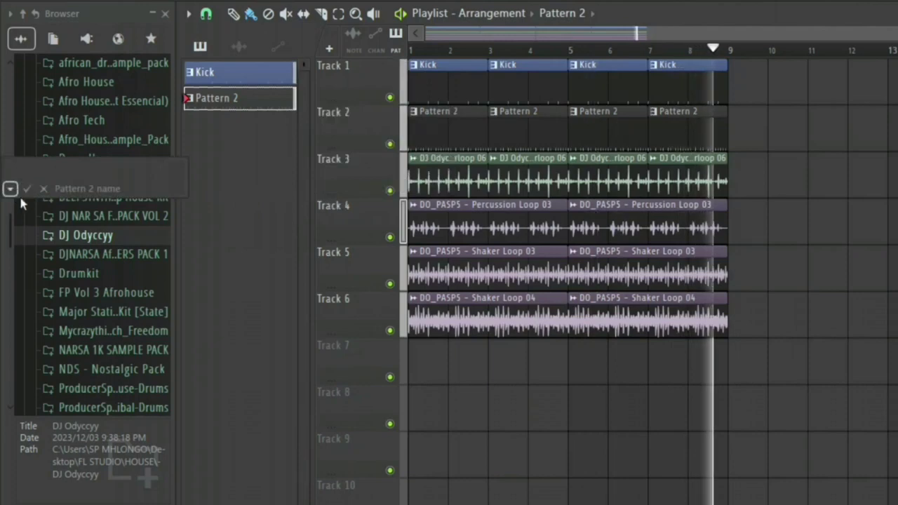
click(13, 190)
click(80, 225)
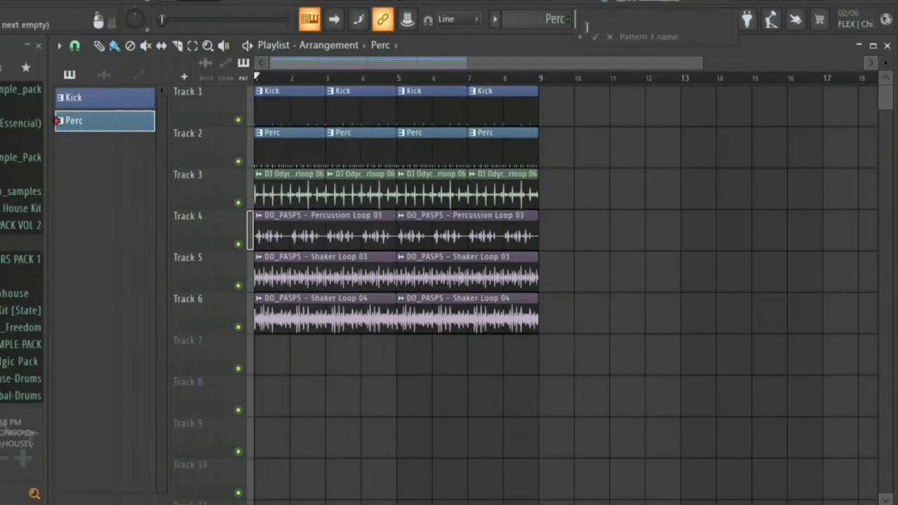
Step: Create Pattern 3 and place its clip on Track 7, extending it across the first eight bars
click(580, 20)
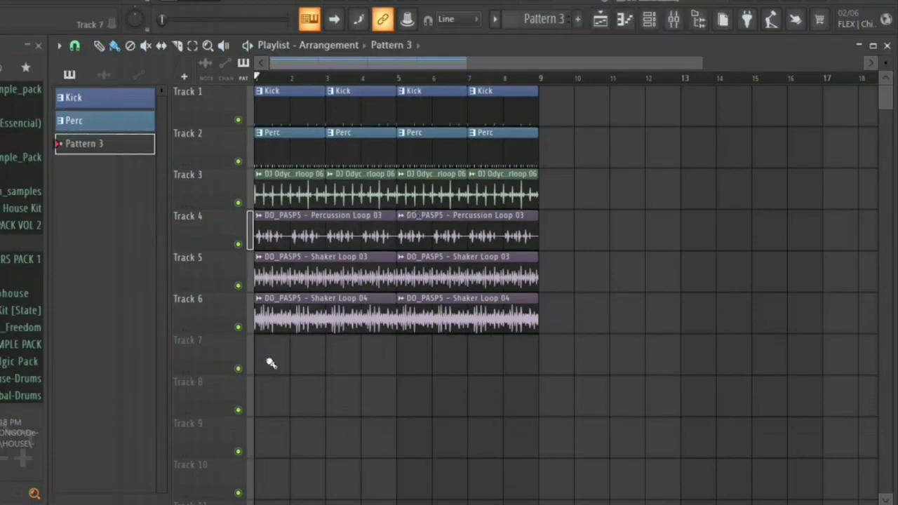
drag(494, 365, 517, 378)
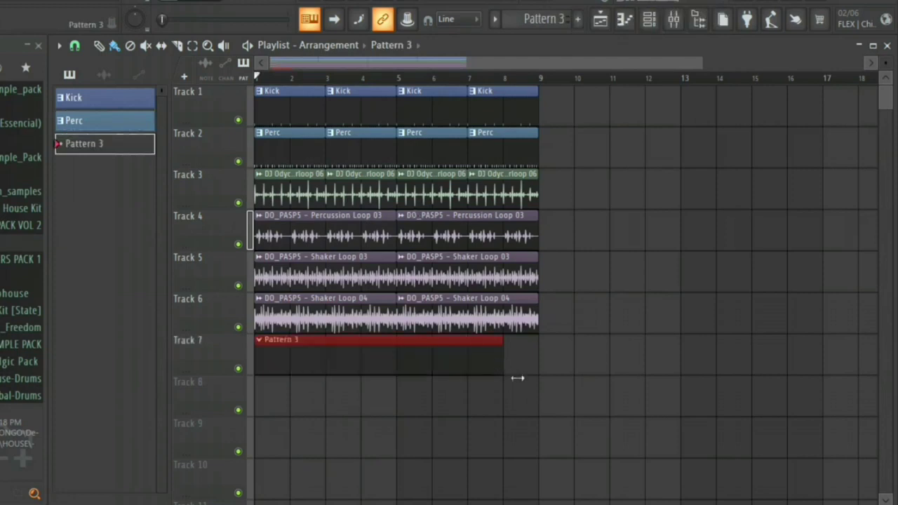
Step: Add a PoiZone instrument channel to the channel rack
click(649, 24)
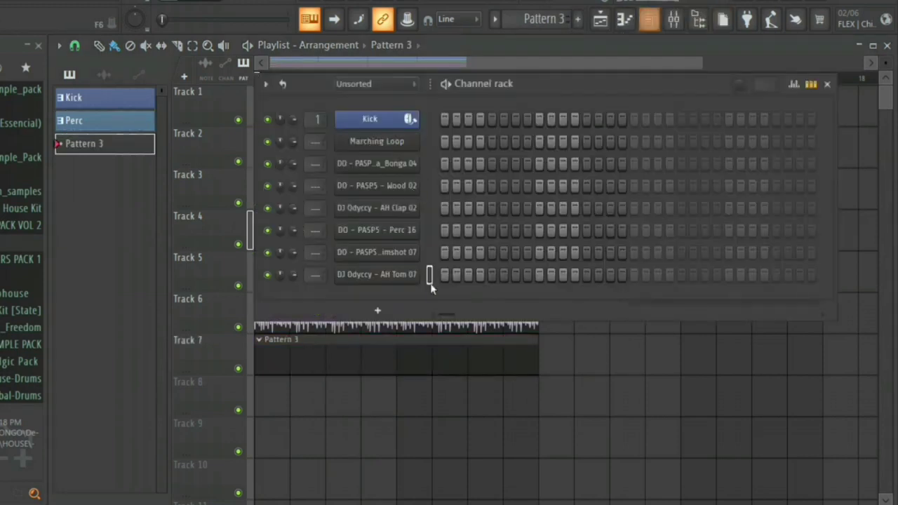
click(377, 310)
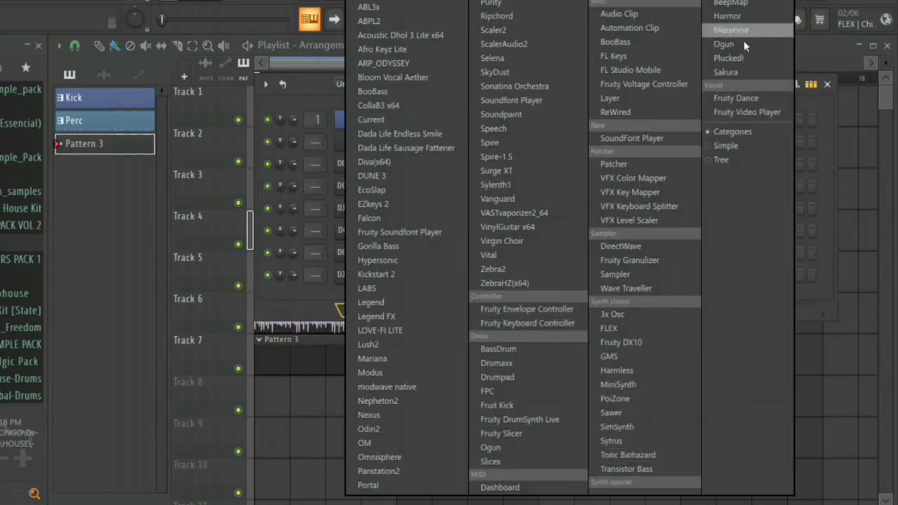
click(637, 399)
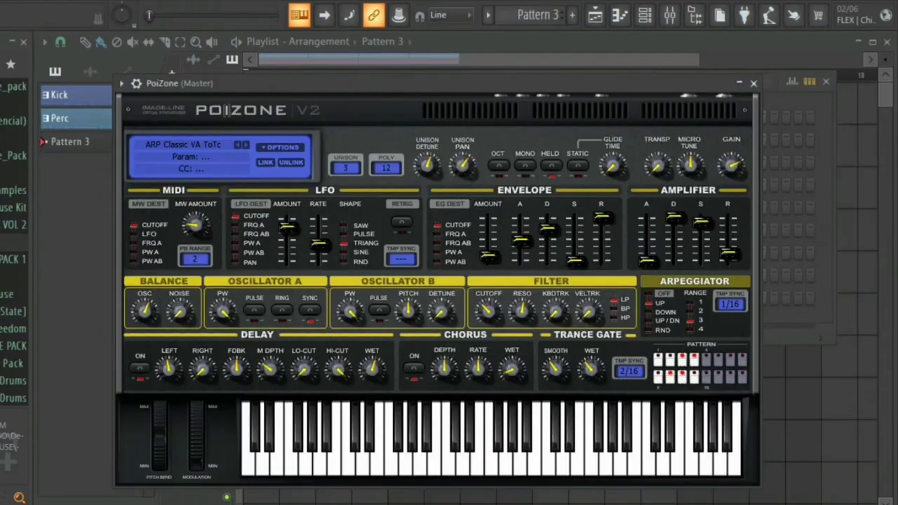
Step: Load the PAD Dark MC preset from PoiZone's Default bank and close the plugin window
click(180, 143)
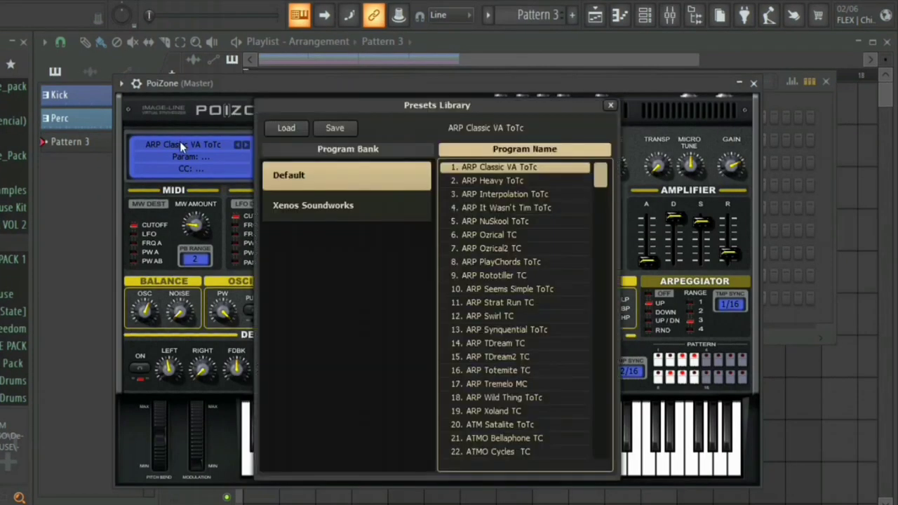
click(333, 210)
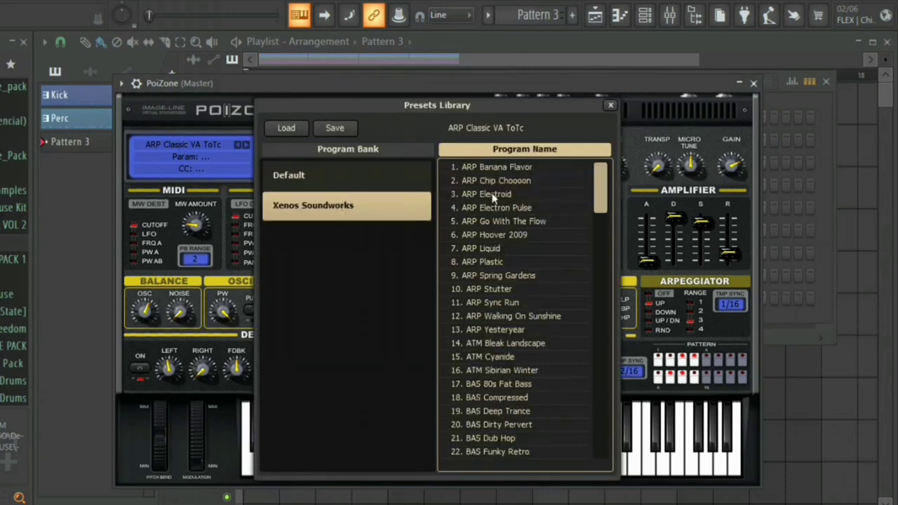
click(347, 176)
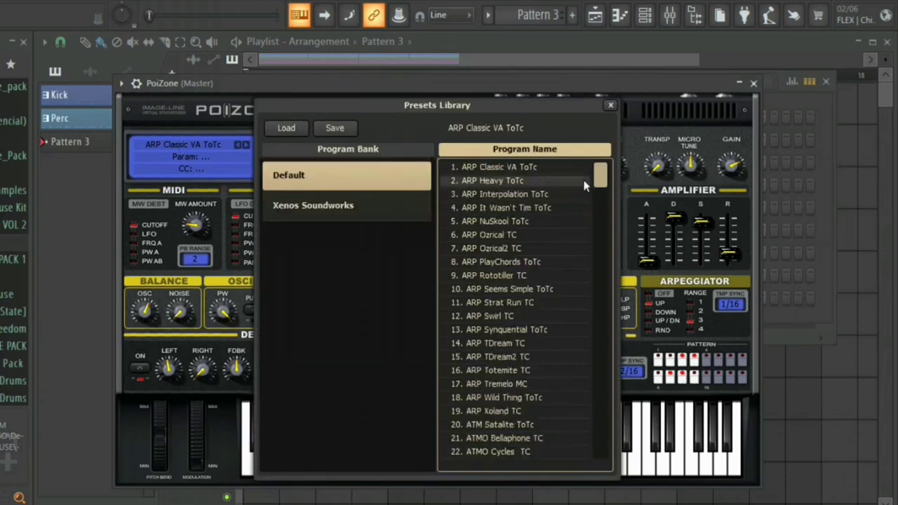
drag(600, 177, 618, 364)
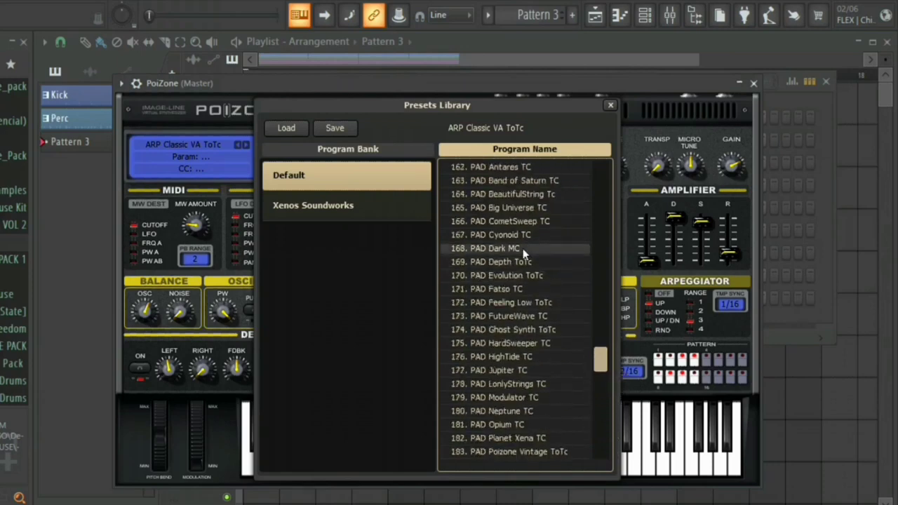
click(522, 248)
click(753, 84)
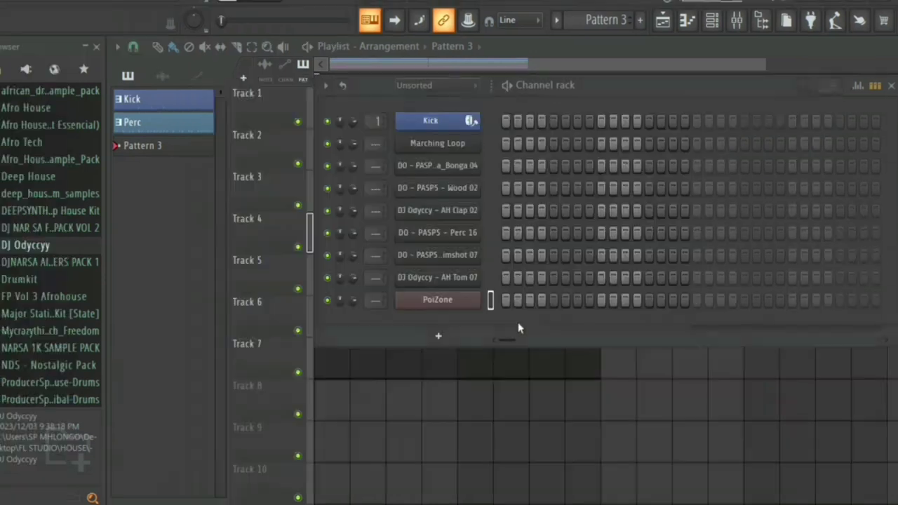
Step: Rename the PoiZone channel using the preset name Pad and route it to mixer insert 6
right_click(463, 306)
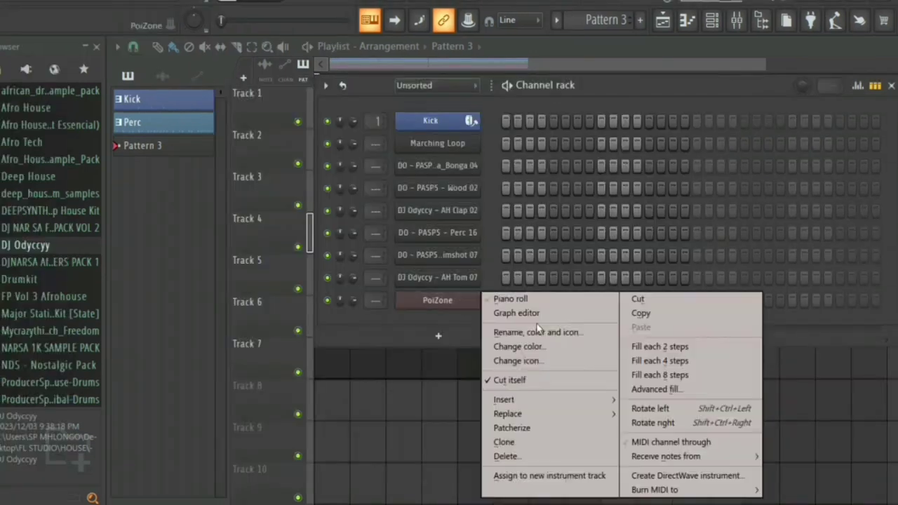
click(527, 331)
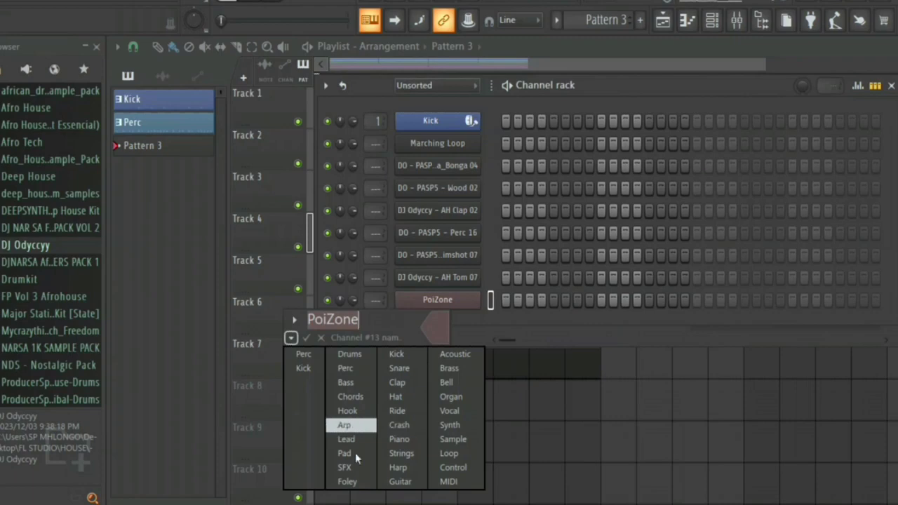
click(355, 453)
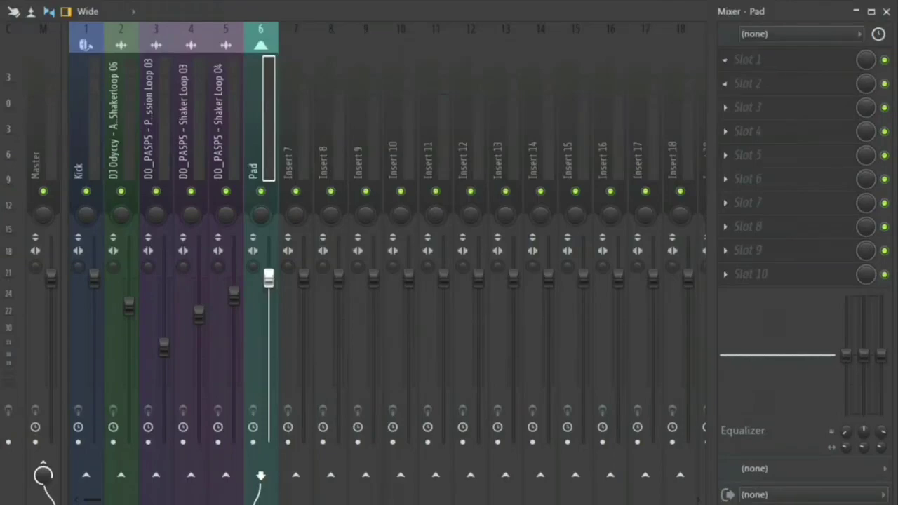
Step: Load Fruity parametric EQ 2 into effect slot 1 of the Pad mixer track
middle_click(794, 63)
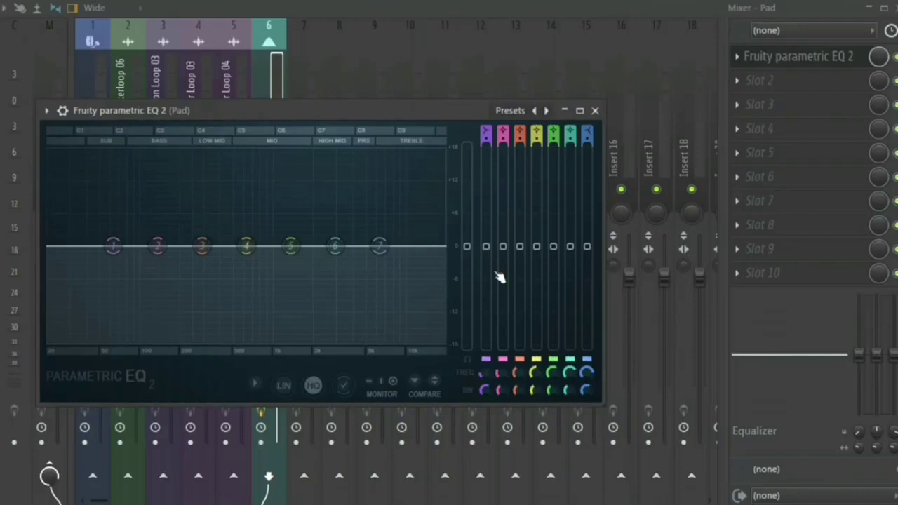
Step: Shape the Pad EQ by pulling band 7 to the floor in the low mids and lowering band 1 slightly
drag(379, 245, 327, 341)
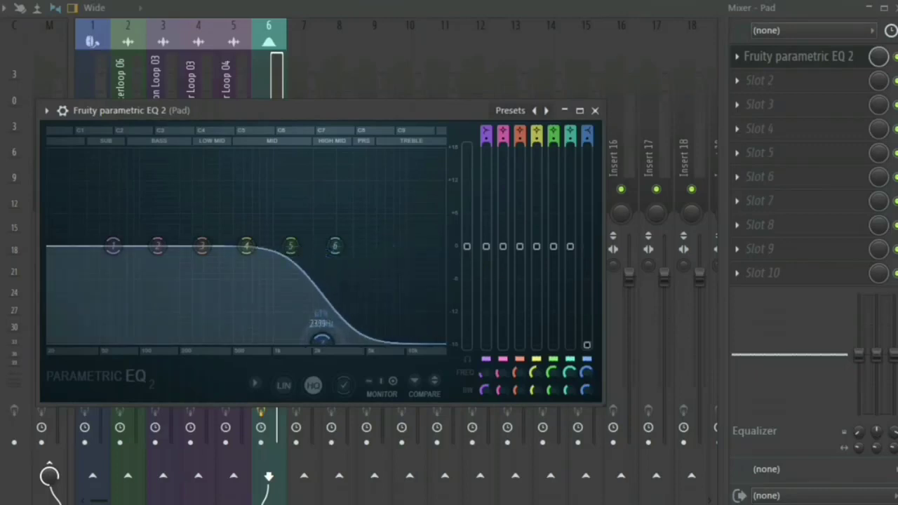
drag(260, 340, 213, 350)
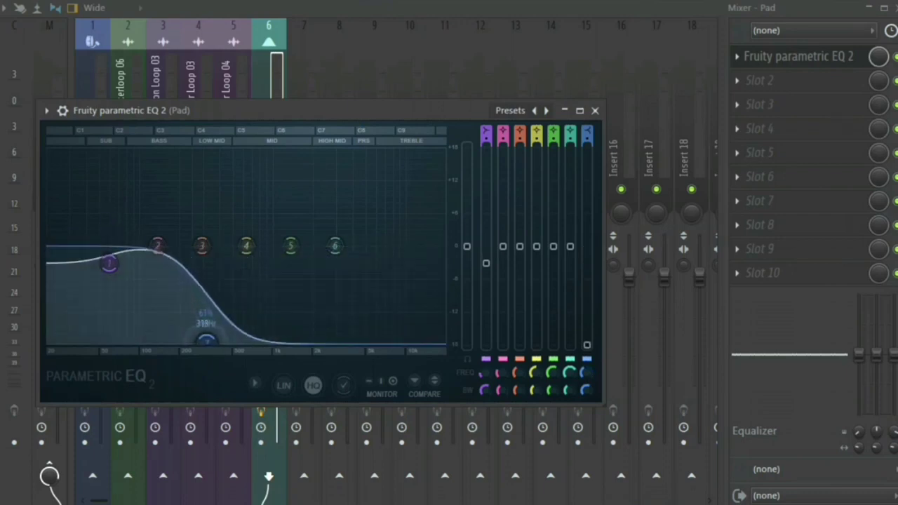
drag(209, 341, 225, 342)
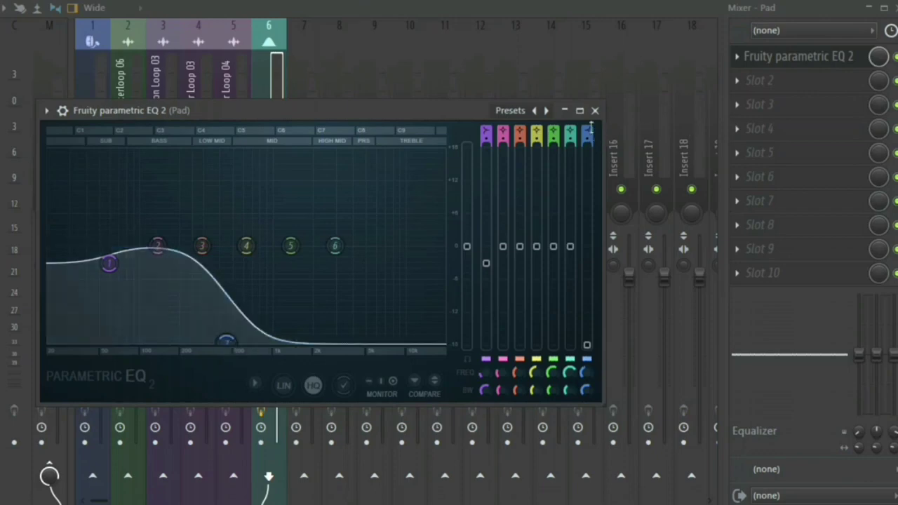
Step: Enter a one-bar F#5 note in bar 1 of the Pad piano roll and play it back
click(88, 232)
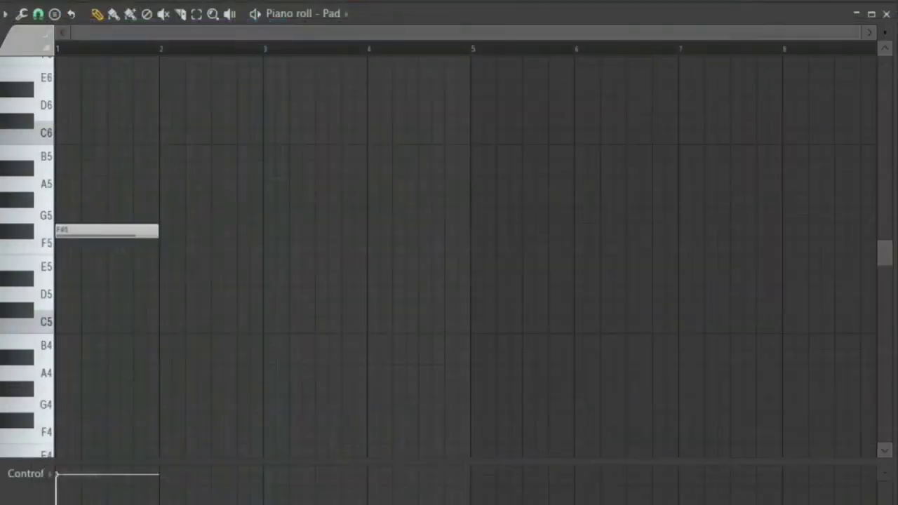
key(space)
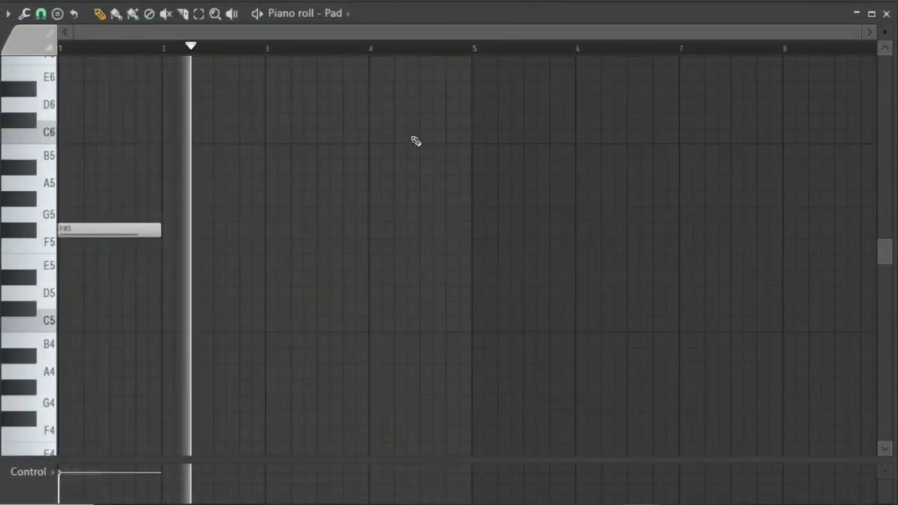
key(space)
key(space)
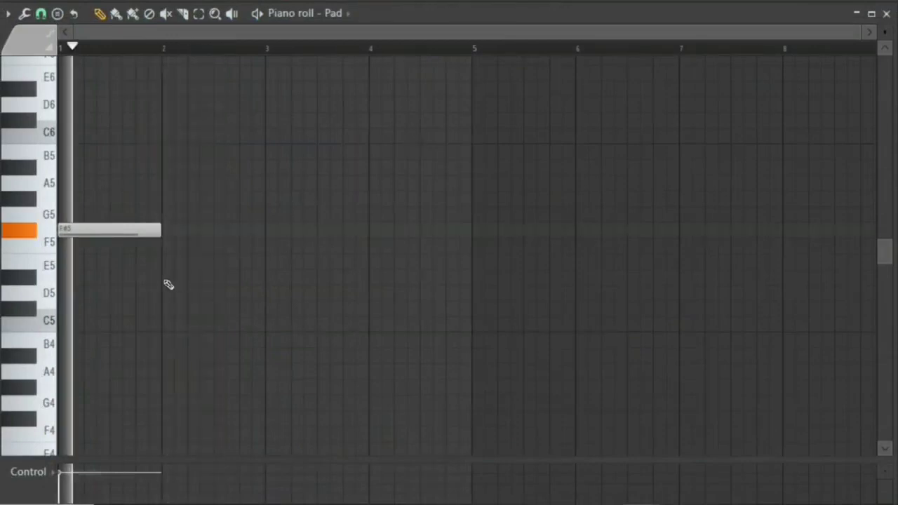
Step: Add a one-bar D#5 note in bar 2, lower it to C#5 and play the pattern
click(162, 275)
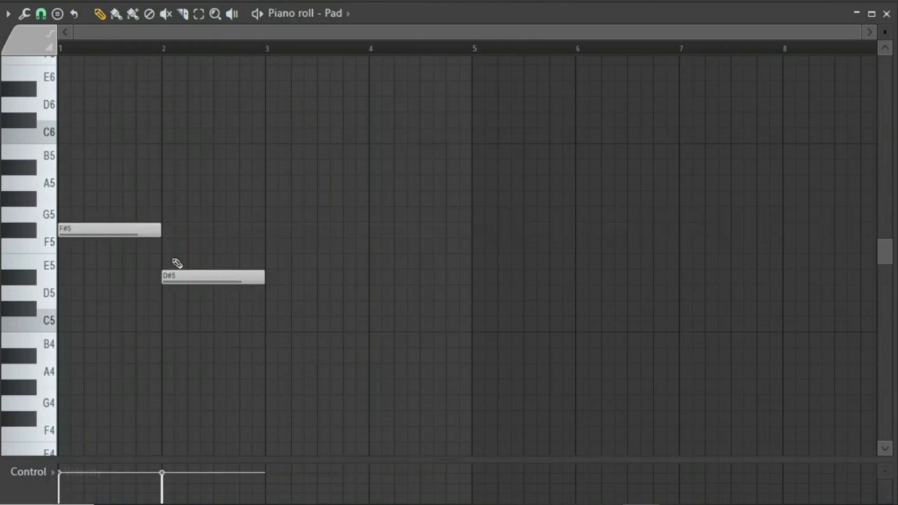
key(space)
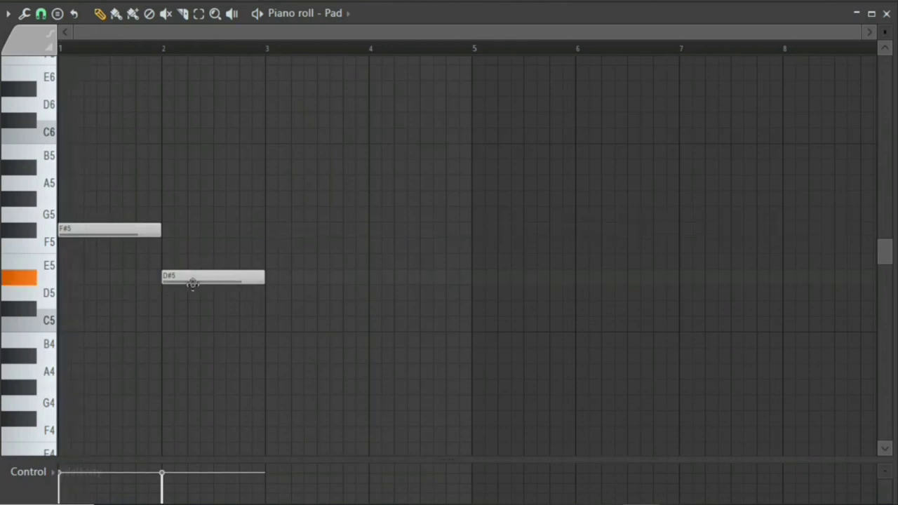
drag(192, 287, 193, 315)
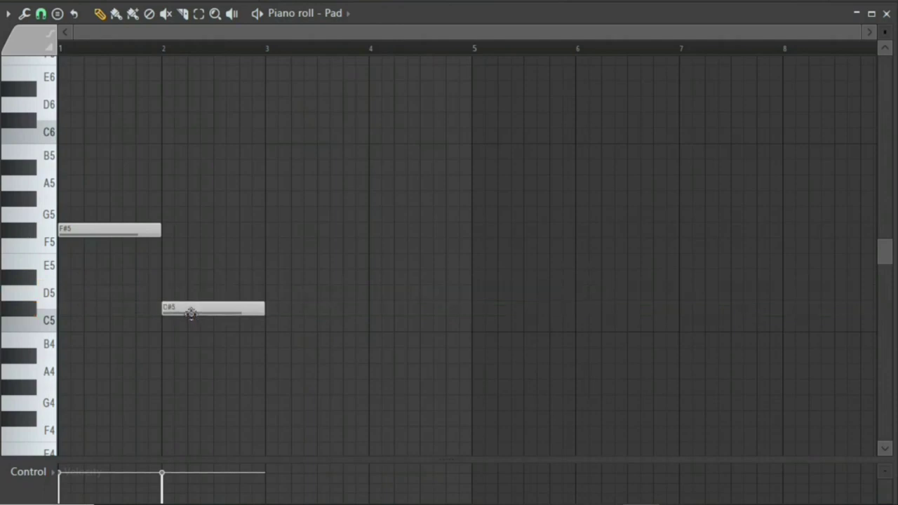
key(space)
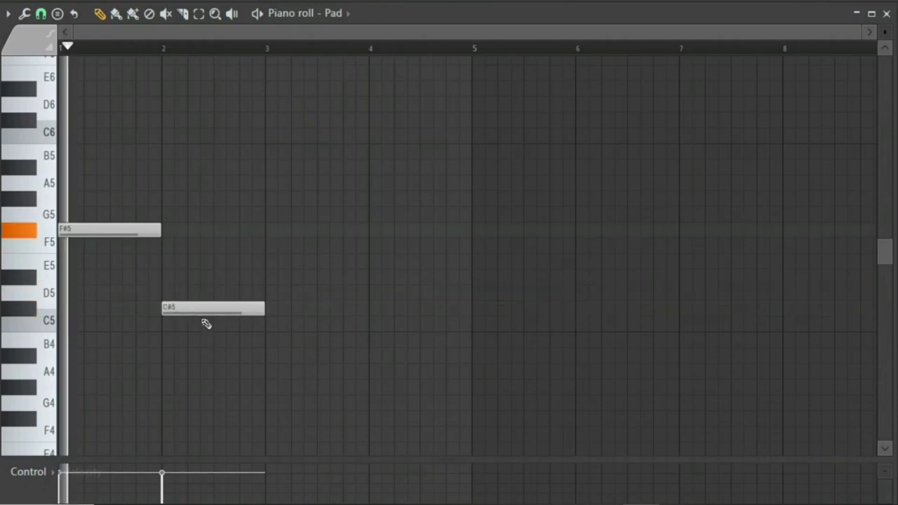
Step: Add one-bar notes C5 in bar 3 and A4 in bar 4, stopping playback when both are placed
click(266, 321)
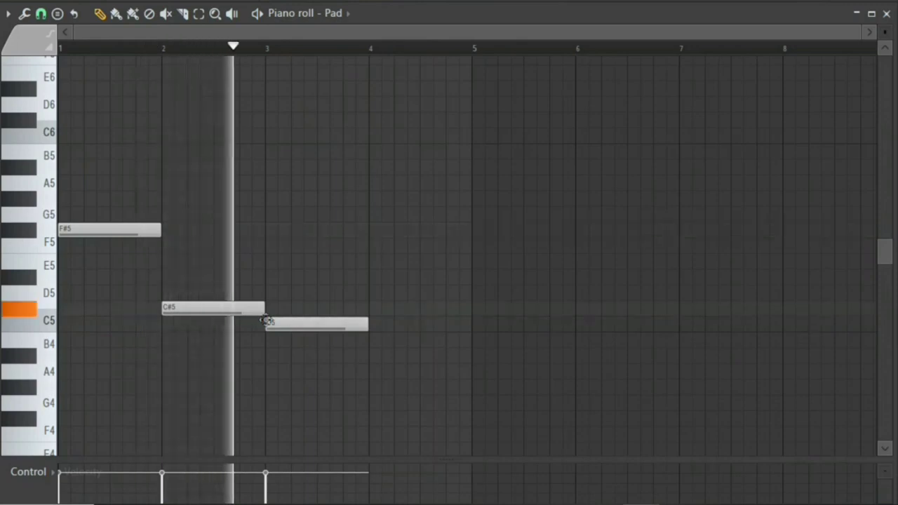
click(372, 376)
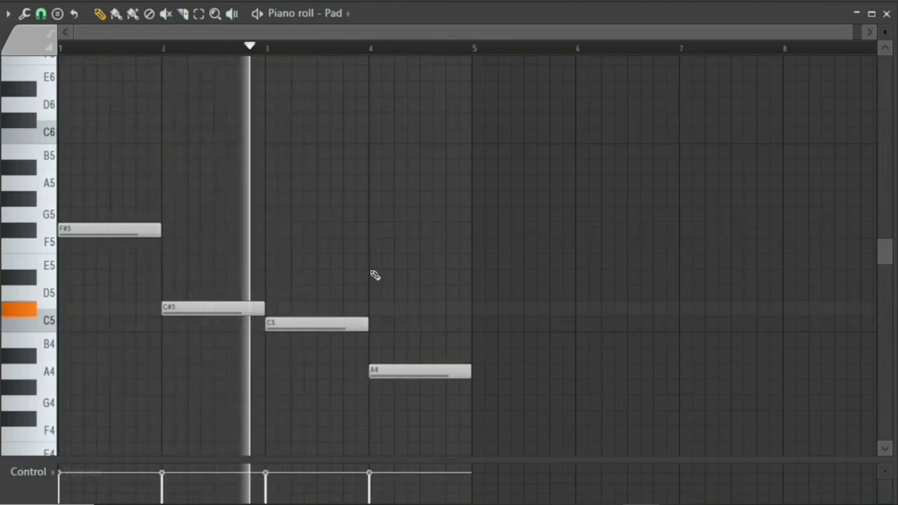
key(space)
Step: Raise the notes in bars 2 and 3 together by one semitone to D5 and C#5, and play the result
click(300, 339)
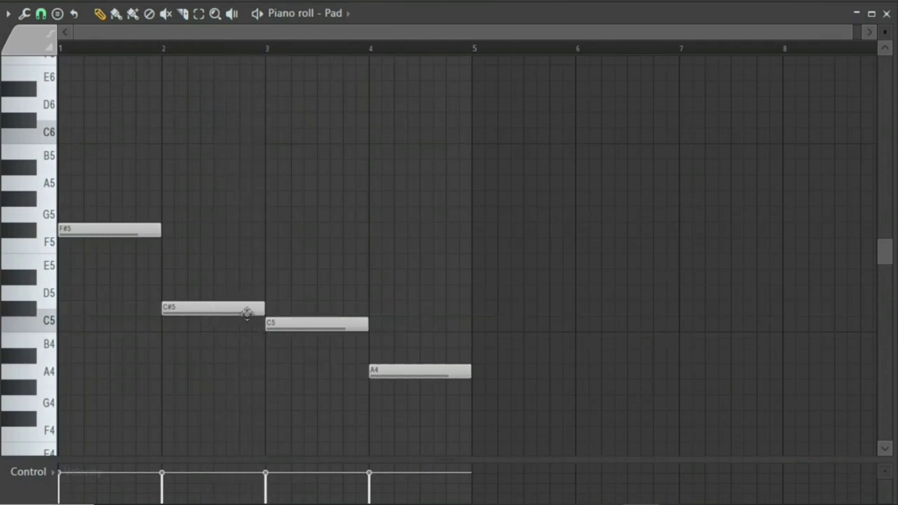
drag(218, 308, 218, 293)
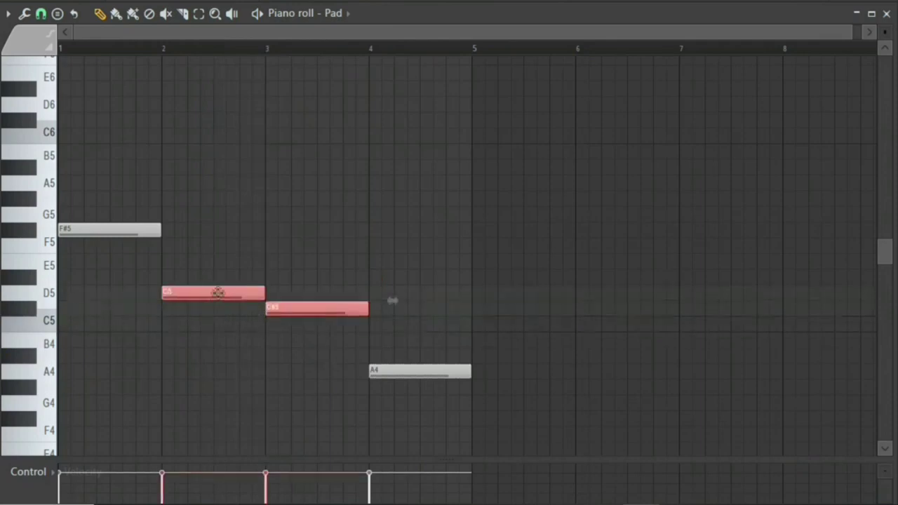
key(space)
click(280, 220)
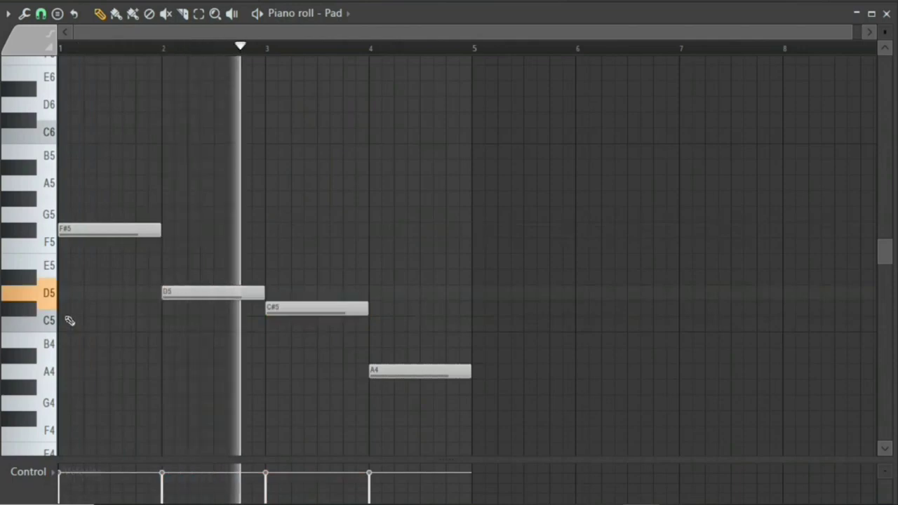
Step: Build the bar 1 chord by adding C#5 and A5 around the F#5 note, auditioning each addition
click(63, 309)
key(space)
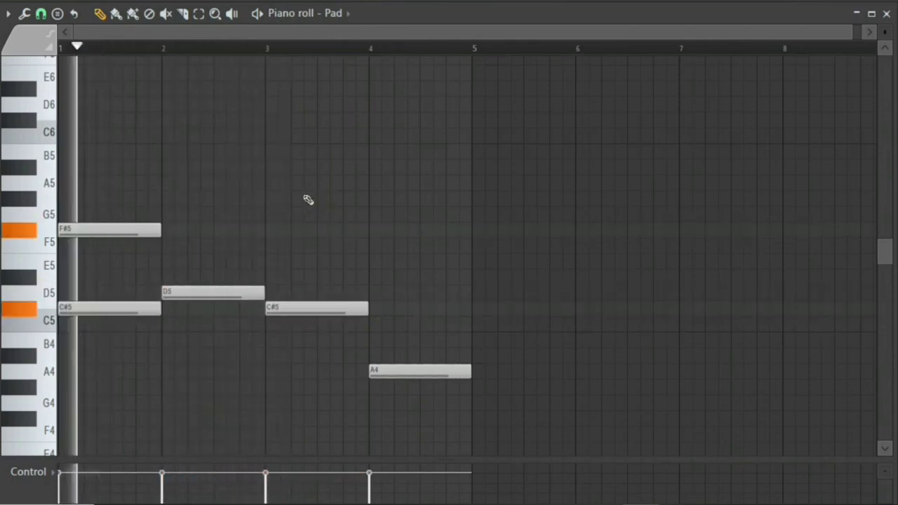
key(space)
key(space)
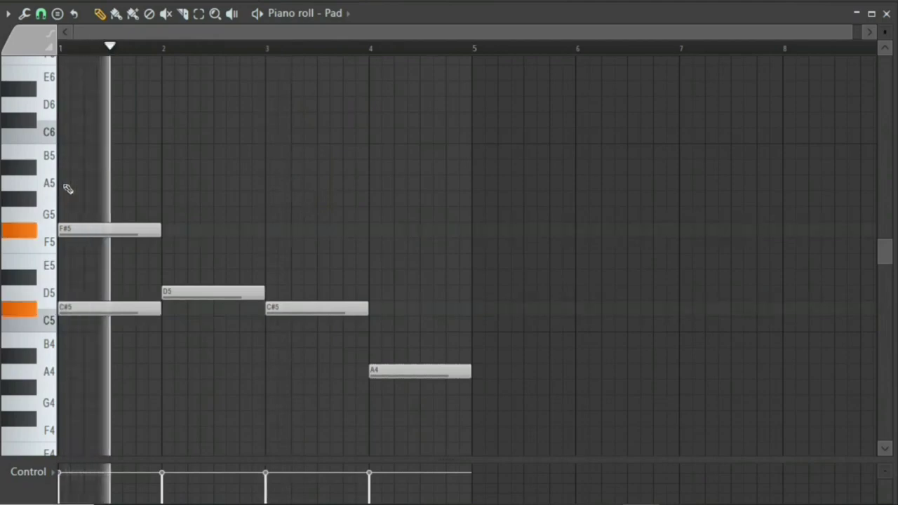
click(63, 184)
key(space)
key(space)
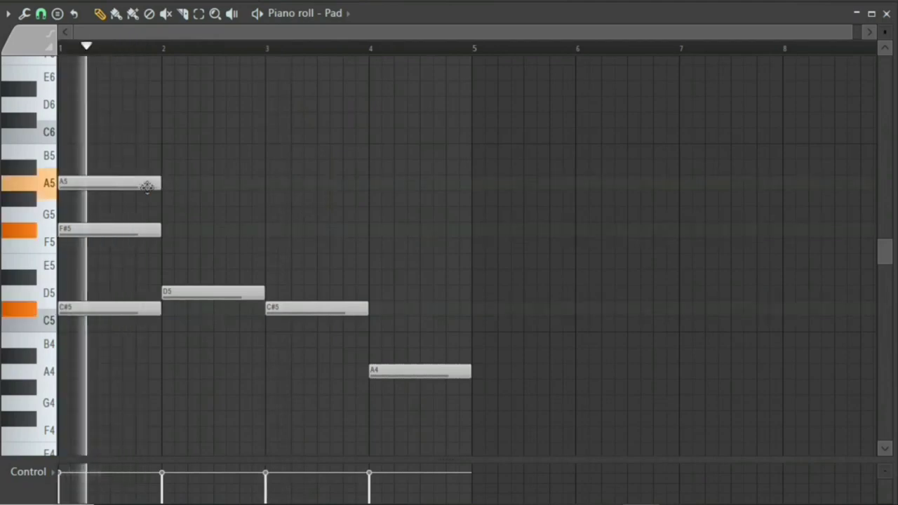
key(space)
key(space)
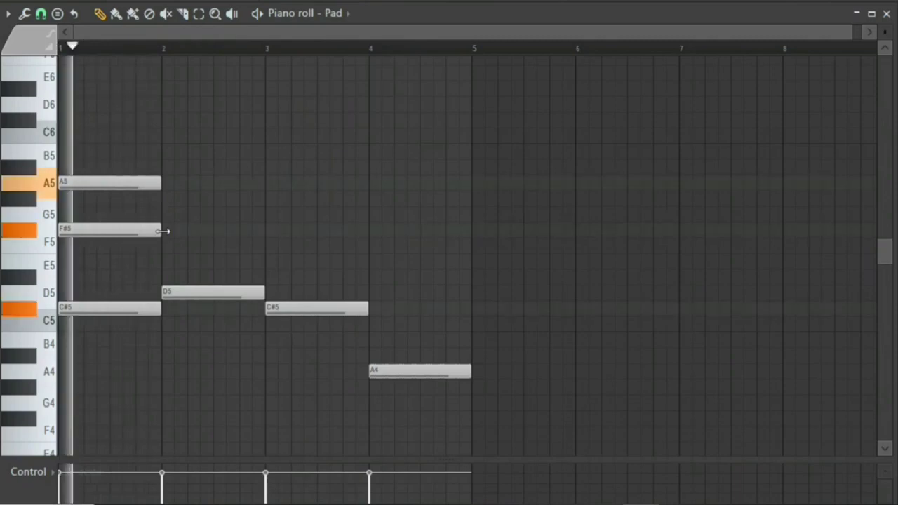
Step: Build the bar 2 chord by adding F#5 above and B4 below the D5 note, replaying the pattern to check it
click(192, 230)
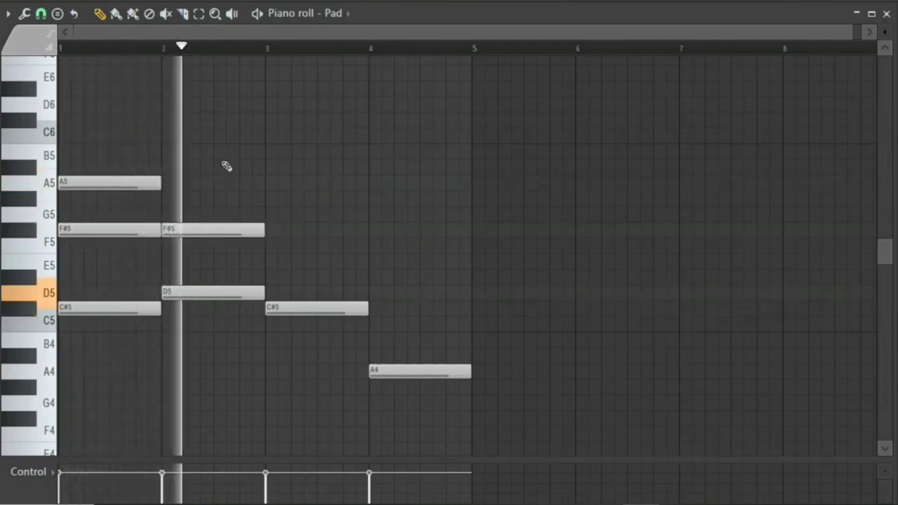
key(space)
click(171, 342)
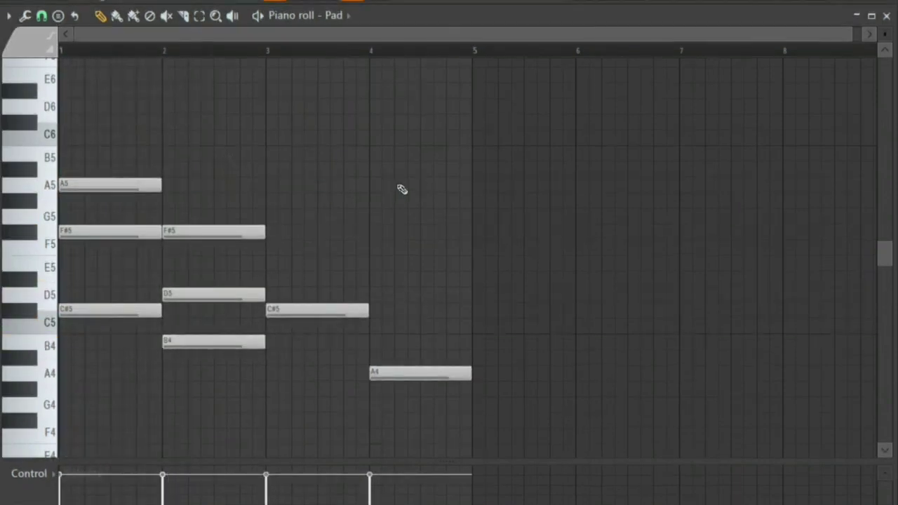
key(space)
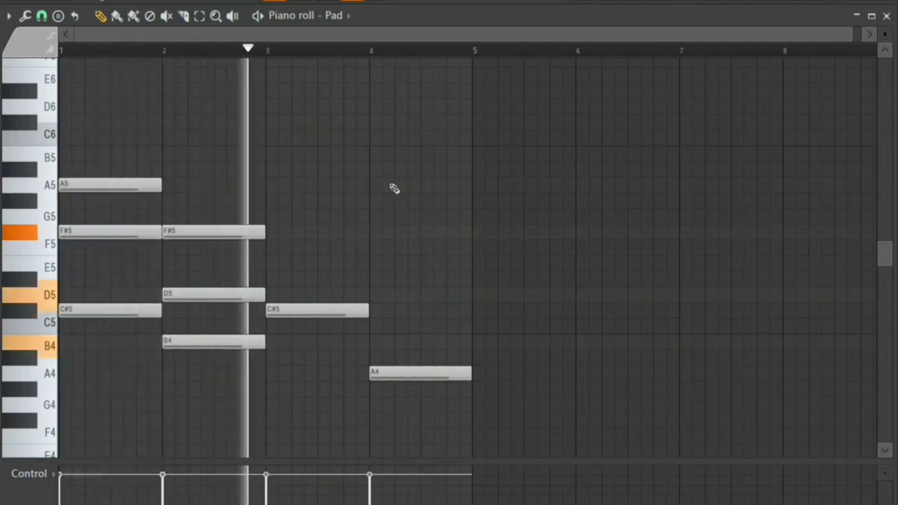
key(space)
key(space)
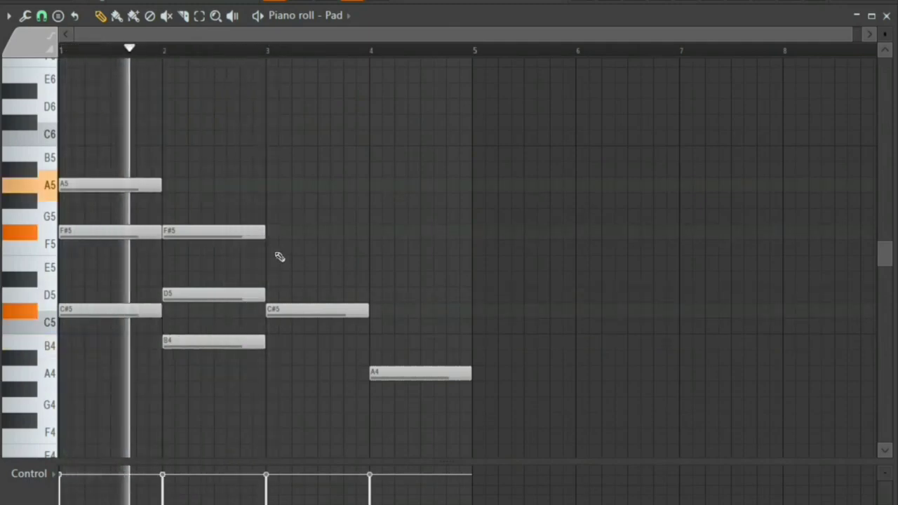
key(space)
key(space)
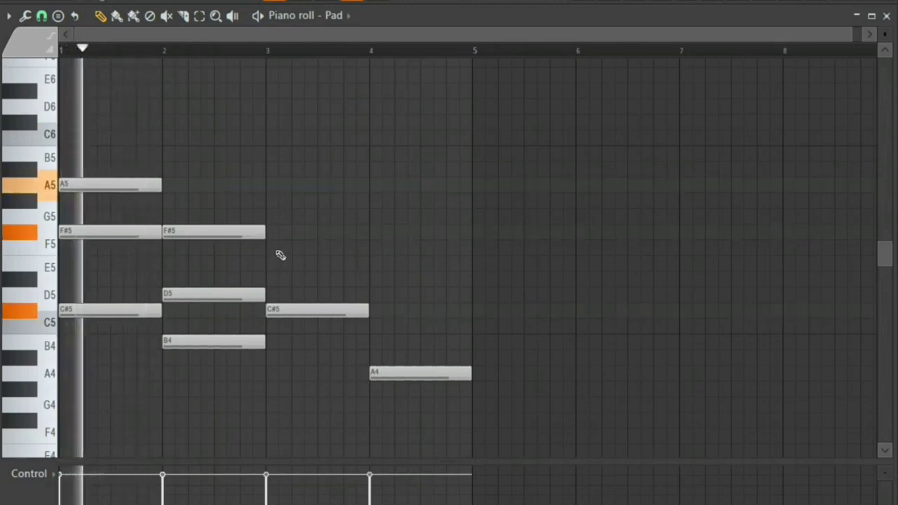
Step: Build the bar 3 chord by adding A4 below and E5 above the C#5 note while auditioning the progression
click(271, 375)
key(space)
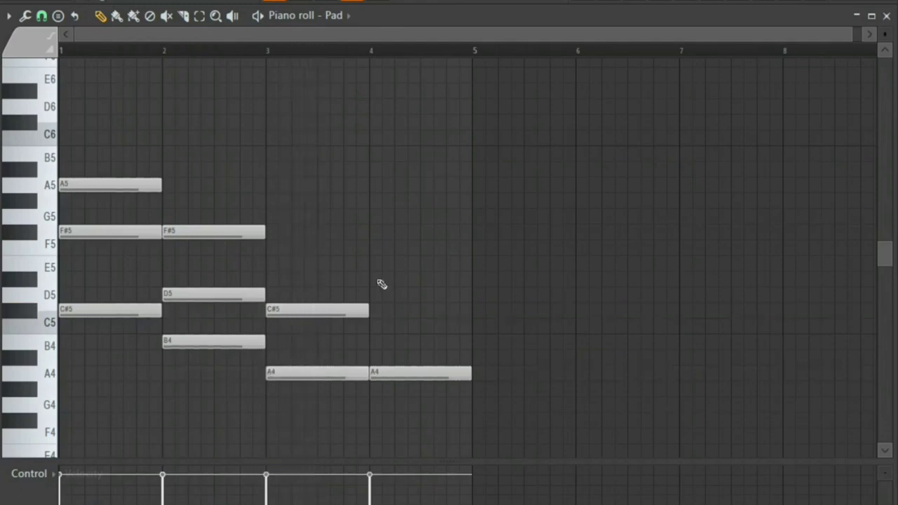
key(space)
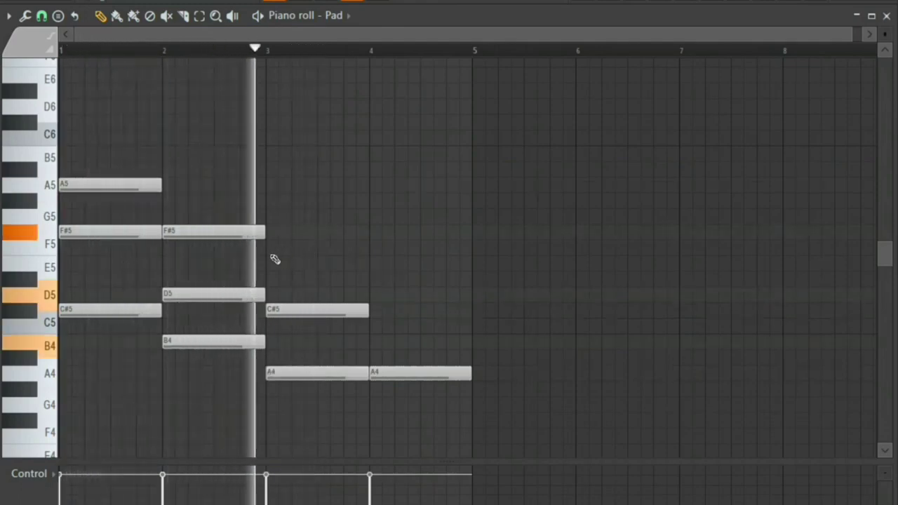
click(269, 265)
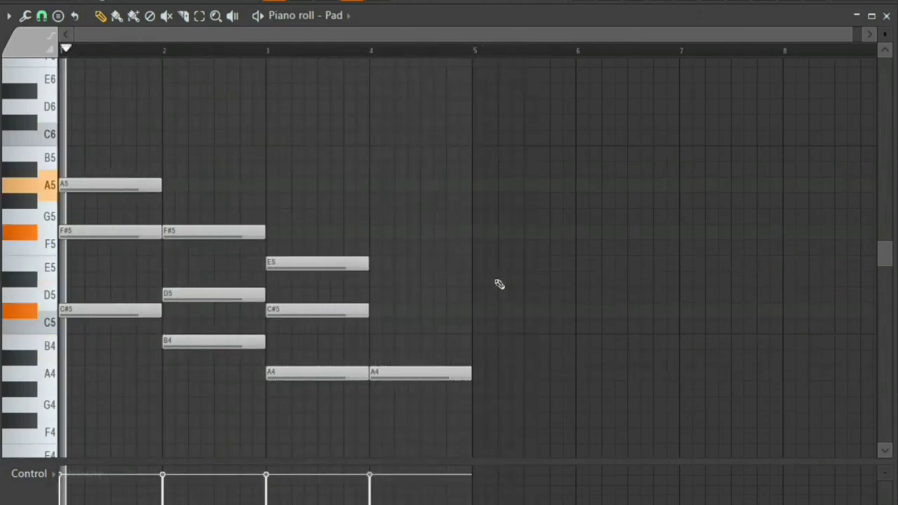
Step: Build the bar 4 chord by adding F#4 below and E5 above the A4 note, and play back the four-bar progression
scroll(370, 414, down, 2)
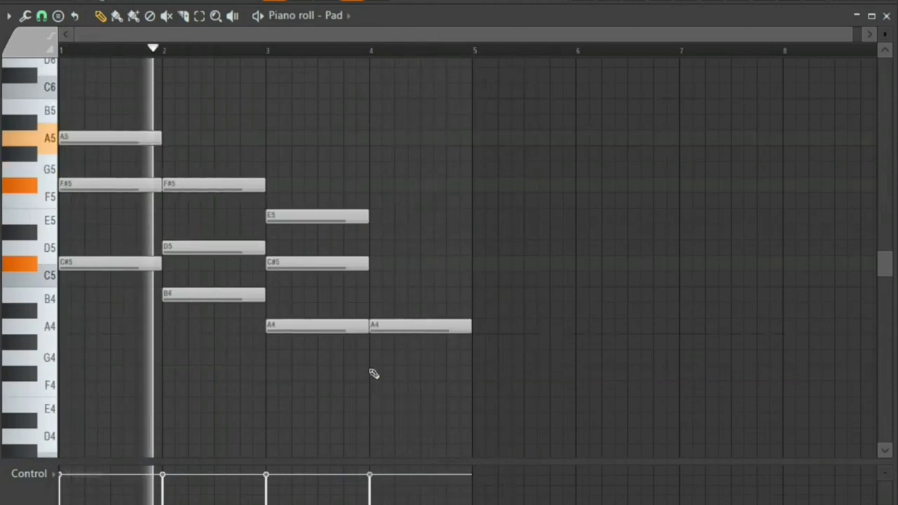
drag(399, 363, 401, 378)
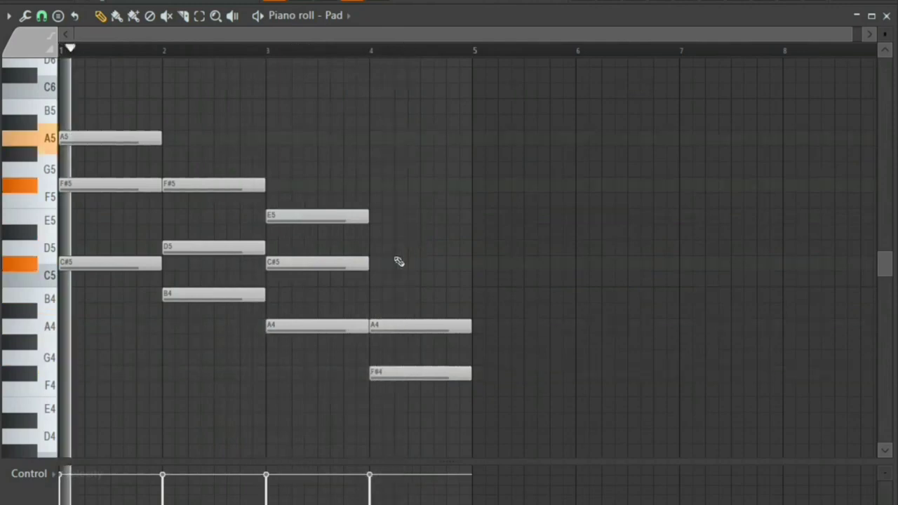
key(space)
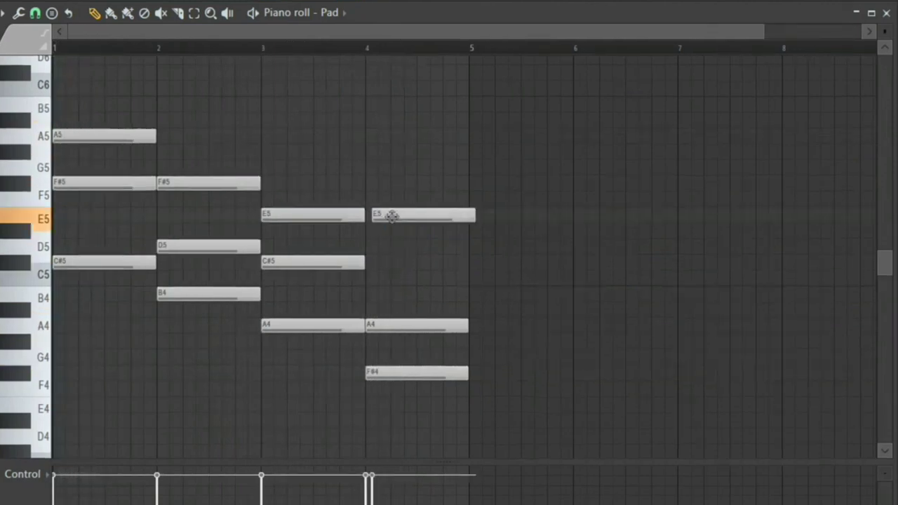
key(space)
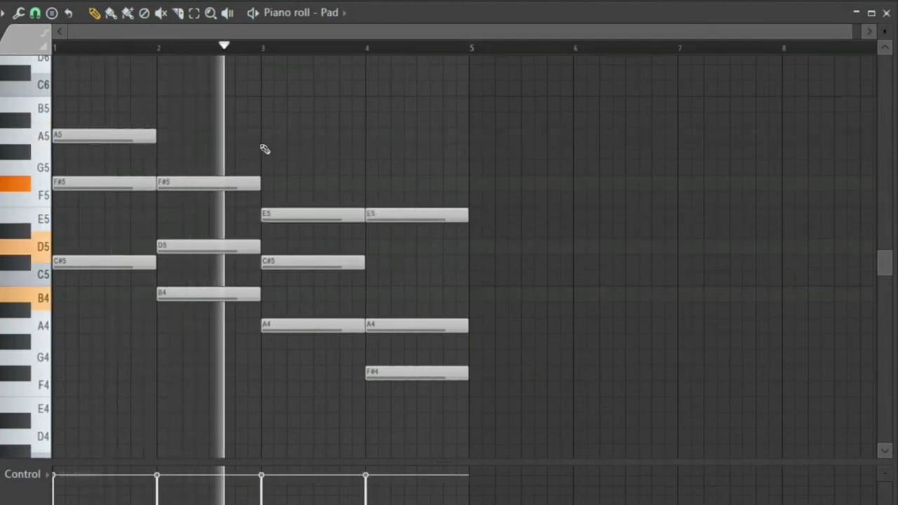
key(space)
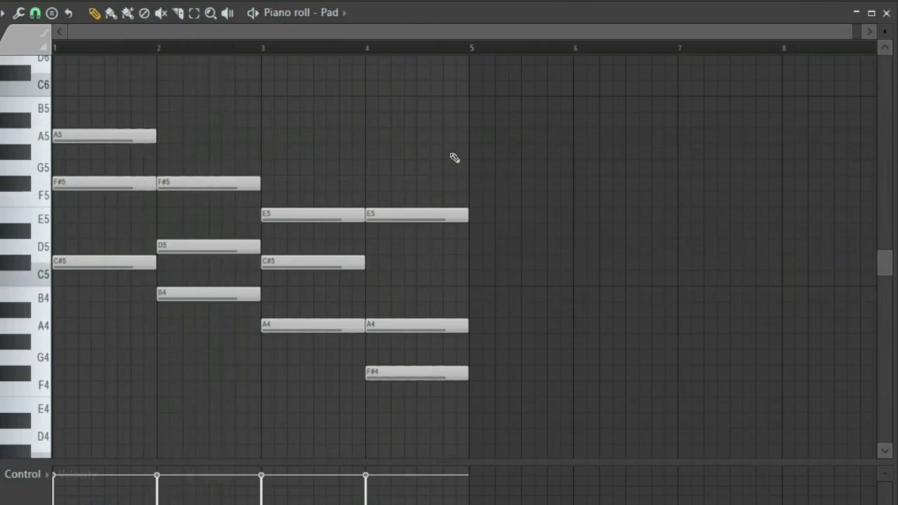
Step: Transpose the whole four-bar pad chord progression down one octave and play it back
key(ctrl+Down)
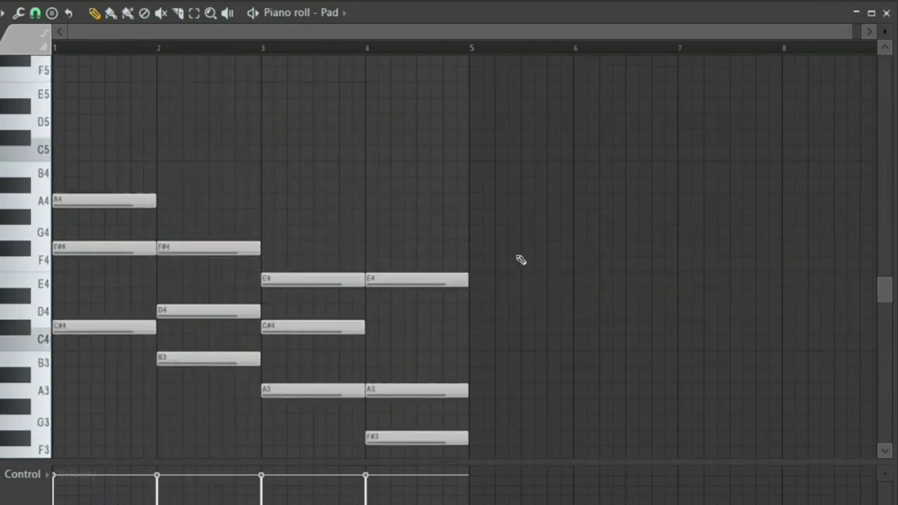
scroll(520, 258, down, 2)
key(space)
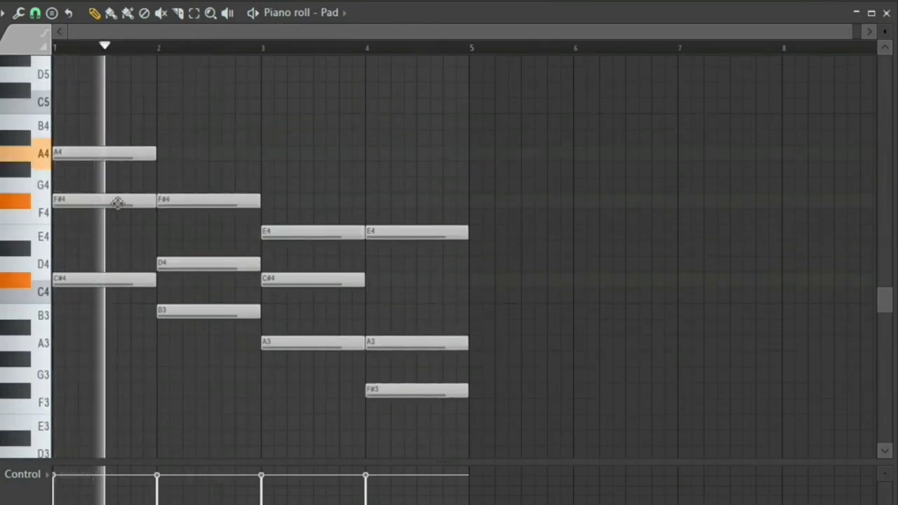
key(space)
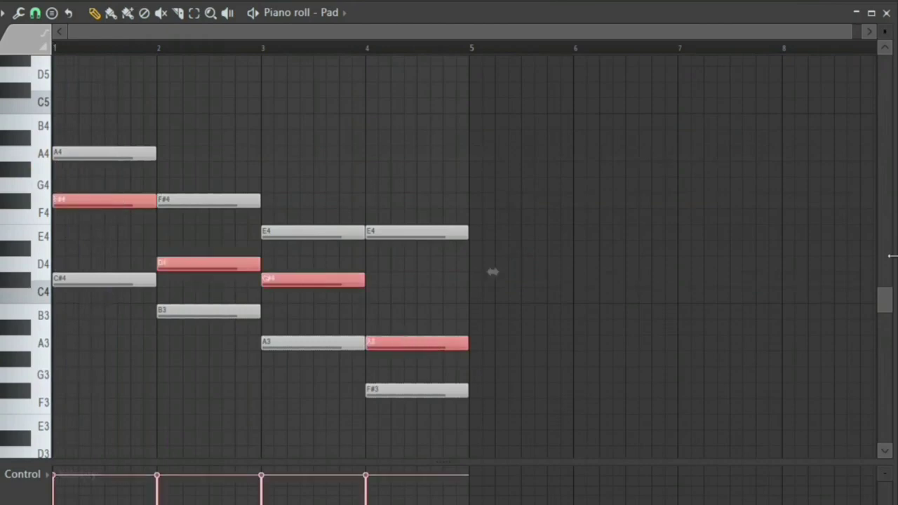
Step: Raise the selected middle note of each of the four pad chords by one octave and play back the progression
key(ctrl+Up)
key(space)
key(ctrl+d)
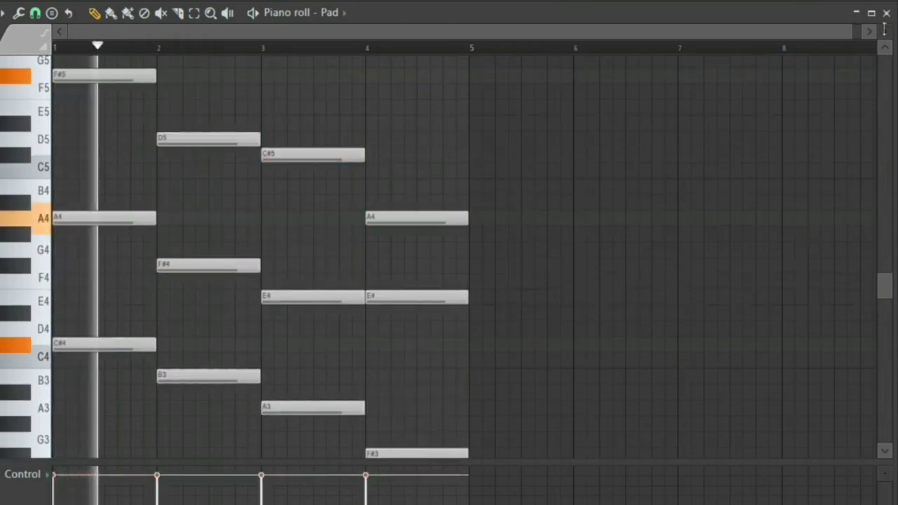
drag(885, 30, 884, 55)
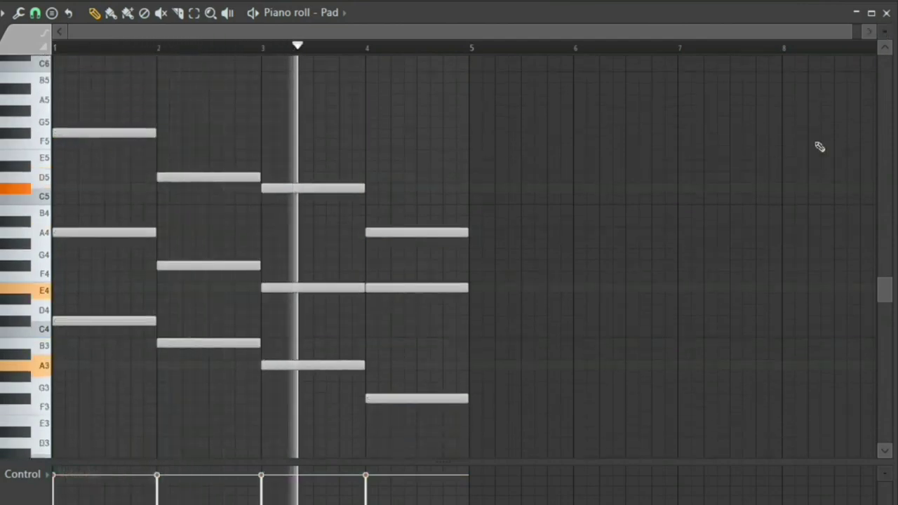
Step: Duplicate the four-bar progression into bars 5 to 8, change the bar 7 middle note to F#4, and play it back
key(ctrl+b)
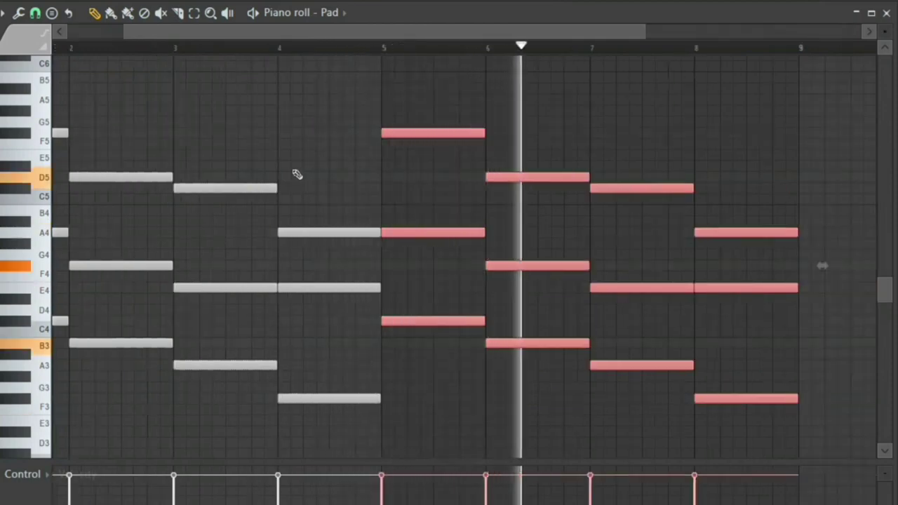
key(ctrl+d)
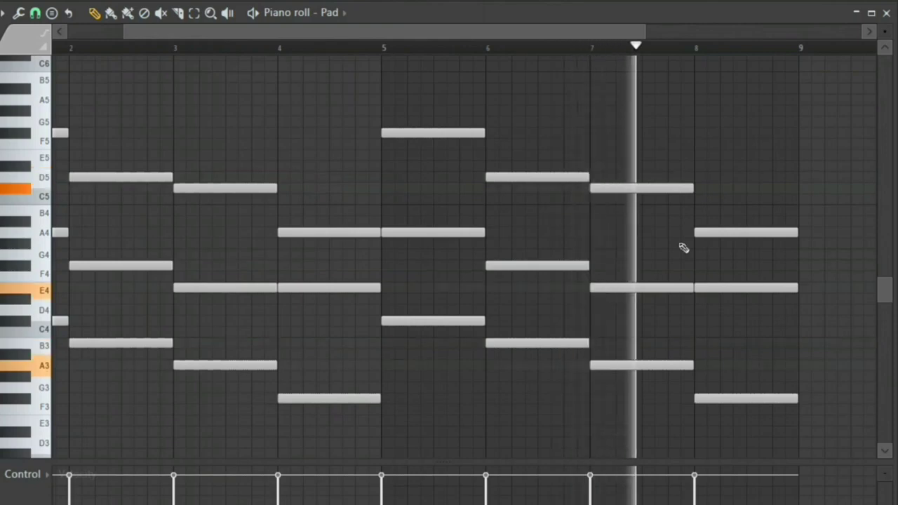
key(space)
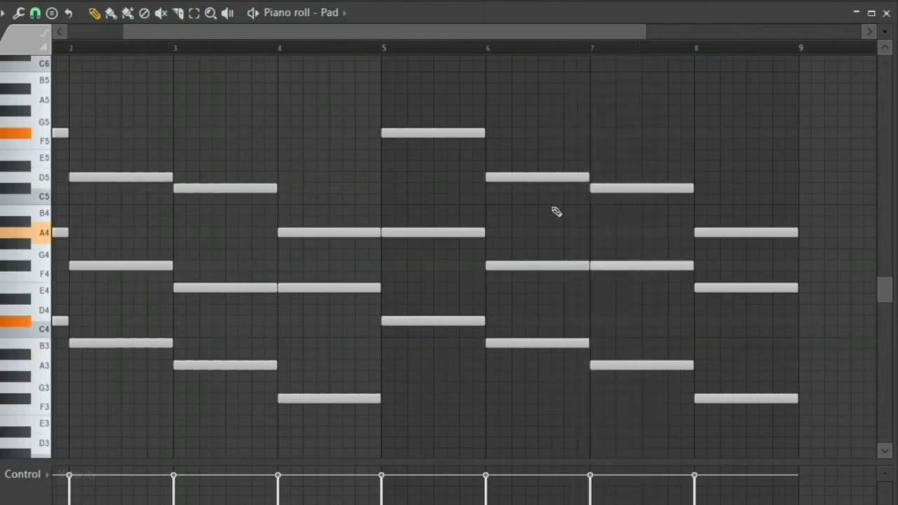
drag(130, 33, 75, 31)
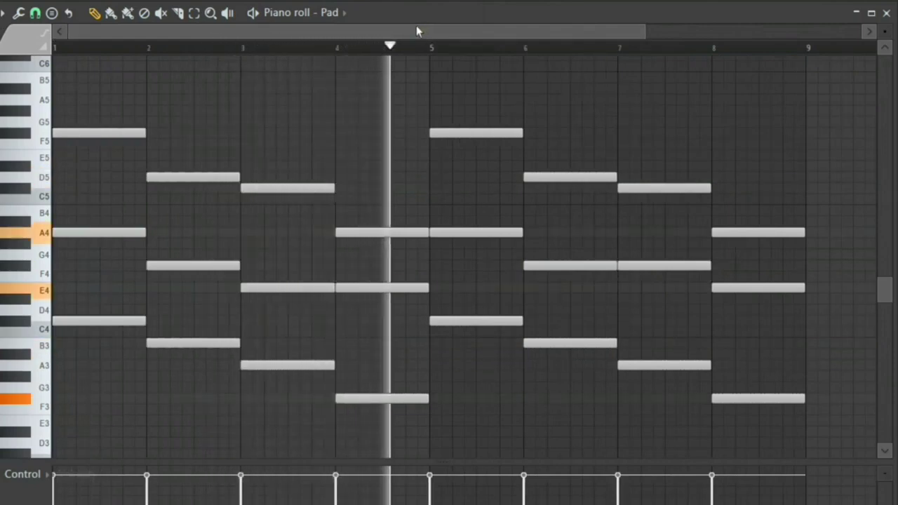
key(space)
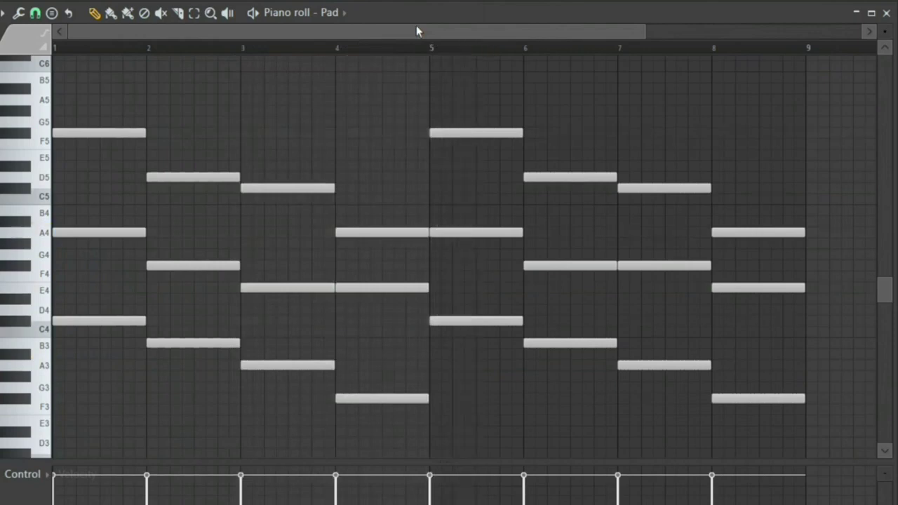
Step: Lower the E4 note in the bar 4 and bar 8 chords to C#4 while the pattern plays
key(space)
drag(405, 289, 407, 320)
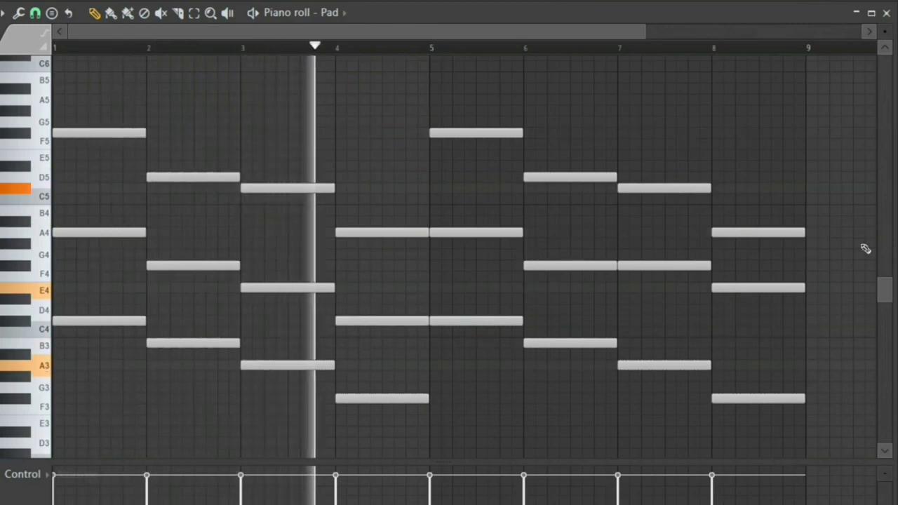
drag(767, 291, 753, 322)
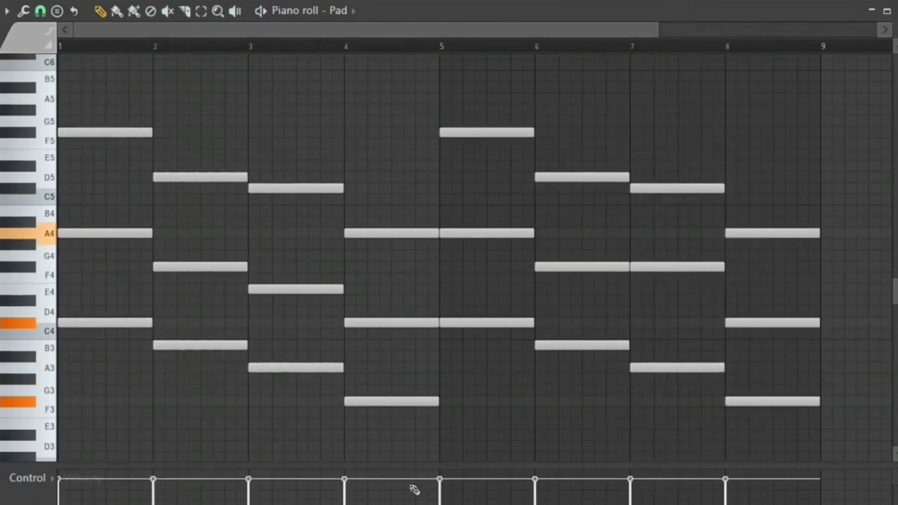
Step: Randomize the velocities of the pad notes and play back the eight-bar progression
drag(411, 279, 417, 195)
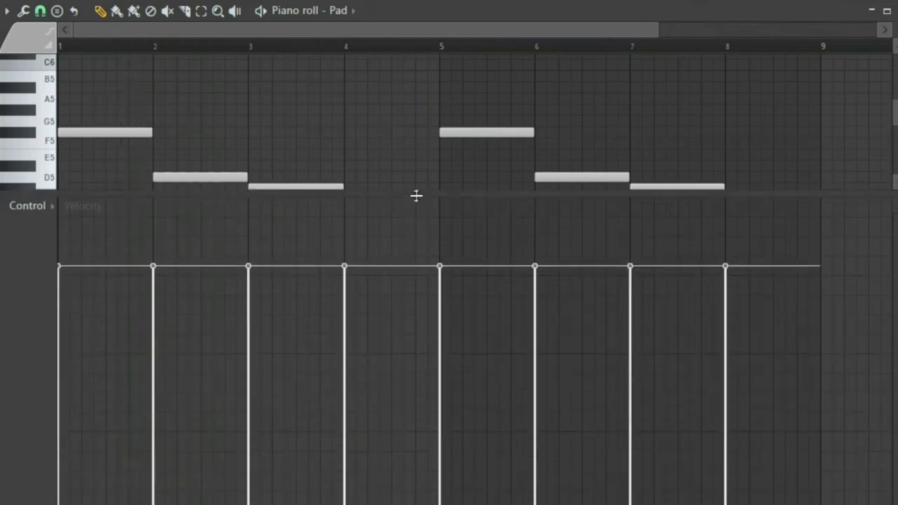
key(alt+r)
click(455, 378)
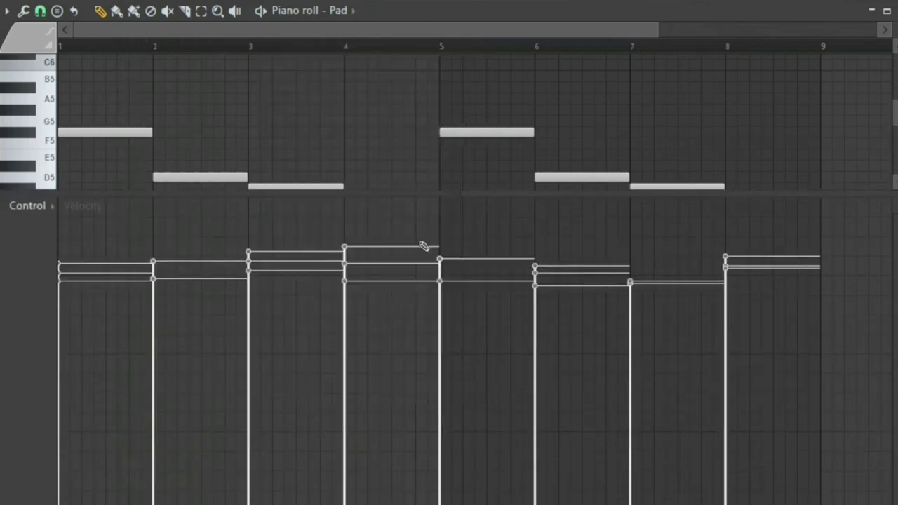
scroll(372, 191, down, 4)
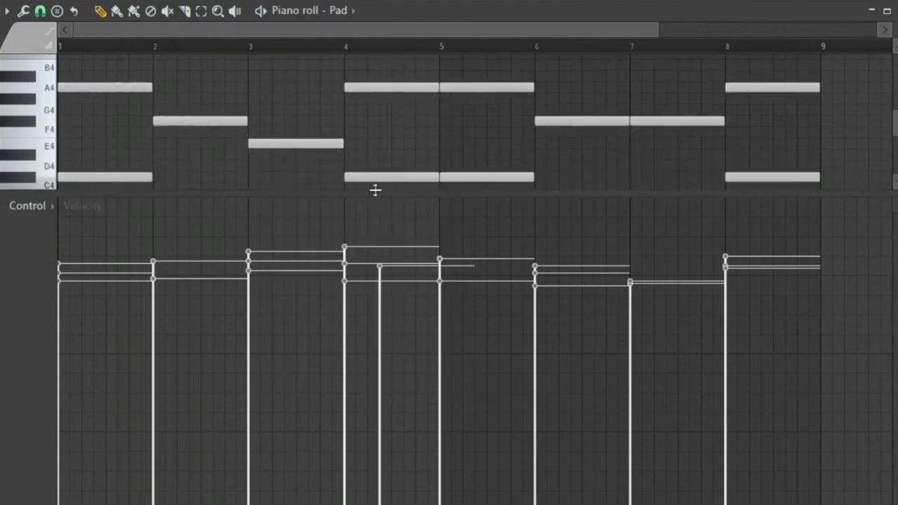
drag(363, 446, 364, 414)
key(space)
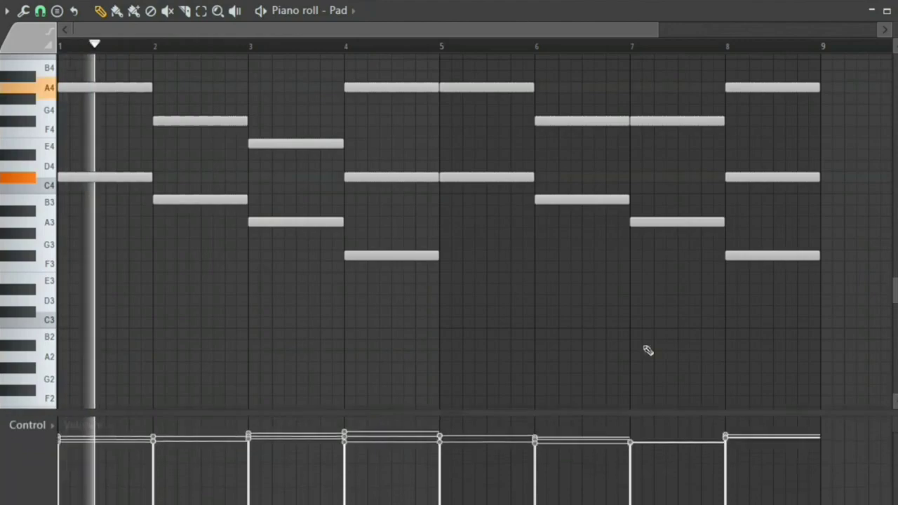
scroll(647, 350, up, 3)
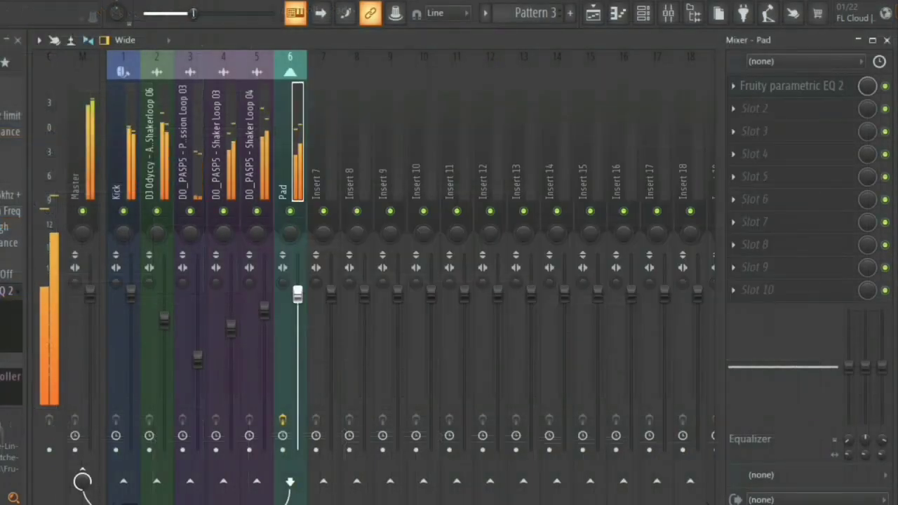
Step: Add a Nexus instrument channel and load the PN Nexus Grandpiano Soft preset from the Piano category
click(886, 40)
click(367, 336)
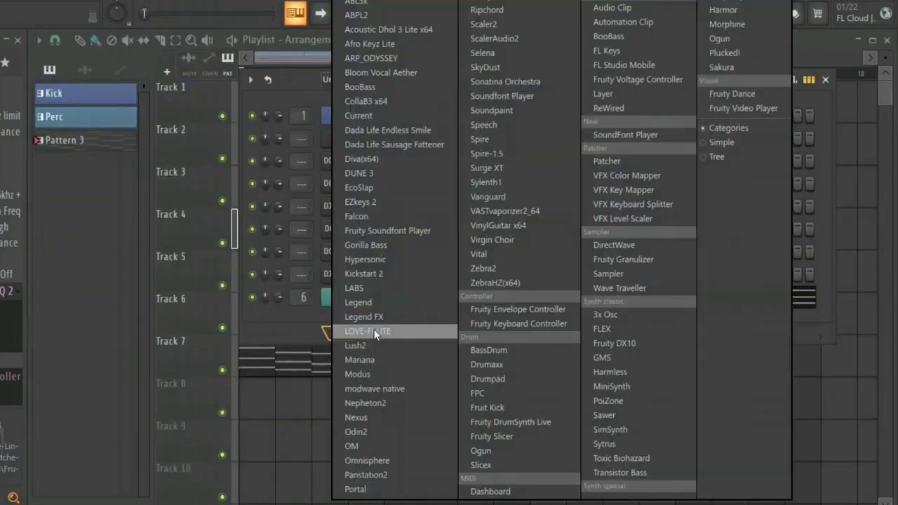
click(358, 418)
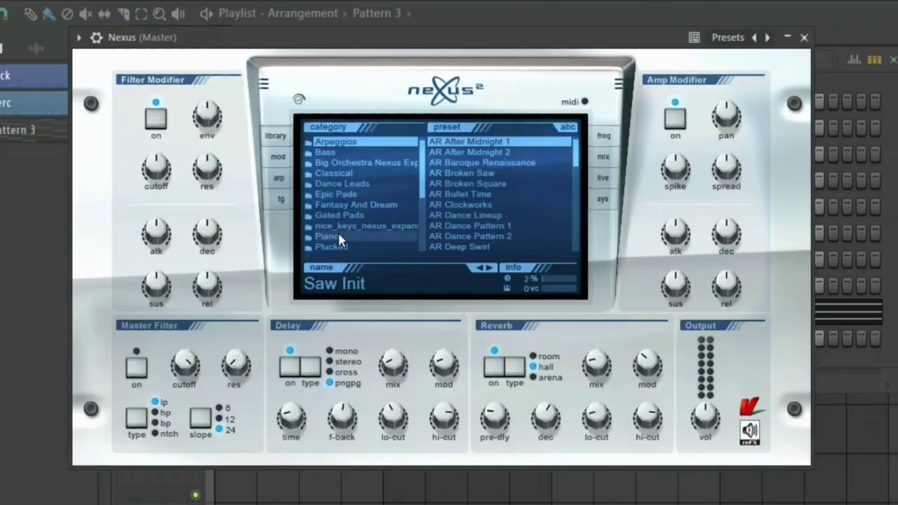
click(338, 236)
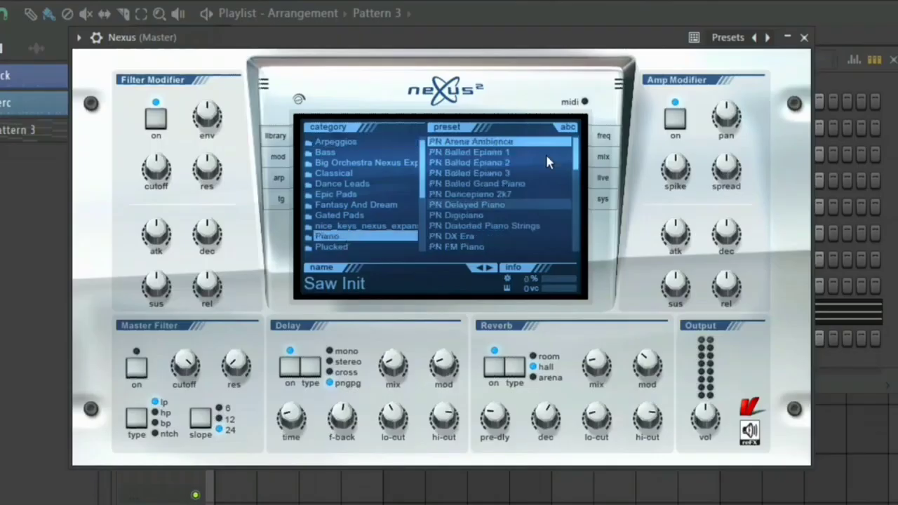
scroll(574, 187, down, 3)
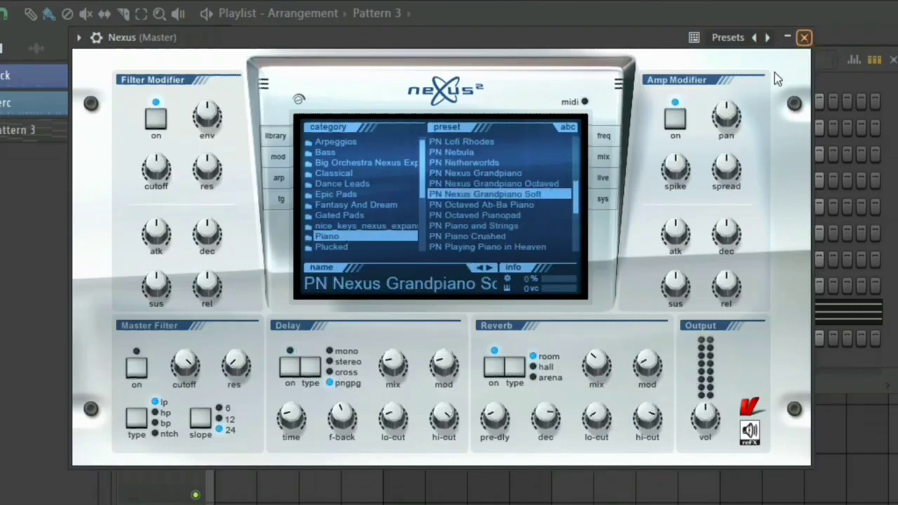
click(803, 38)
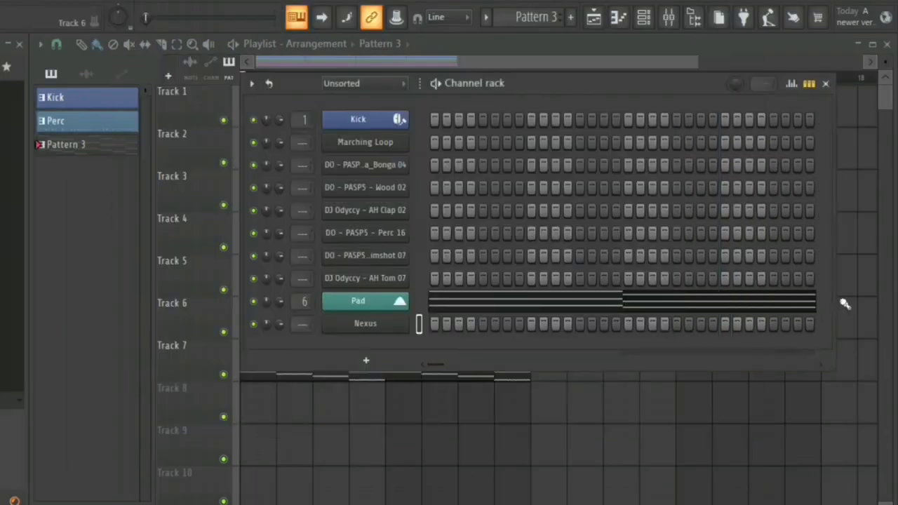
Step: Copy the notes from the Pad channel and paste them into the Nexus channel
right_click(413, 303)
click(626, 315)
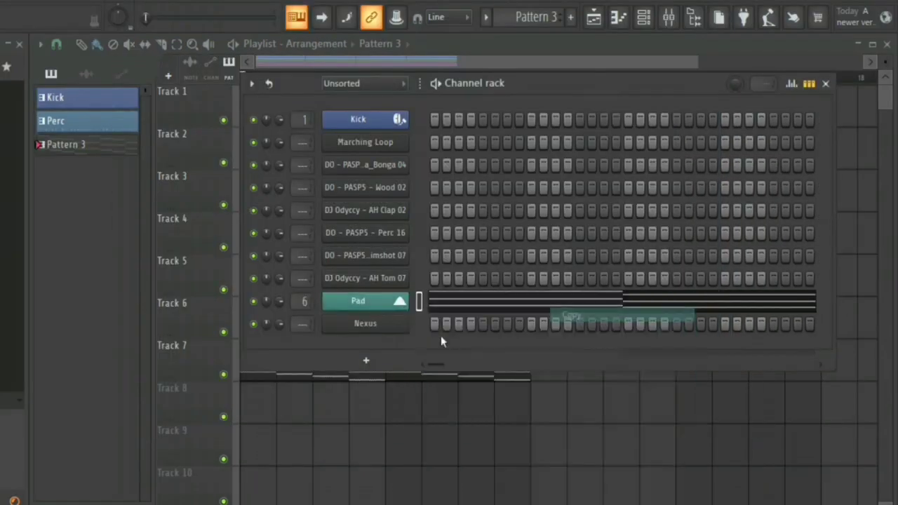
right_click(401, 328)
click(573, 330)
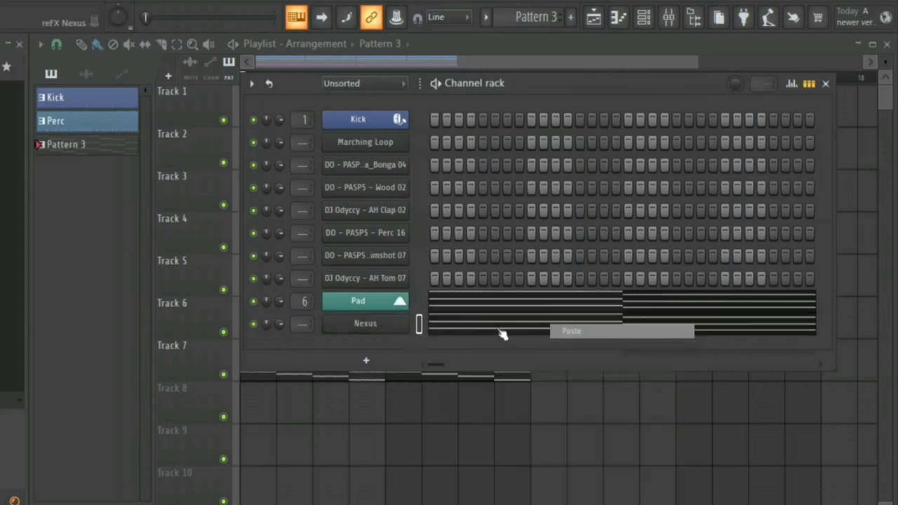
Step: Lower the velocities of the Nexus notes with level scaling and play back the piano part
click(501, 331)
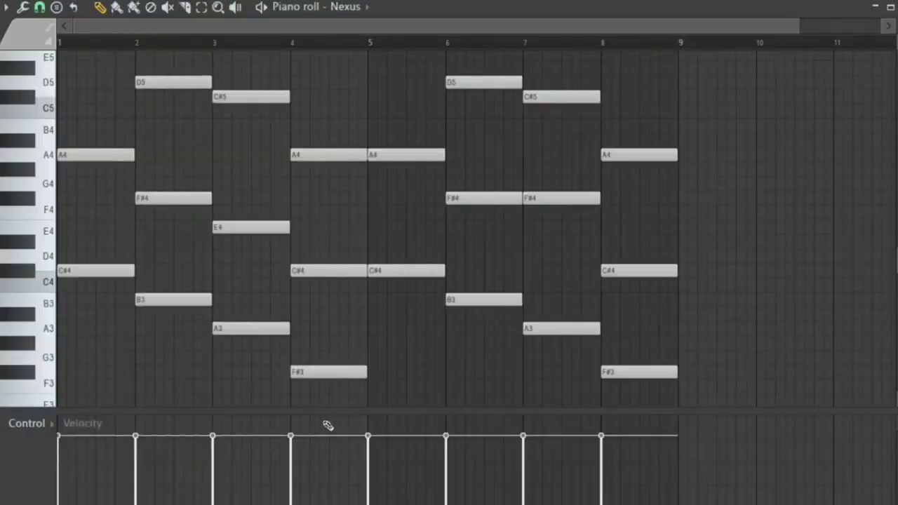
key(alt+x)
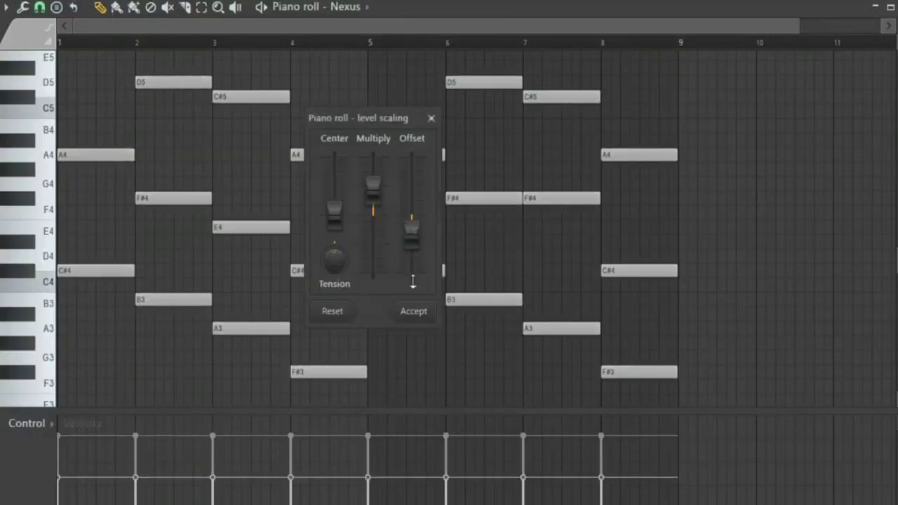
click(413, 314)
key(space)
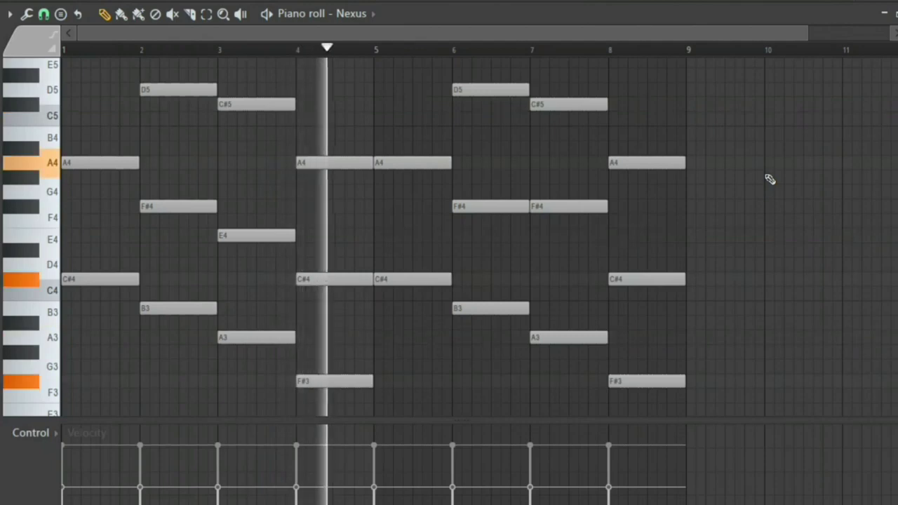
key(KP_Add)
key(KP_Subtract)
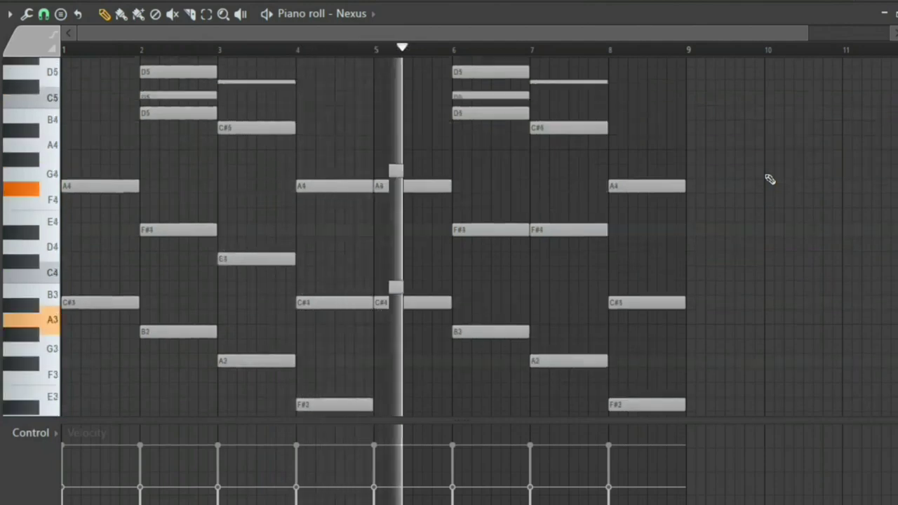
key(space)
key(space)
key(space)
Step: Double the lowest note of all eight Nexus chords one octave down, from C#3 to F#2, and play back the result
scroll(356, 340, down, 2)
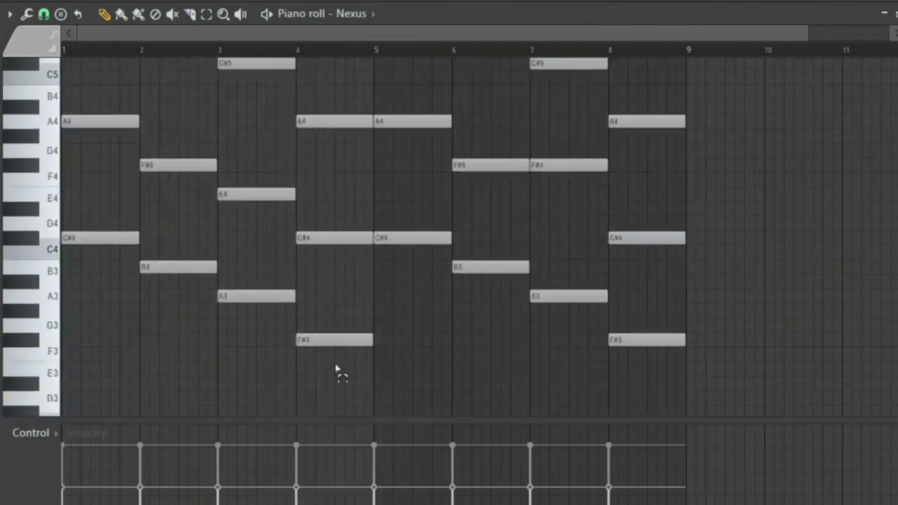
drag(337, 368, 79, 257)
ctrl+shift+click(86, 240)
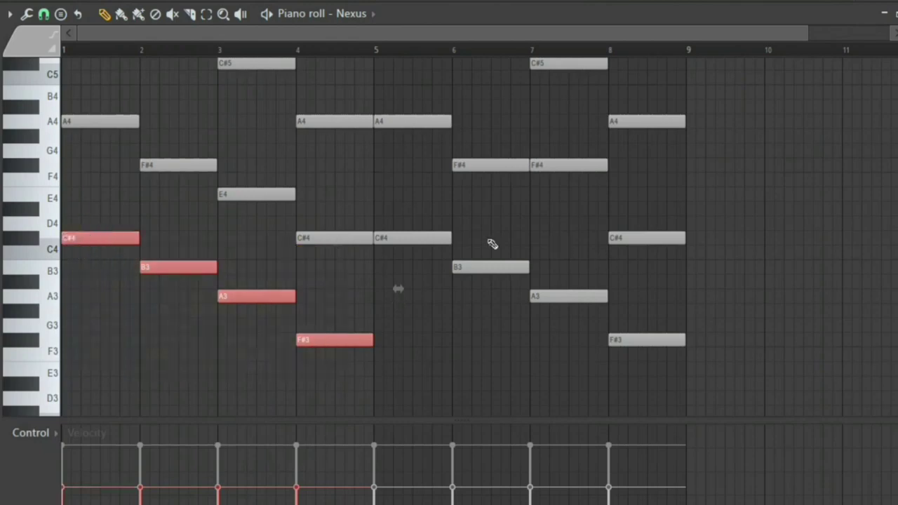
drag(428, 219, 631, 359)
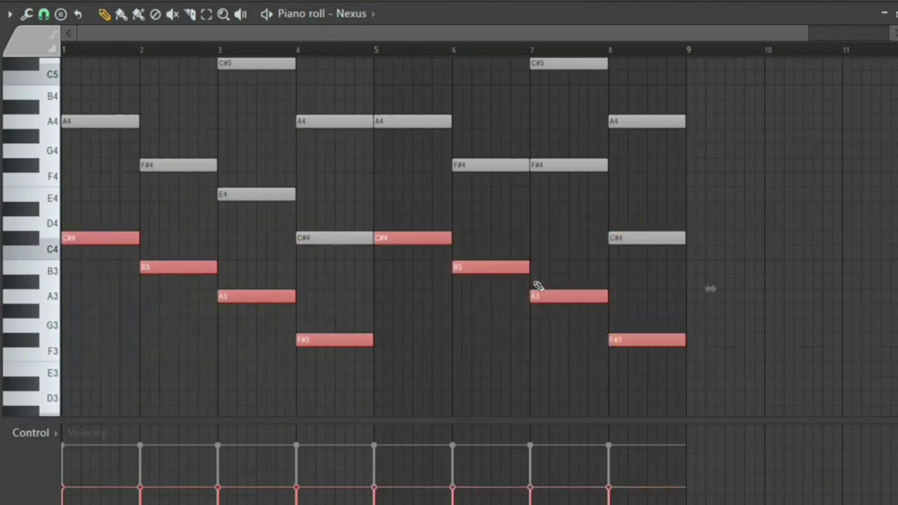
mouse_move(554, 298)
mouse_down()
mouse_move(563, 296)
mouse_move(488, 297)
mouse_up()
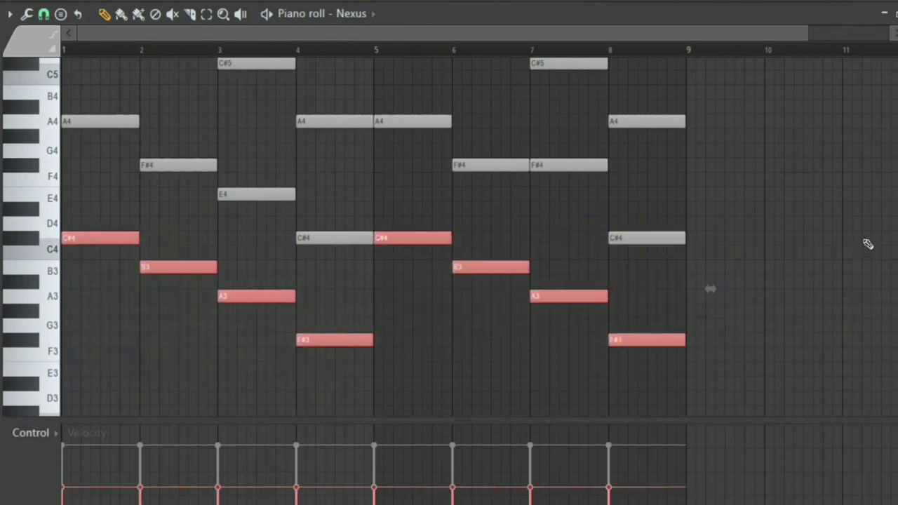
key(ctrl+Down)
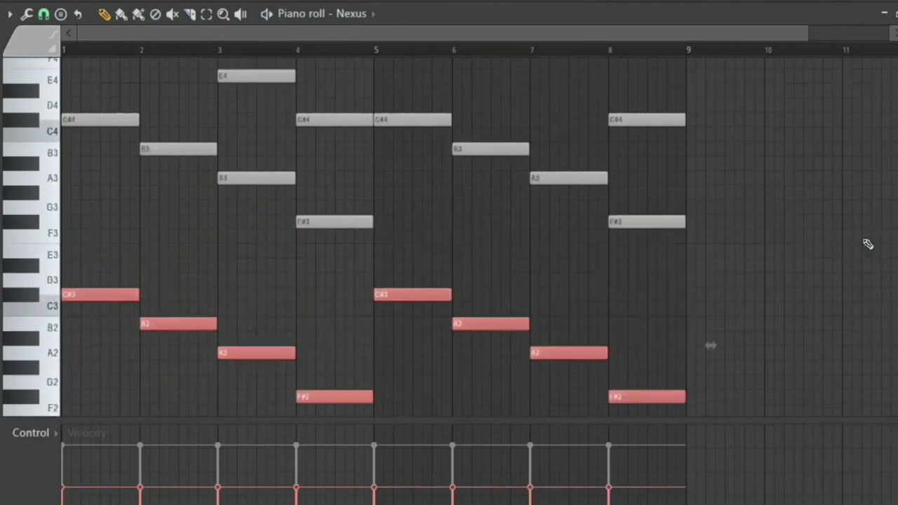
key(space)
ctrl+click(769, 245)
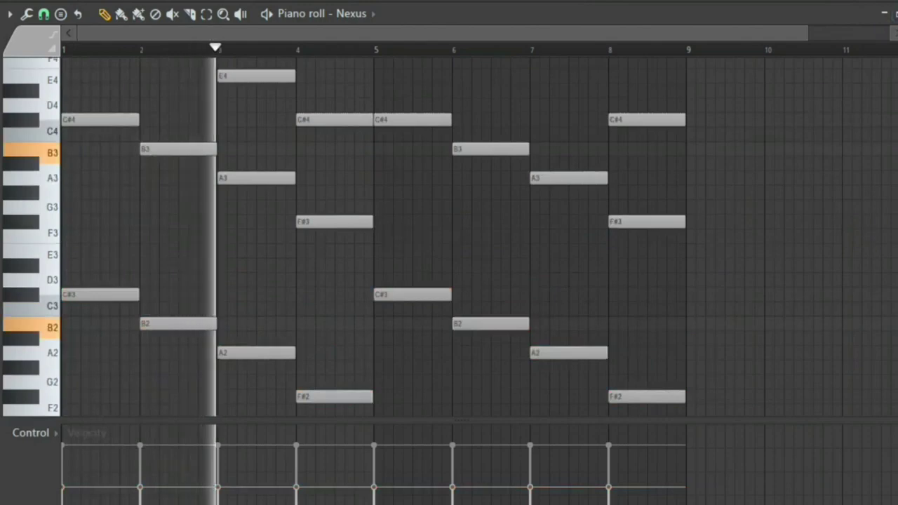
scroll(838, 145, down, 1)
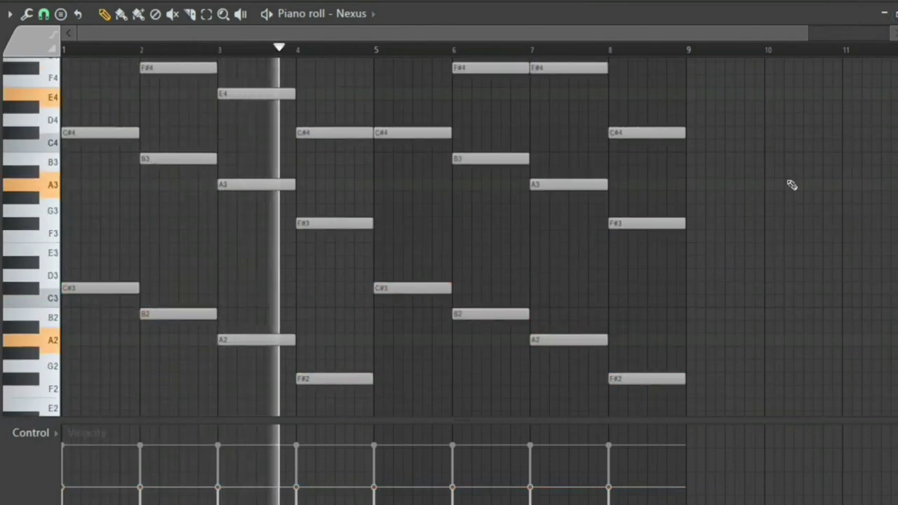
scroll(791, 184, down, 4)
scroll(793, 172, up, 4)
scroll(793, 171, up, 5)
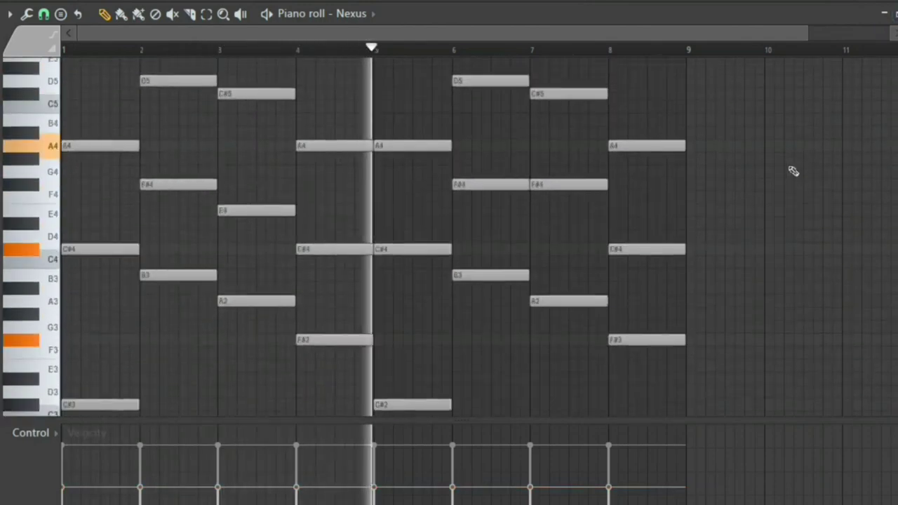
key(space)
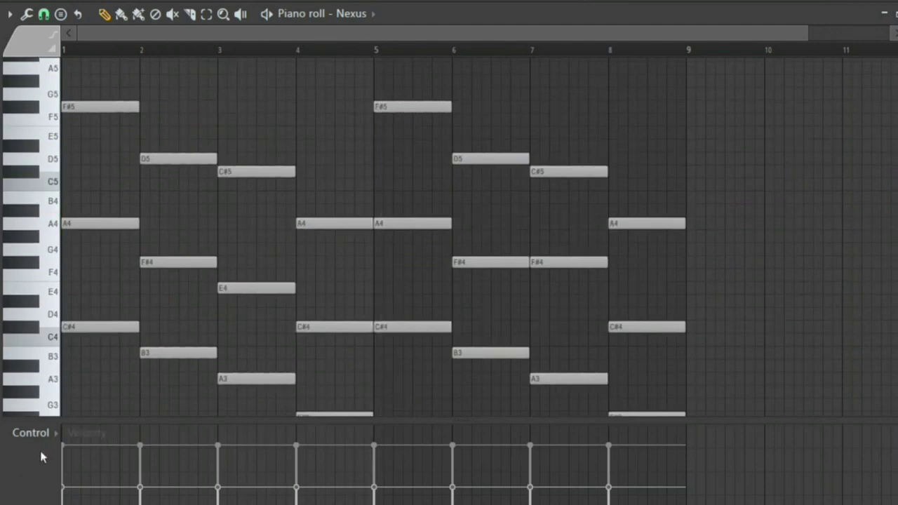
Step: Raise the velocities of all eight Nexus chords to a nearly even, higher level while the part plays back
click(167, 453)
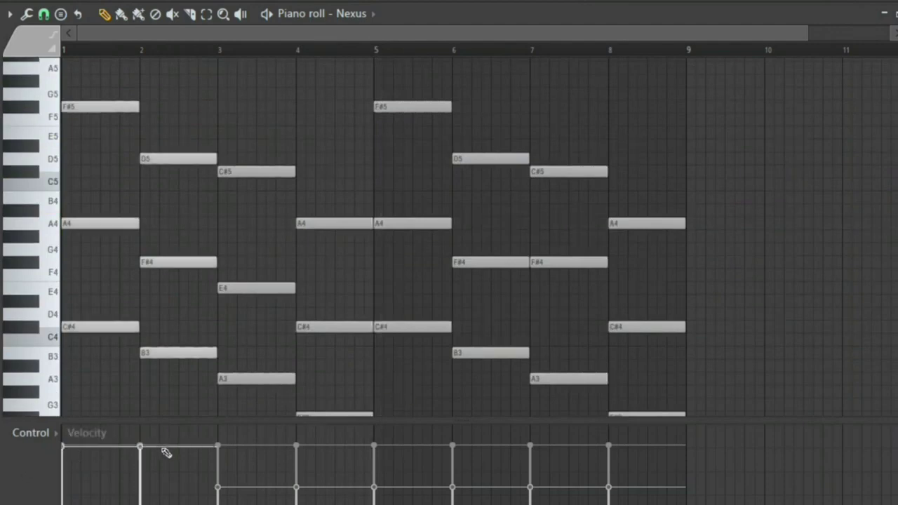
key(space)
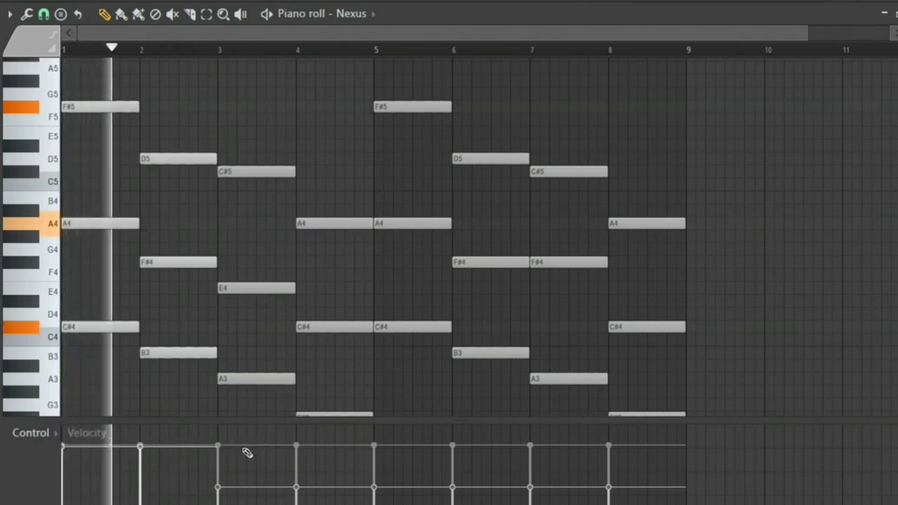
click(246, 452)
click(305, 450)
click(441, 451)
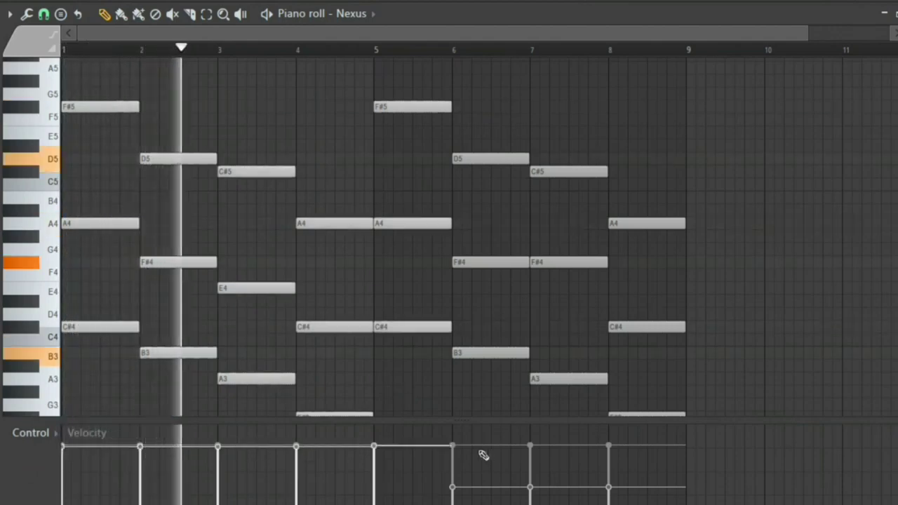
click(494, 452)
click(579, 453)
click(648, 448)
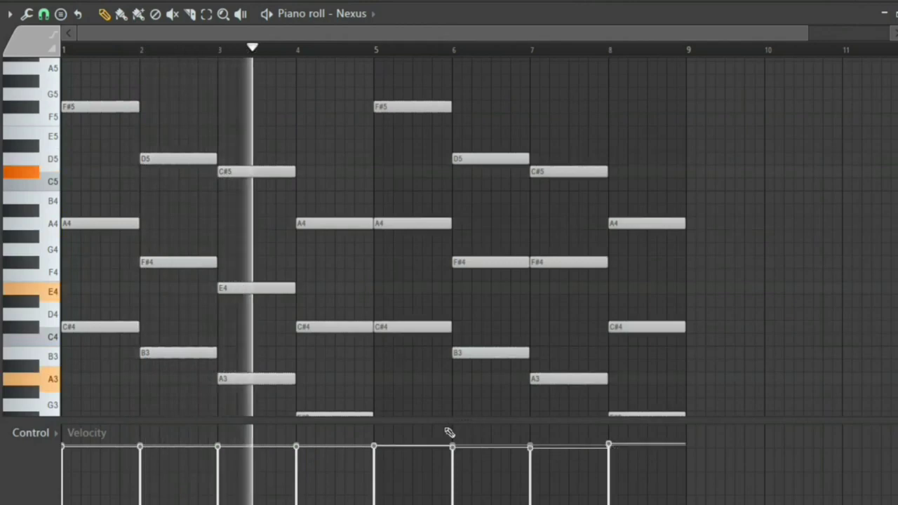
Step: Stop playback, enlarge the velocity lane and randomize the Nexus note velocities slightly with bipolar levels
drag(446, 328, 456, 82)
key(space)
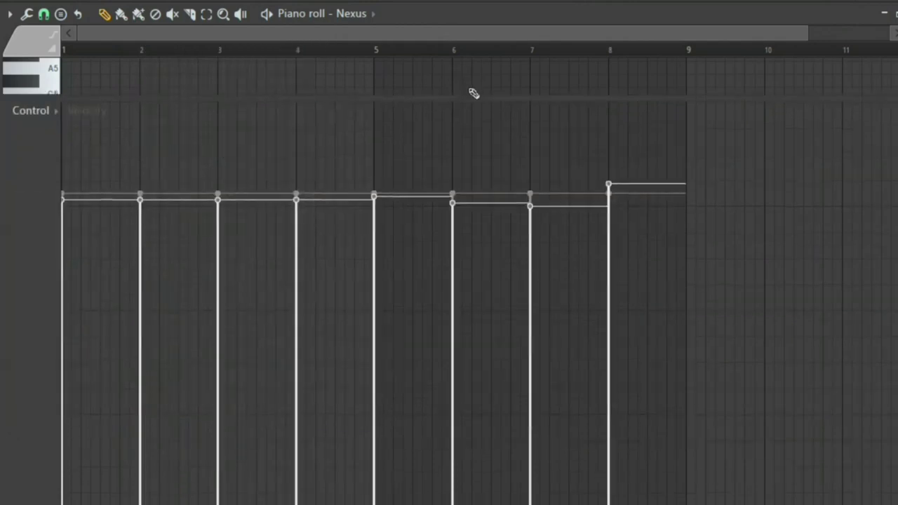
key(alt+r)
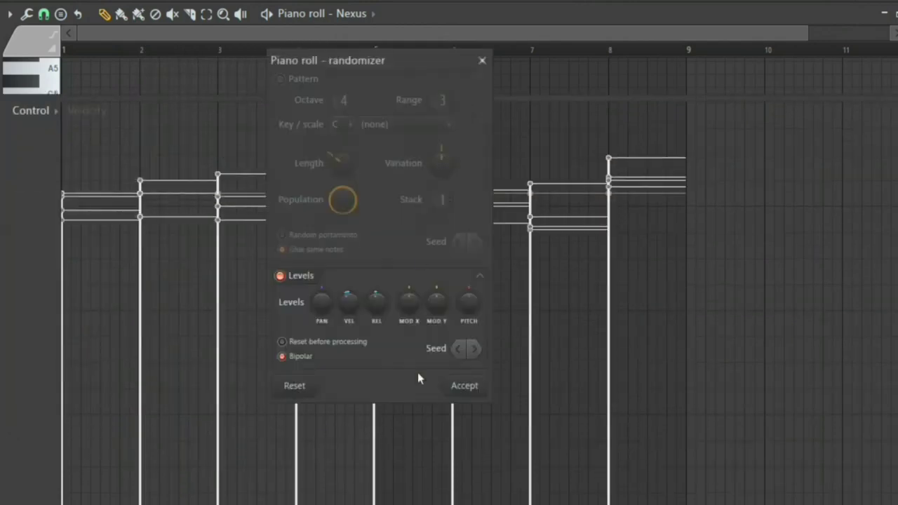
click(466, 386)
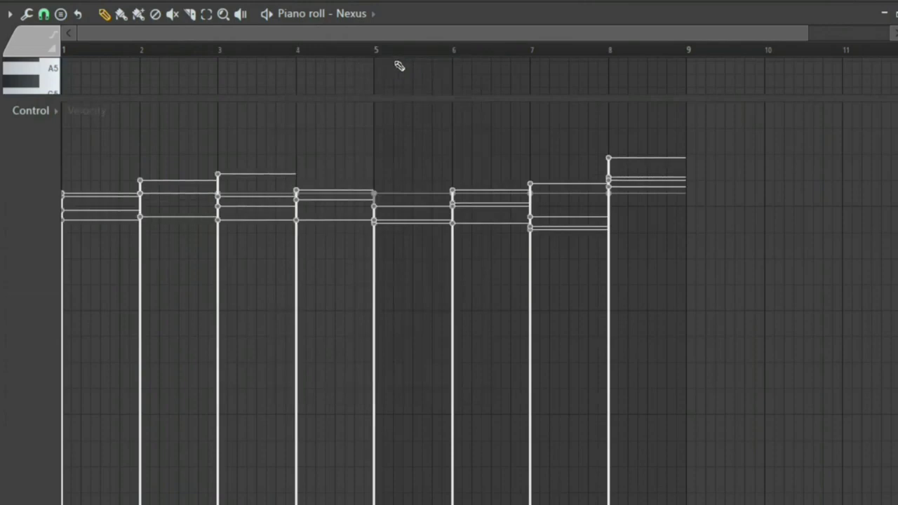
Step: Lower the randomized Nexus velocities with level scaling while auditioning them, then shrink the velocity lane to show the notes again
scroll(399, 66, down, 10)
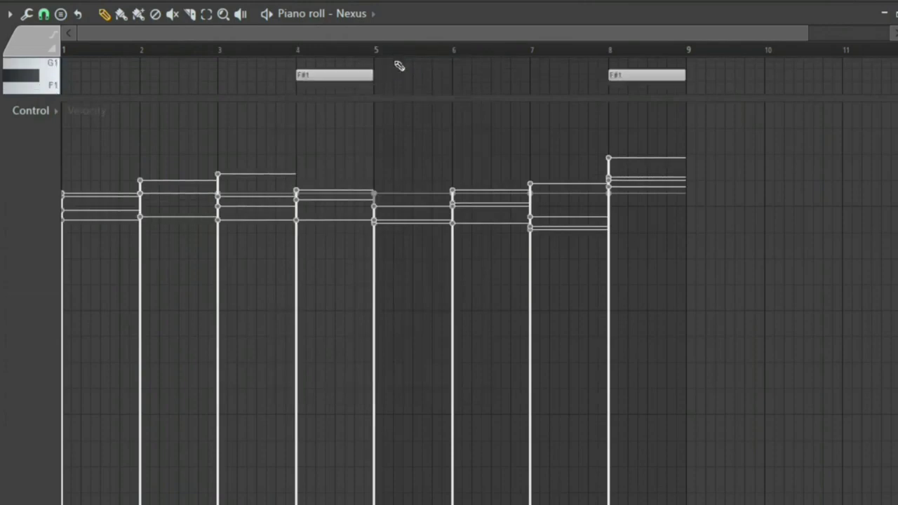
key(alt+x)
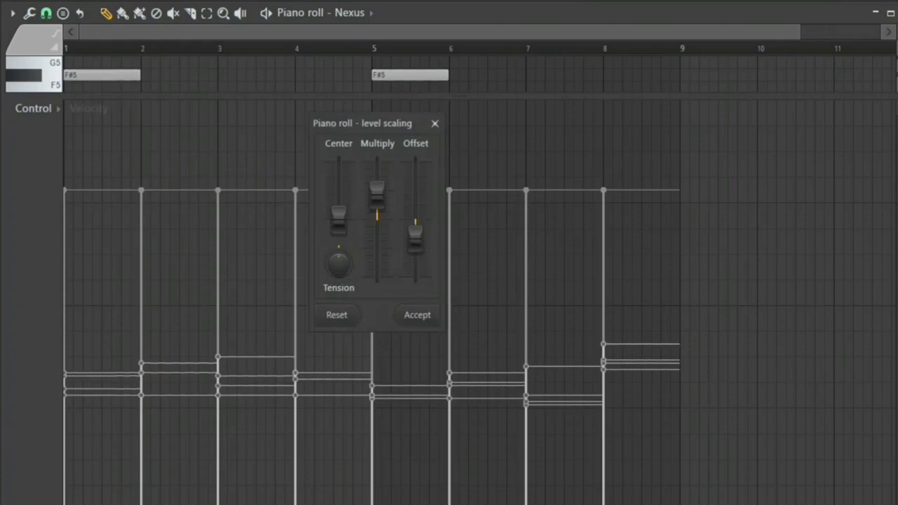
drag(415, 238, 415, 232)
key(space)
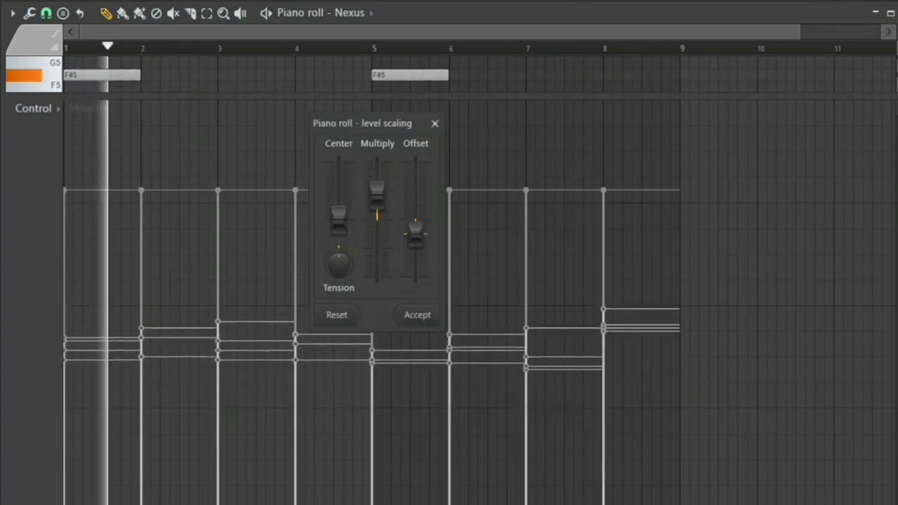
click(418, 314)
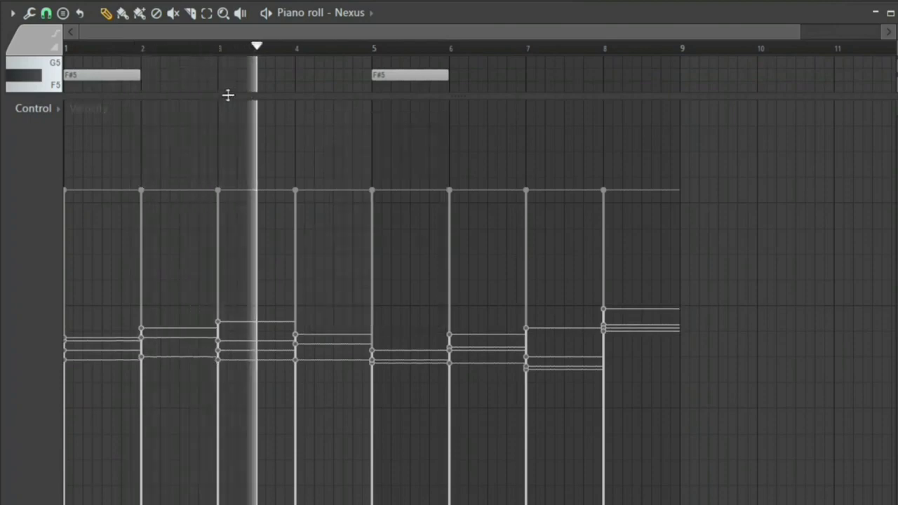
drag(228, 94, 227, 503)
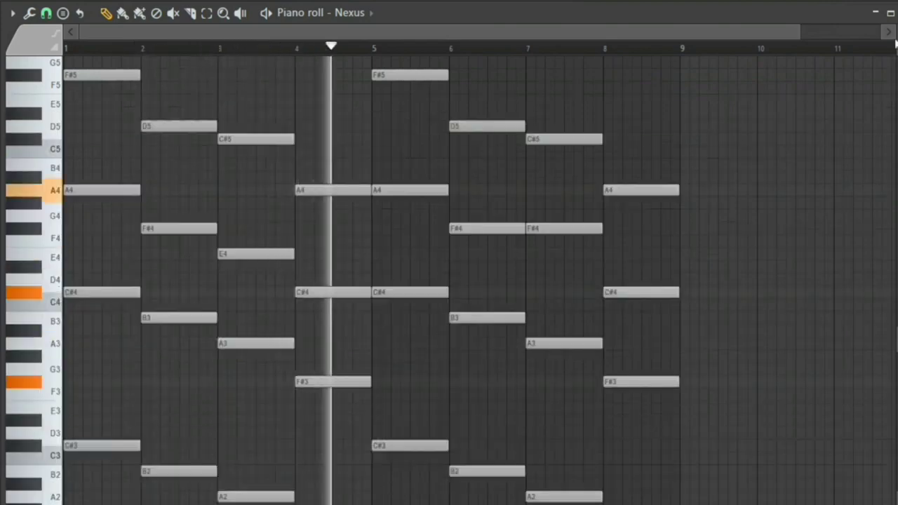
Step: Close the piano roll and rename the Nexus channel as Chords using the predefined name and colour
click(897, 13)
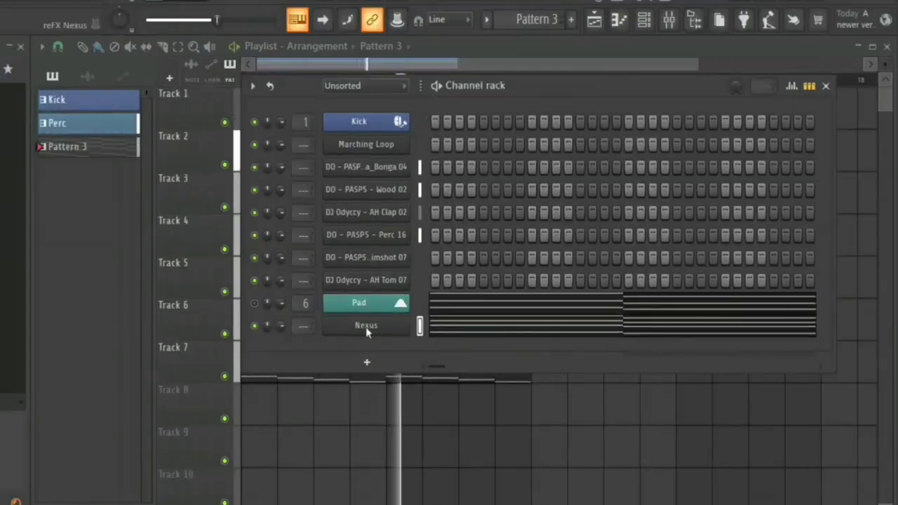
right_click(365, 332)
click(512, 338)
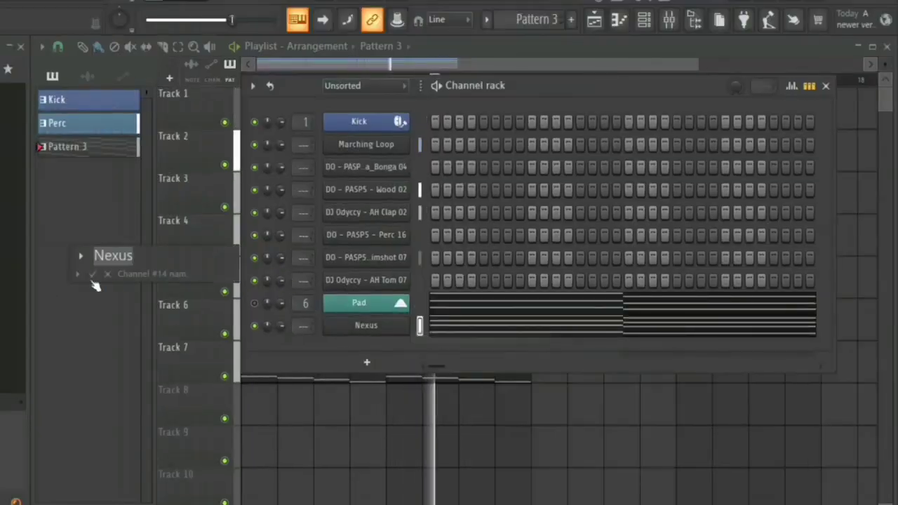
click(76, 275)
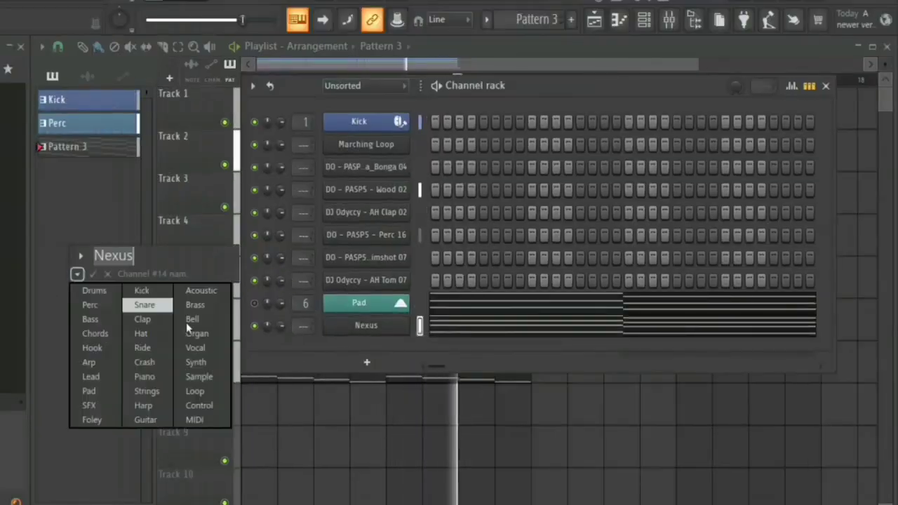
click(95, 333)
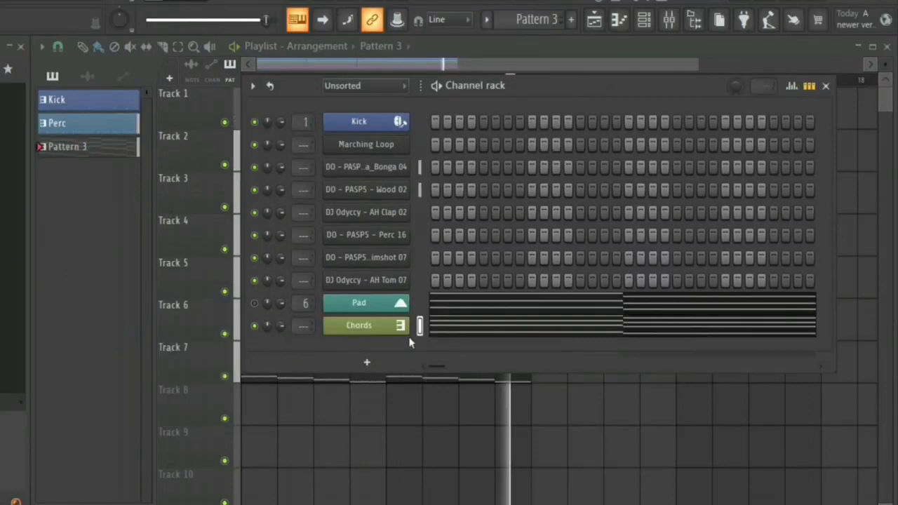
Step: Route the Chords channel to mixer track 7 and load Fruity Parametric EQ 2 in its first effect slot
key(ctrl+l)
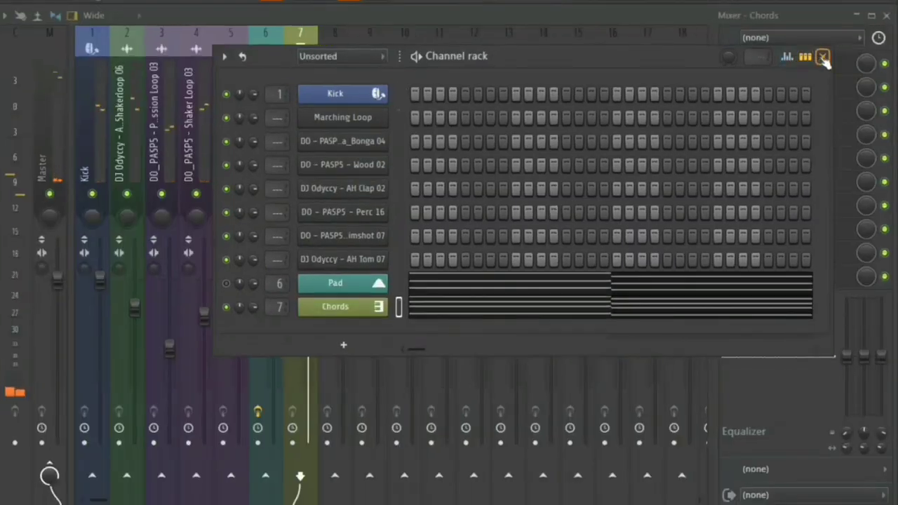
click(824, 86)
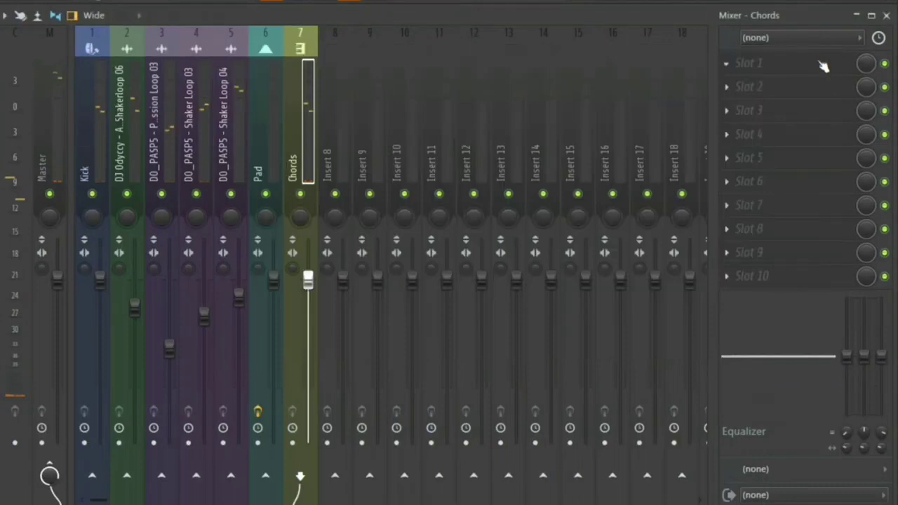
click(758, 61)
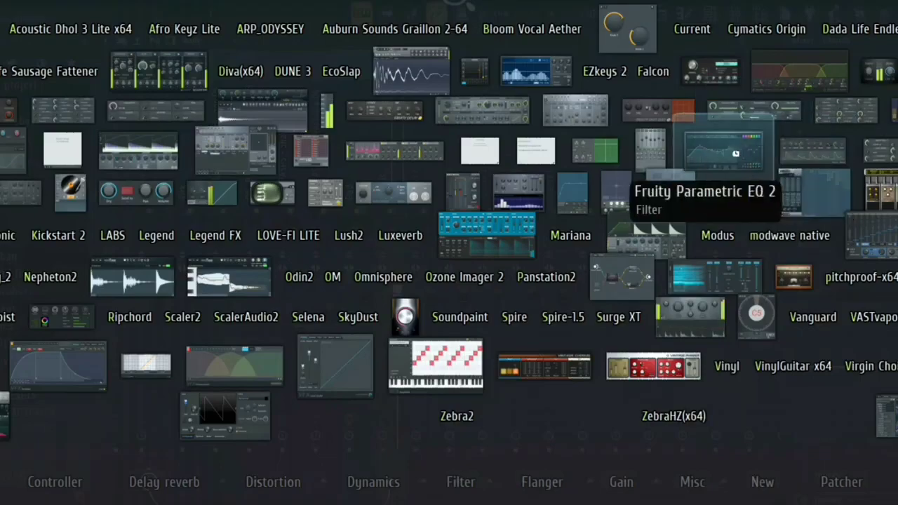
click(734, 153)
click(788, 91)
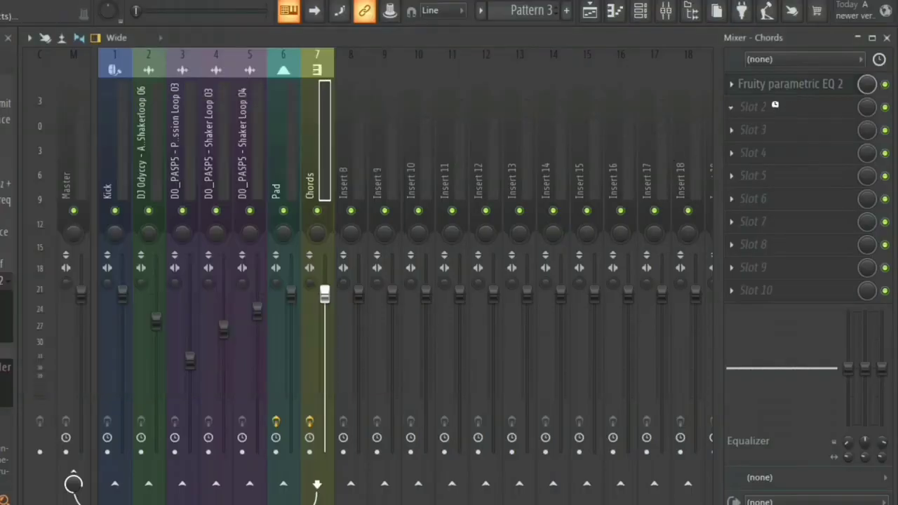
Step: Add Maximus in the second effect slot and Fruity Reeverb 2 in the fourth slot of the Chords track
click(775, 104)
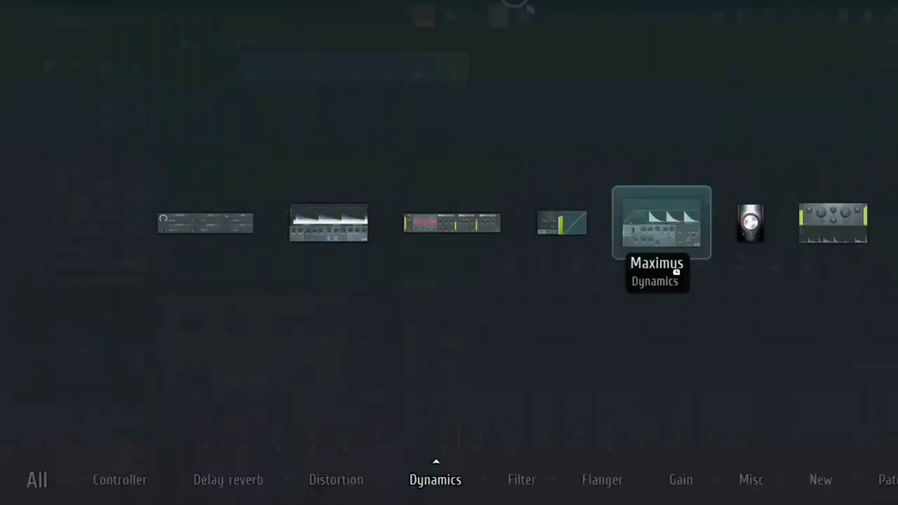
click(680, 278)
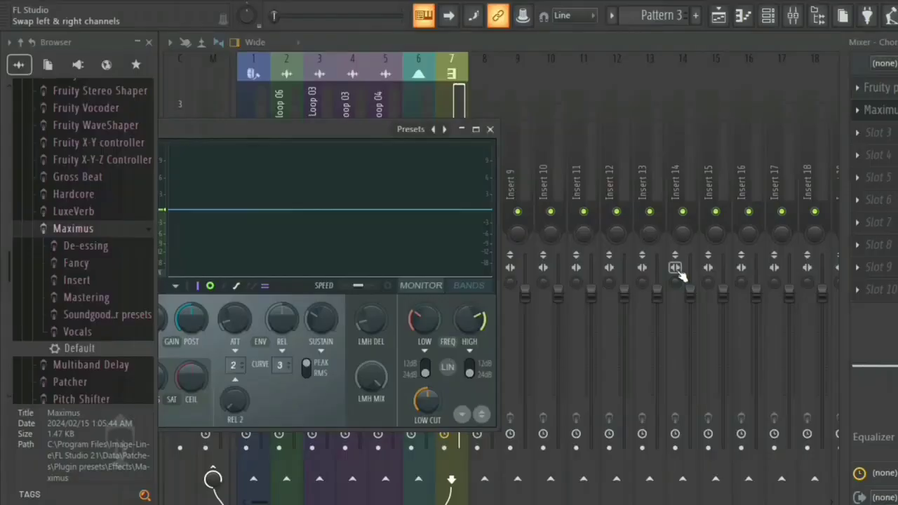
drag(359, 129, 514, 114)
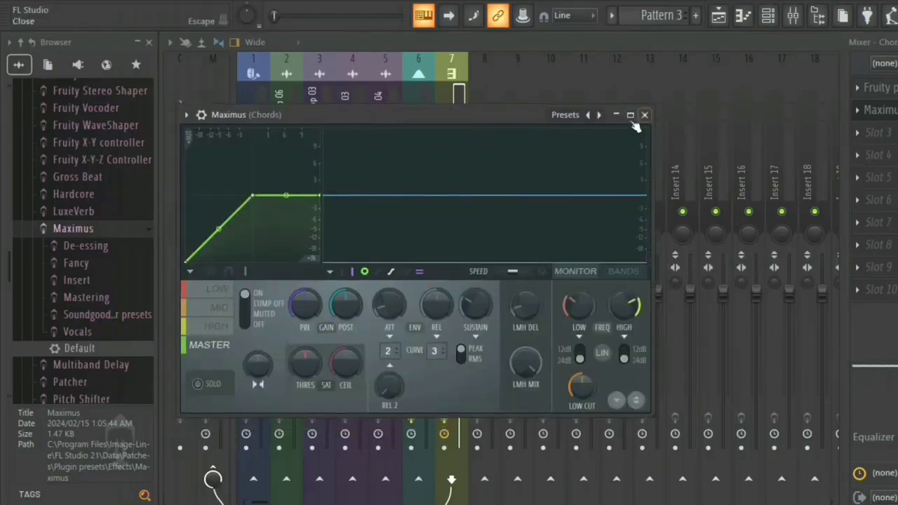
click(645, 115)
right_click(857, 133)
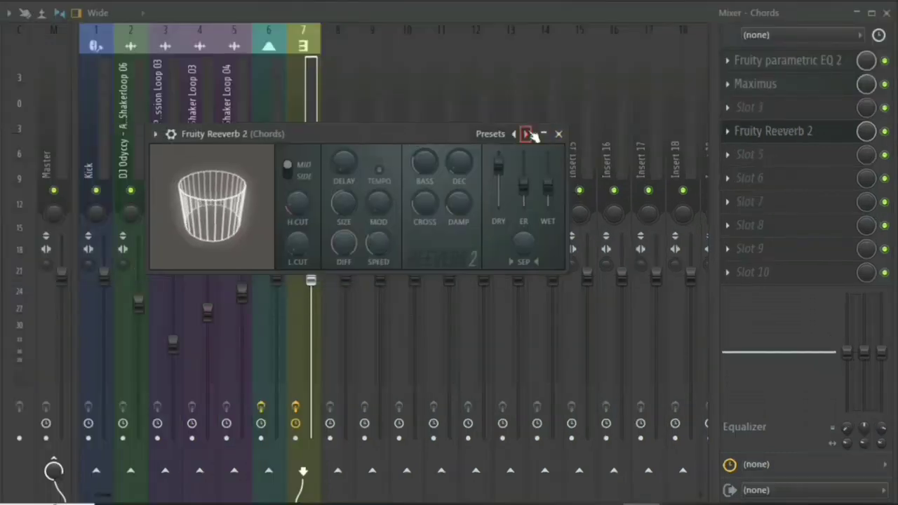
click(558, 133)
Step: Cut the lows of the Chords track with EQ band 1 and the highs with band 7 in Parametric EQ 2
click(810, 68)
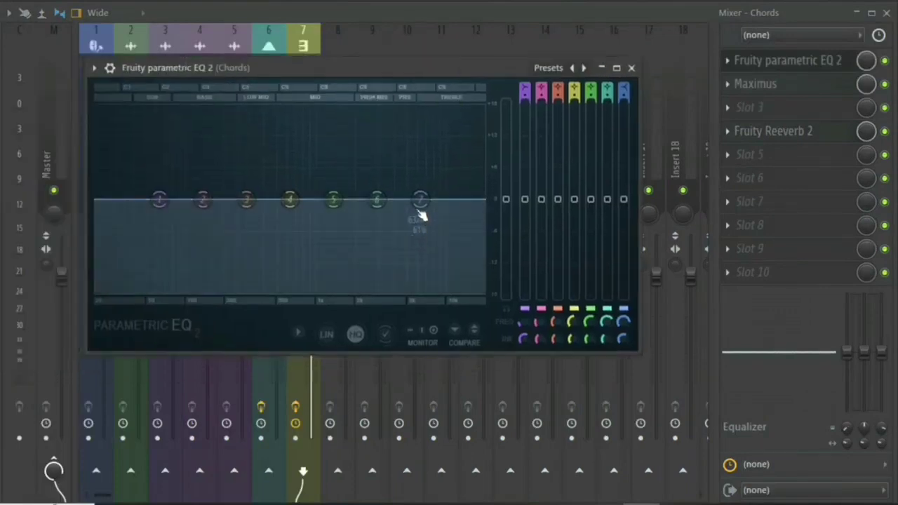
drag(419, 204, 311, 289)
drag(159, 200, 176, 276)
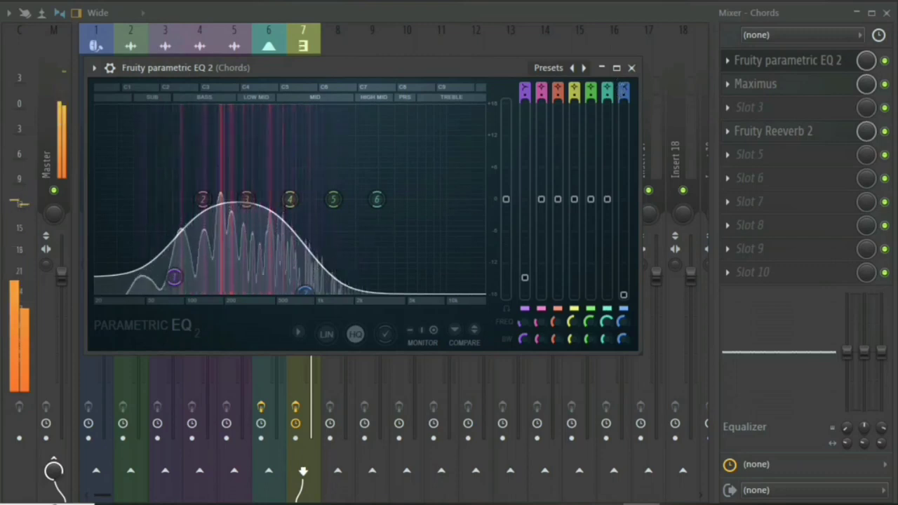
drag(305, 291, 345, 291)
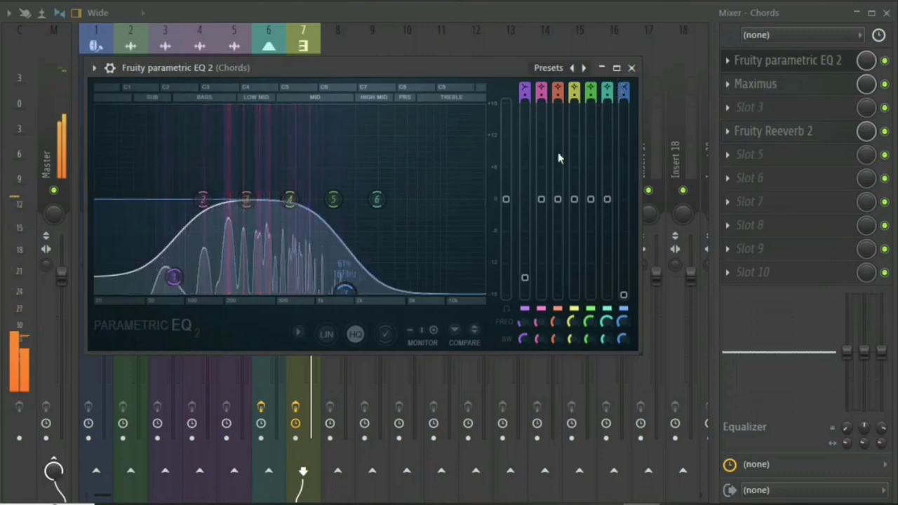
Step: Raise the master post gain in Maximus on the Chords track to about 9 dB
click(805, 91)
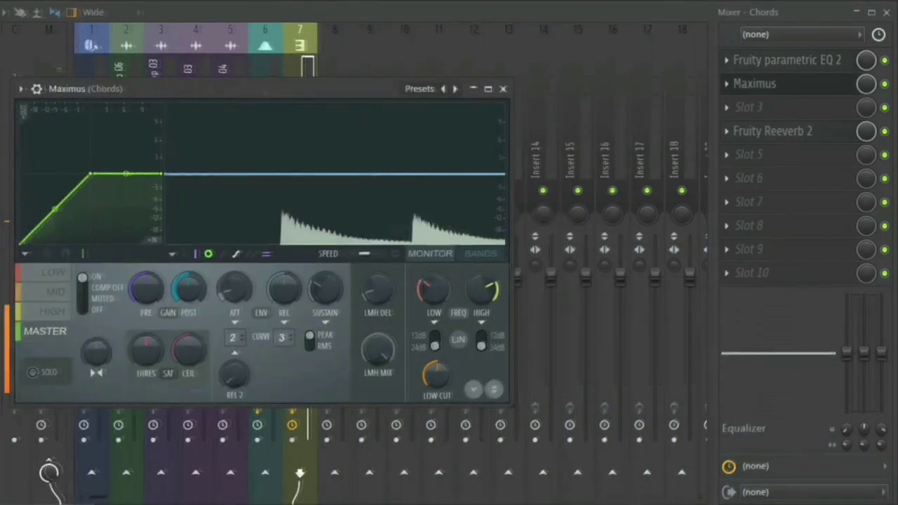
drag(189, 288, 189, 264)
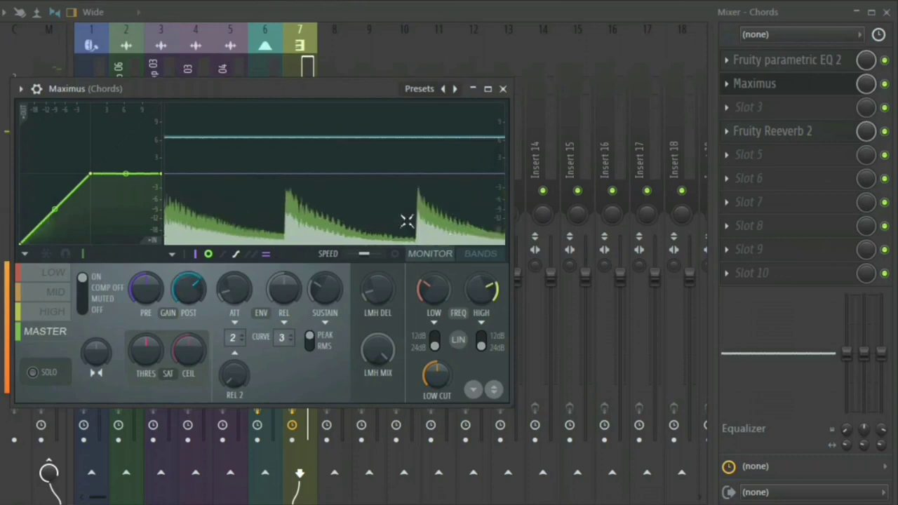
drag(192, 294, 193, 285)
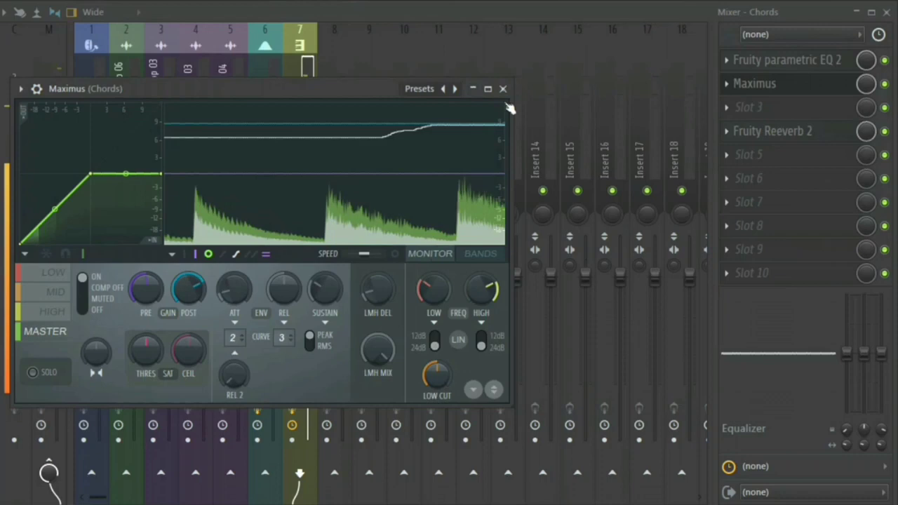
key(Escape)
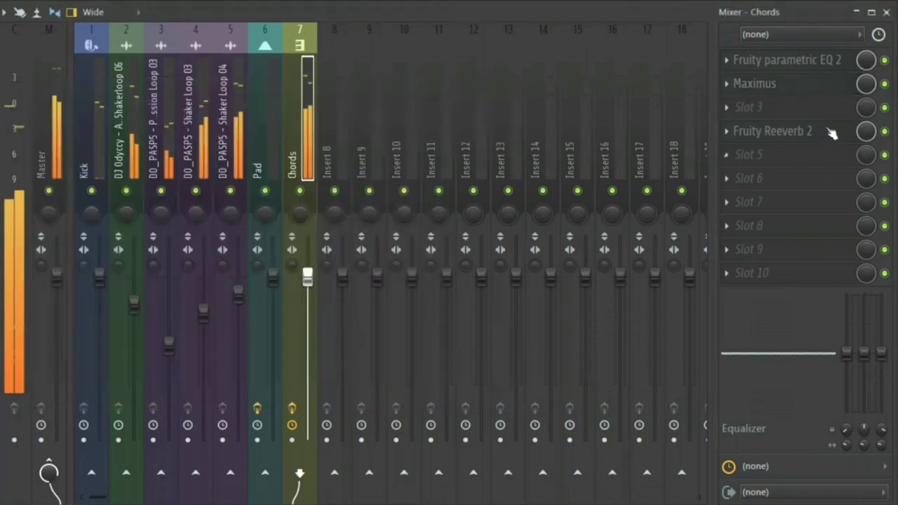
Step: In Fruity Reeverb 2, raise the early reflections and wet levels, lower the diffusion, raise the low cut and adjust the high cut
click(831, 132)
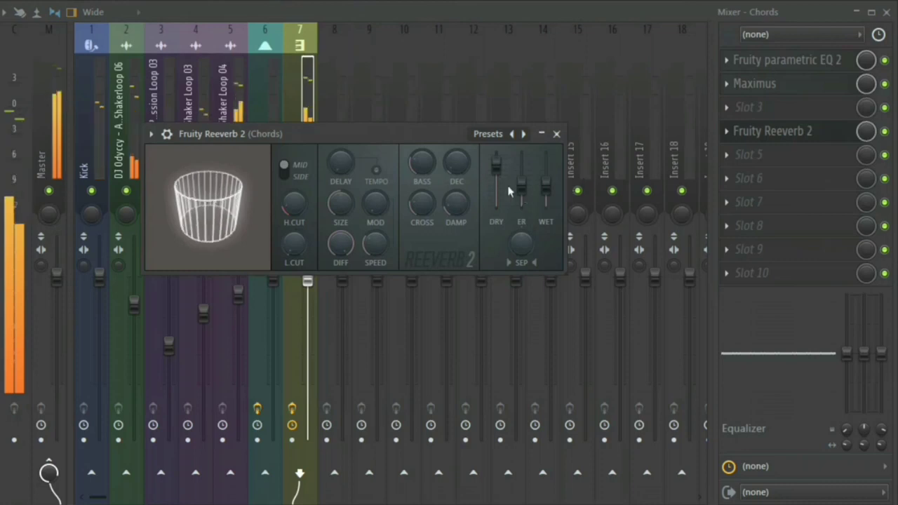
drag(521, 186, 546, 168)
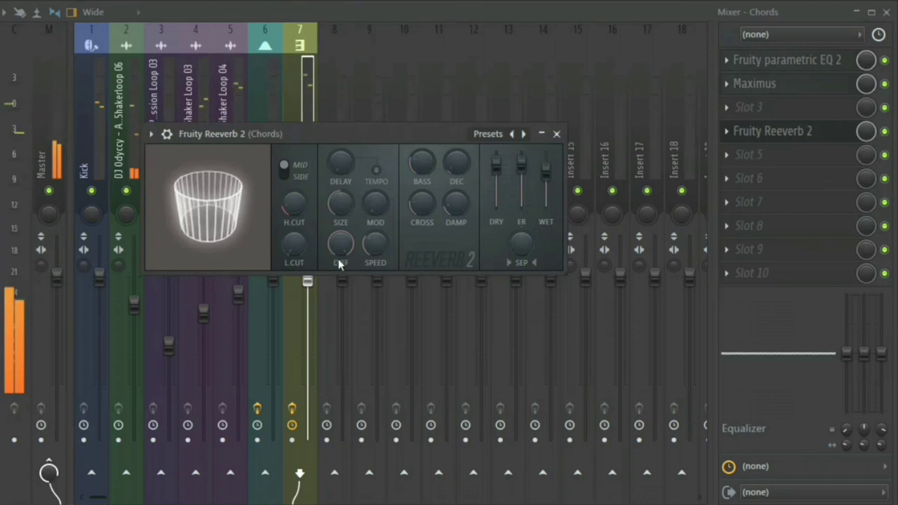
drag(340, 245, 296, 237)
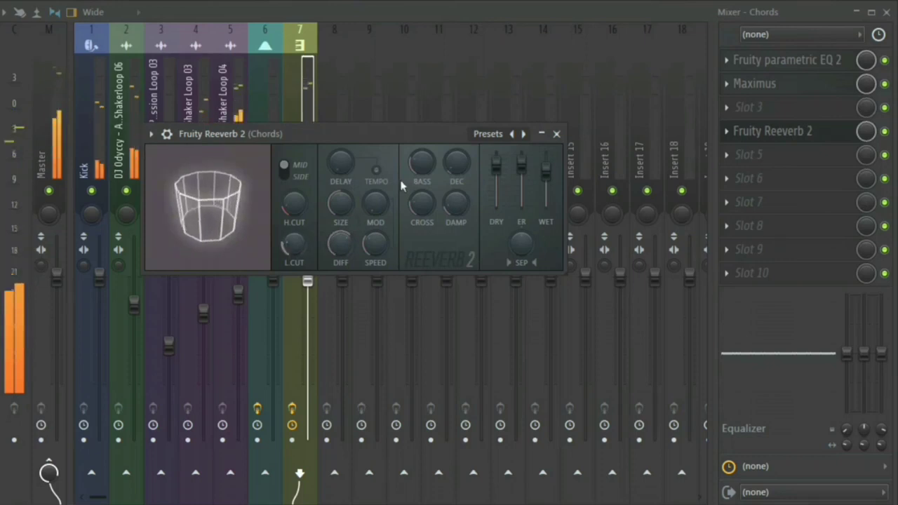
drag(295, 205, 295, 194)
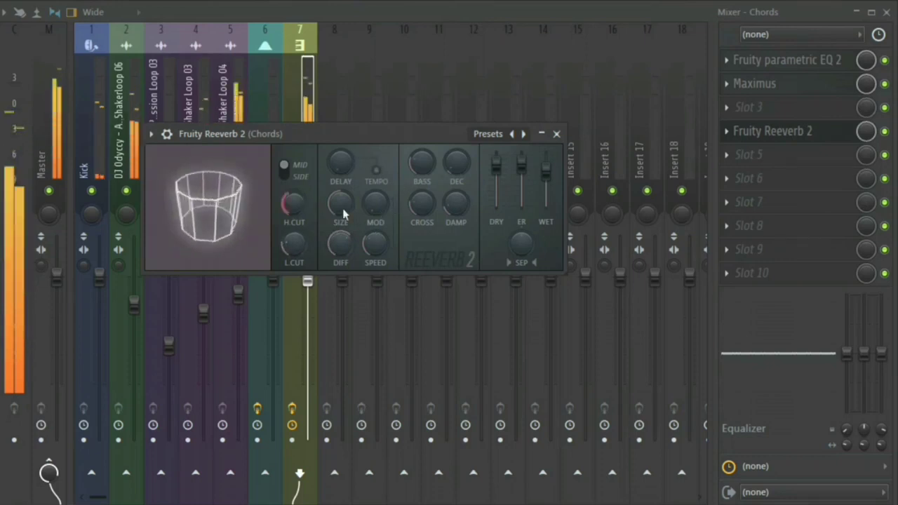
Step: Increase the room size in Fruity Reeverb 2 on the Chords track and lower the Chords and Pad faders
drag(344, 214, 344, 203)
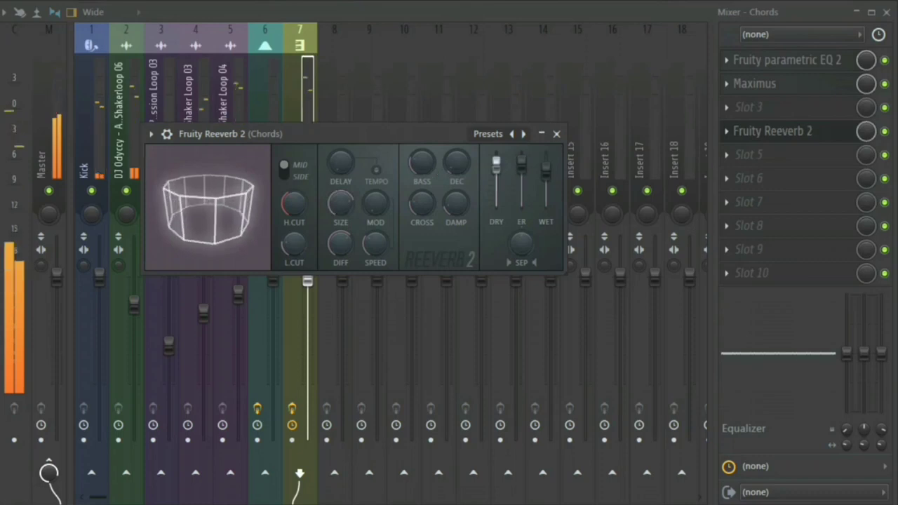
click(556, 133)
drag(307, 284, 307, 303)
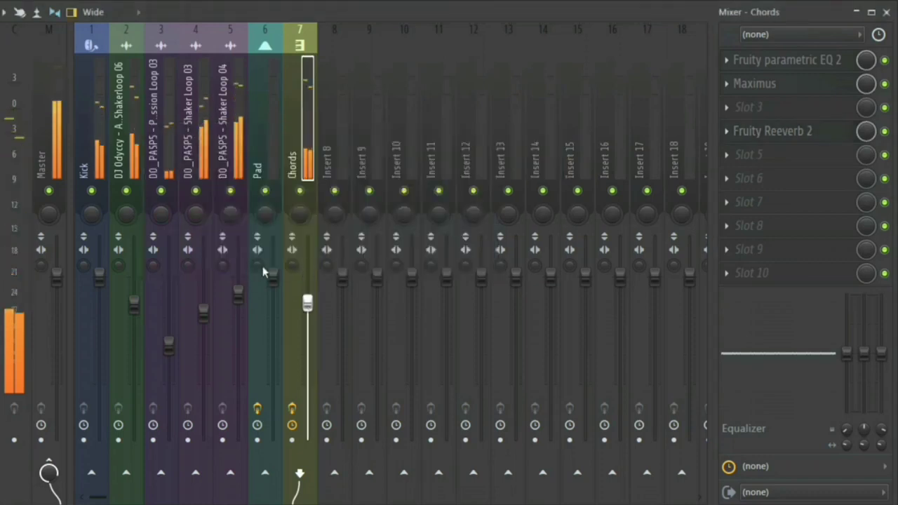
drag(273, 277, 274, 317)
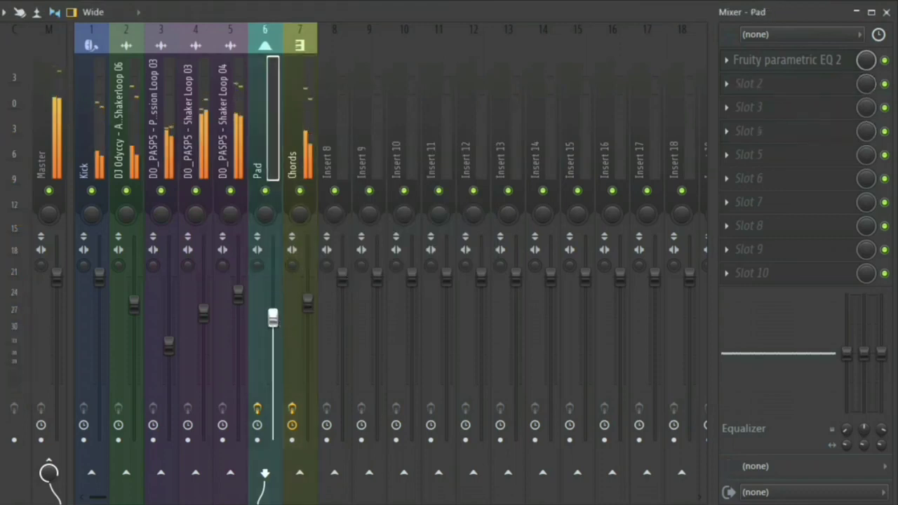
Step: Add a FLEX channel to the channel rack and load the Chariot Horn preset from the Arksun Cityscape pack
key(F6)
click(263, 297)
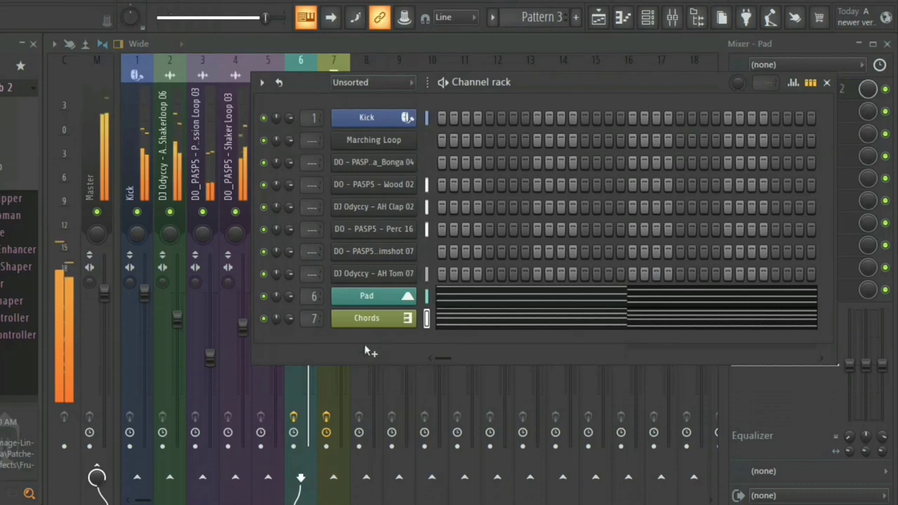
click(384, 354)
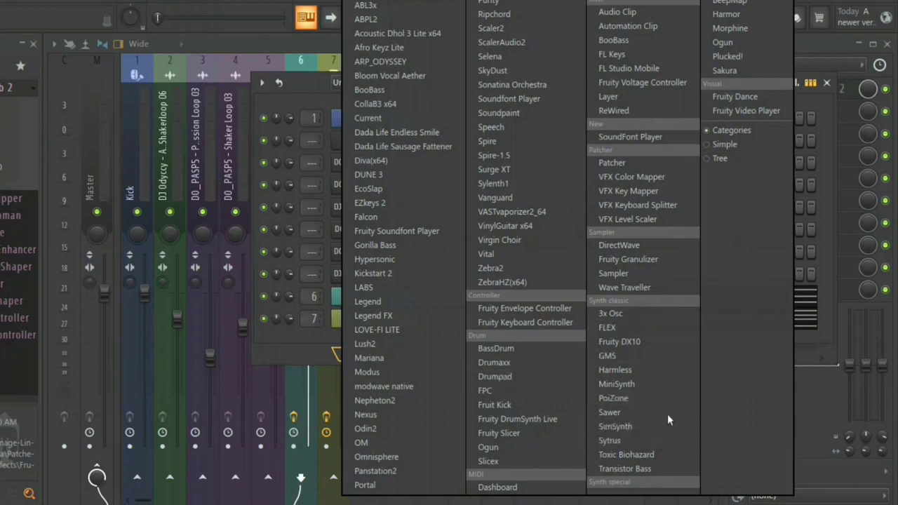
click(624, 325)
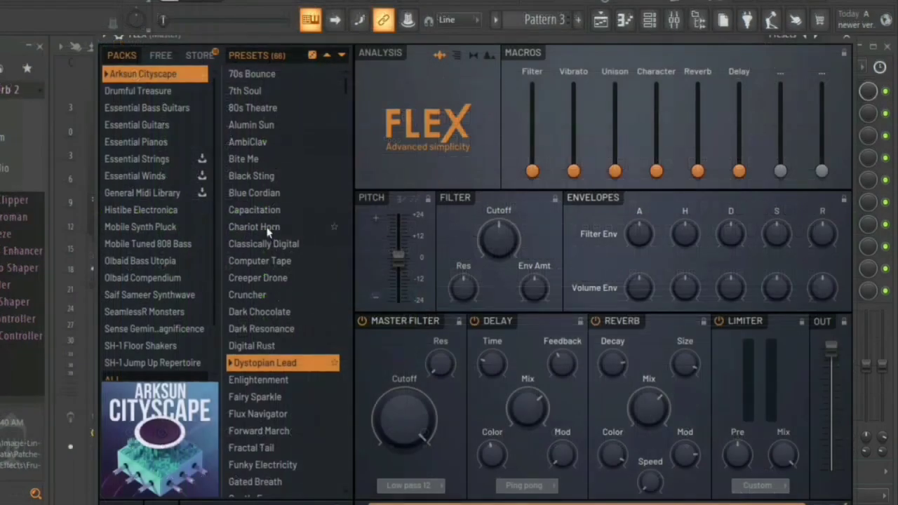
click(268, 232)
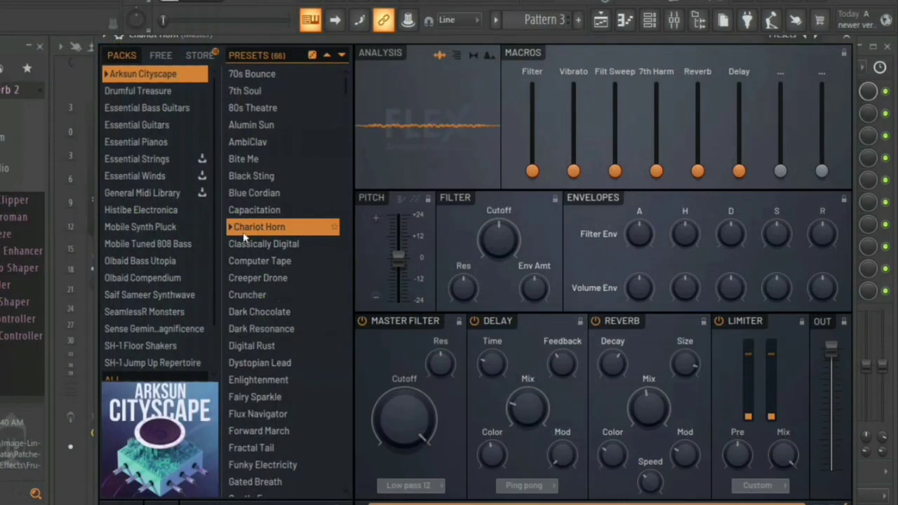
click(847, 39)
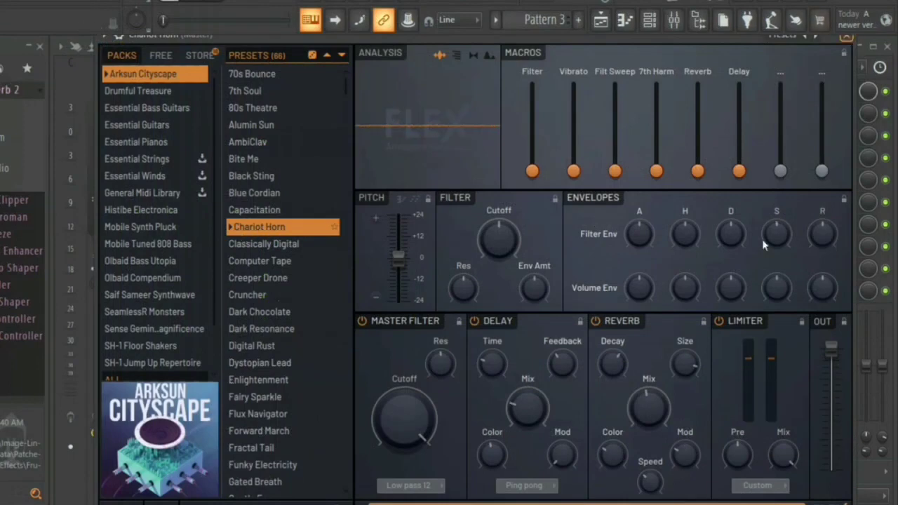
Step: In the Chariot Horn piano roll, draw an F#4 note at the start of bar 1, shorten it to one step and transpose it to F#5
right_click(390, 346)
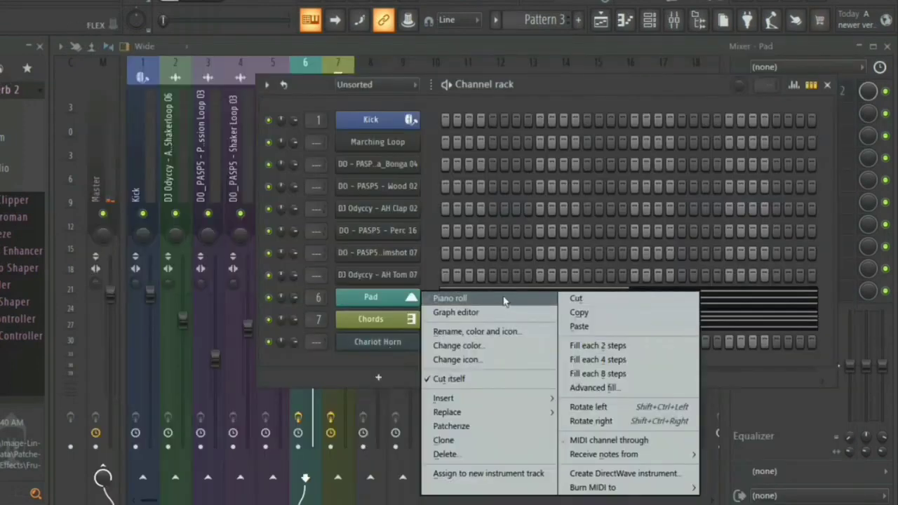
click(504, 300)
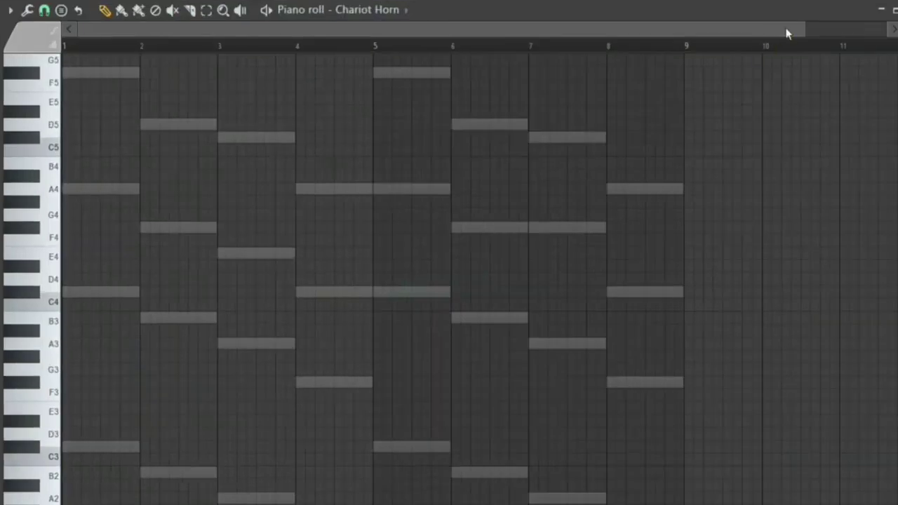
drag(807, 26, 110, 358)
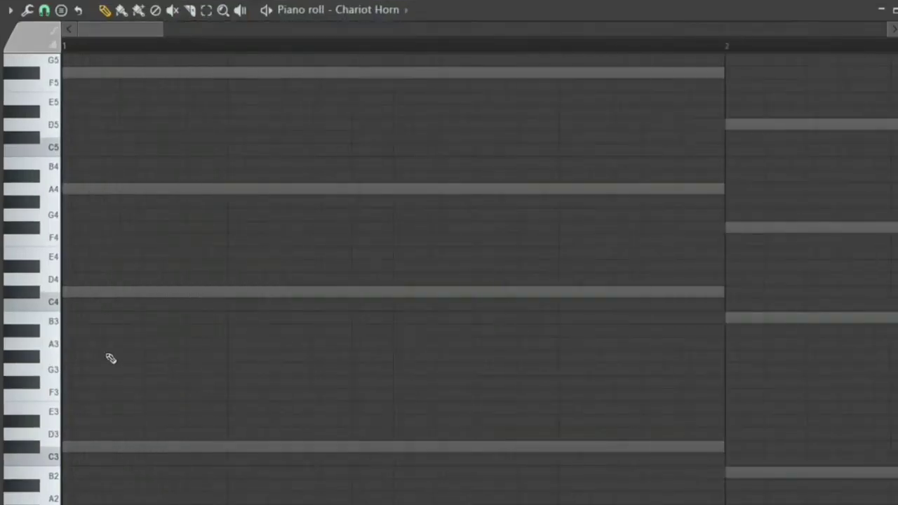
click(73, 230)
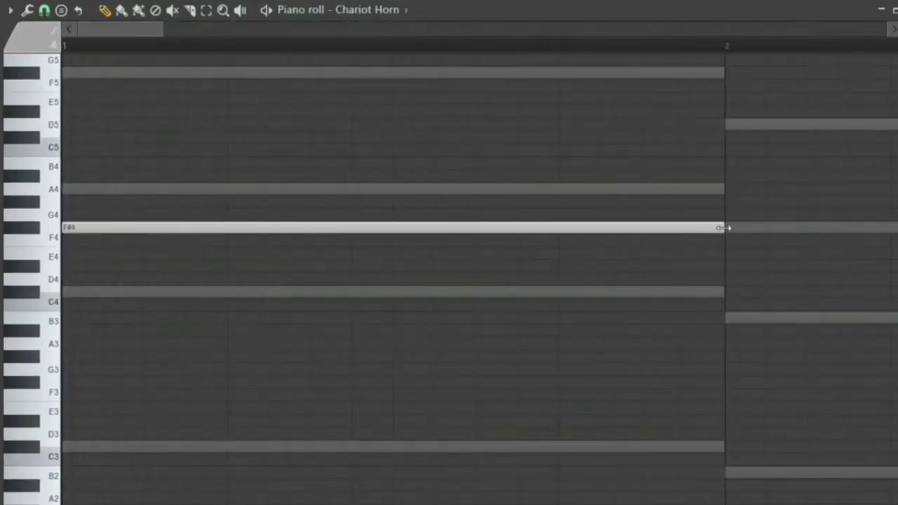
drag(723, 227, 102, 228)
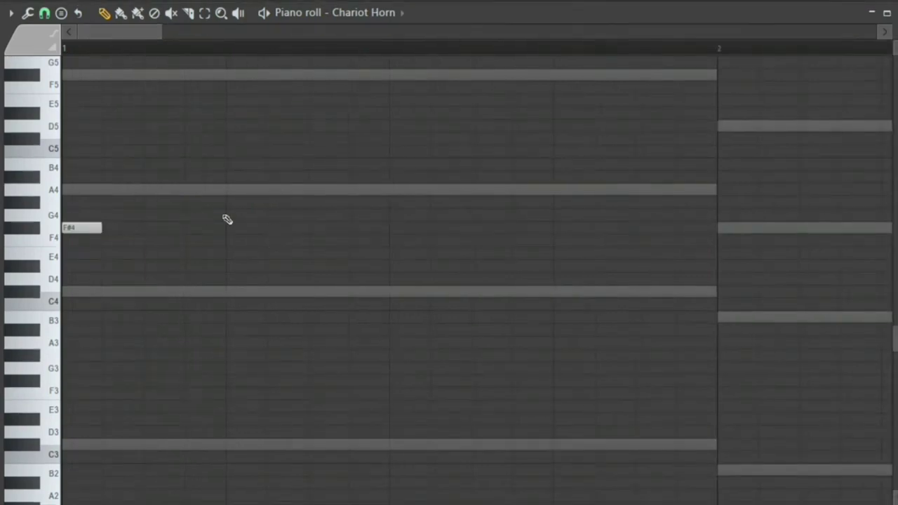
key(ctrl+Up)
key(space)
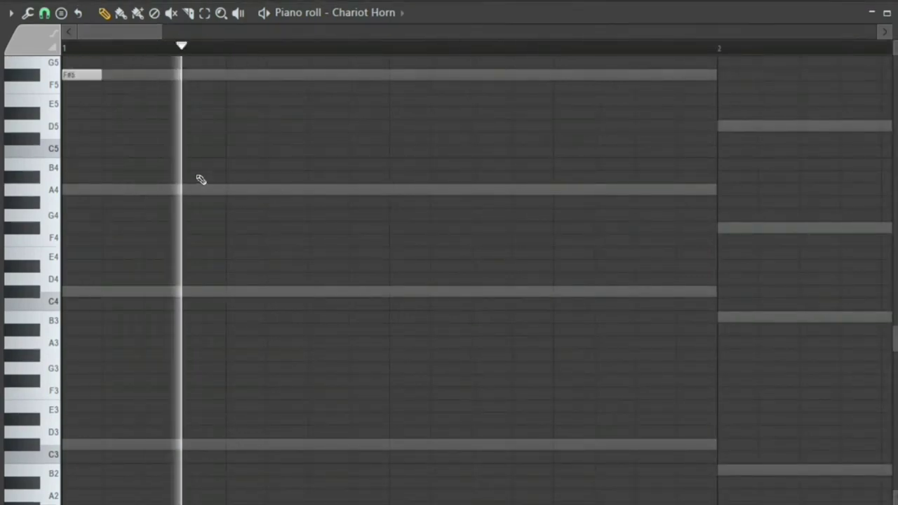
scroll(217, 184, up, 3)
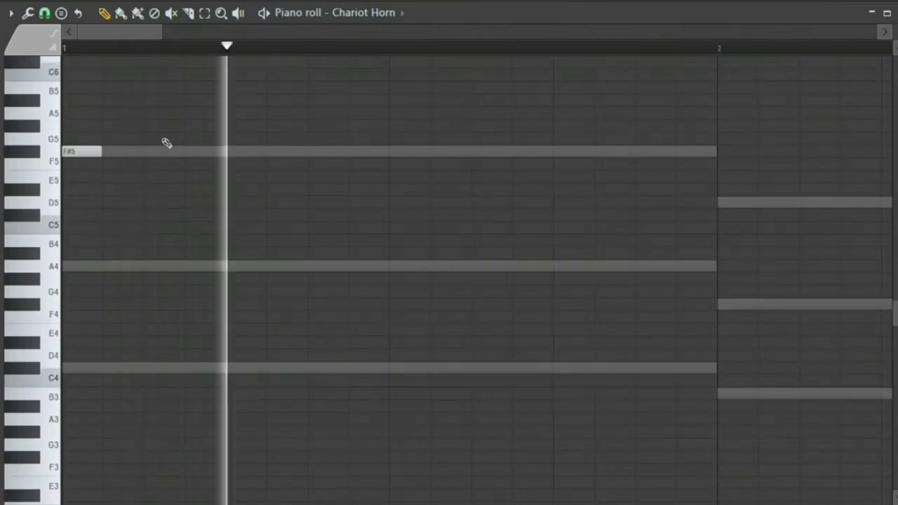
key(space)
Step: Add an F#5 note on the fourth step of bar 1 and place the same pair of notes in bar 2
click(189, 152)
key(space)
drag(164, 35, 233, 44)
key(space)
key(space)
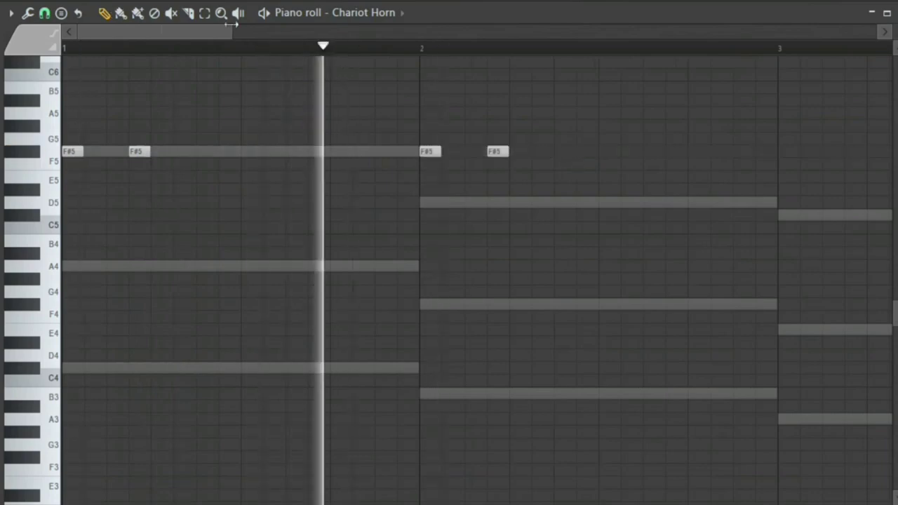
Step: Add F#5 notes on the first and fourth steps of bar 3
drag(231, 26, 274, 37)
scroll(531, 169, down, 2)
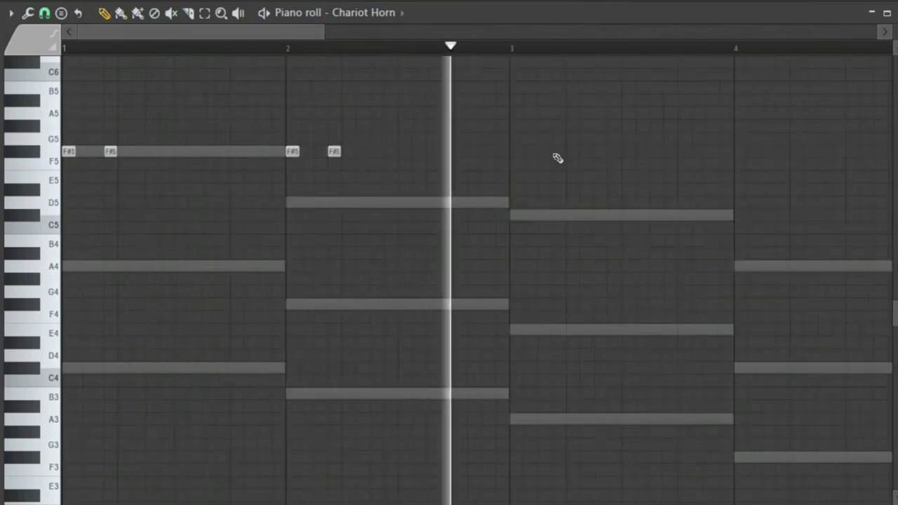
click(516, 152)
click(558, 153)
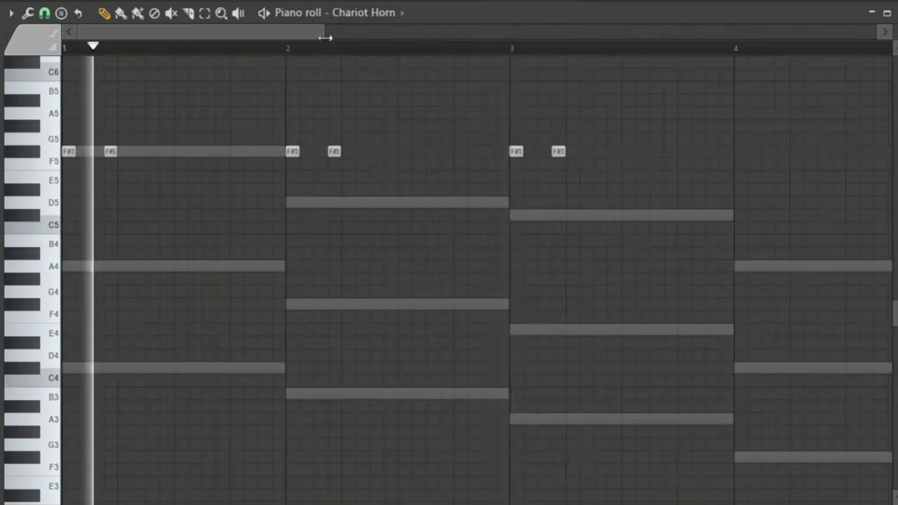
Step: Add F#5 notes on the third and second steps of bar 1 and play back the horn rhythm
drag(303, 34, 278, 35)
key(space)
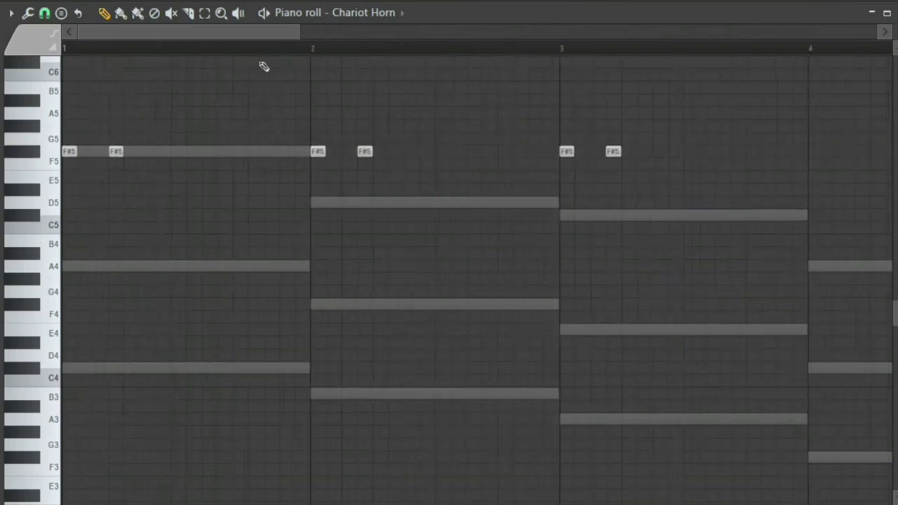
click(96, 152)
key(space)
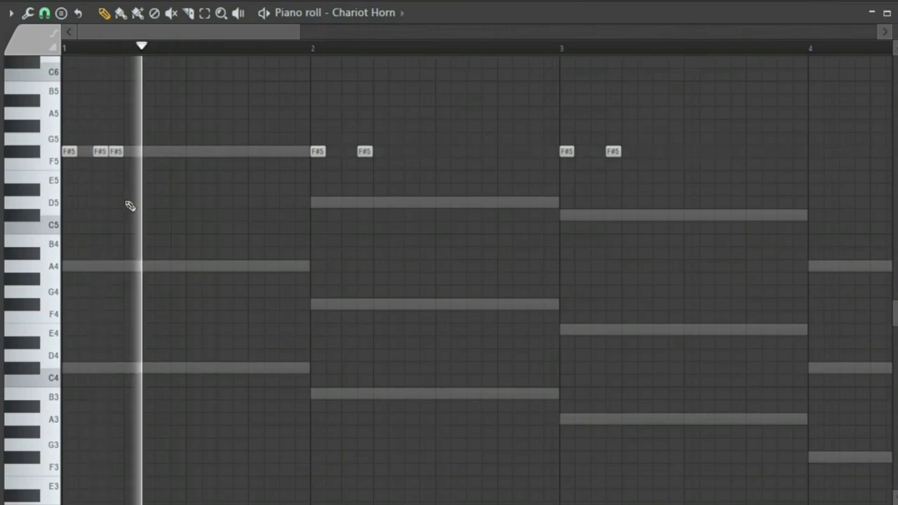
key(space)
key(space)
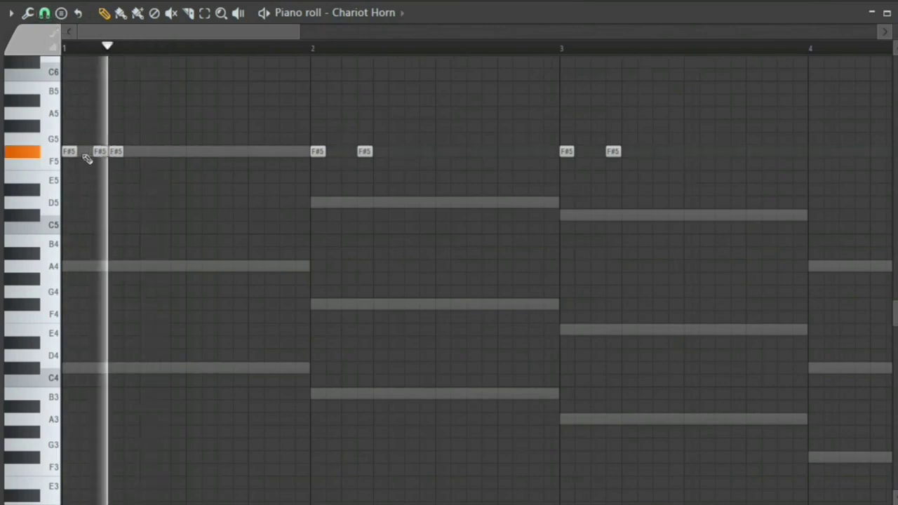
key(space)
click(85, 152)
key(space)
key(space)
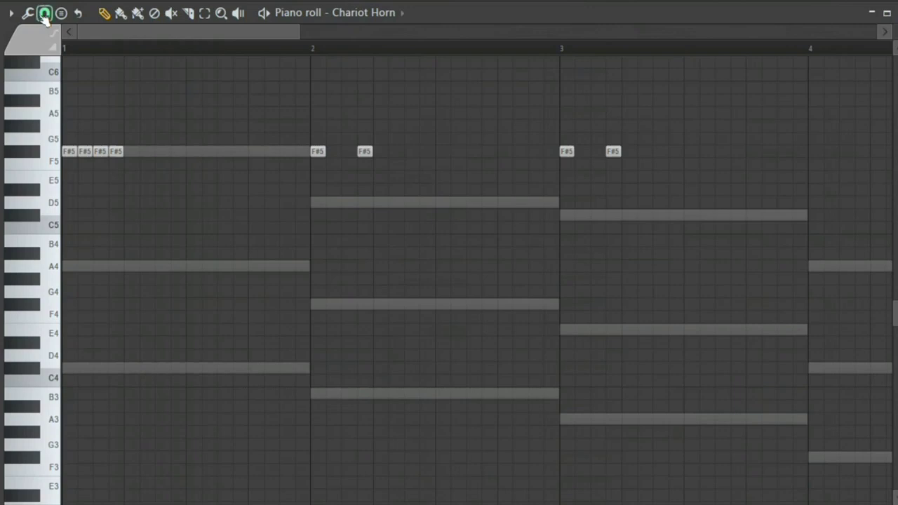
Step: Set the piano roll snap to (none) and shorten the first three F#5 notes in bar 1
click(42, 16)
click(71, 88)
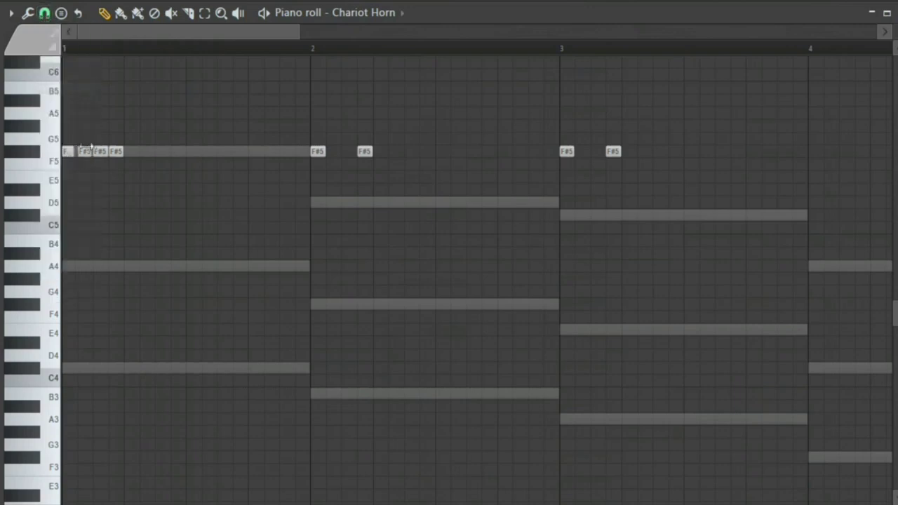
drag(85, 150, 99, 149)
key(space)
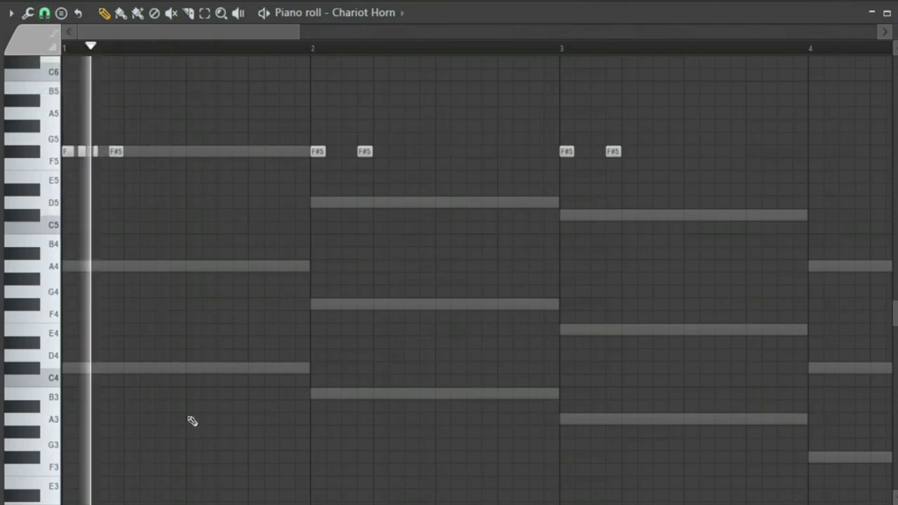
key(space)
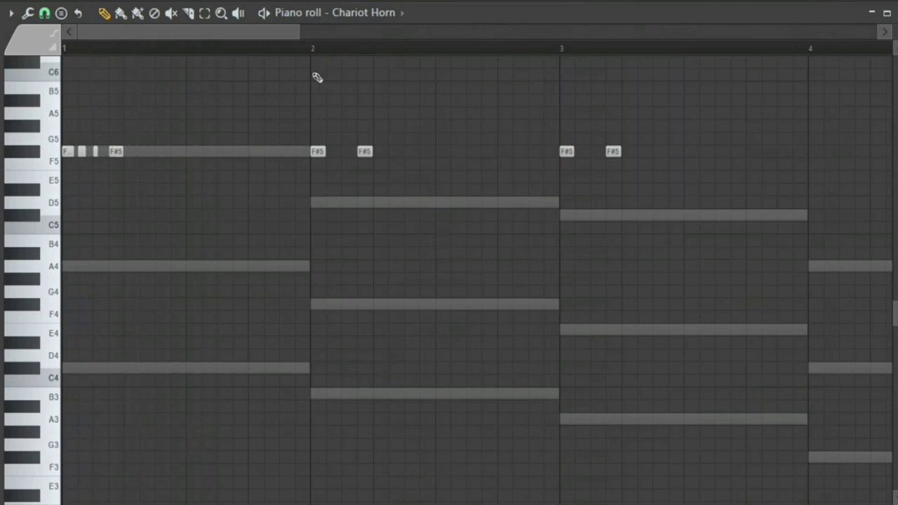
Step: Lower the velocities of the first, second and fourth horn notes in bar 1 by differing amounts and play the result
key(space)
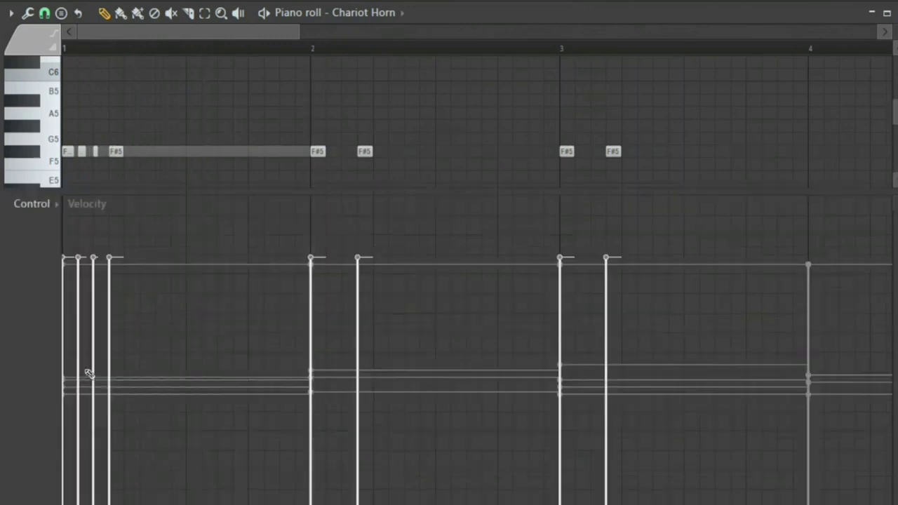
key(space)
key(space)
click(68, 355)
click(109, 314)
click(79, 295)
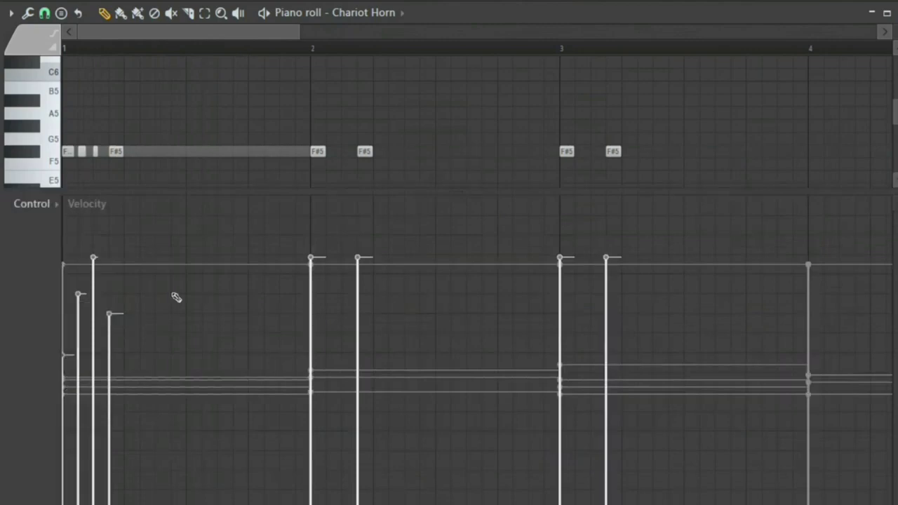
key(space)
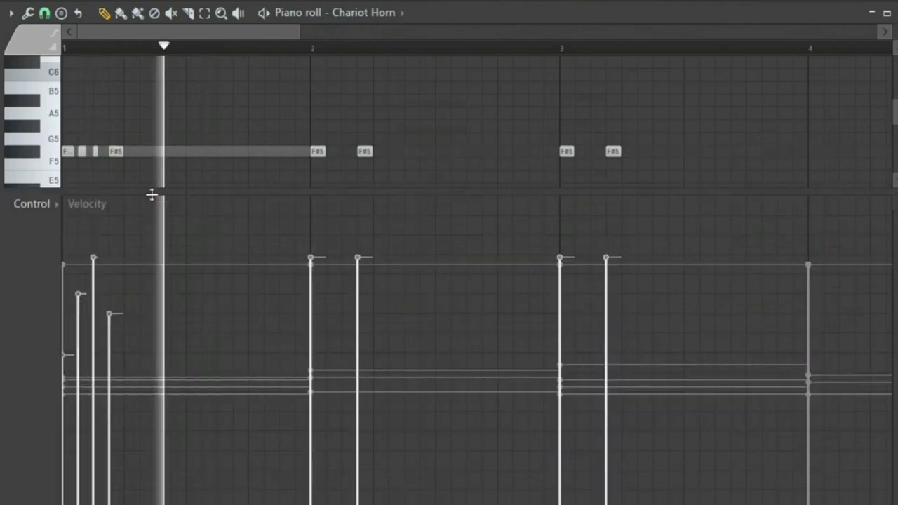
key(space)
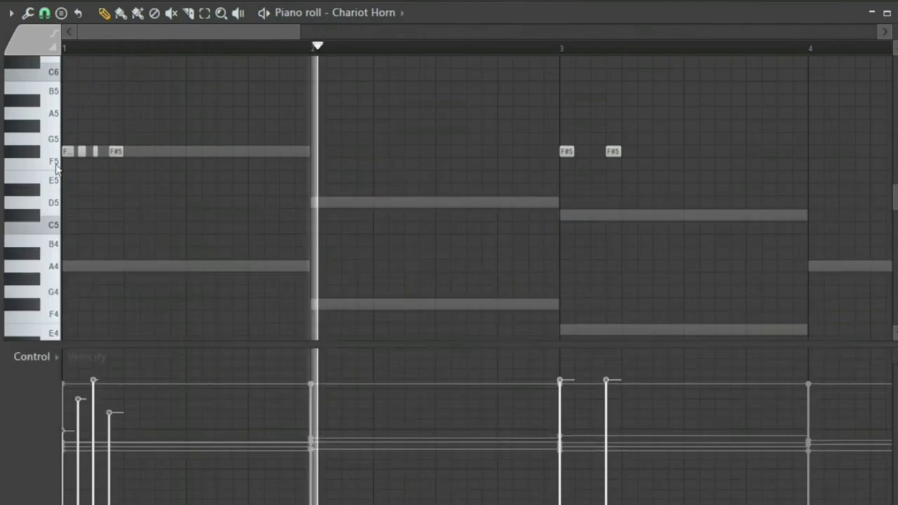
Step: Set the piano roll snap to Step and remove the two F#5 notes from bar 3
click(44, 13)
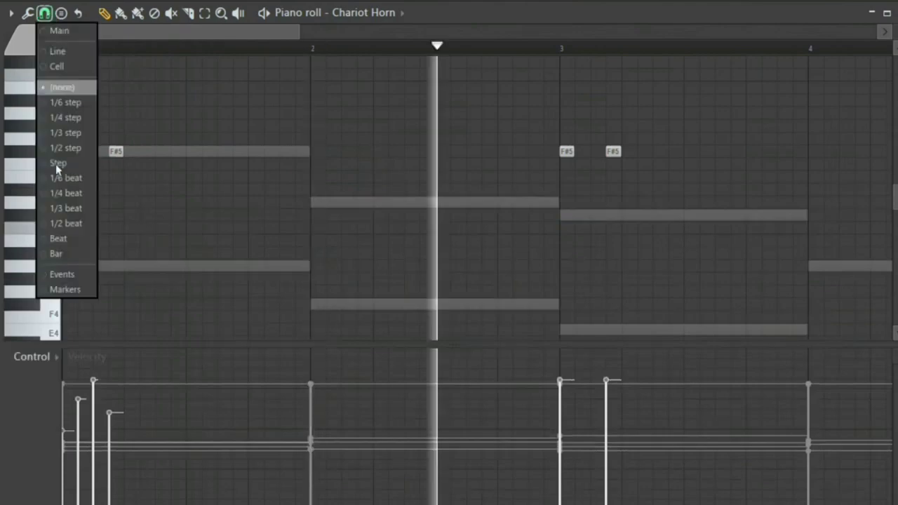
click(58, 166)
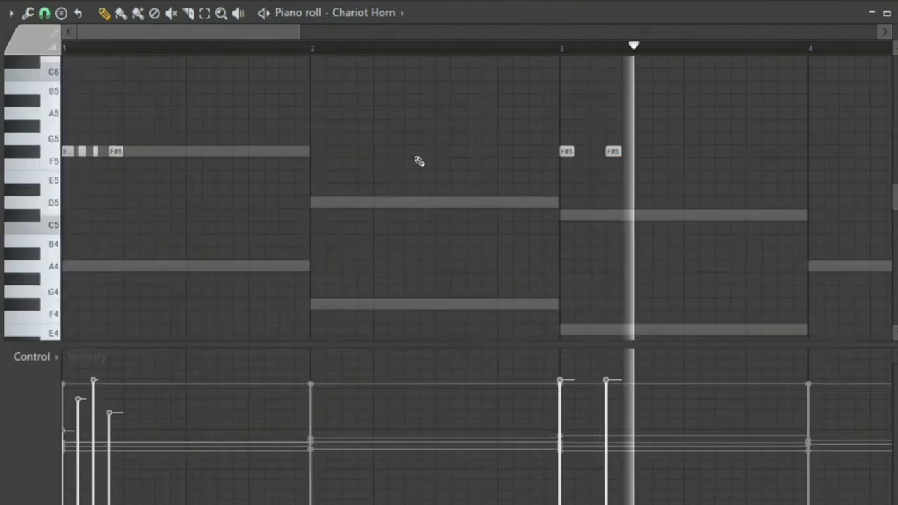
key(ctrl+alt+z)
key(ctrl+alt+z)
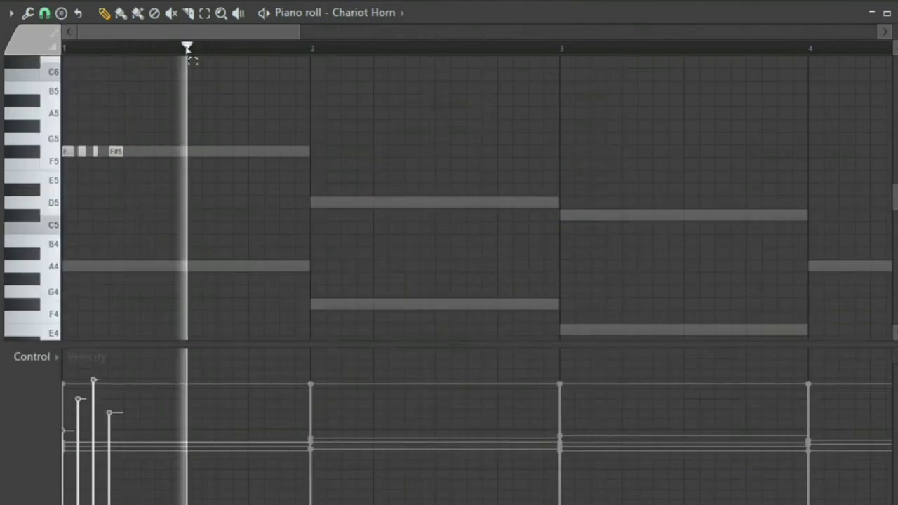
Step: Select all of bar 1 and duplicate its horn pattern into bars 2, 3 and 4
drag(64, 49, 309, 49)
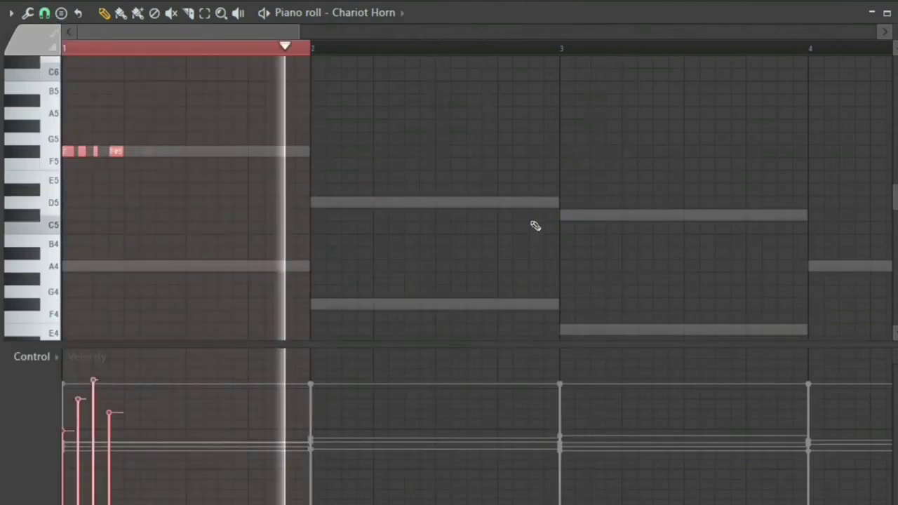
key(ctrl+b)
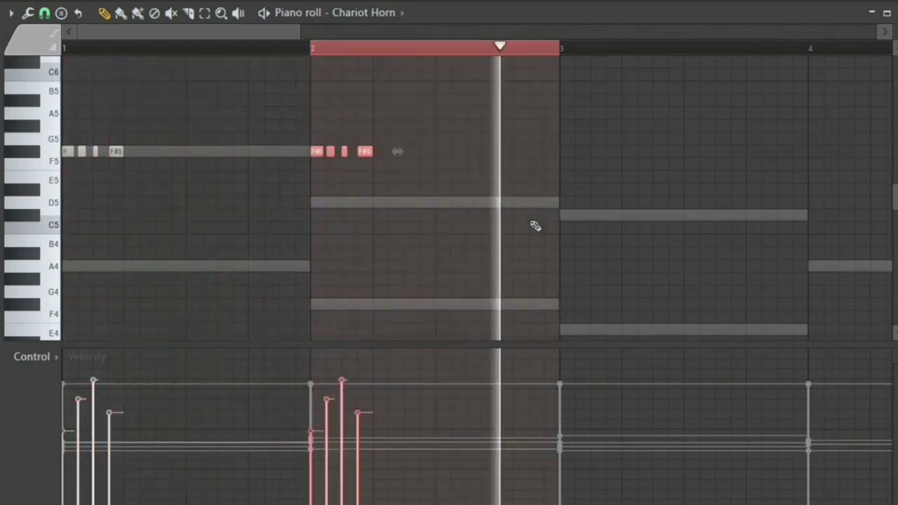
right_click(317, 194)
drag(298, 28, 456, 47)
key(ctrl+b)
key(ctrl+b)
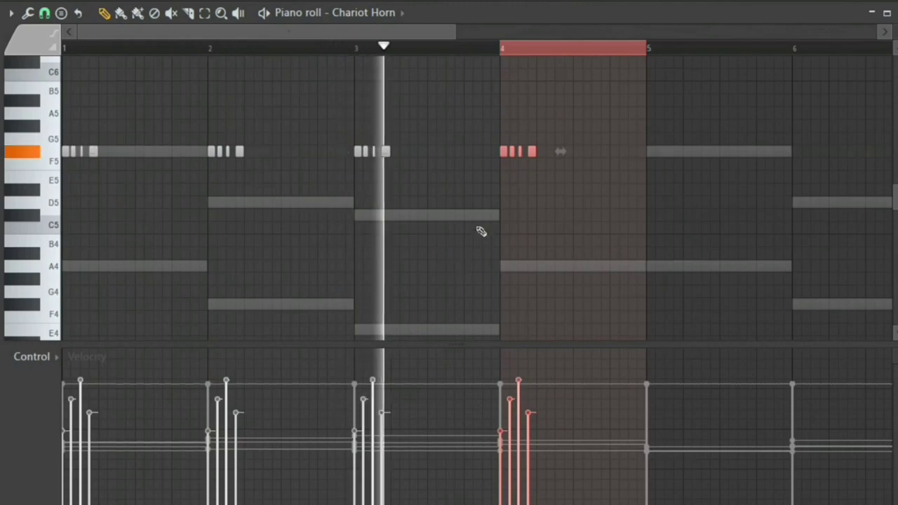
Step: Clear the selection, remove the first horn note from bar 2 and play the result
ctrl+click(534, 48)
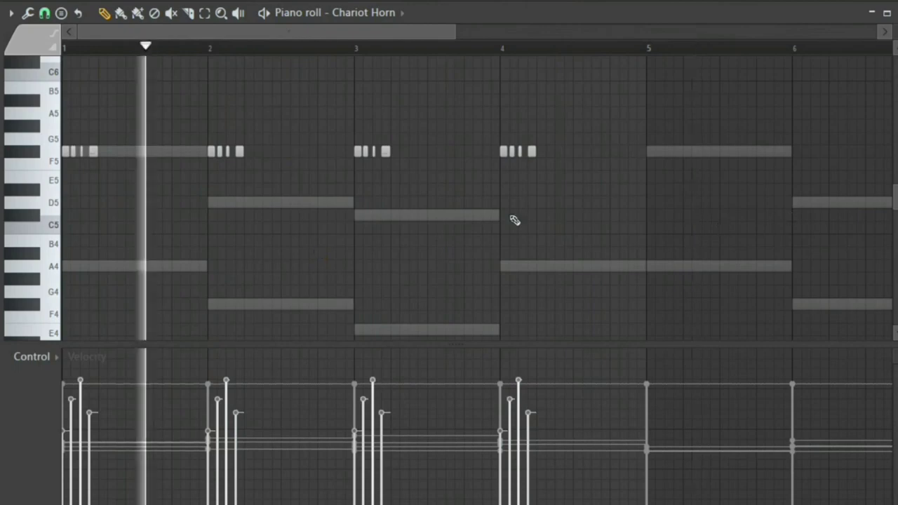
key(space)
right_click(212, 153)
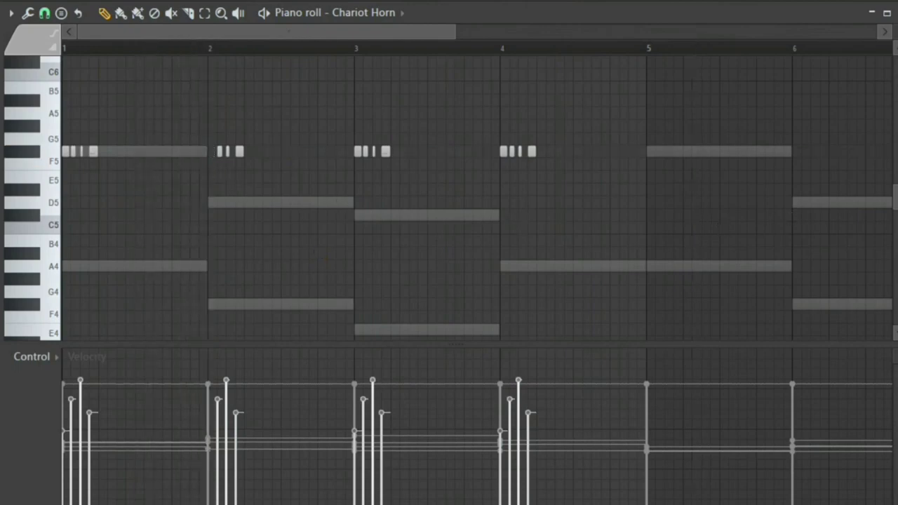
key(space)
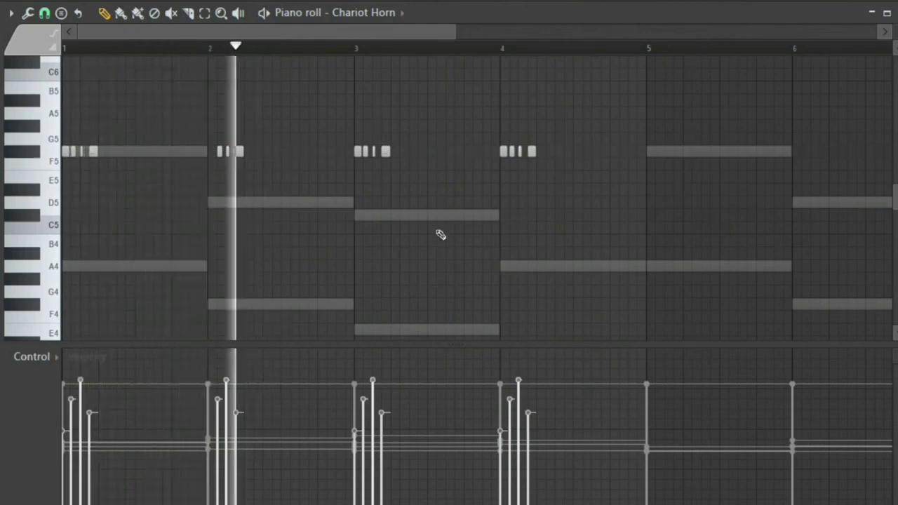
Step: Give the three horn notes in bar 2 rising velocities, lowest on the first, and check them in playback
key(space)
click(217, 441)
click(225, 417)
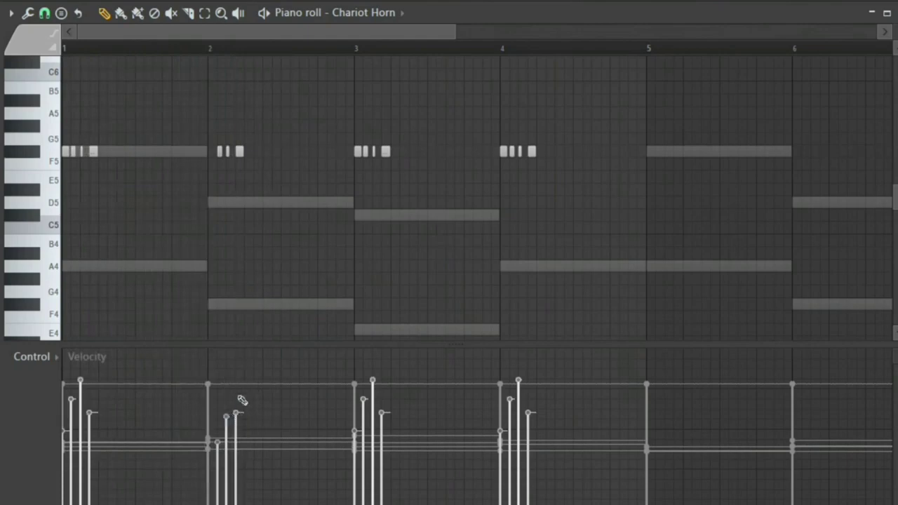
click(236, 387)
key(space)
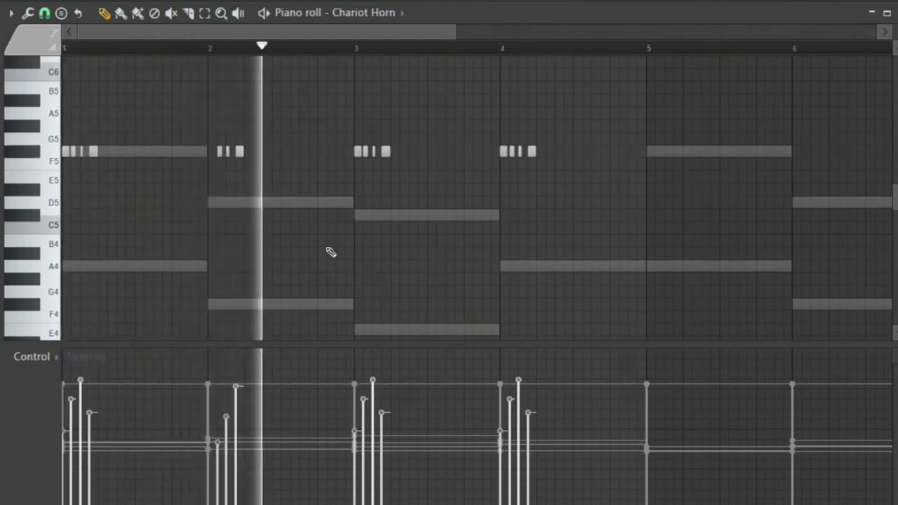
key(space)
key(space)
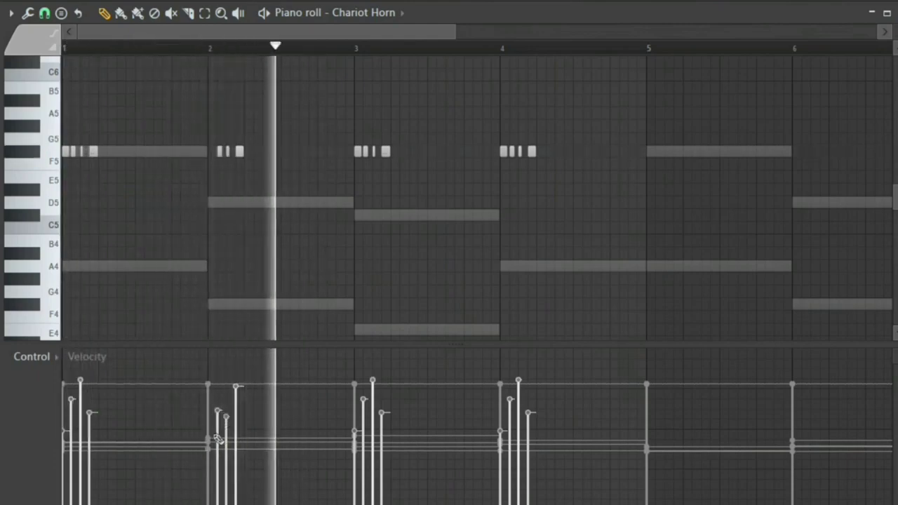
key(space)
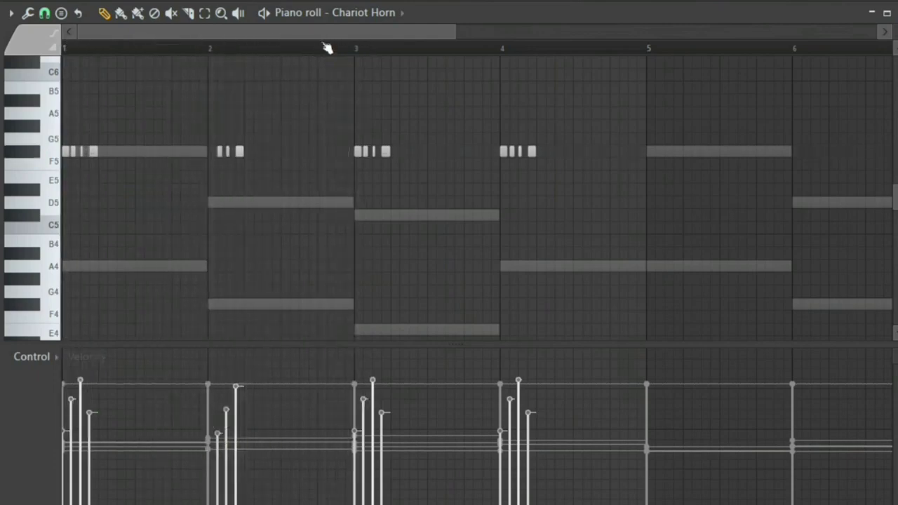
Step: Set the piano roll snap to (none) and lengthen the second and third horn notes in bar 3
key(space)
click(326, 48)
drag(267, 35, 394, 35)
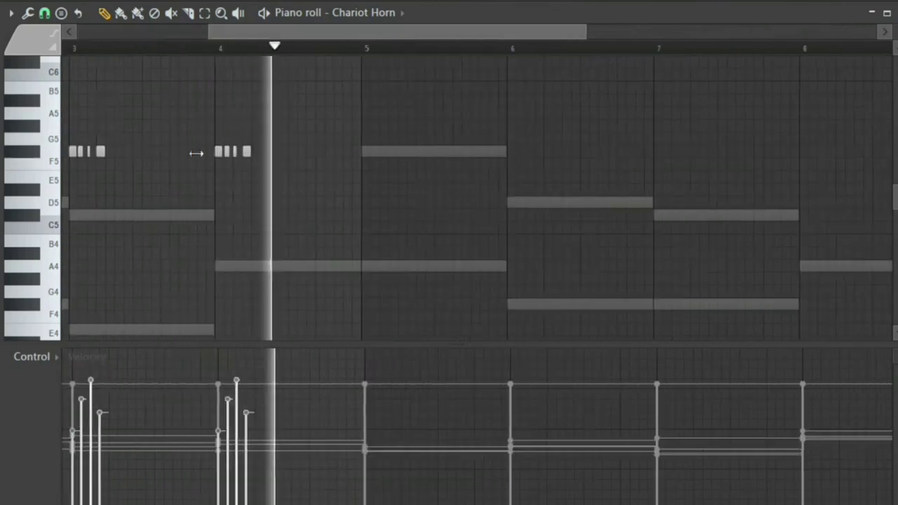
key(space)
drag(259, 32, 200, 32)
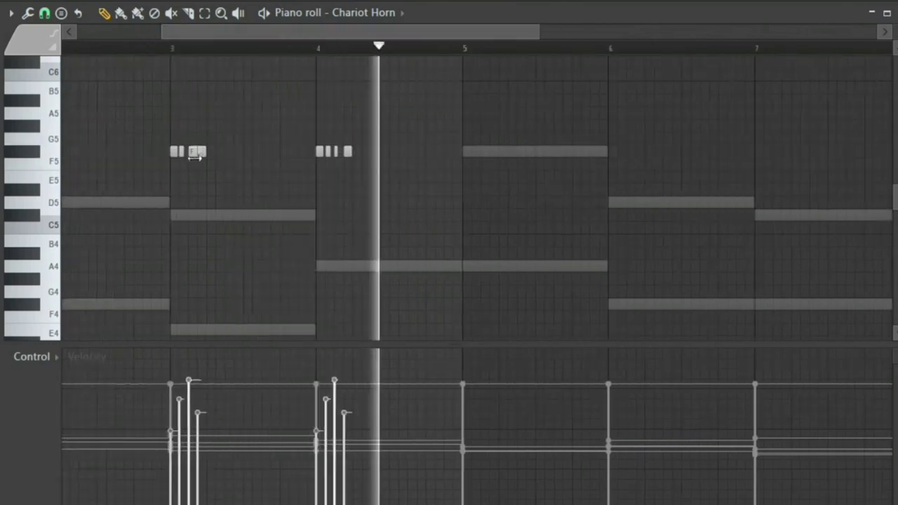
click(51, 15)
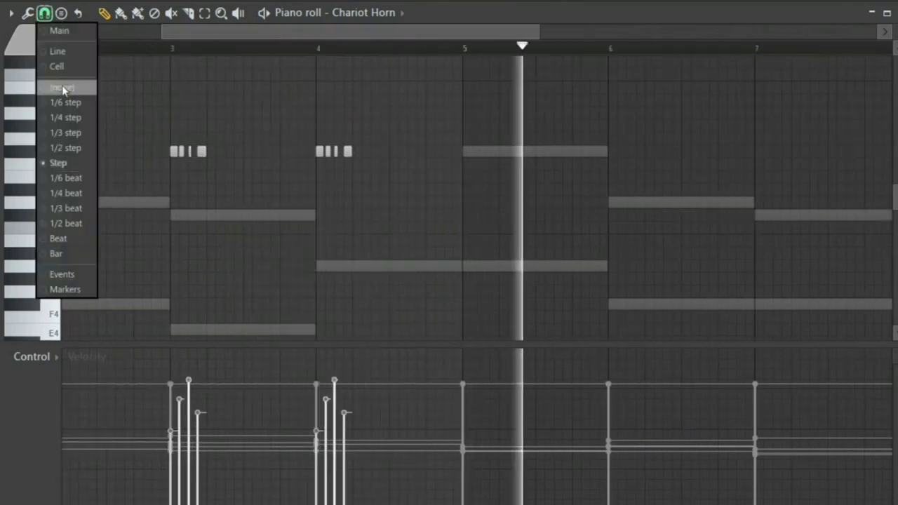
click(62, 86)
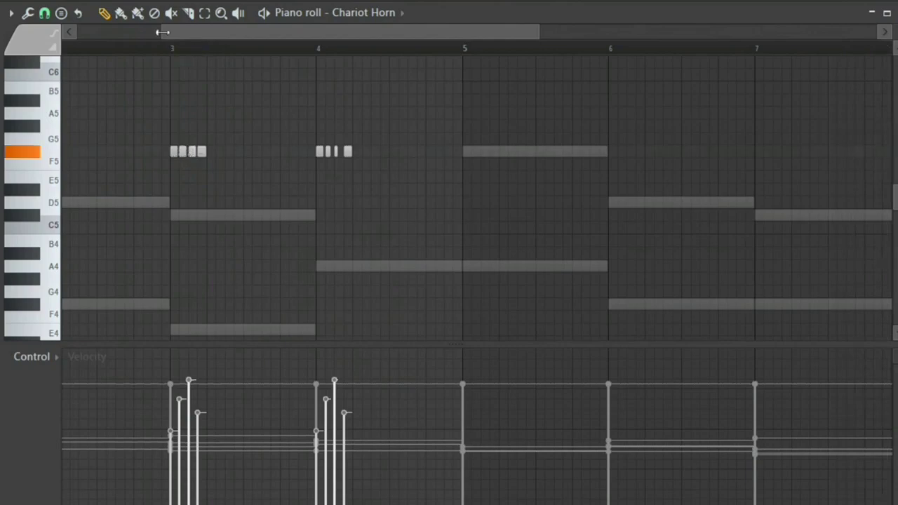
drag(163, 32, 78, 32)
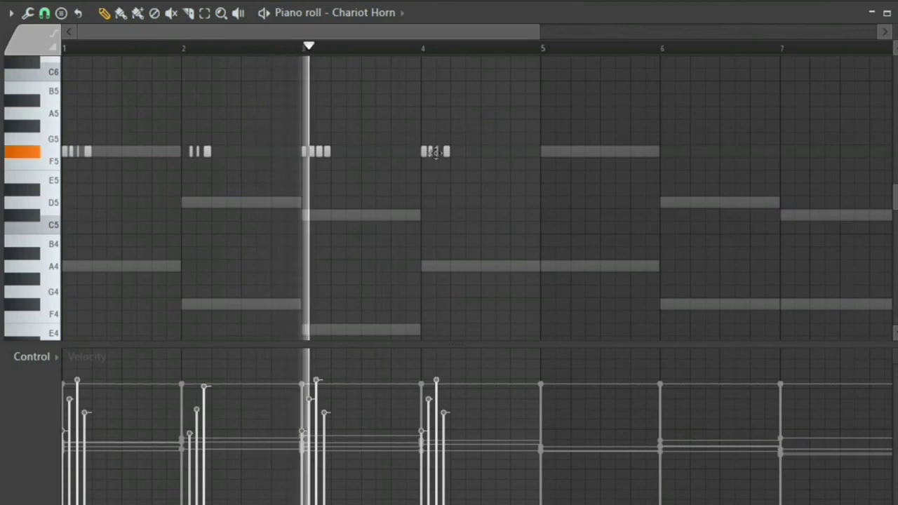
Step: Stop playback and delete the first three horn notes from bar 4
key(space)
right_click(424, 151)
right_click(430, 152)
right_click(436, 152)
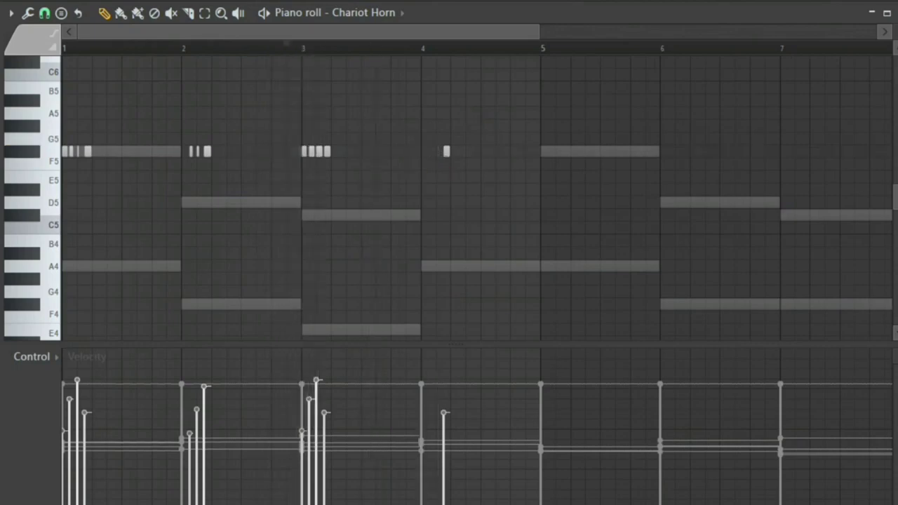
Step: Set the piano roll snap to Step and add two F#5 notes directly before the remaining horn note in bar 4
click(44, 12)
click(67, 167)
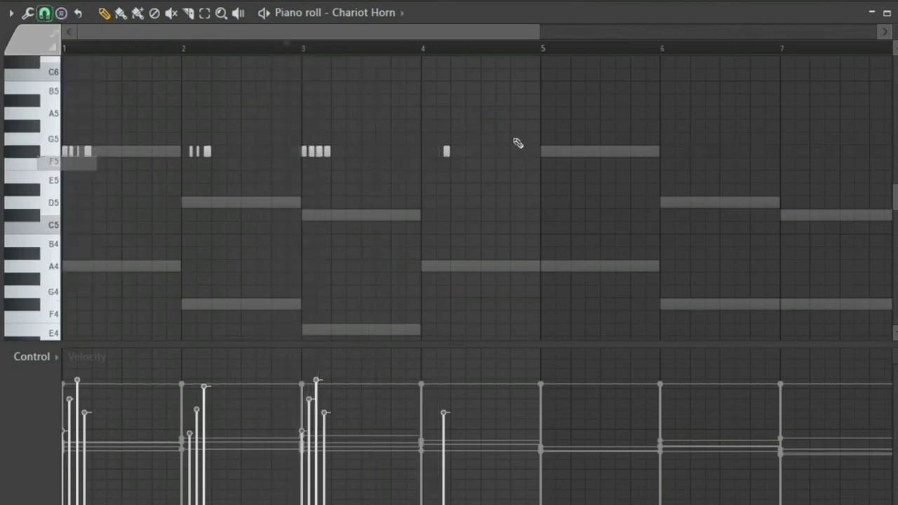
click(438, 152)
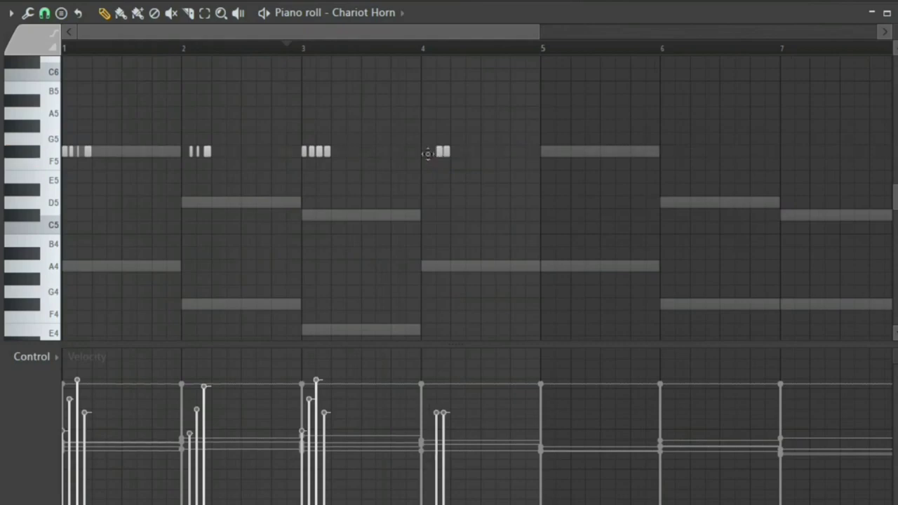
click(428, 151)
Step: Give the three horn notes in bar 4 rising velocities, lowest on the first, and play the pattern
drag(426, 448, 427, 436)
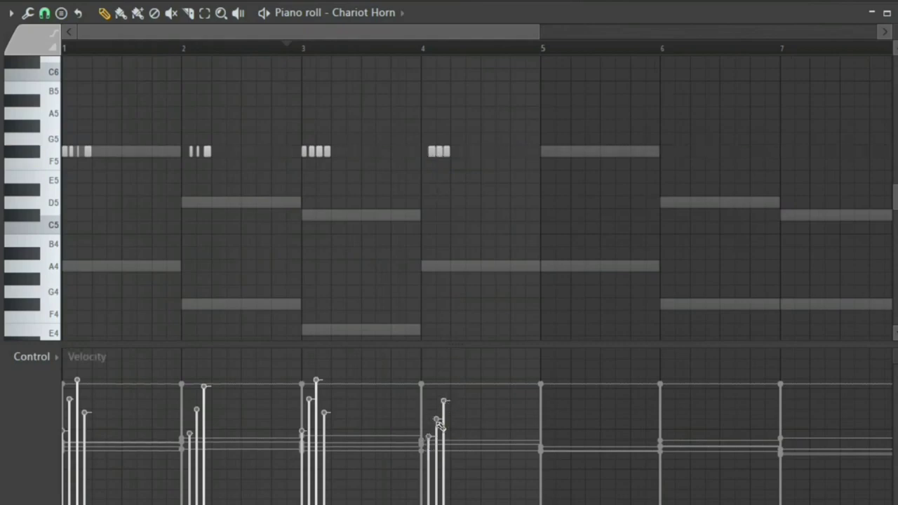
key(space)
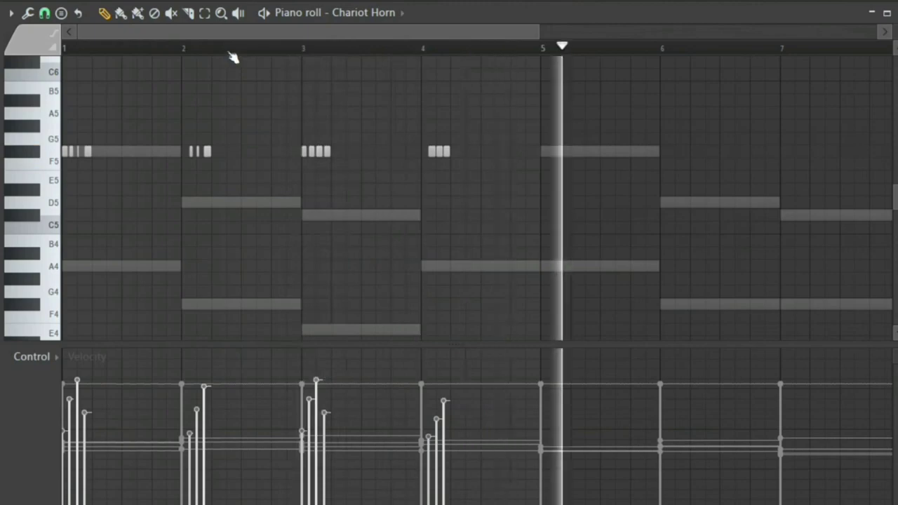
key(space)
key(space)
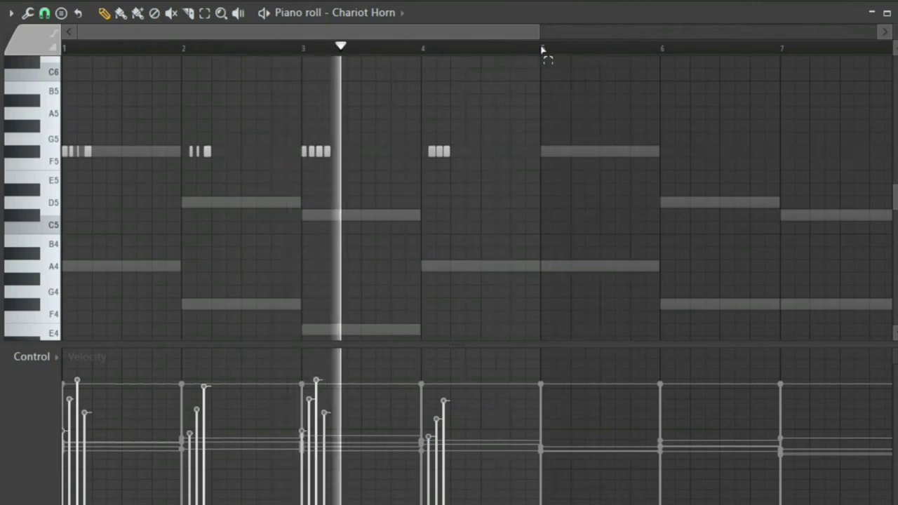
Step: Duplicate the horn pattern of bars 1 to 4 into bars 5 to 8 and clear the selection
drag(541, 50, 436, 49)
key(ctrl+a)
key(ctrl+b)
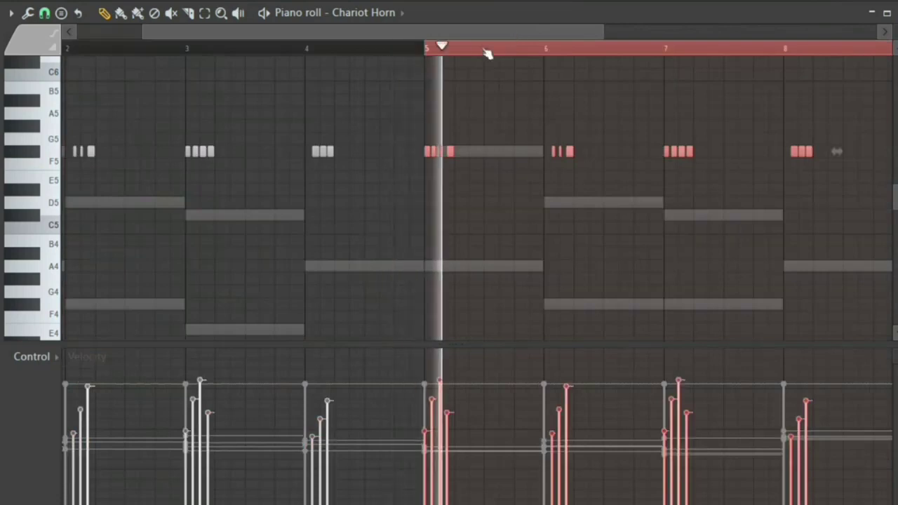
drag(888, 49, 749, 58)
key(ctrl+b)
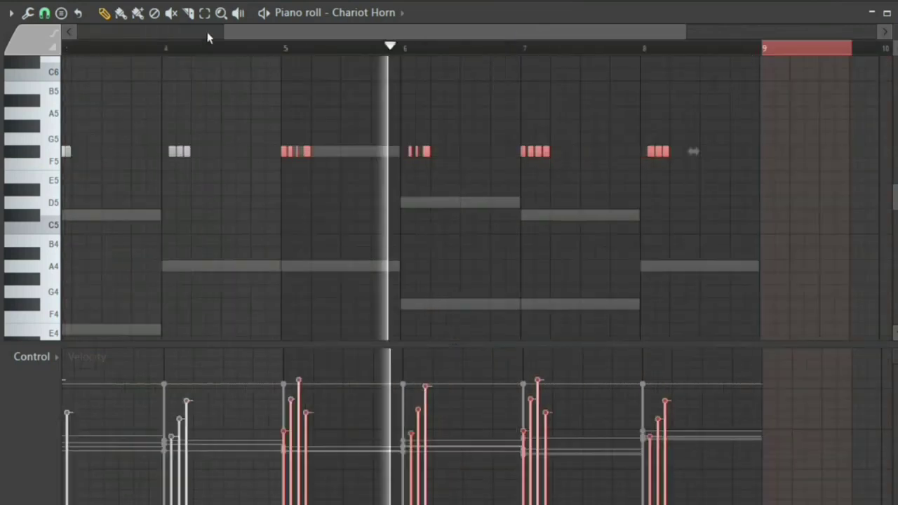
key(ctrl+d)
drag(225, 30, 77, 30)
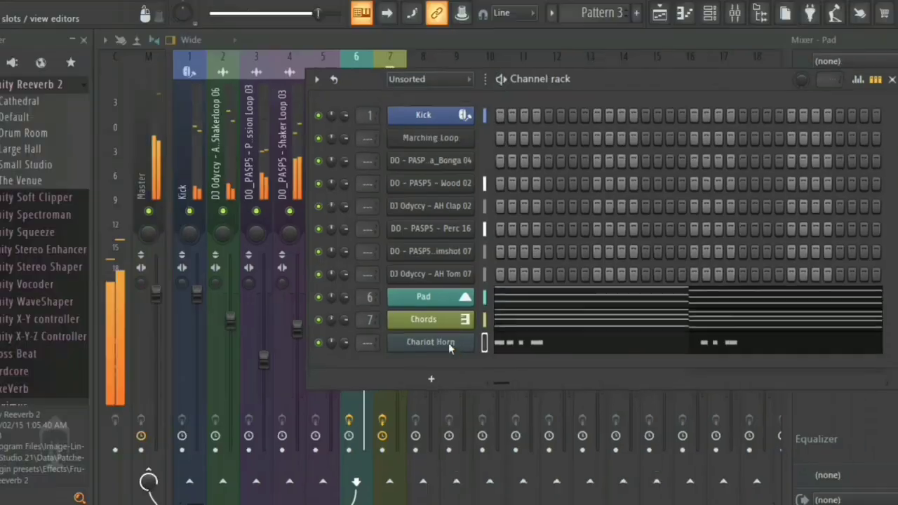
Step: Colour the Chariot Horn channel pink-purple and route it to mixer insert 8
drag(448, 342, 517, 324)
click(389, 329)
key(ctrl+l)
click(431, 427)
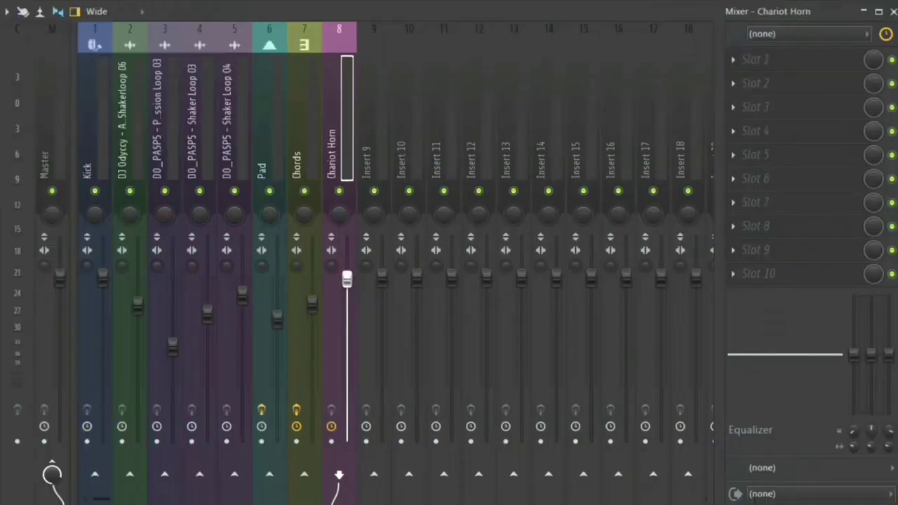
Step: Lower the Chariot Horn fader on mixer insert 8 while the beat plays
key(space)
drag(430, 295, 431, 337)
drag(346, 323, 346, 340)
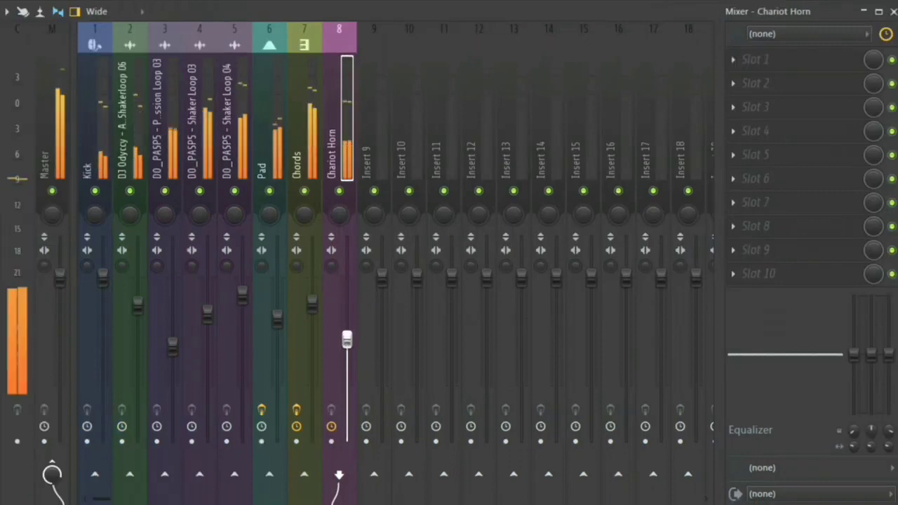
key(F9)
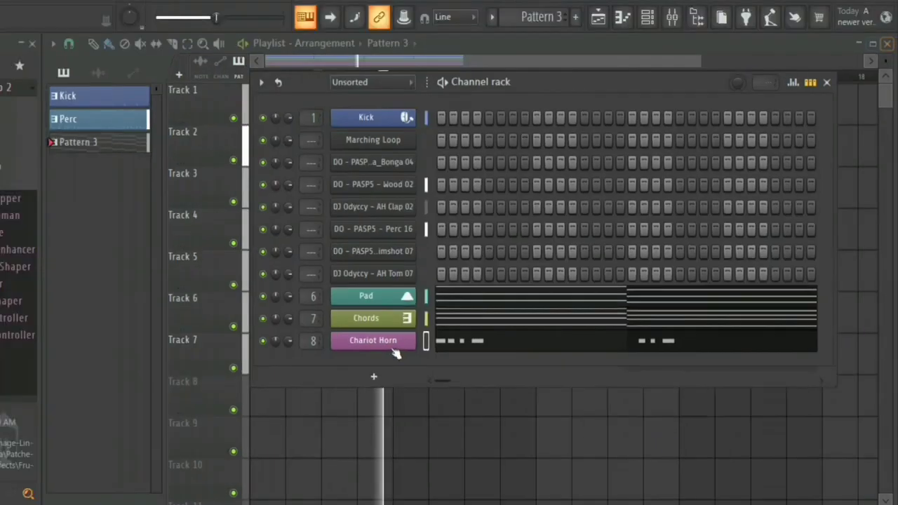
Step: Review the Chariot Horn's FLEX settings and play back the arrangement with Pattern 3 in the playlist
click(384, 345)
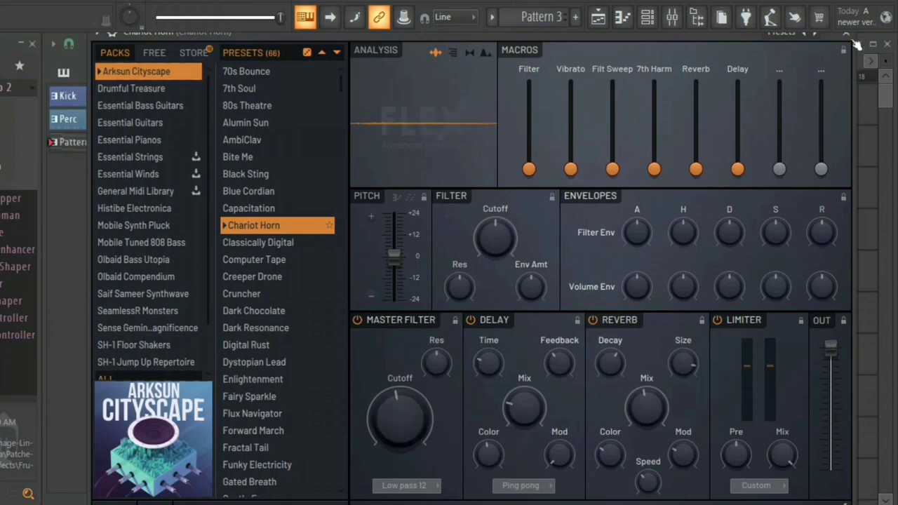
key(Escape)
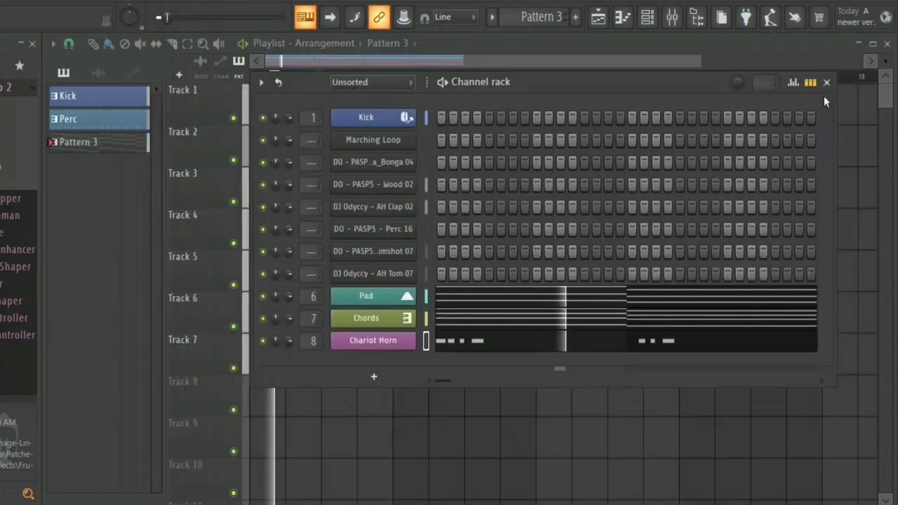
click(105, 148)
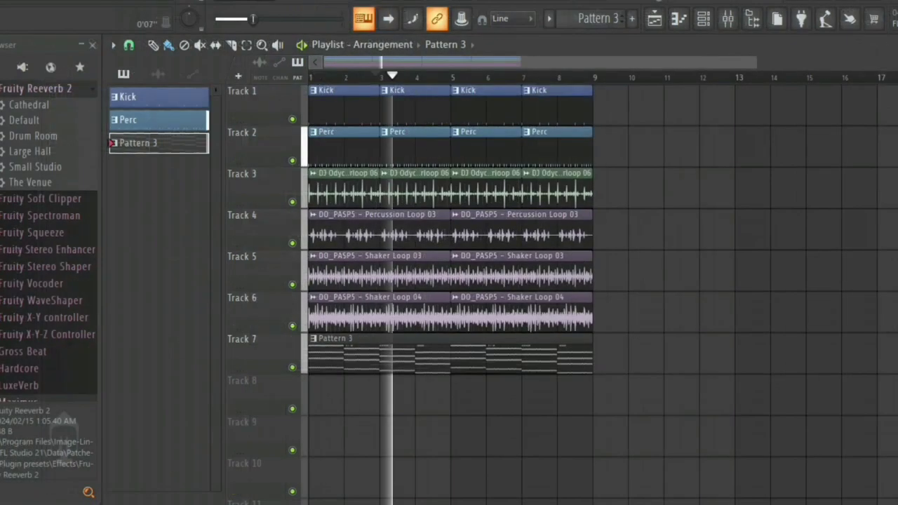
key(space)
key(space)
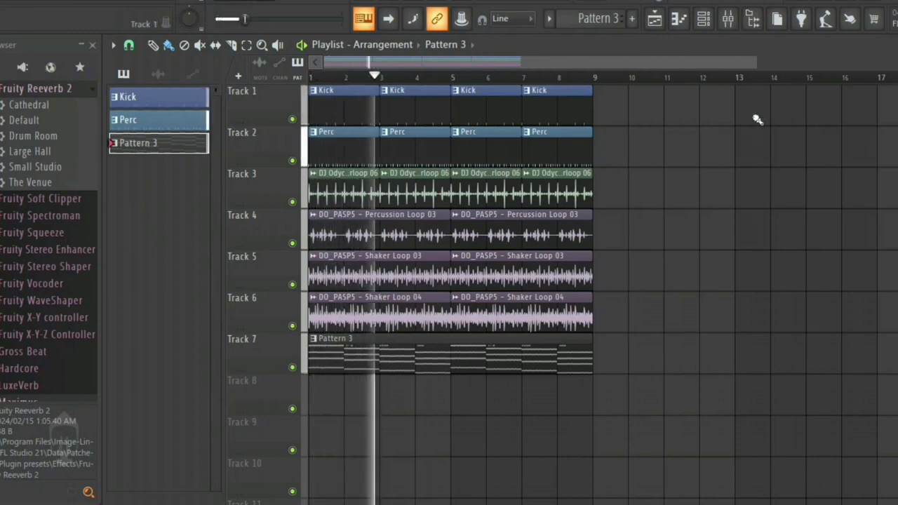
key(space)
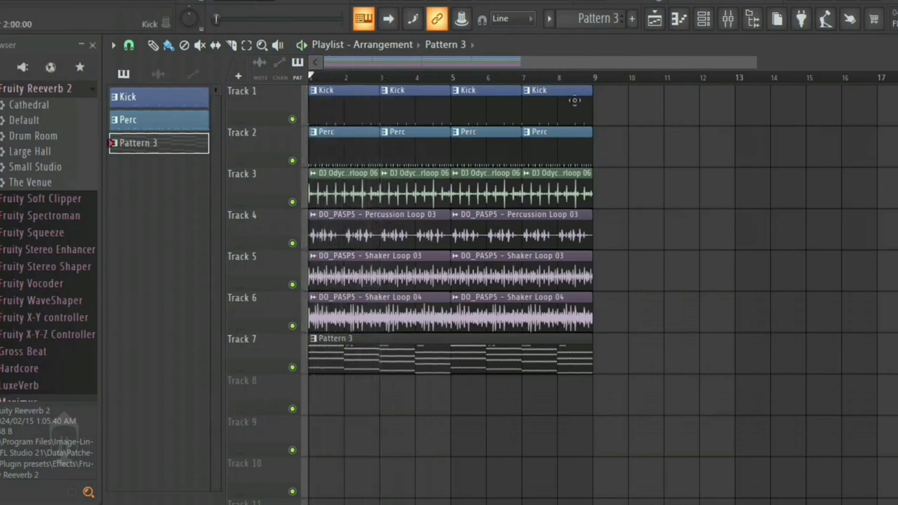
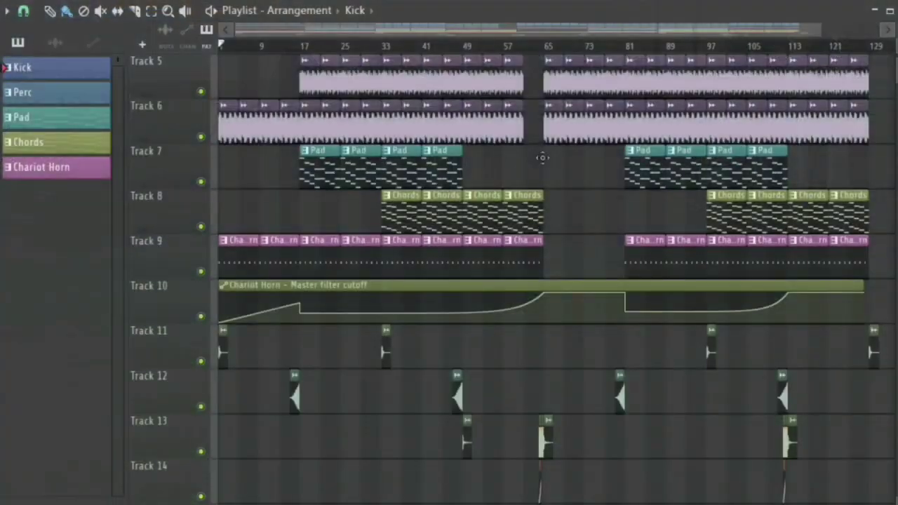
Step: Mute all playlist tracks except Track 9 with the Chariot Horn clips and Track 10 with its master filter cutoff automation
scroll(233, 129, down, 4)
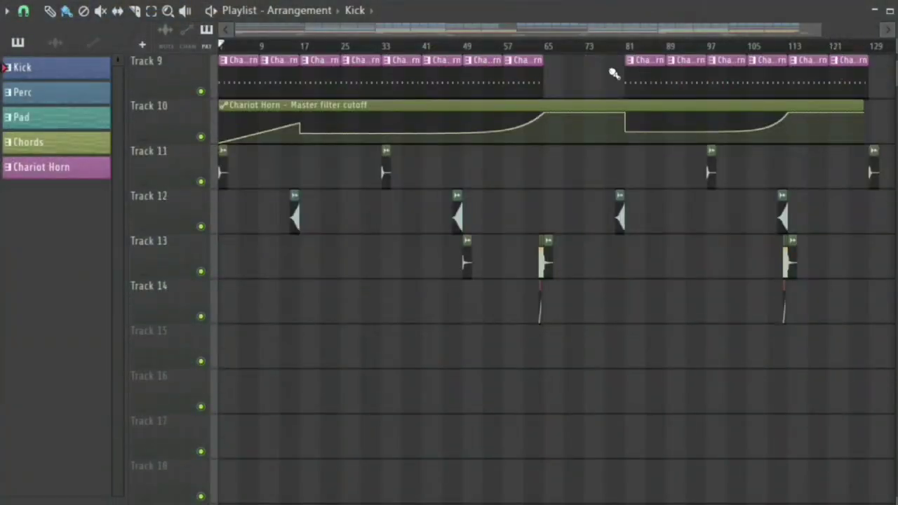
click(202, 91)
click(202, 91)
right_click(202, 91)
click(202, 137)
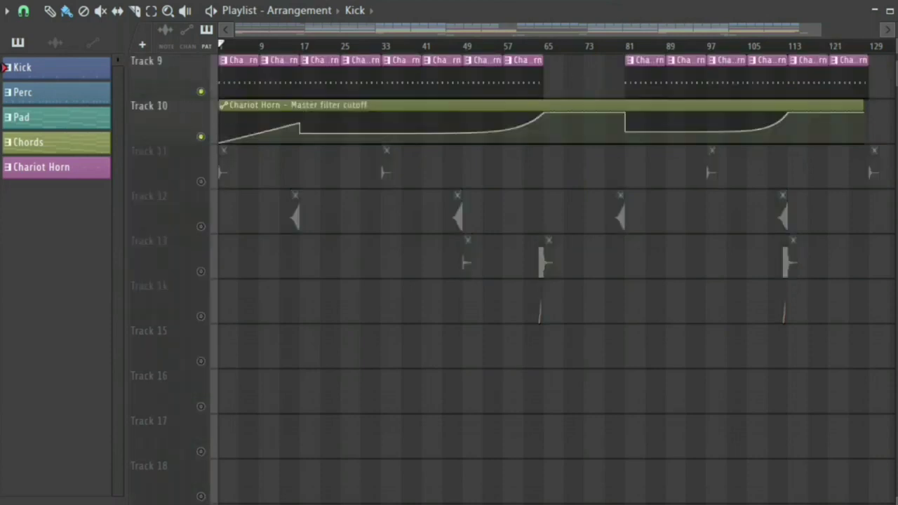
Step: Listen to the horn's filter cutoff automation around bars 13, 16 and 62
key(space)
click(279, 46)
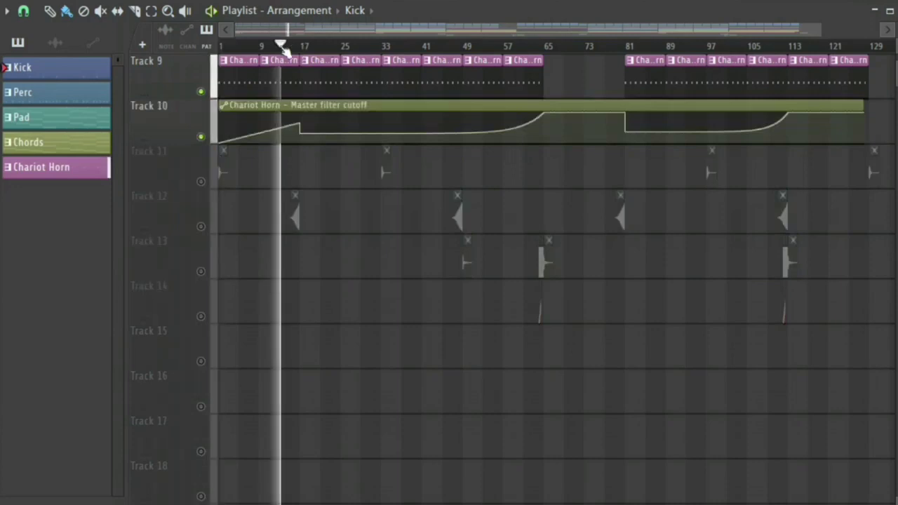
click(296, 46)
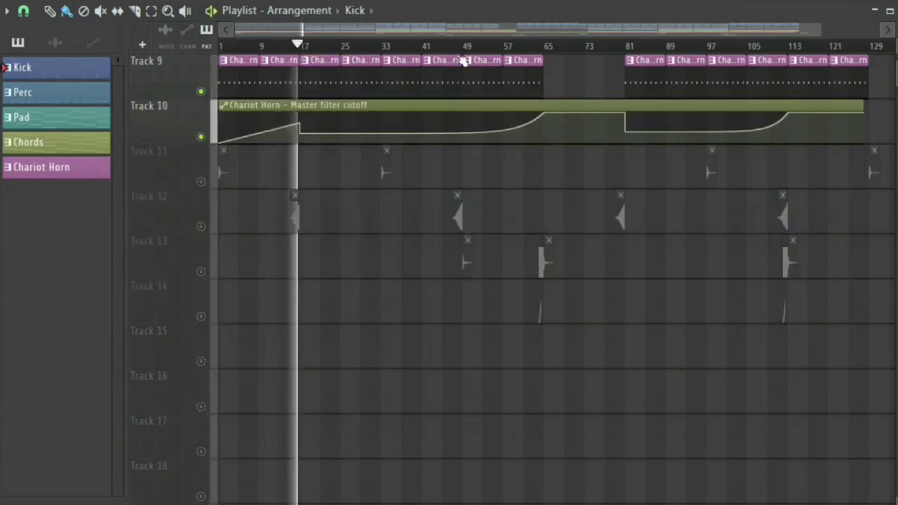
click(532, 46)
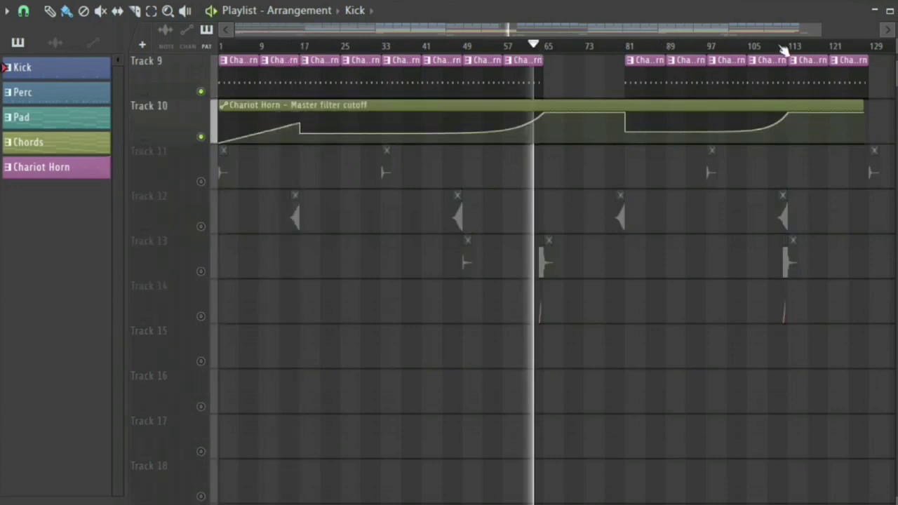
Step: Play the horn's second filter cutoff rise around bar 111, and unmute playlist Tracks 11 to 14 with the effect clips
click(781, 46)
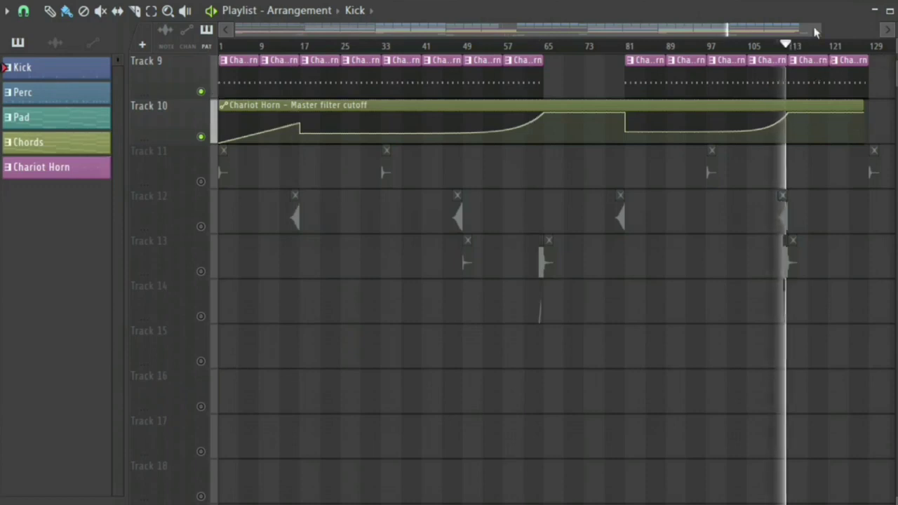
click(200, 181)
click(200, 226)
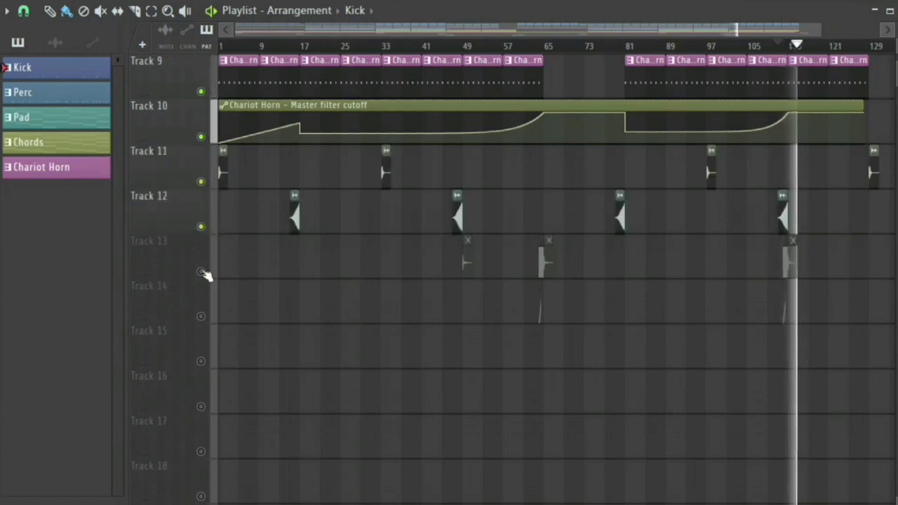
click(201, 272)
click(200, 316)
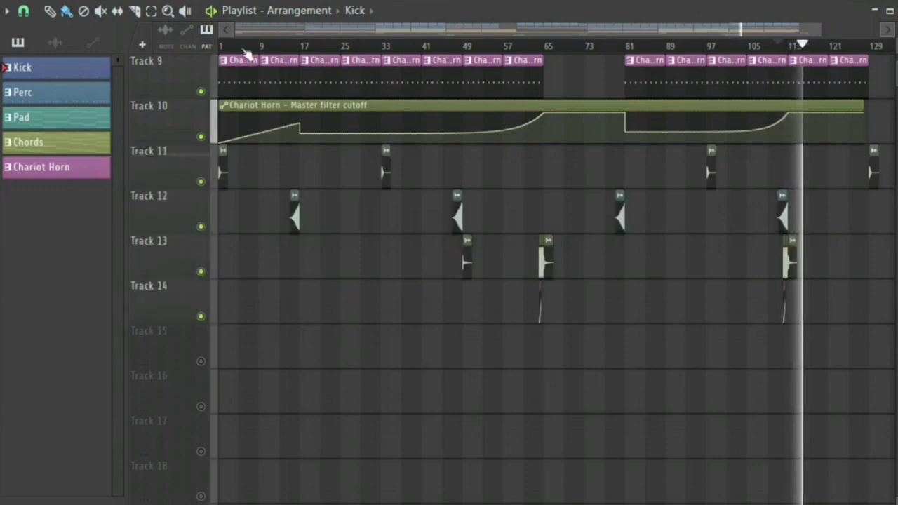
Step: Play the Reversed Crash clip around bar 16 and open the LuxeVerb effect on its mixer insert 9
click(293, 48)
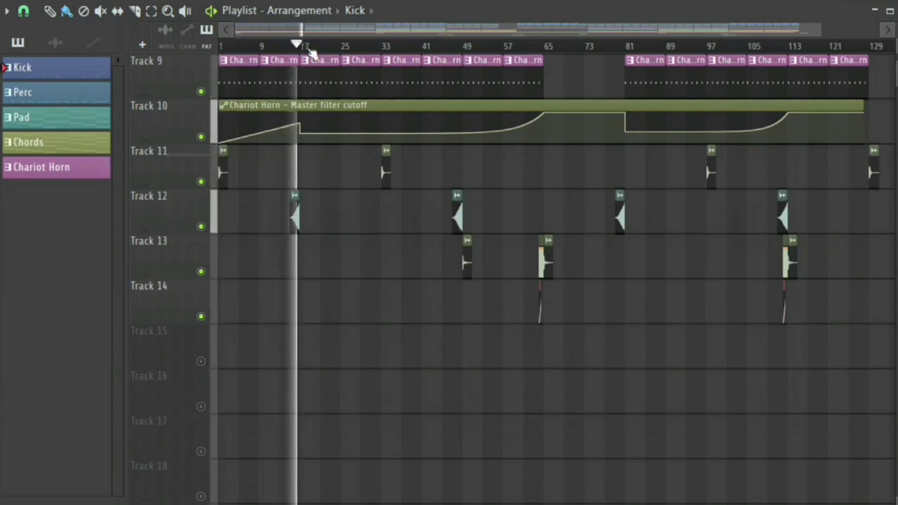
click(296, 219)
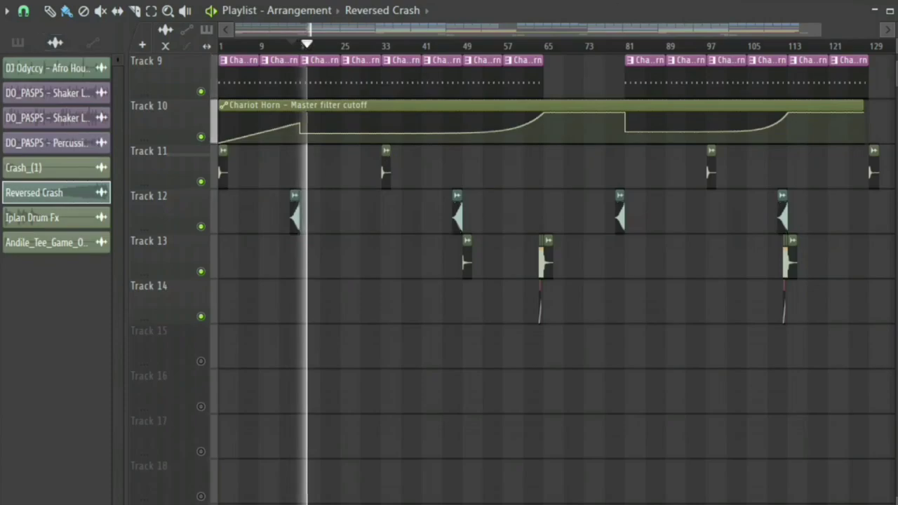
key(F9)
click(347, 128)
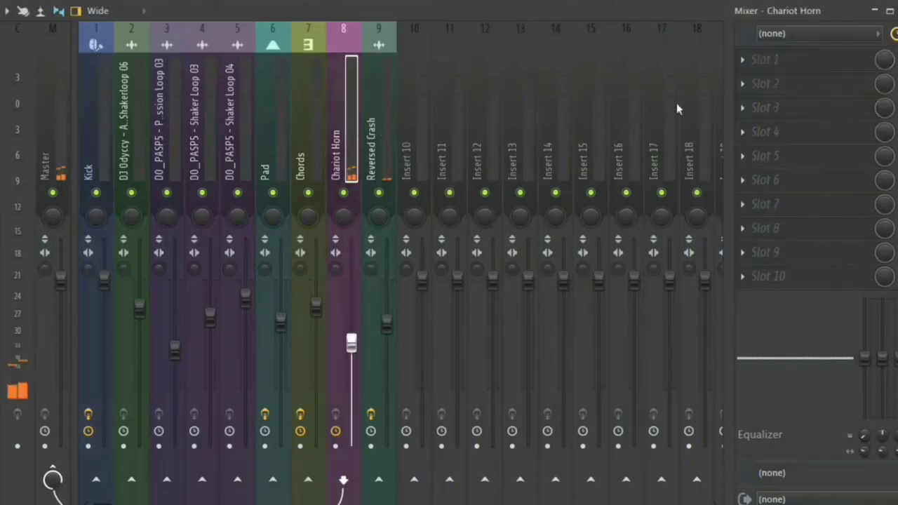
key(Right)
click(778, 133)
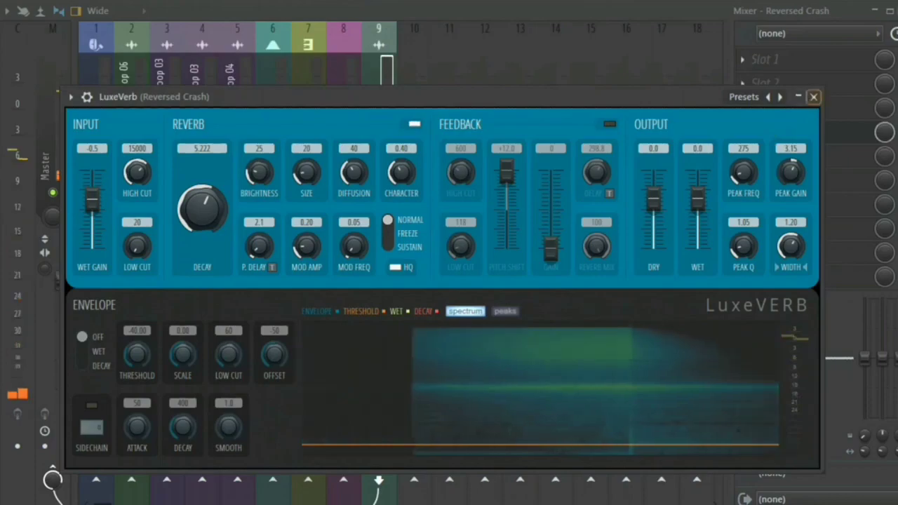
Step: Close the LuxeVerb window and play the arrangement from about bar 47 through the effect clips around bar 65
click(813, 97)
key(F5)
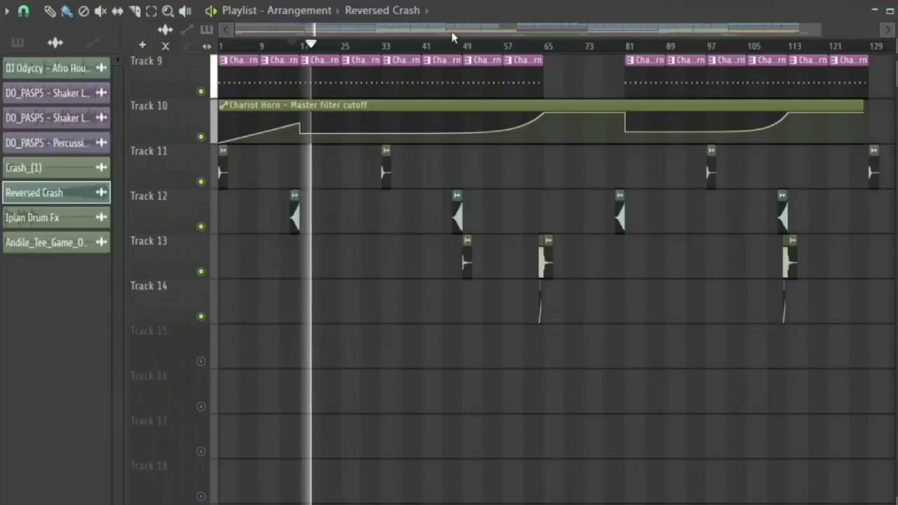
click(455, 46)
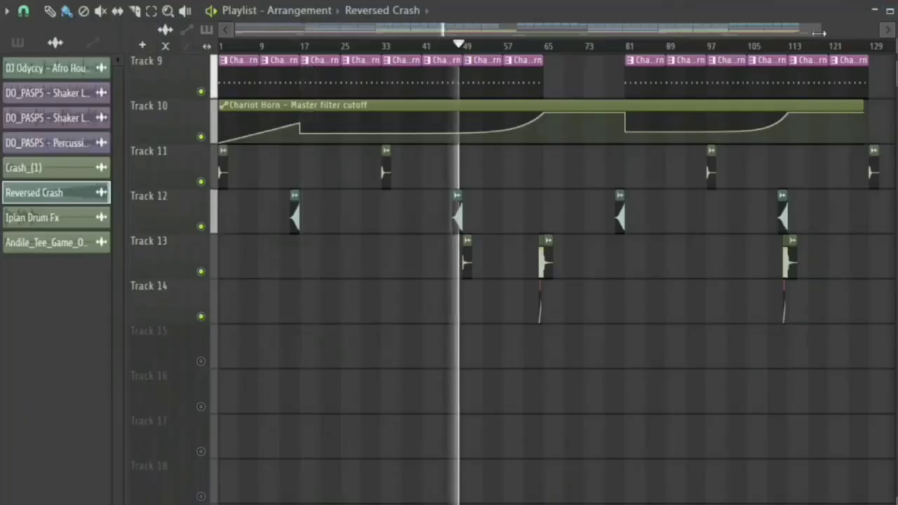
drag(819, 29, 545, 62)
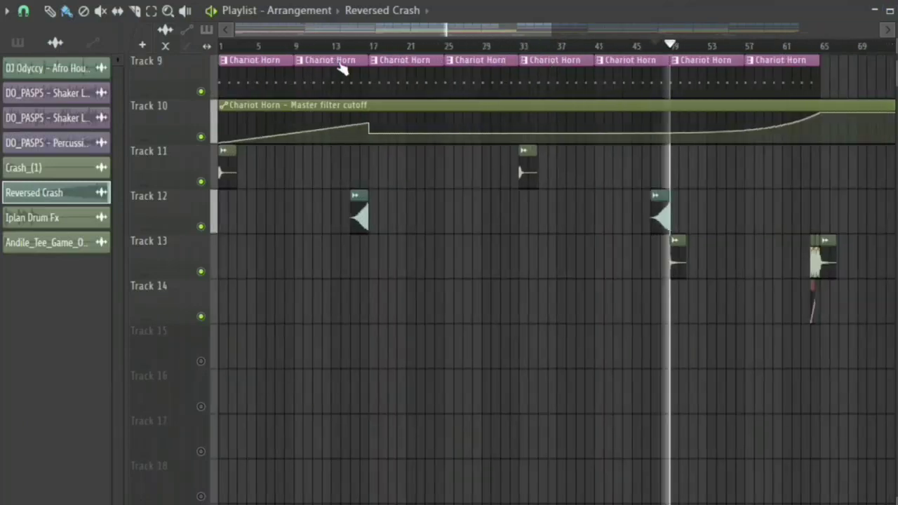
drag(244, 33, 474, 34)
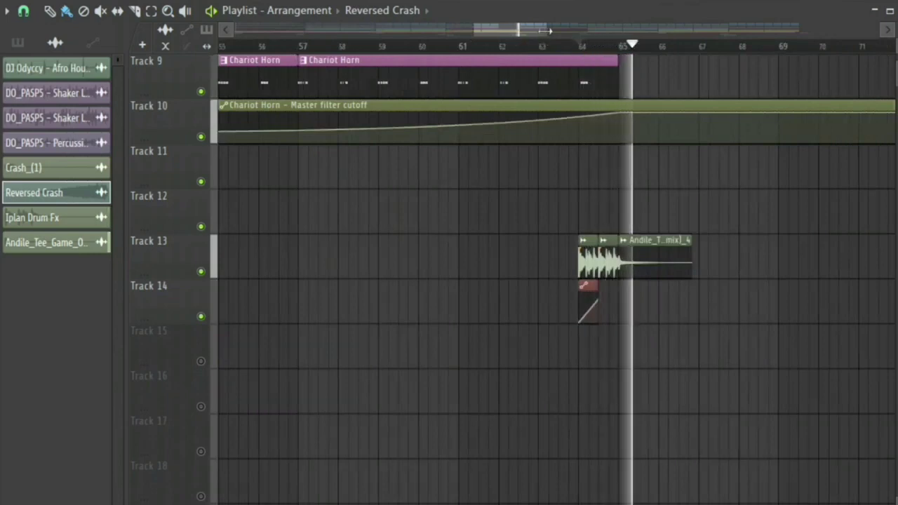
drag(547, 30, 844, 33)
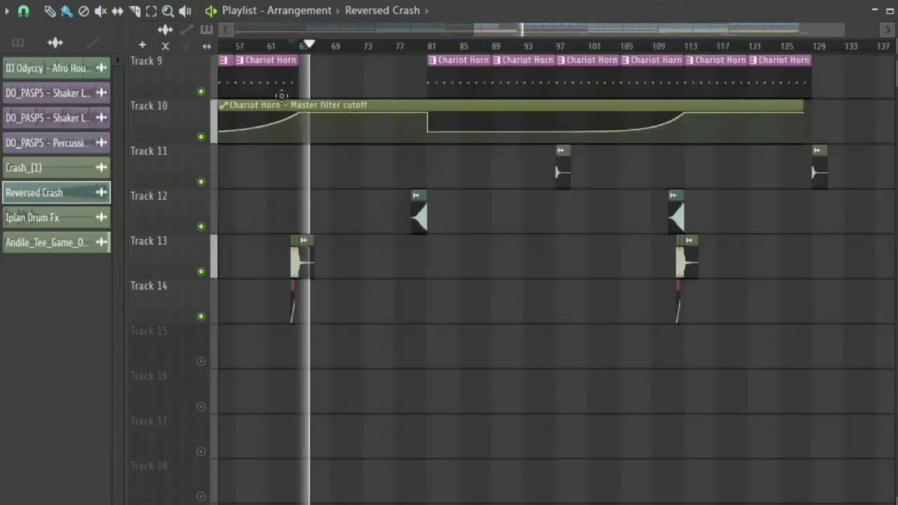
Step: Play the transition around bar 64 and review the clips across all playlist tracks
scroll(282, 94, up, 4)
right_click(202, 94)
right_click(202, 94)
key(space)
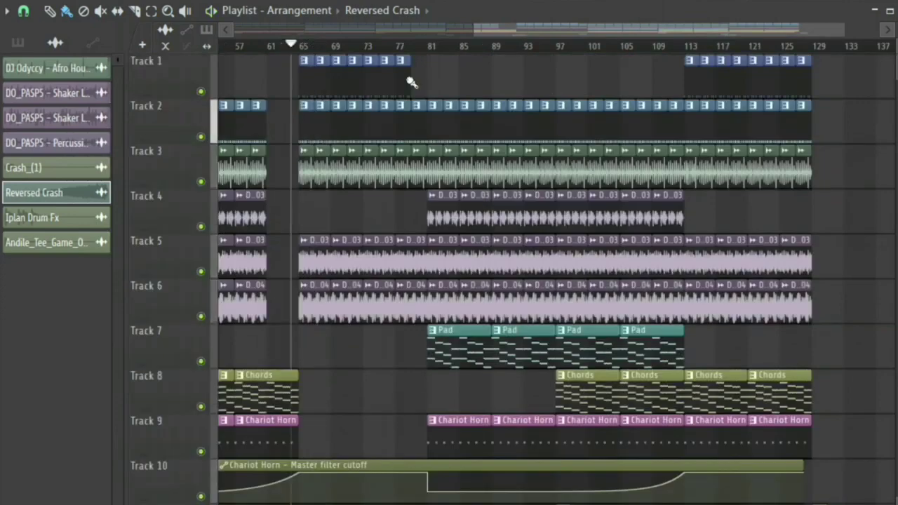
key(space)
drag(475, 30, 230, 36)
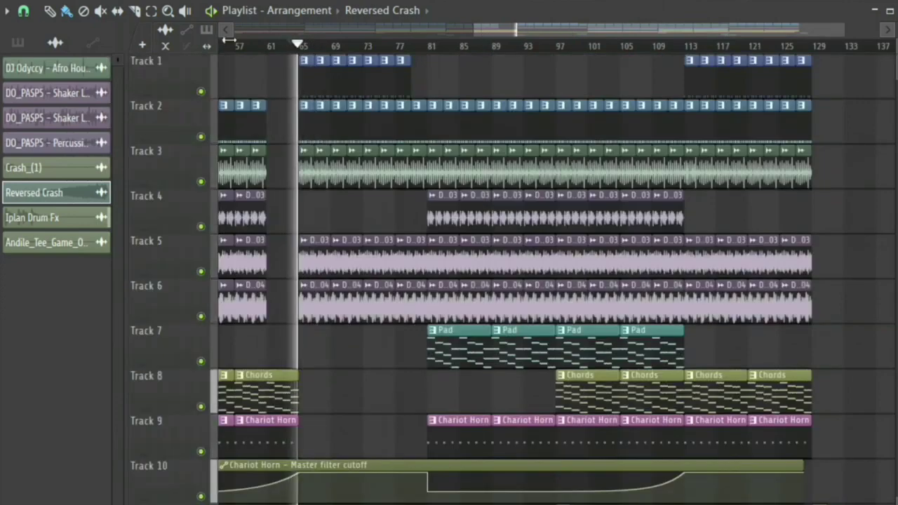
scroll(591, 112, down, 4)
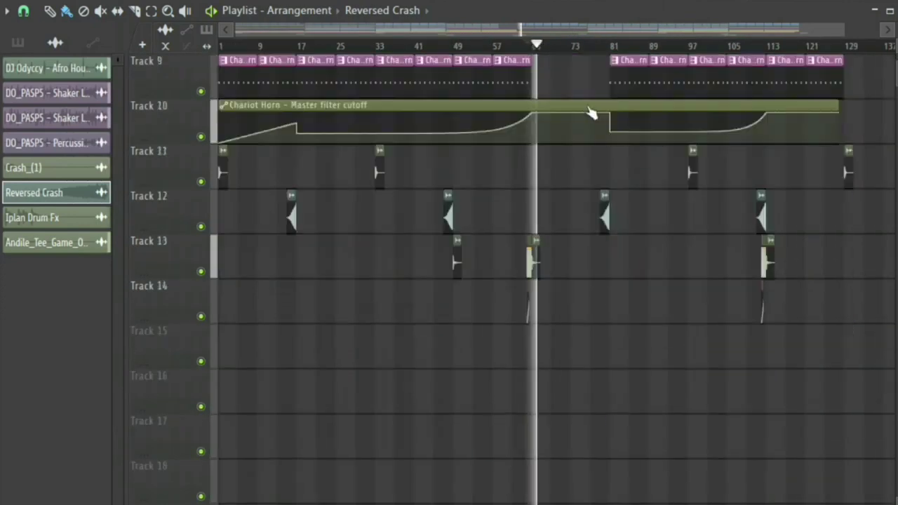
scroll(725, 105, down, 2)
scroll(725, 105, up, 3)
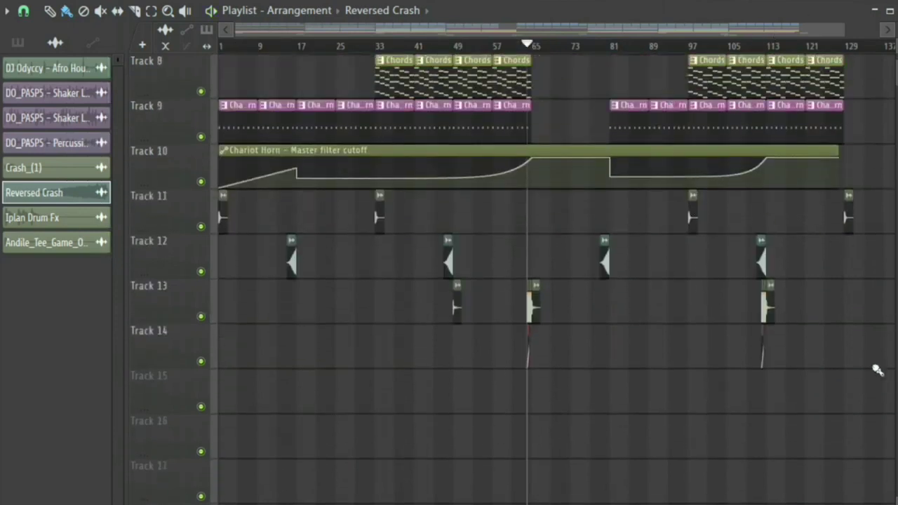
Step: Move all the effect and automation clips on Tracks 11–14 down together so they start at Track 19
drag(244, 219, 433, 331)
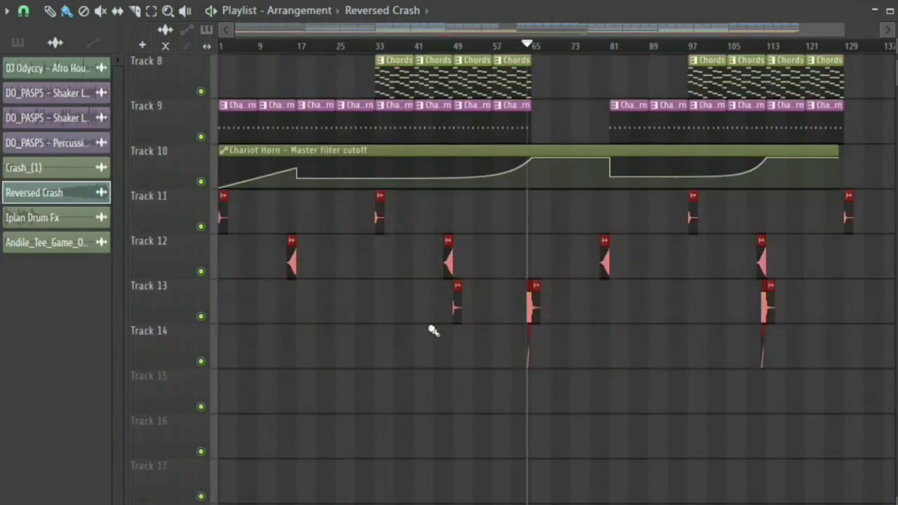
key(shift+Down)
key(shift+Down)
key(shift+Down)
key(shift+Down)
key(shift+Down)
key(shift+Down)
key(shift+Down)
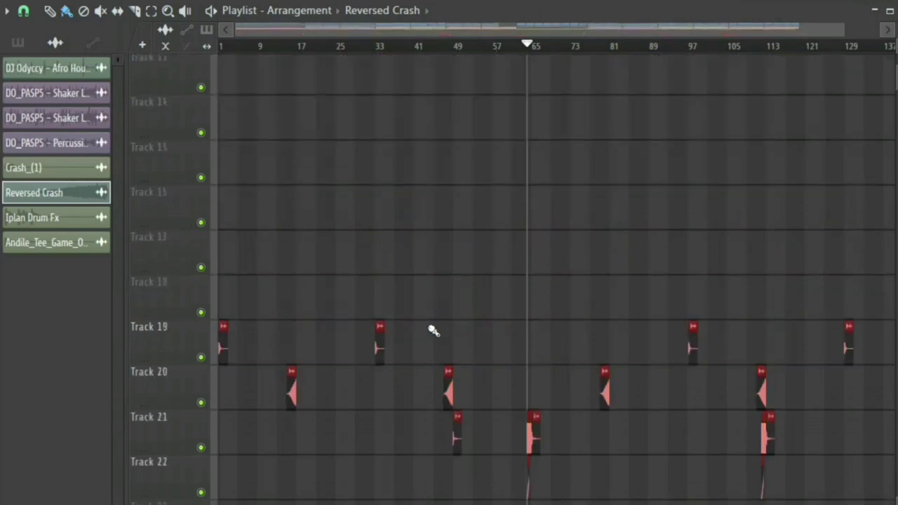
Step: Create a new pattern named Hook
scroll(433, 330, up, 4)
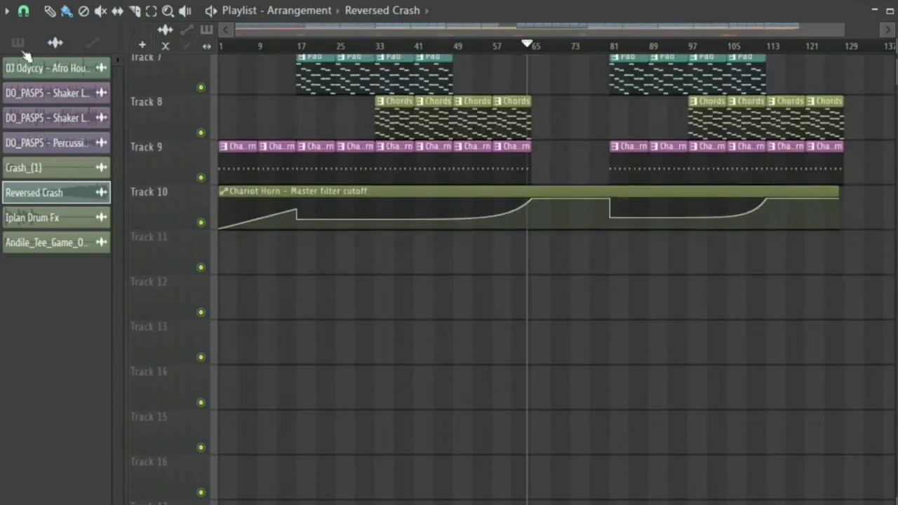
click(18, 43)
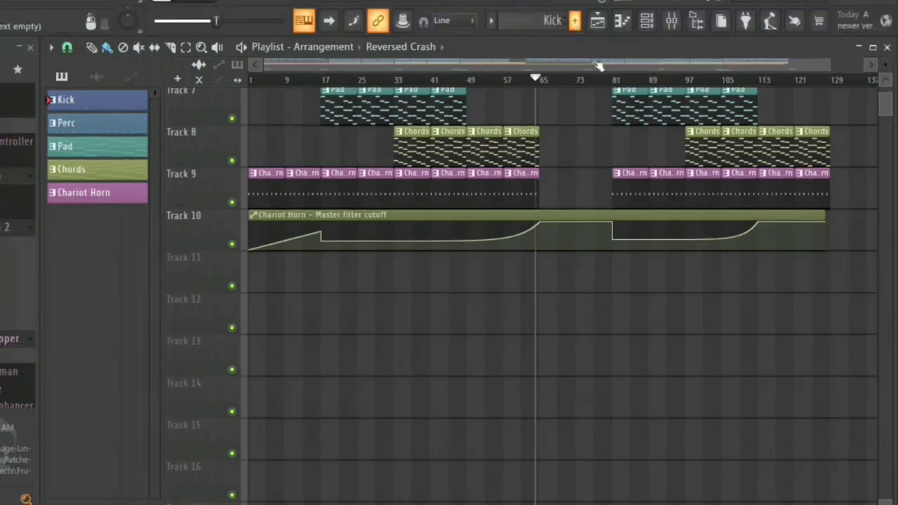
key(F4)
click(577, 39)
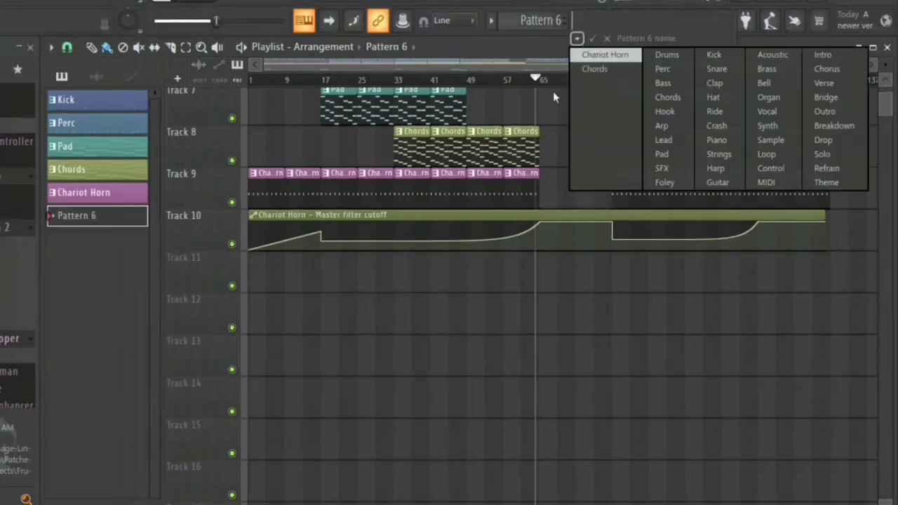
click(577, 40)
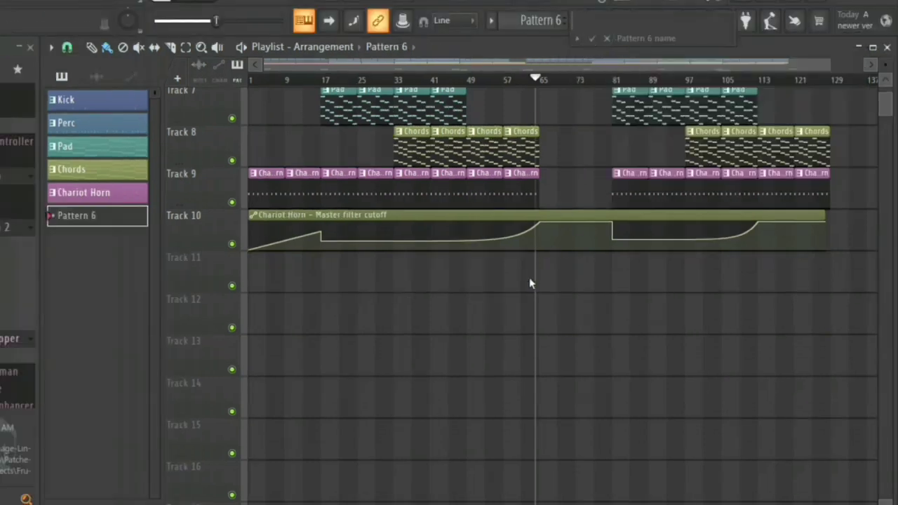
click(577, 39)
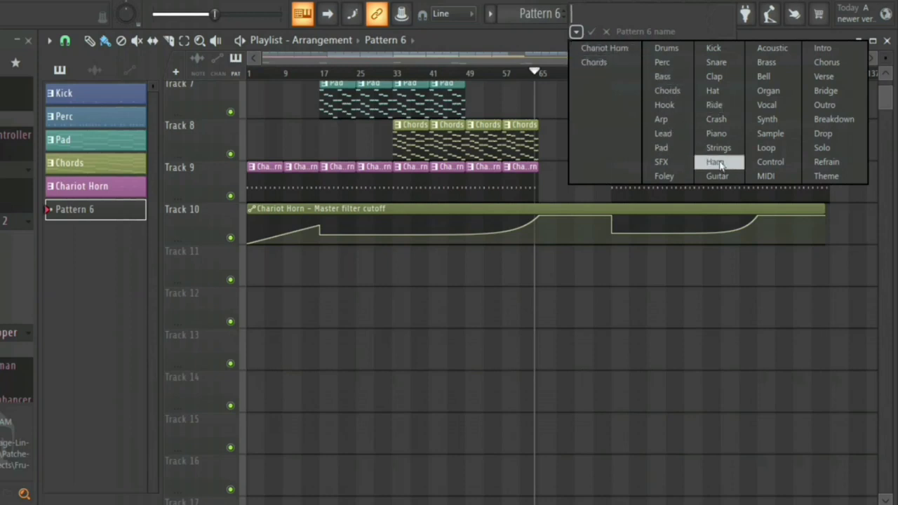
click(665, 104)
Step: Place the Hook pattern on Track 11 starting at bar 65
click(541, 262)
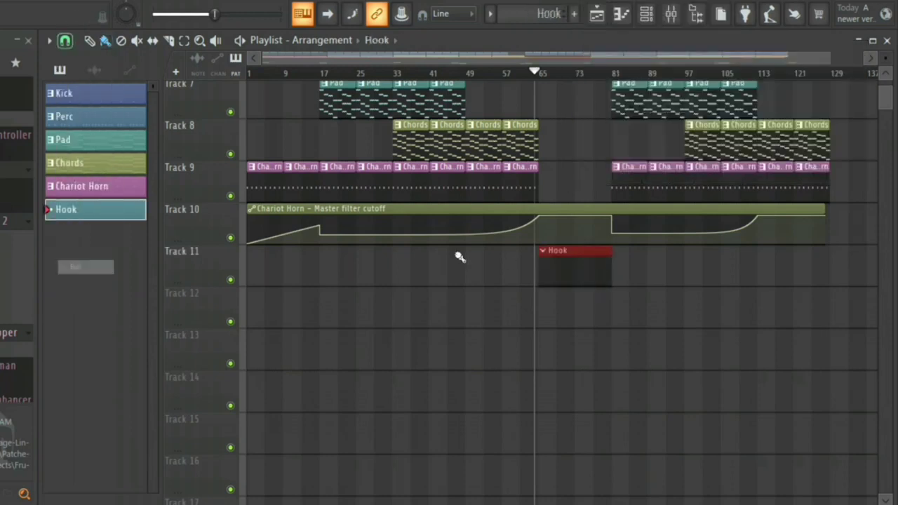
right_click(542, 262)
click(540, 262)
Step: Select the playlist time range from bar 65 to bar 81, covering the Hook clip
drag(829, 58, 617, 64)
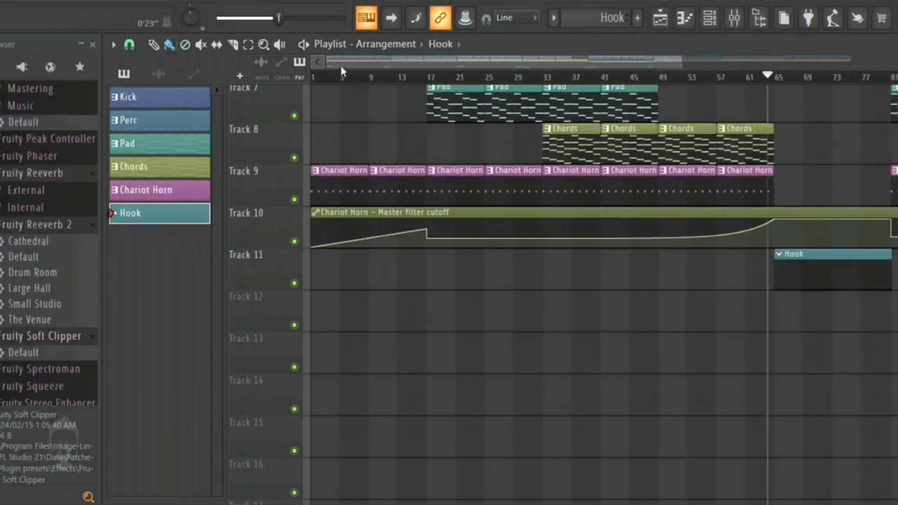
drag(327, 62, 433, 87)
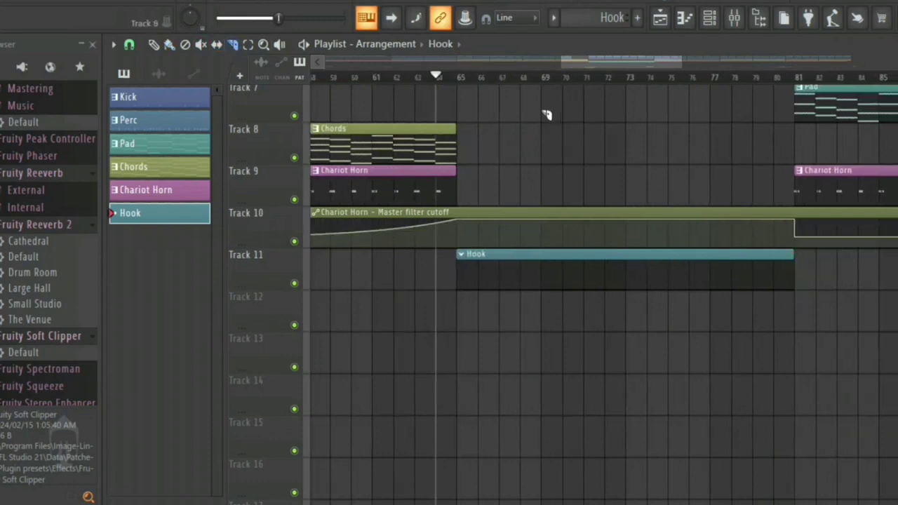
click(457, 77)
drag(457, 79, 792, 77)
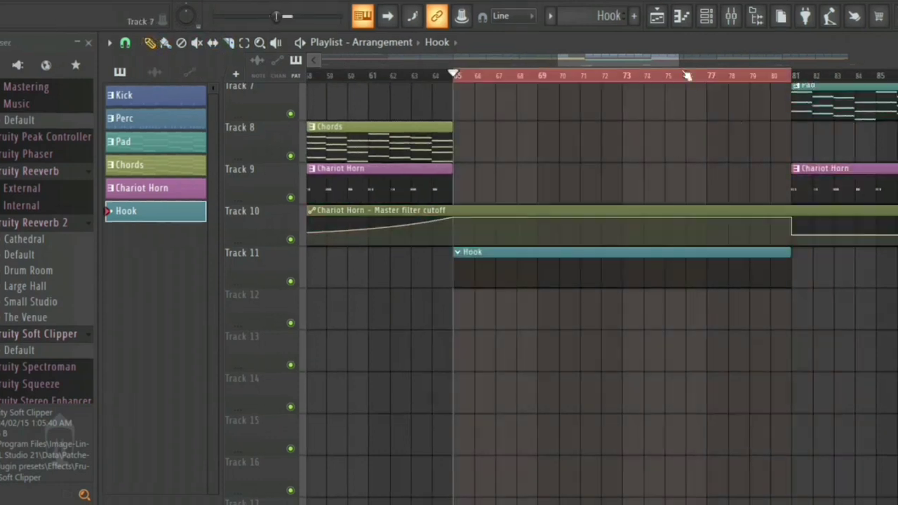
Step: Show the Unsorted channel group in the Channel rack and add a Fruity DX10 synth channel
click(706, 21)
click(437, 84)
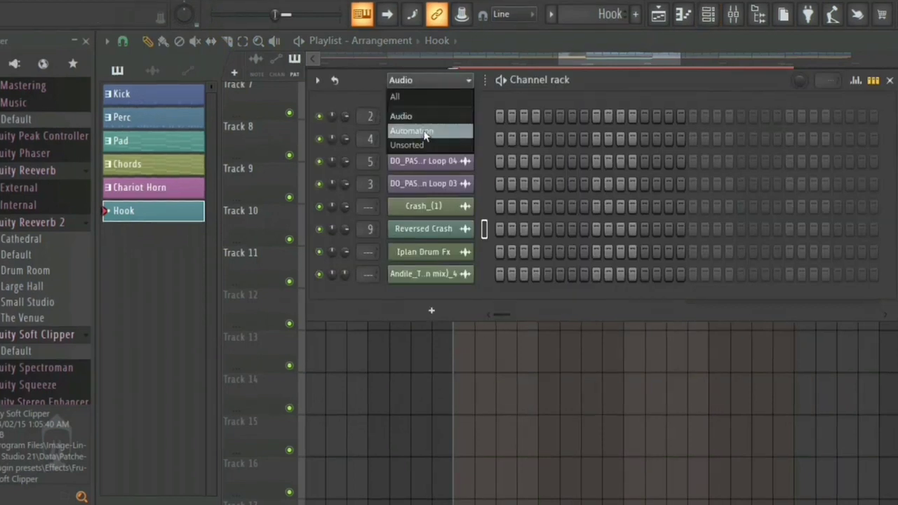
click(419, 140)
click(447, 383)
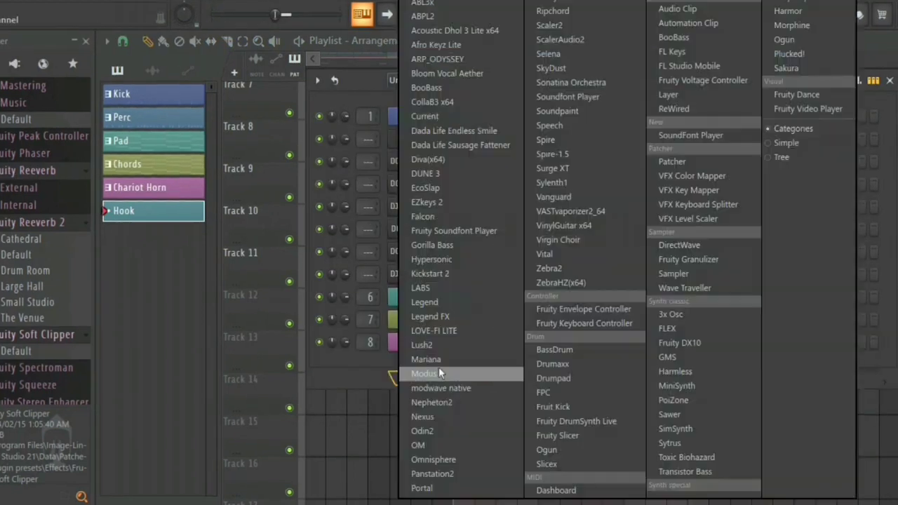
click(680, 342)
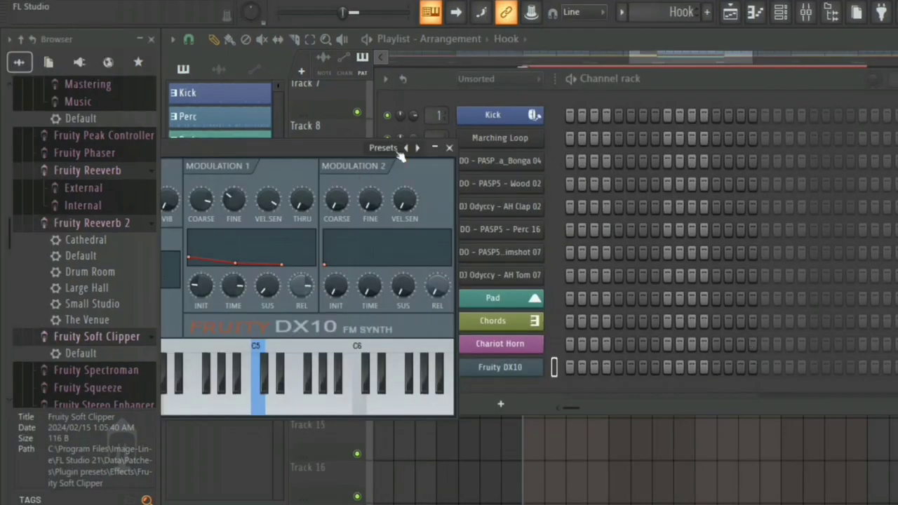
Step: Load the Log Drum preset in Fruity DX10
click(394, 149)
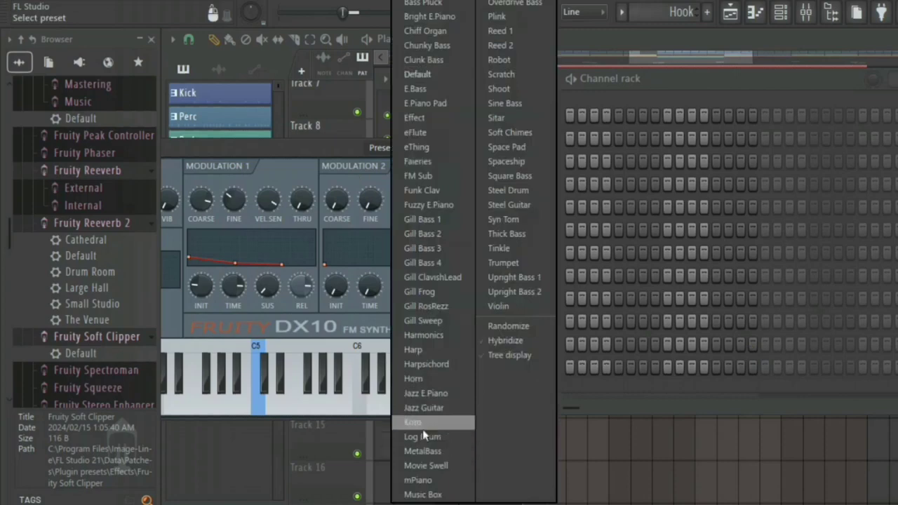
click(423, 436)
click(395, 149)
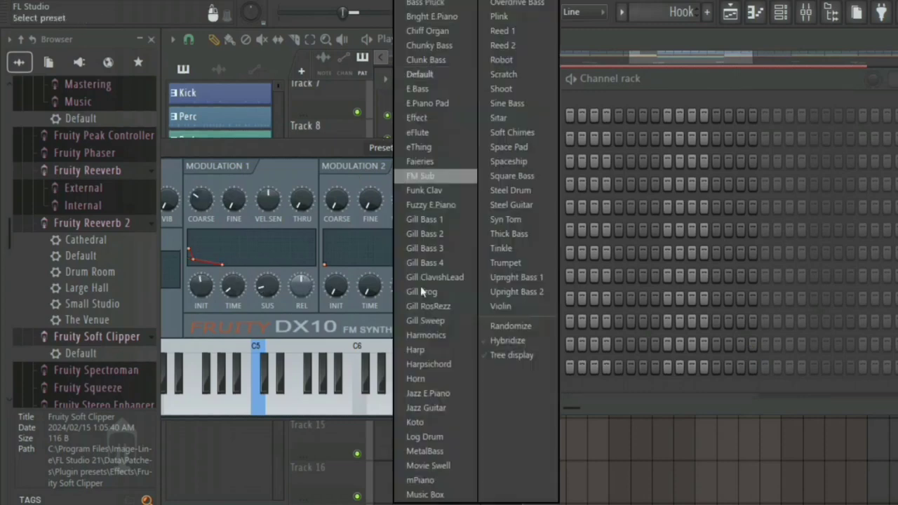
click(424, 437)
drag(322, 151, 602, 132)
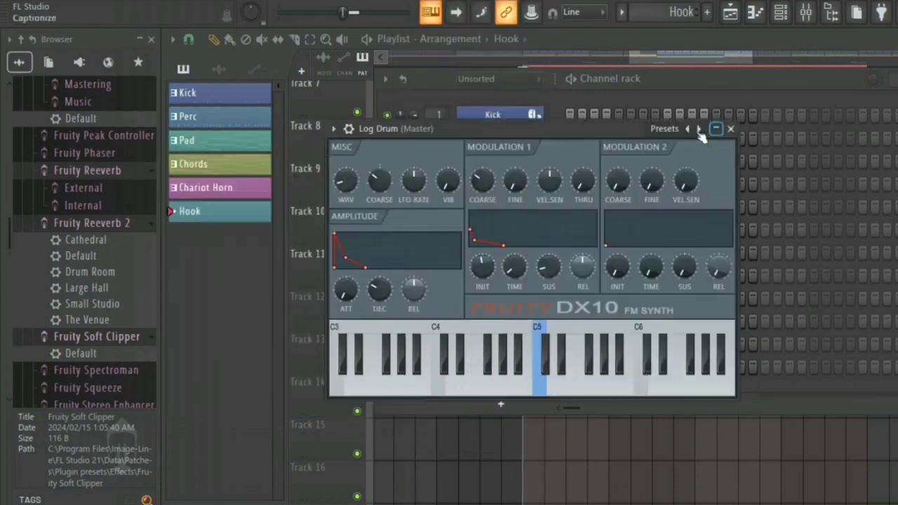
Step: Close the synth window and place an F#3 note at the start of bar 1 in the Log Drum piano roll
click(731, 129)
click(35, 218)
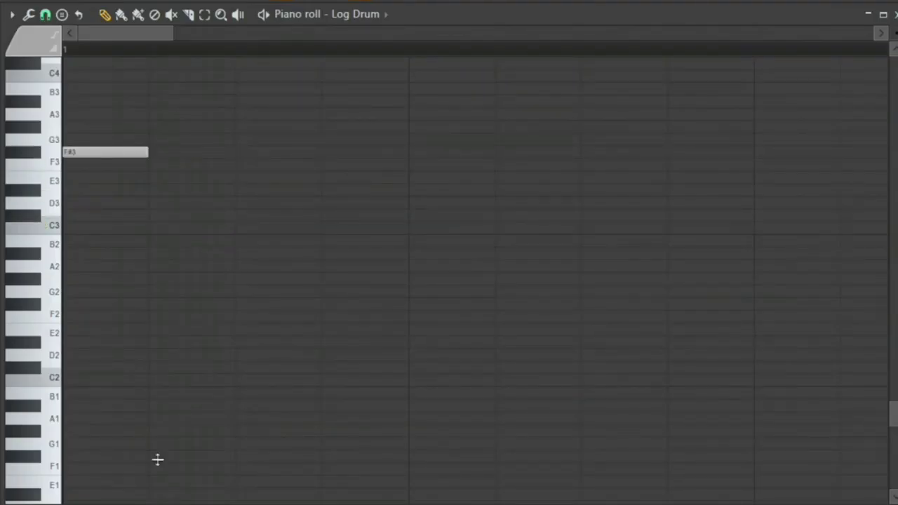
drag(158, 460, 147, 383)
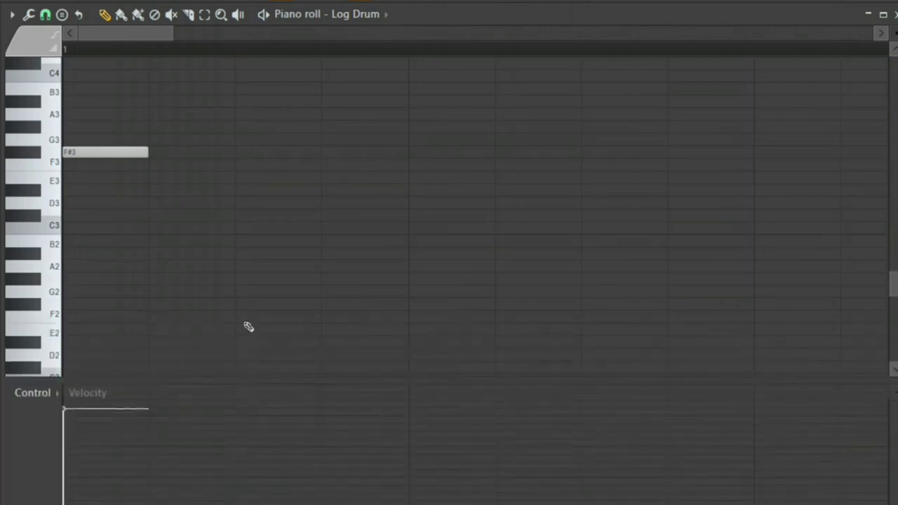
key(space)
key(space)
key(space)
drag(213, 383, 188, 502)
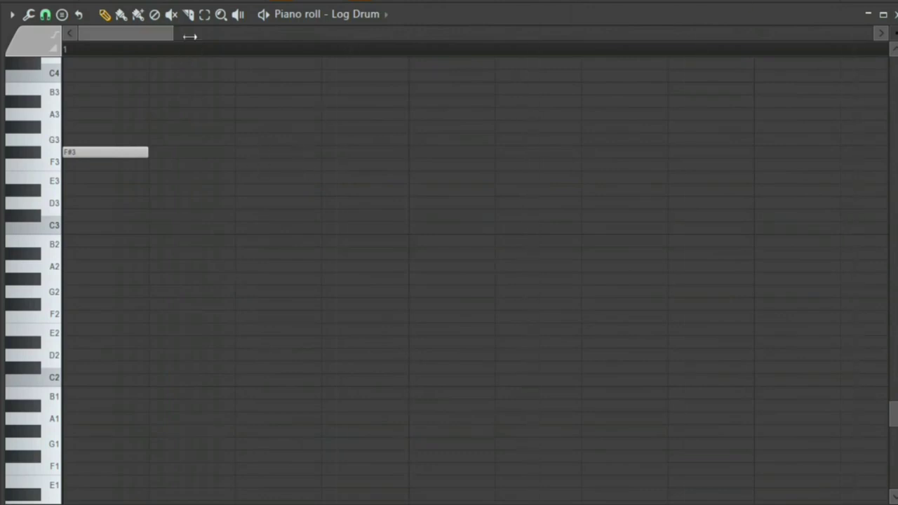
Step: Add two more F#3 notes in bar 1 of the Log Drum pattern, on steps 7 and 13, and audition it
drag(190, 37, 456, 38)
scroll(232, 500, down, 3)
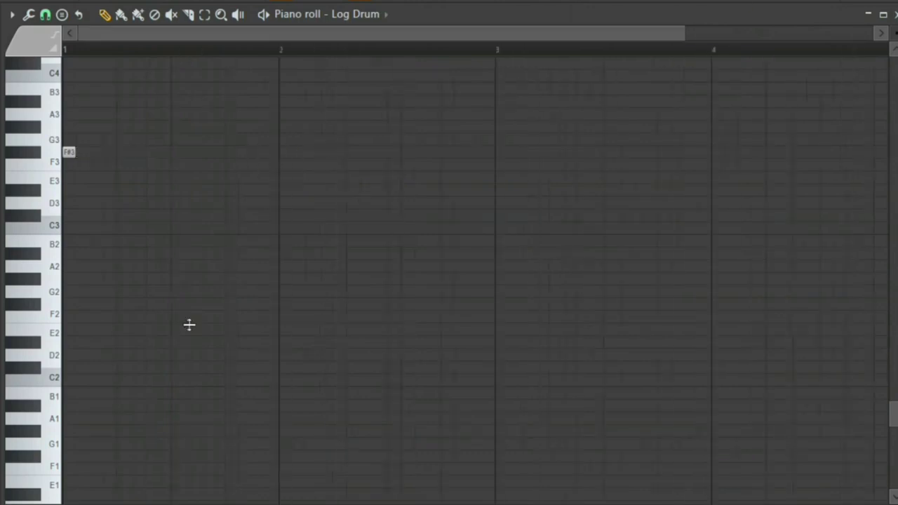
drag(190, 324, 181, 273)
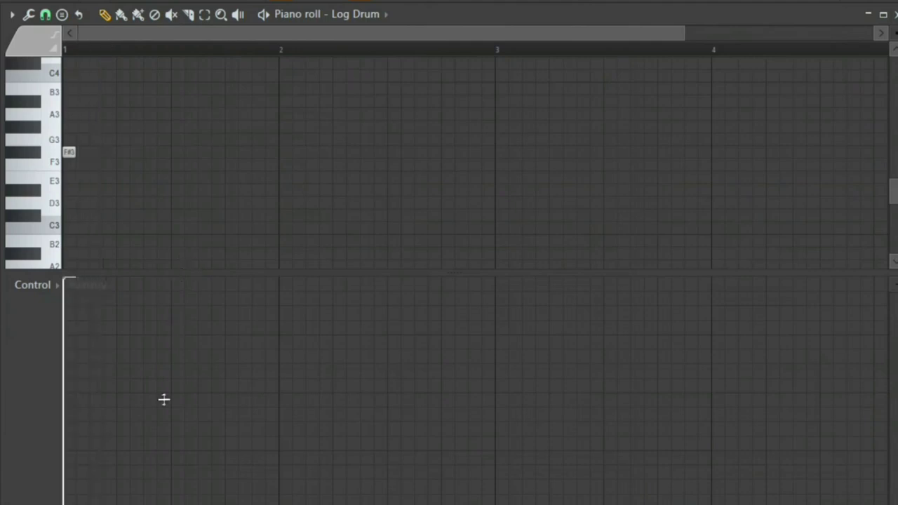
drag(164, 399, 159, 426)
key(space)
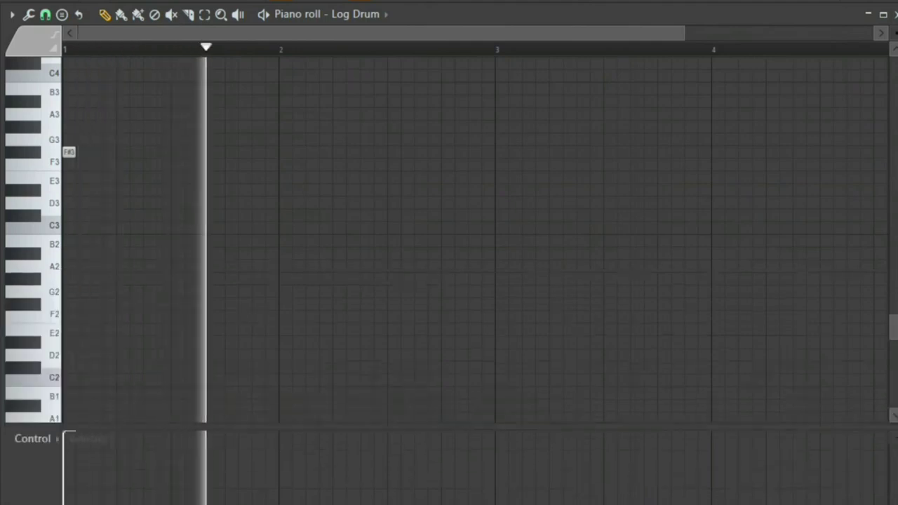
key(space)
key(space)
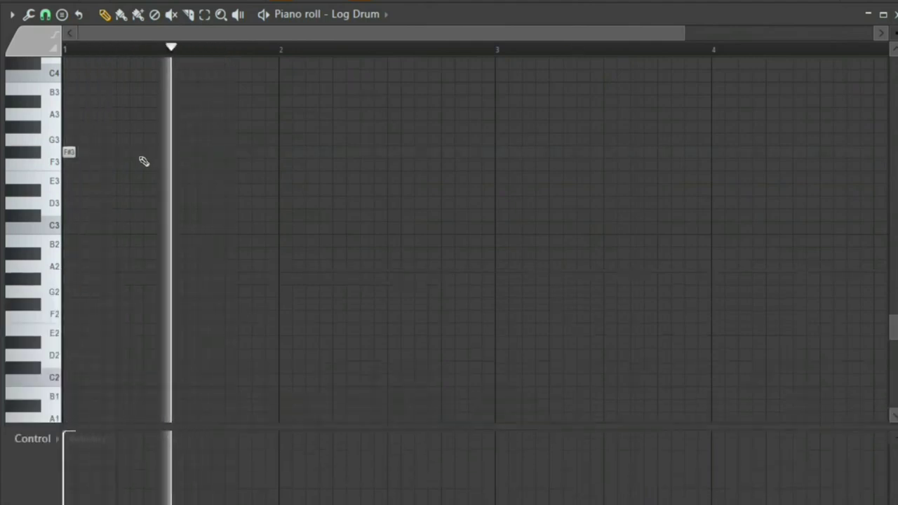
key(space)
key(space)
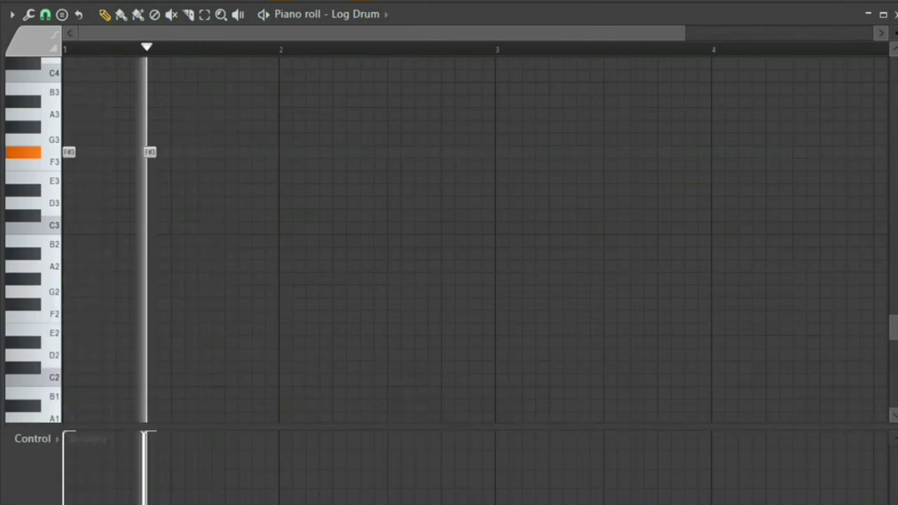
click(232, 153)
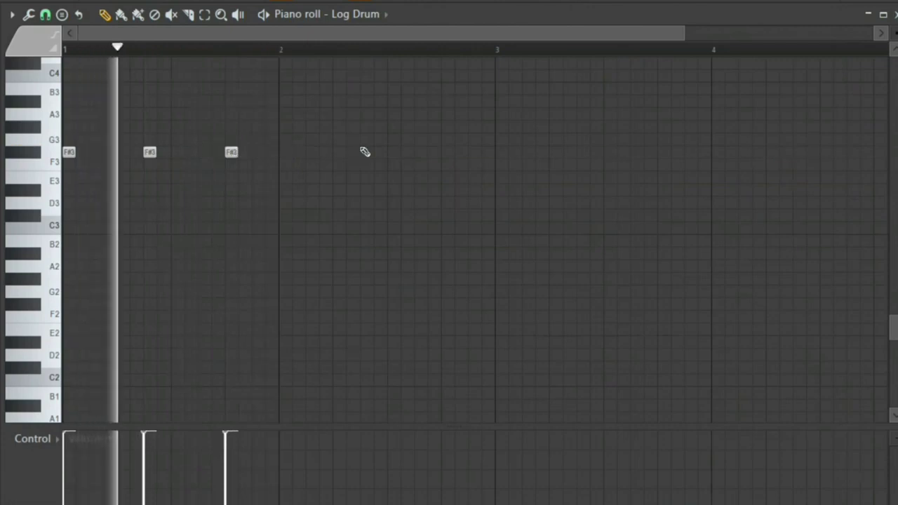
Step: Add F#3 notes to bar 2 of the Log Drum pattern, on steps 1, 11 and 13
click(285, 153)
scroll(475, 177, up, 3)
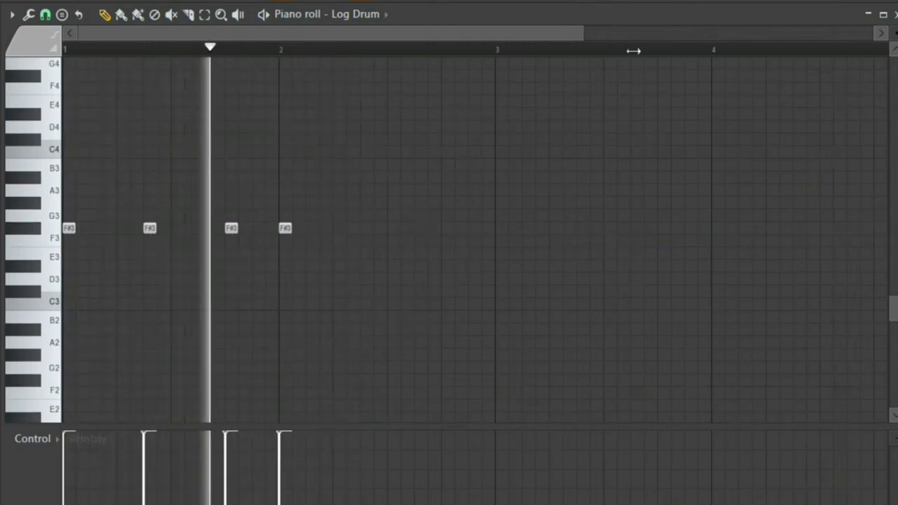
drag(633, 51, 673, 59)
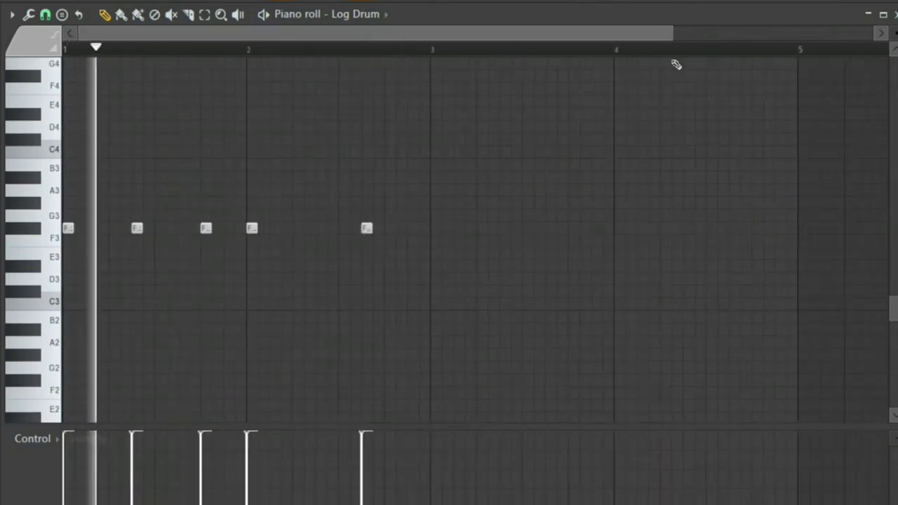
click(387, 229)
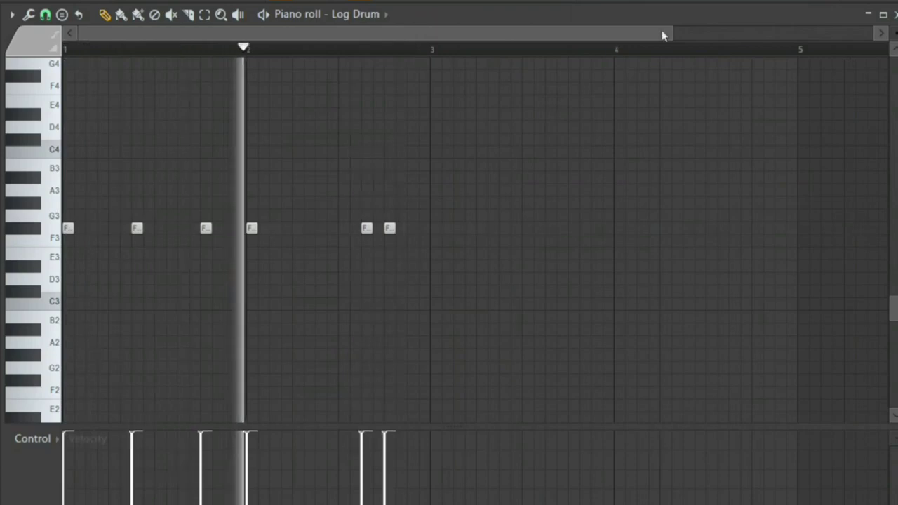
Step: Add F#3 notes on steps 9 and 13 of bar 3, steps 1, 9 and 11 of bar 4, and the start of bar 5
drag(663, 35, 763, 52)
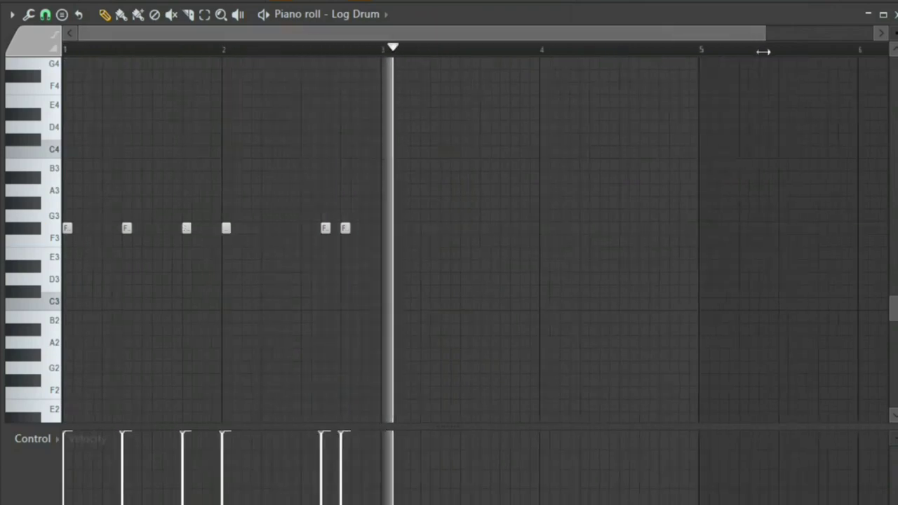
click(468, 229)
click(508, 229)
click(543, 233)
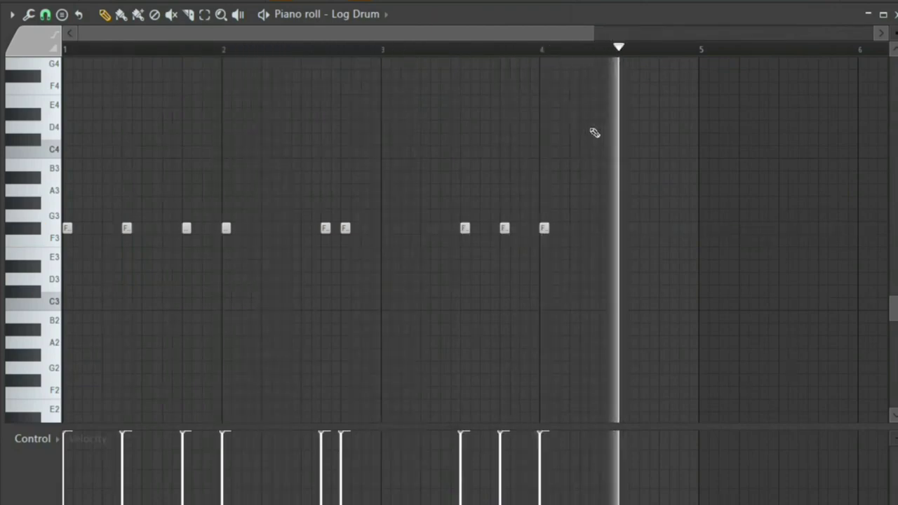
click(644, 233)
click(624, 234)
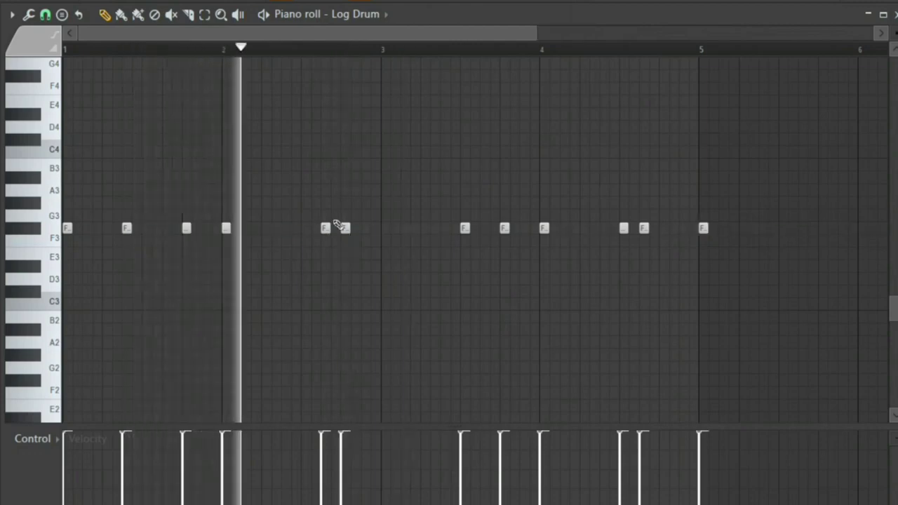
key(space)
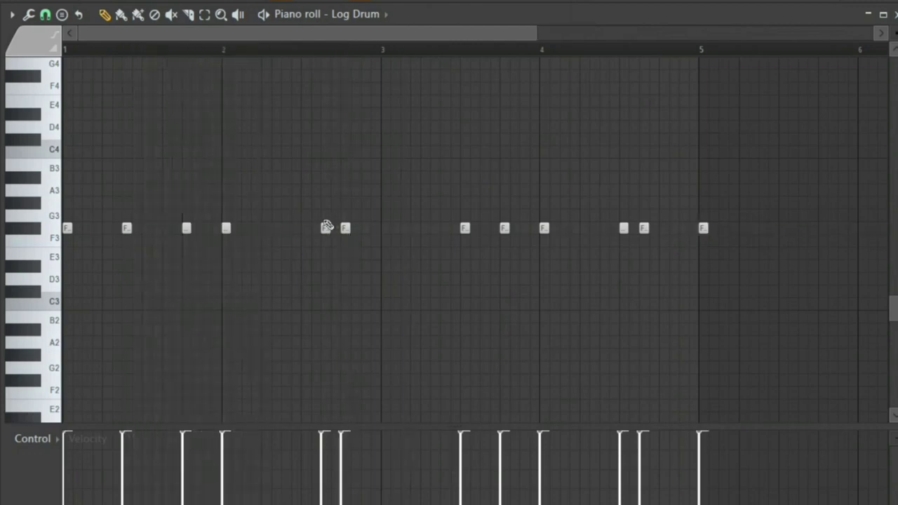
Step: Transpose all the Log Drum notes down to C#3 and play the pattern
key(space)
key(Down)
key(Down)
key(Down)
key(Down)
key(Down)
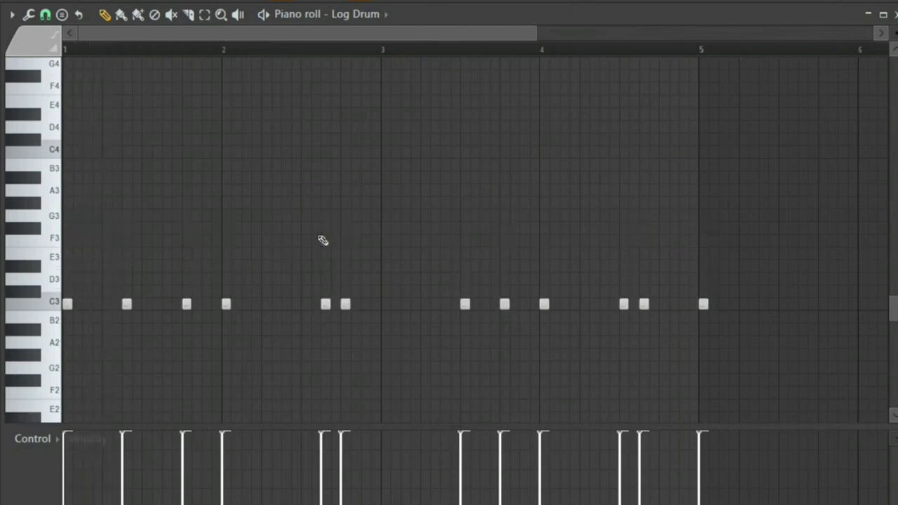
key(Up)
key(space)
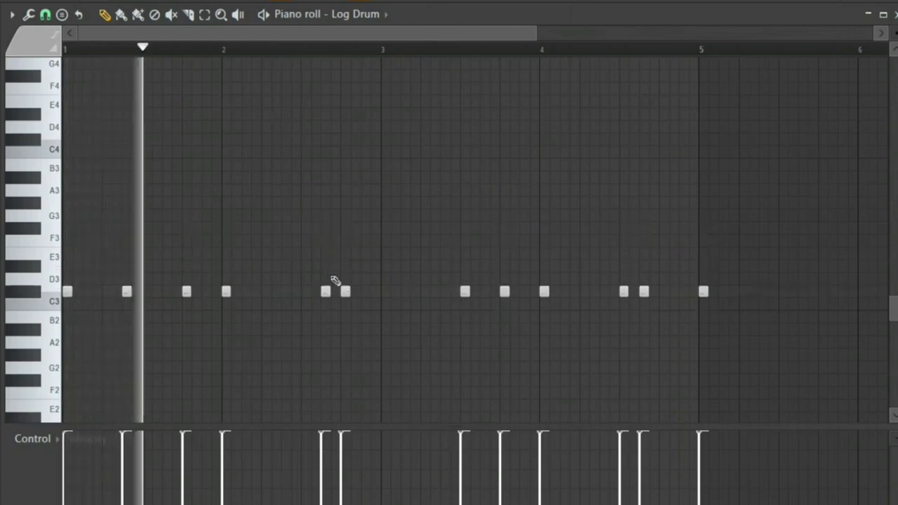
Step: Lower the bar 2 note on step 11 to B2, raise the one on step 13 to F#3, and audition the change
drag(325, 292, 325, 316)
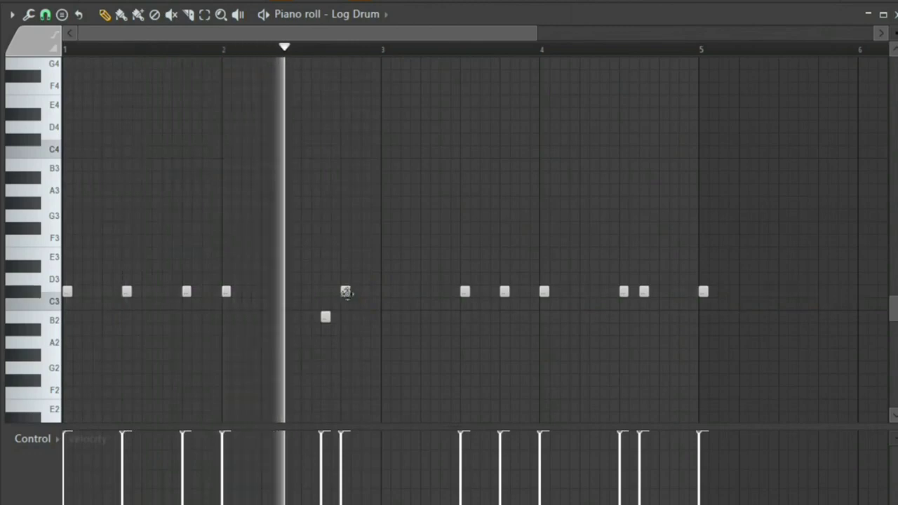
drag(345, 291, 345, 226)
key(space)
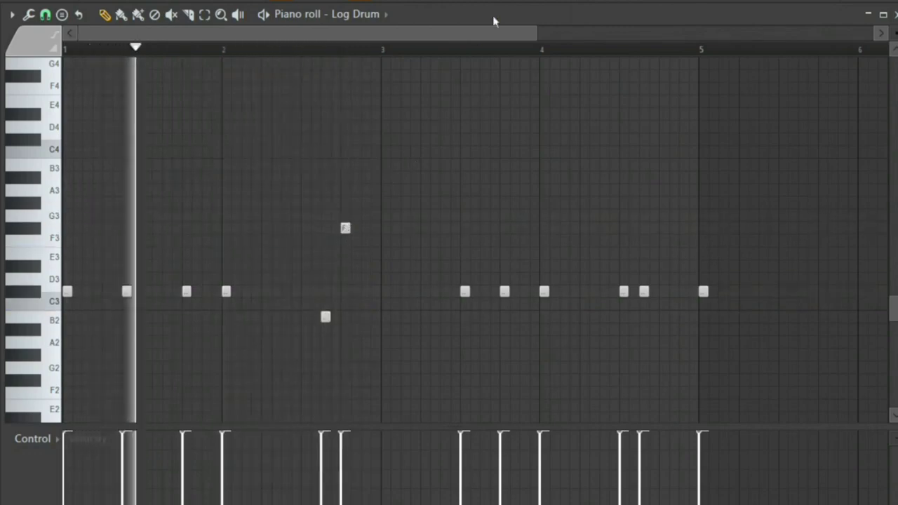
drag(537, 30, 601, 57)
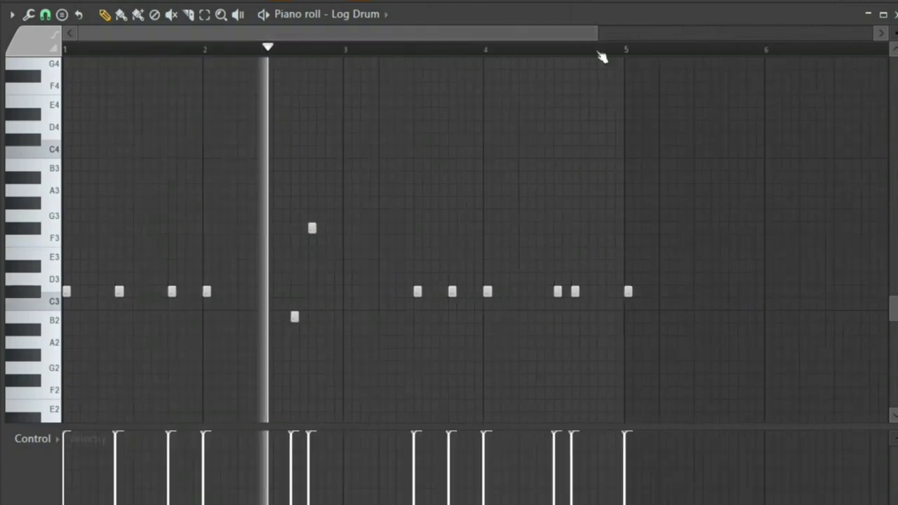
click(505, 291)
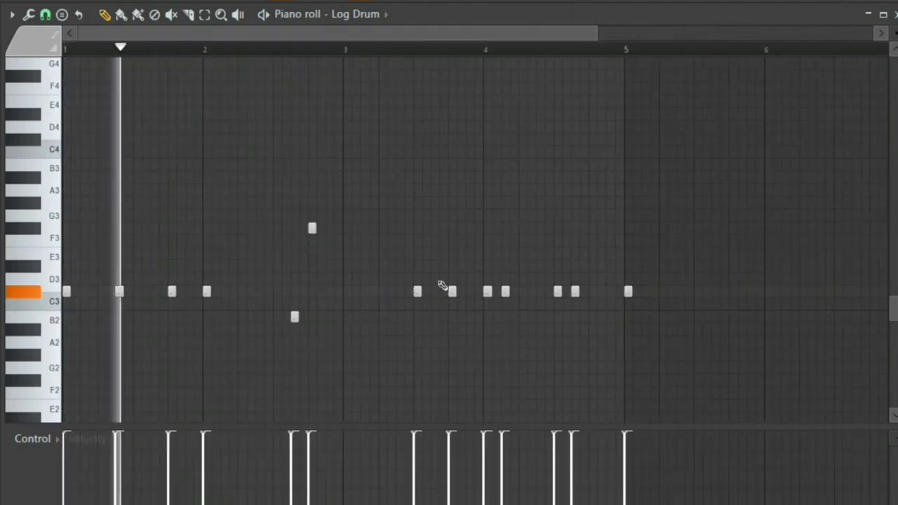
right_click(509, 293)
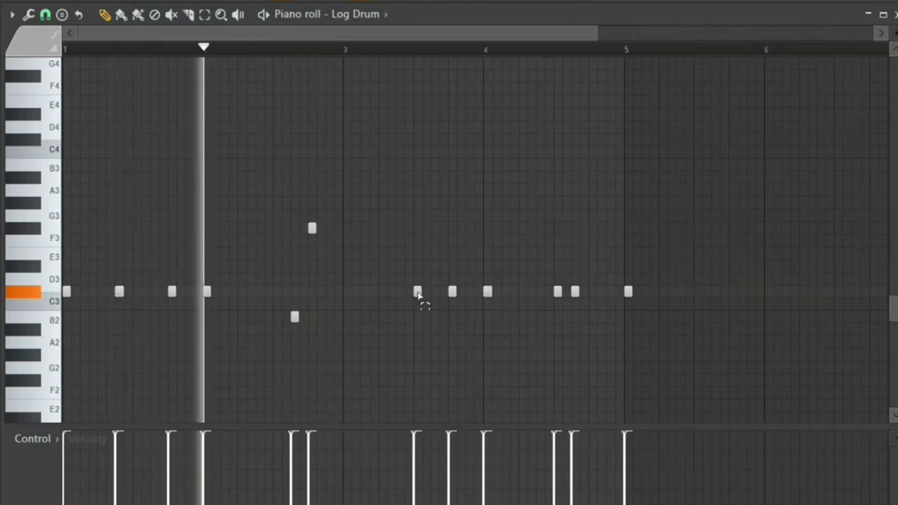
Step: Transpose the two bar 3 notes and the first bar 4 note up to F#3, and audition the pattern
drag(418, 293, 495, 296)
key(shift+Up)
key(shift+Up)
key(shift+Up)
key(shift+Up)
key(shift+Up)
key(shift+Up)
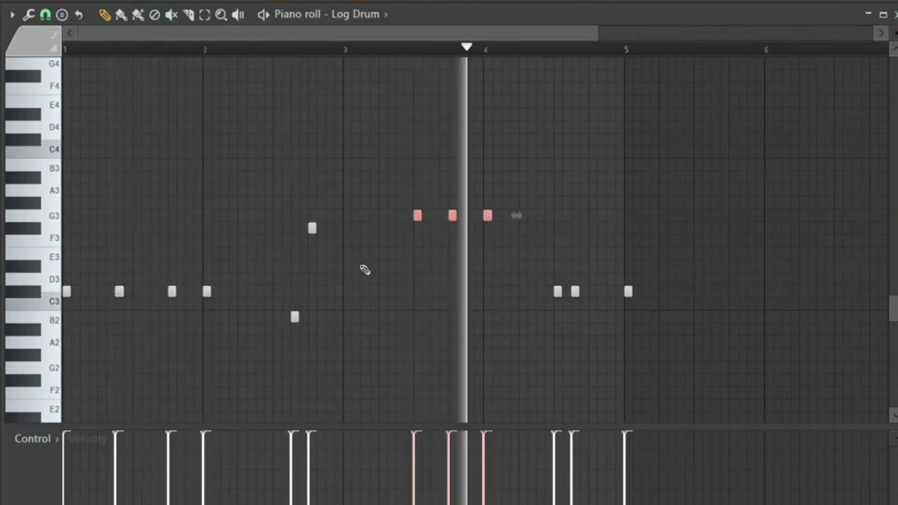
key(shift+Down)
key(space)
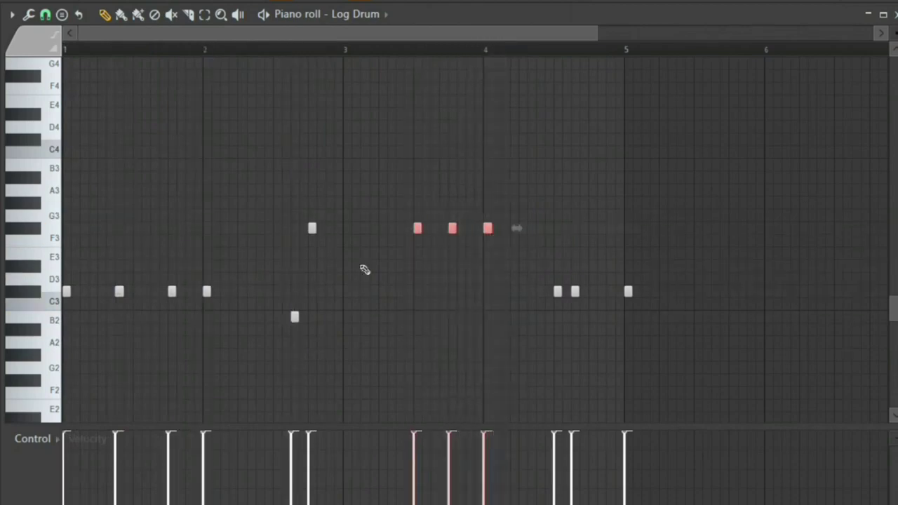
key(space)
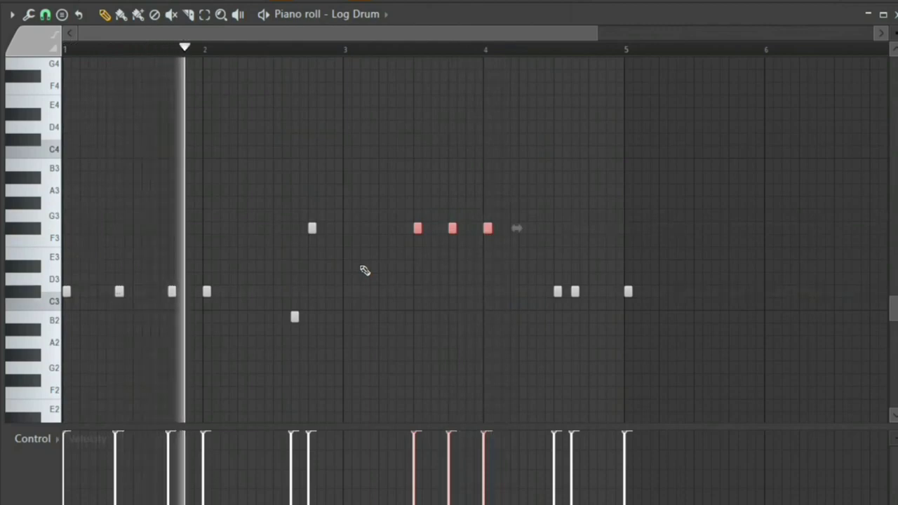
ctrl+click(364, 272)
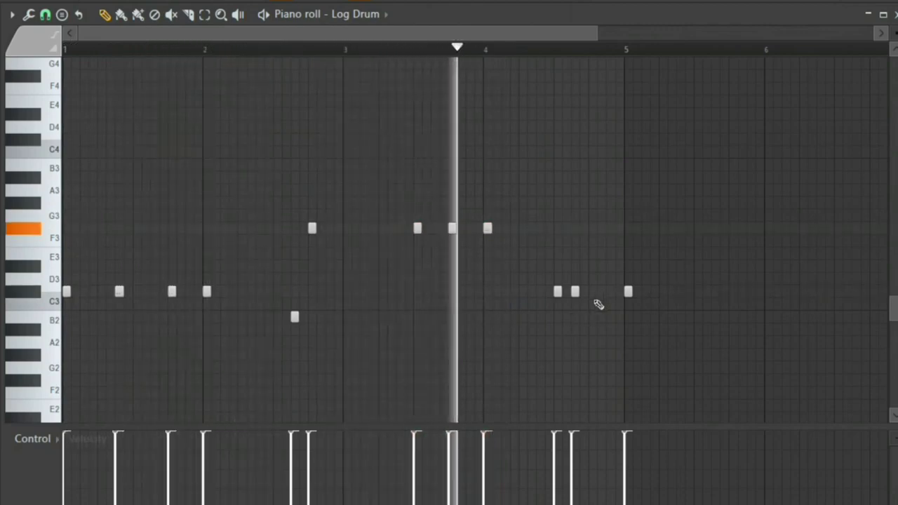
key(space)
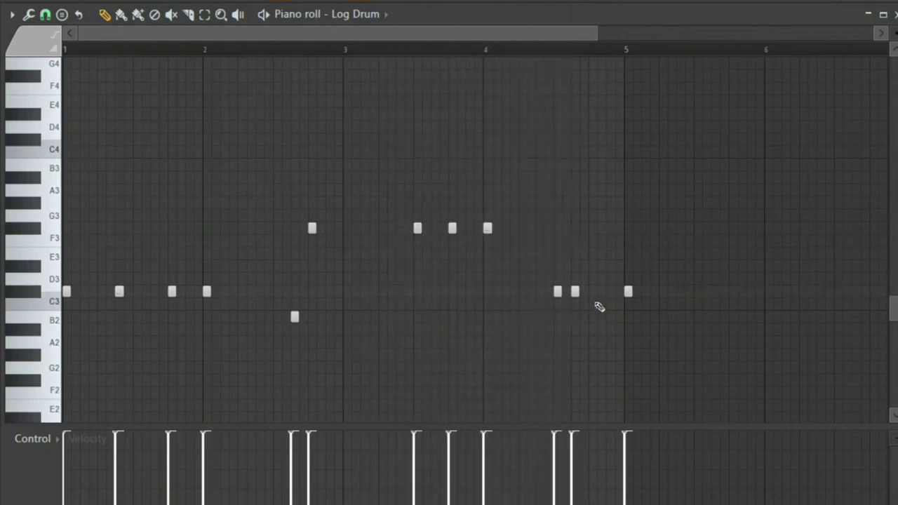
Step: Raise the last two notes of bar 4 to E3 and play the pattern back from bar 4
click(600, 302)
right_click(600, 303)
drag(592, 306, 501, 275)
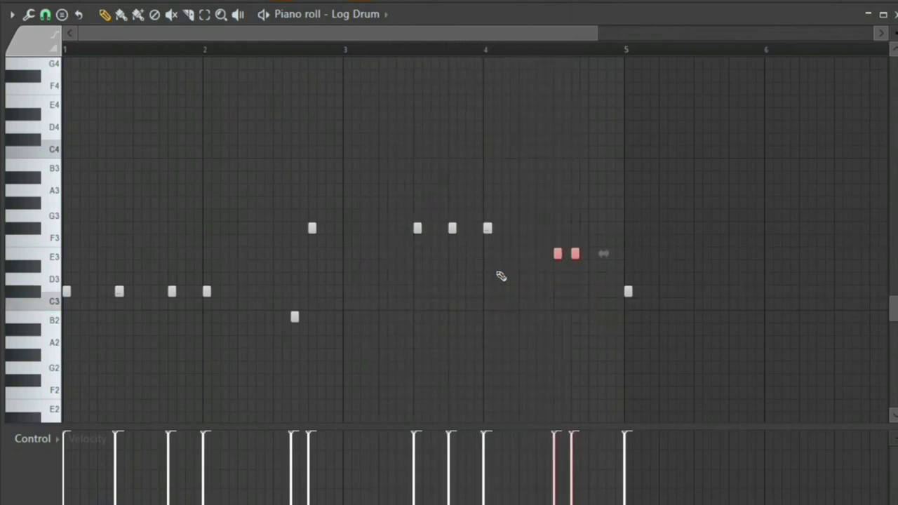
key(space)
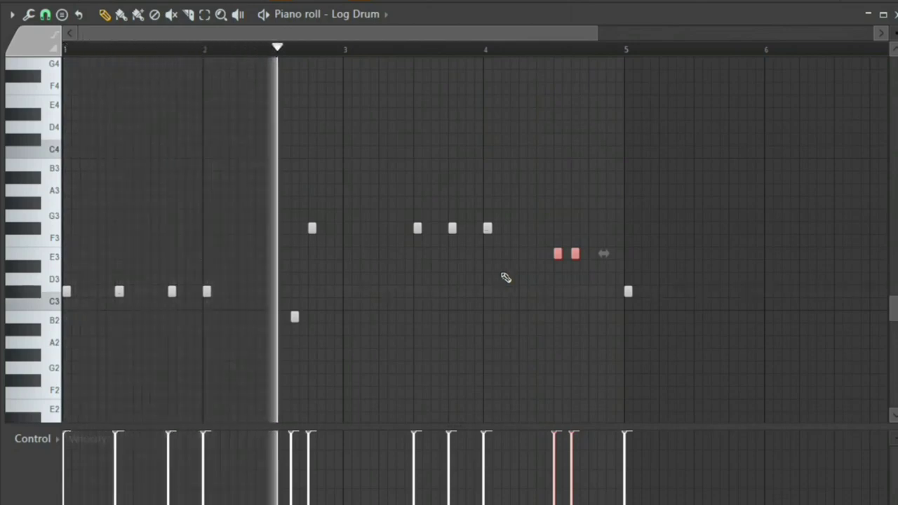
click(489, 51)
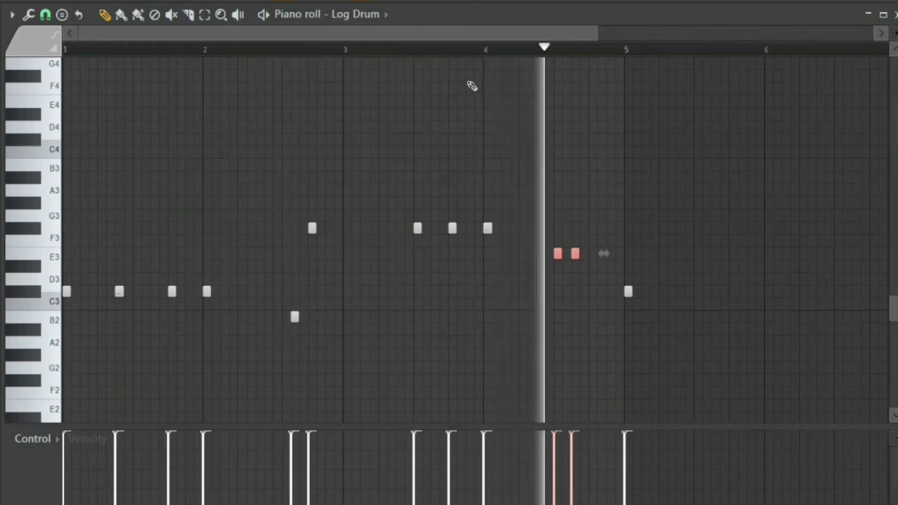
key(space)
key(space)
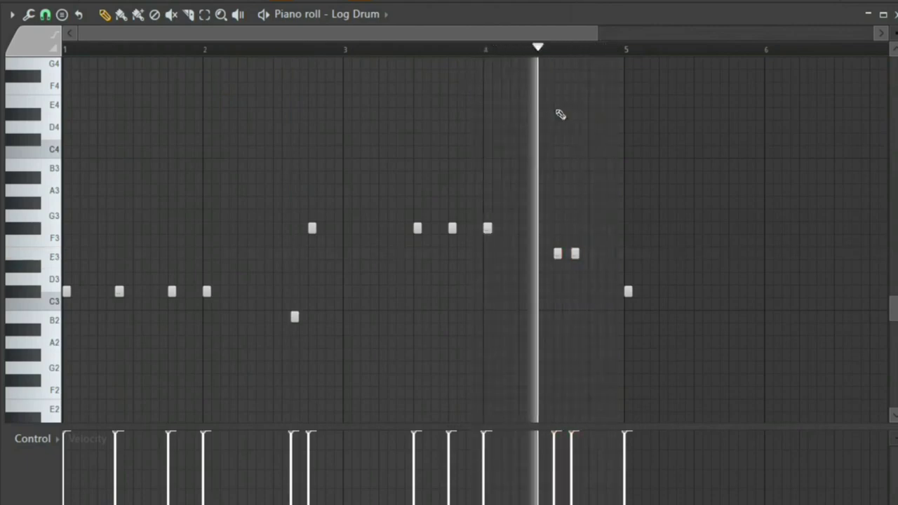
key(space)
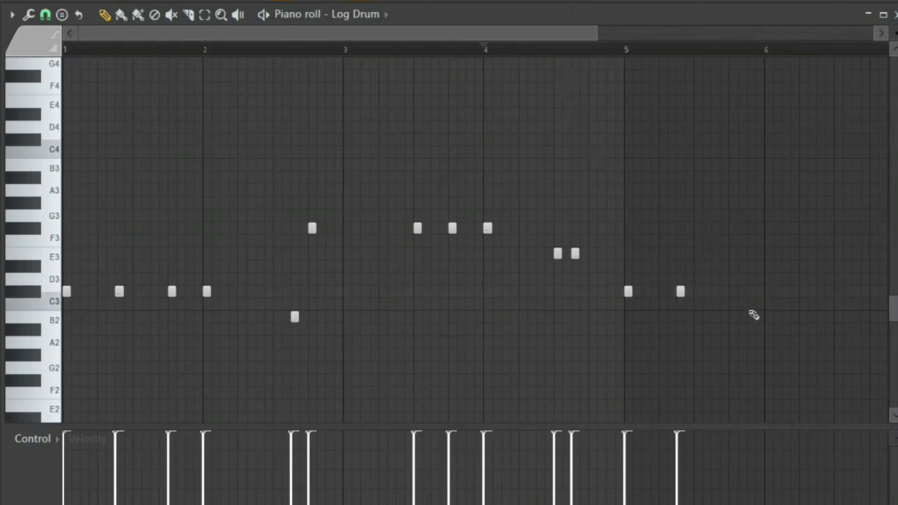
click(732, 293)
click(768, 293)
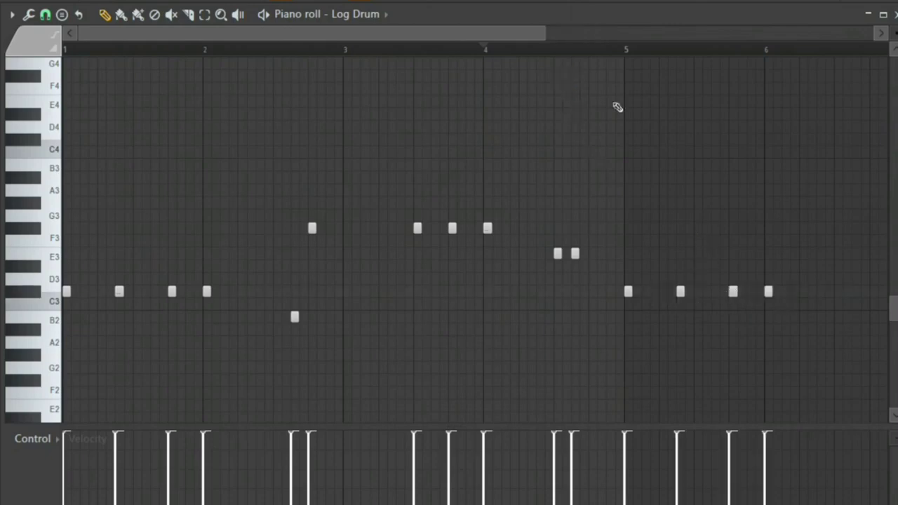
drag(540, 31, 882, 138)
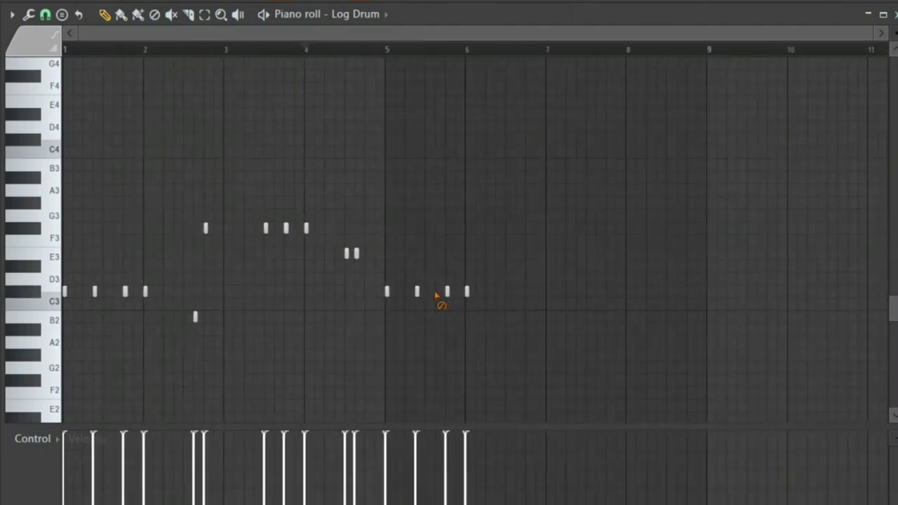
Step: Delete all notes from bar 5 onward, duplicate the four-bar pattern into bars 5 to 8, and play it
right_click(466, 292)
right_click(447, 291)
right_click(417, 292)
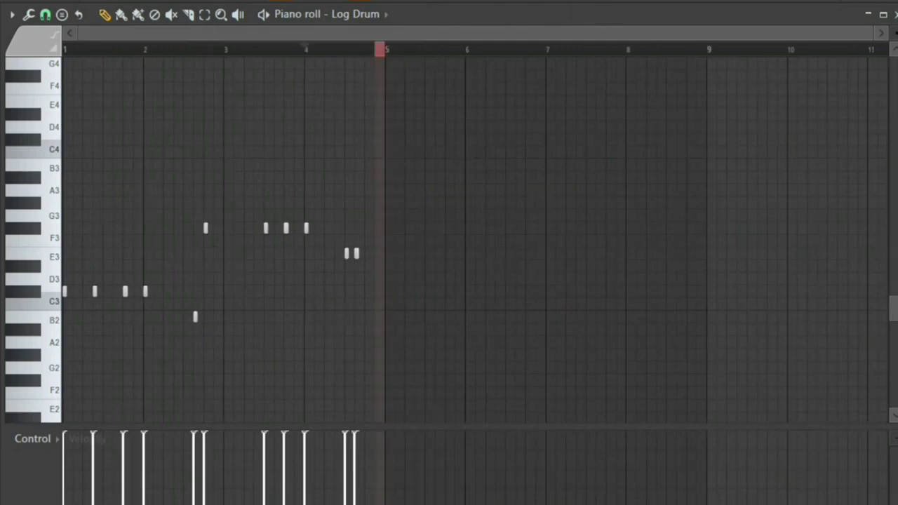
key(ctrl+a)
key(ctrl+b)
key(space)
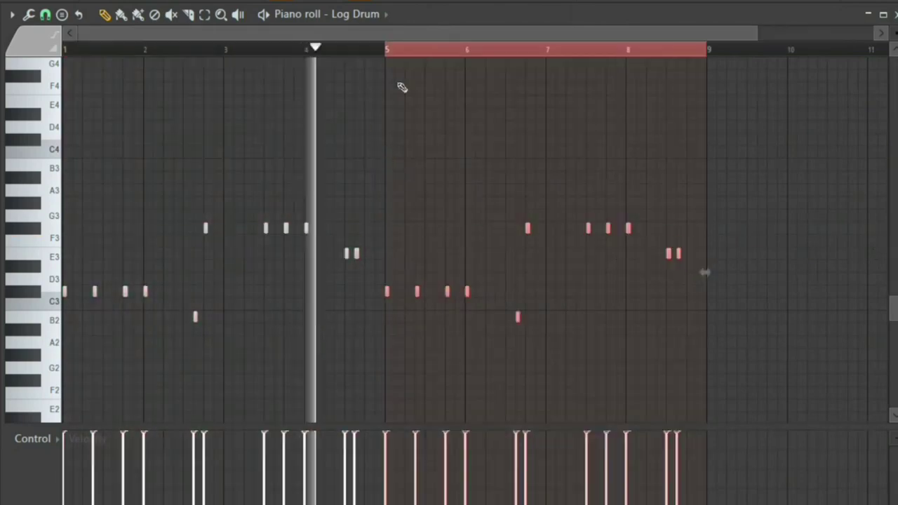
drag(786, 71, 729, 69)
ctrl+click(704, 70)
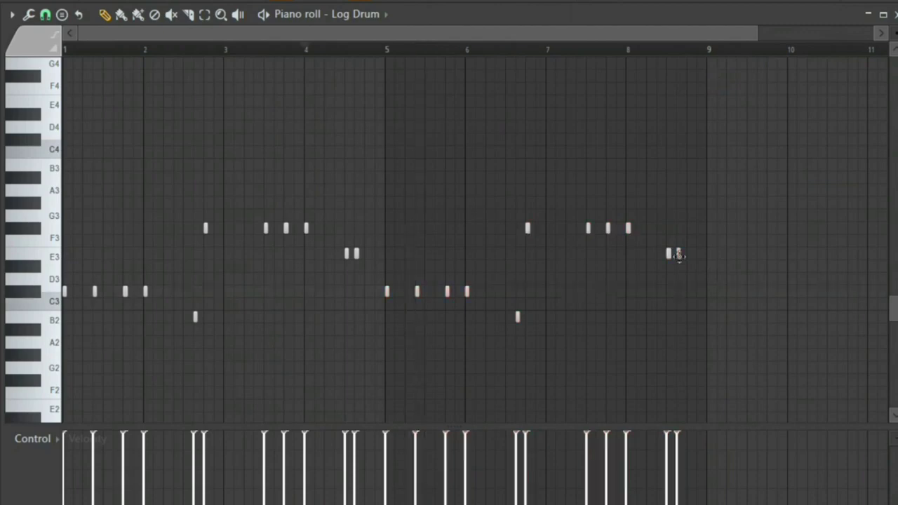
Step: Replace the last E3 note in bar 8 with E3 notes on steps 12 and 14, and audition the ending from bar 8
click(680, 254)
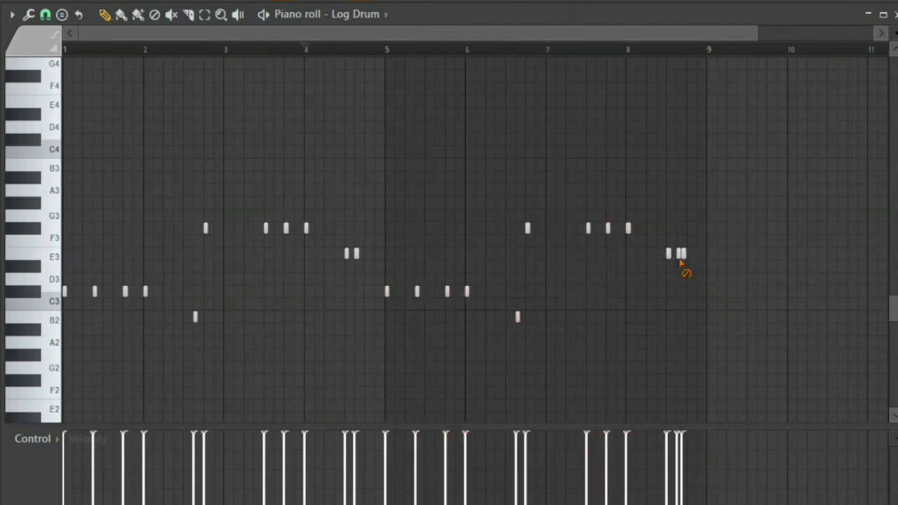
click(694, 255)
key(space)
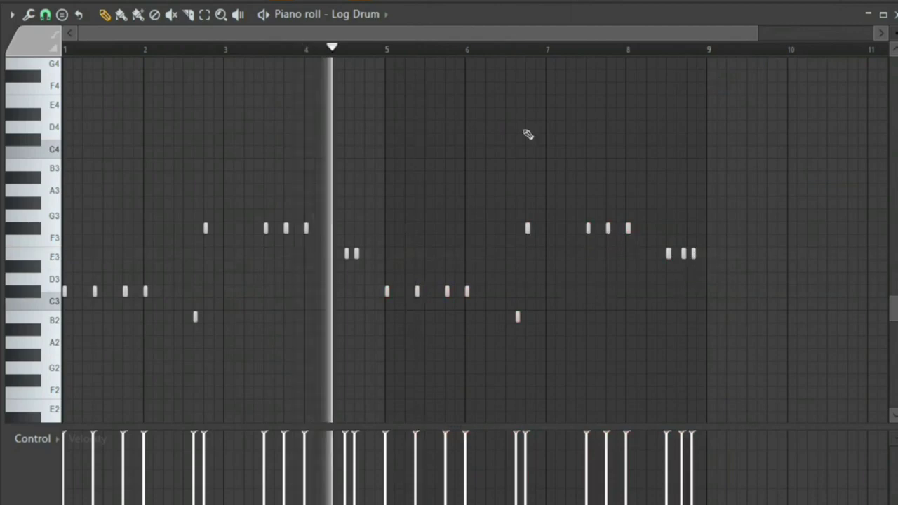
key(space)
click(630, 50)
key(space)
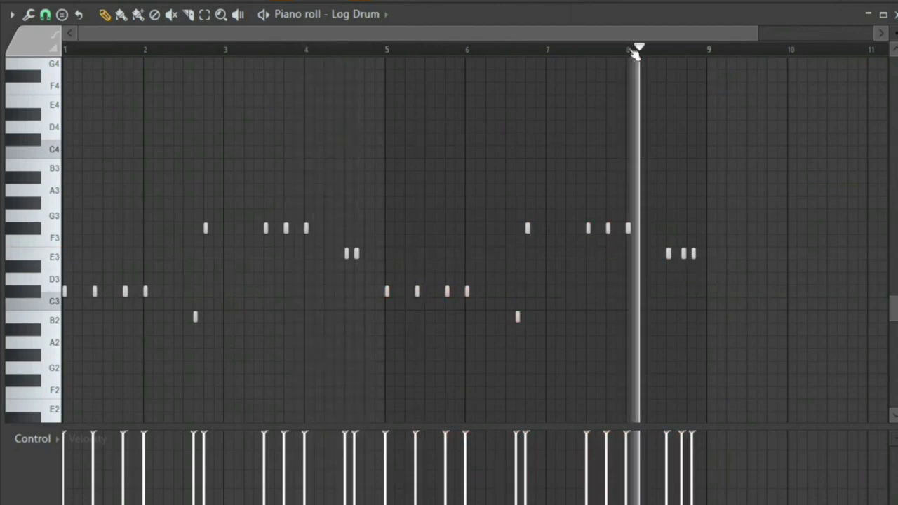
key(space)
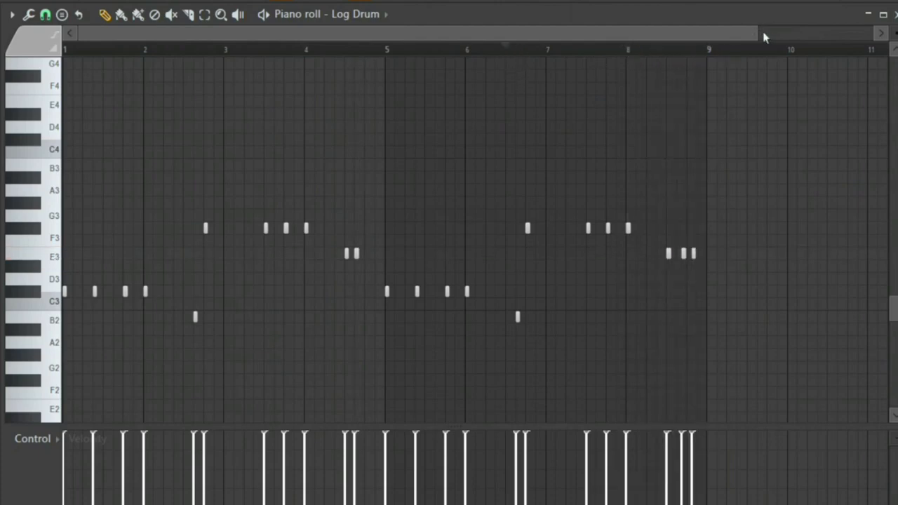
drag(764, 37, 470, 41)
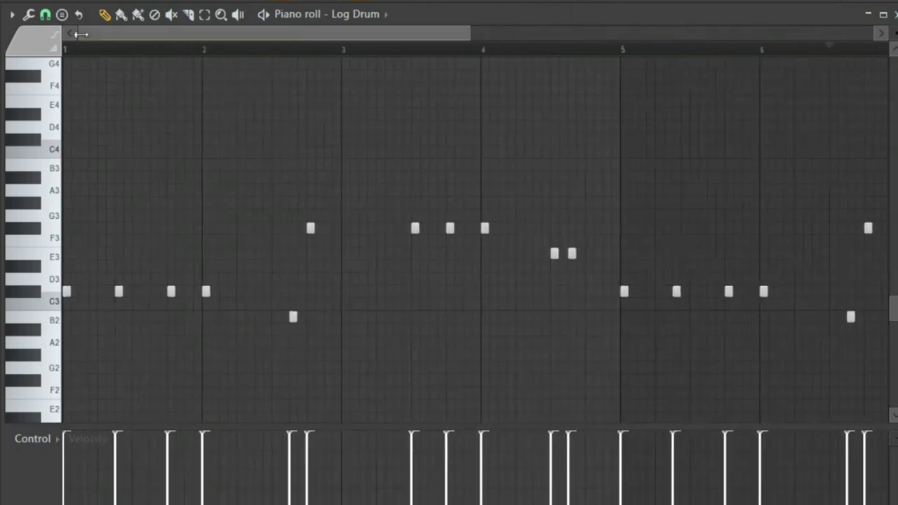
drag(89, 37, 499, 101)
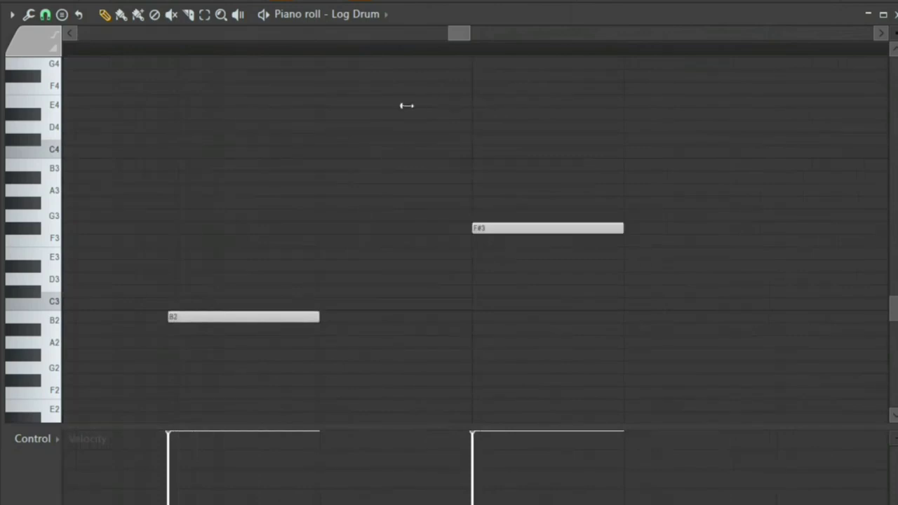
Step: Set the piano roll to a sub-step snap and shorten the B2 note in bar 6 to a quarter step
drag(407, 105, 90, 99)
click(49, 16)
click(66, 107)
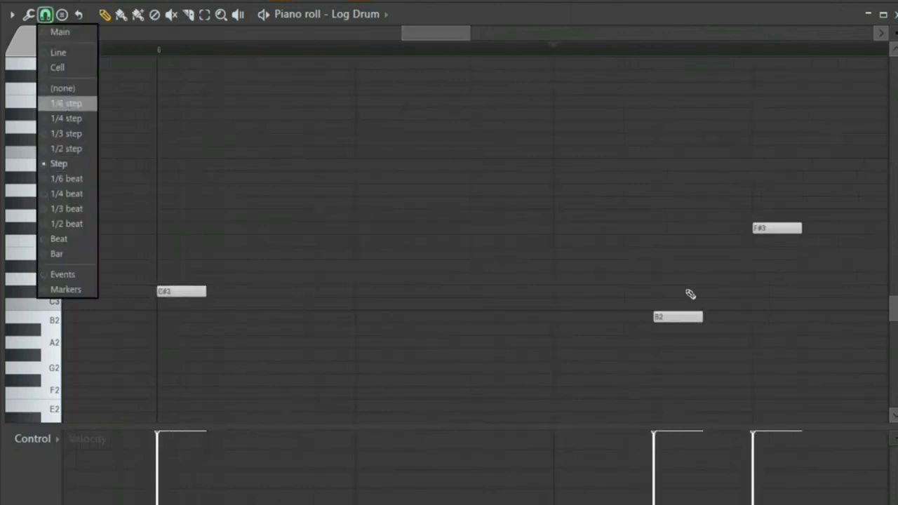
drag(704, 315, 664, 317)
Step: Duplicate the shortened B2 note seven times in a row so the roll fills up to the F#3 note in bar 6
mouse_move(697, 341)
mouse_down()
mouse_move(624, 311)
mouse_move(636, 313)
mouse_up()
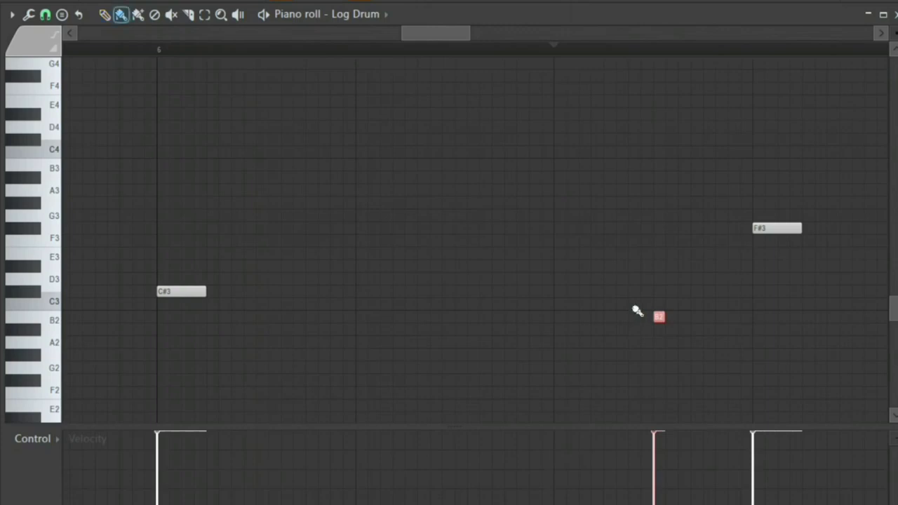
key(ctrl+b)
key(ctrl+b)
key(ctrl+b)
key(ctrl+b)
key(ctrl+b)
key(ctrl+b)
key(ctrl+b)
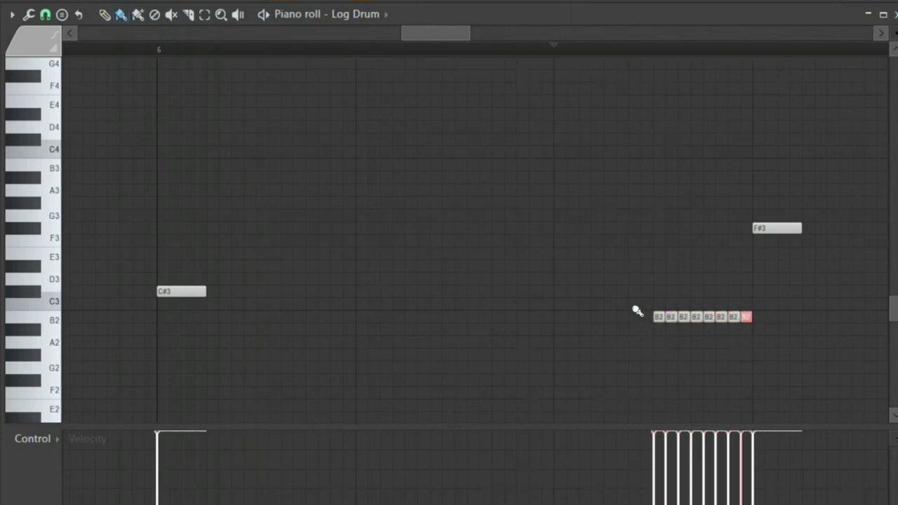
Step: Randomize the velocities of the eight B2 roll notes with bipolar variation, accept it, and audition the roll
drag(810, 362, 608, 297)
key(alt+r)
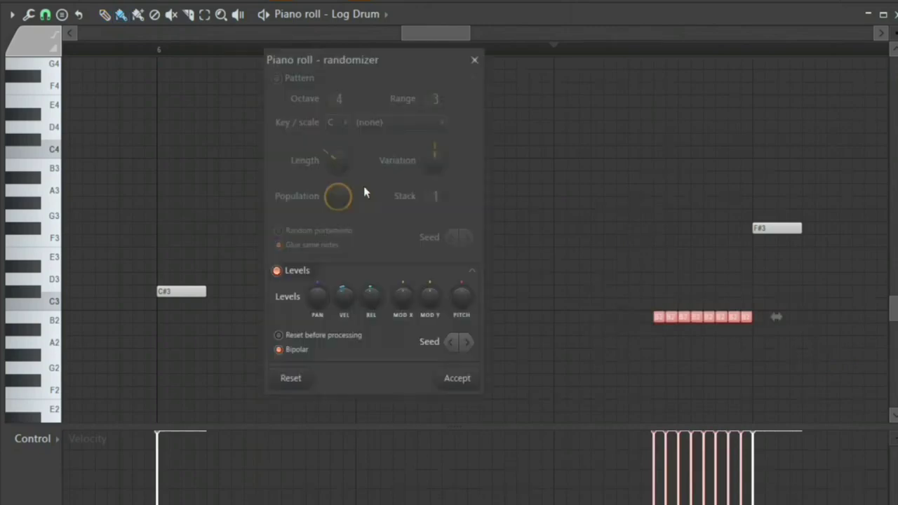
drag(343, 296, 344, 330)
key(space)
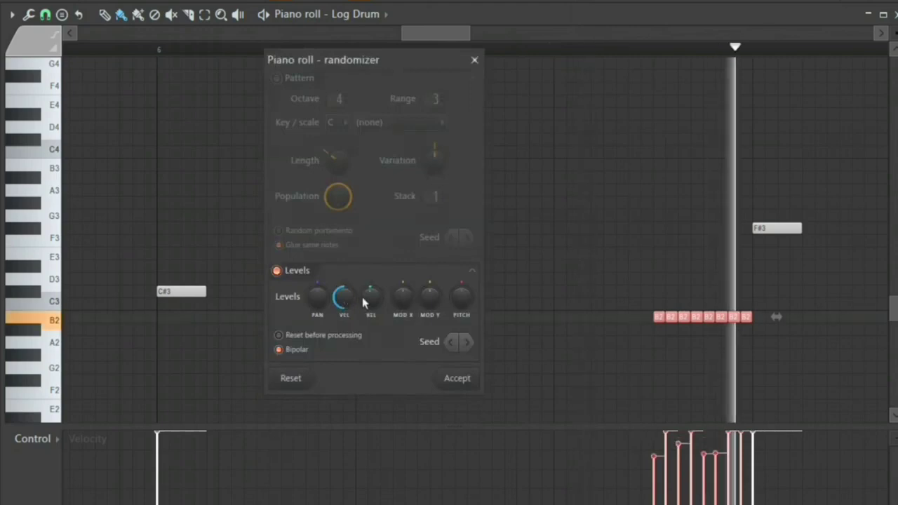
click(468, 382)
ctrl+click(420, 186)
key(space)
key(space)
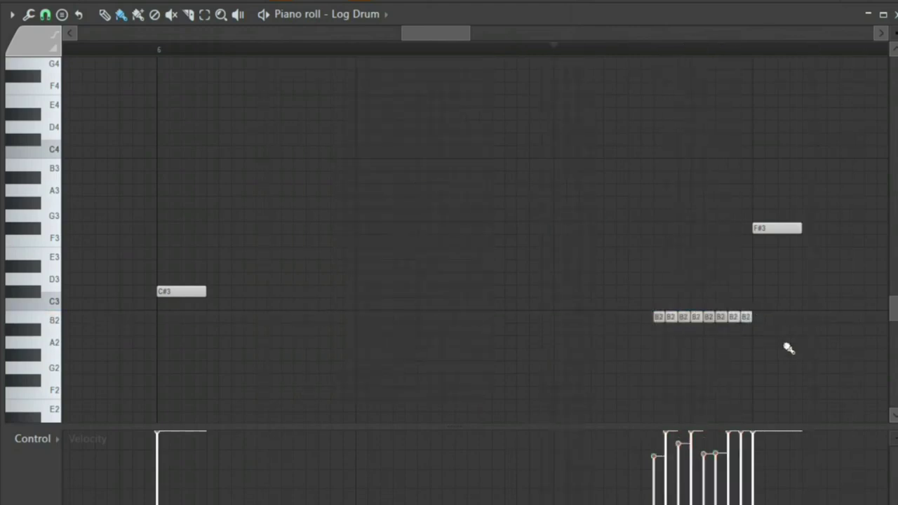
key(space)
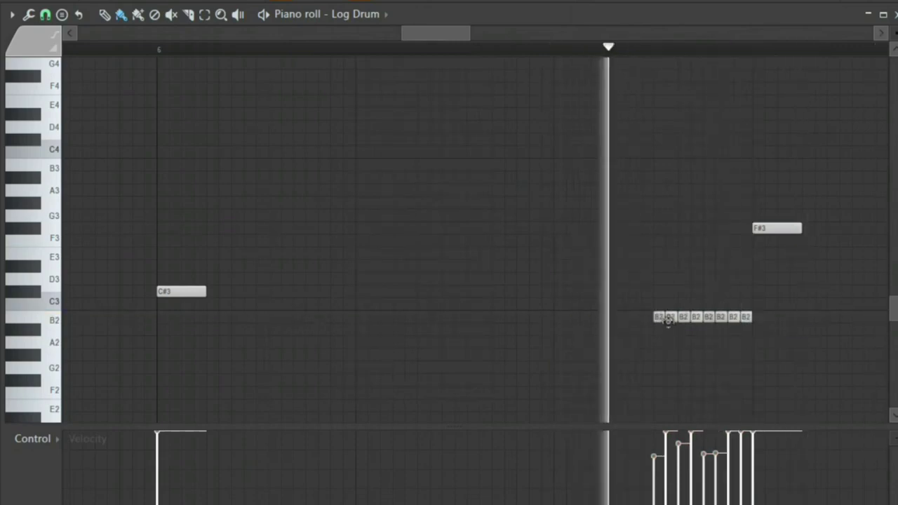
Step: Turn note snapping off, shorten the B2 roll notes so gaps separate them, and play the roll back
drag(767, 343, 617, 312)
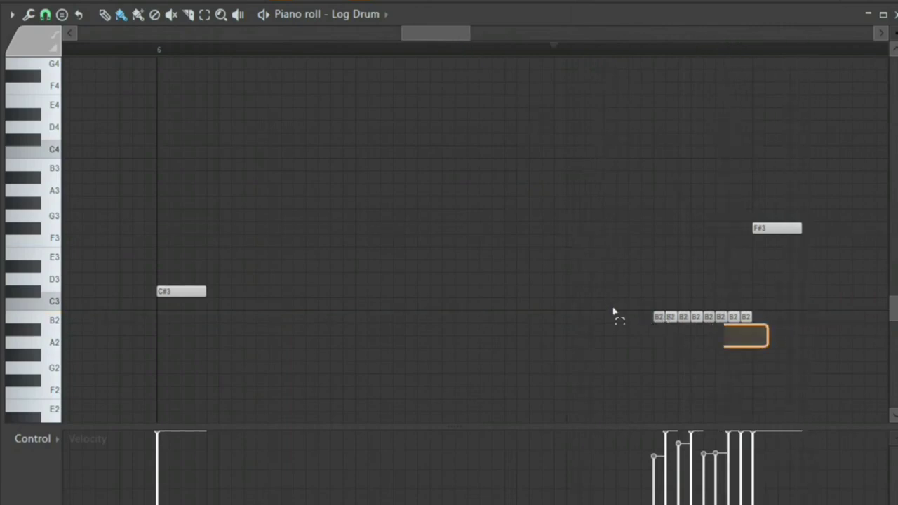
click(46, 15)
click(72, 95)
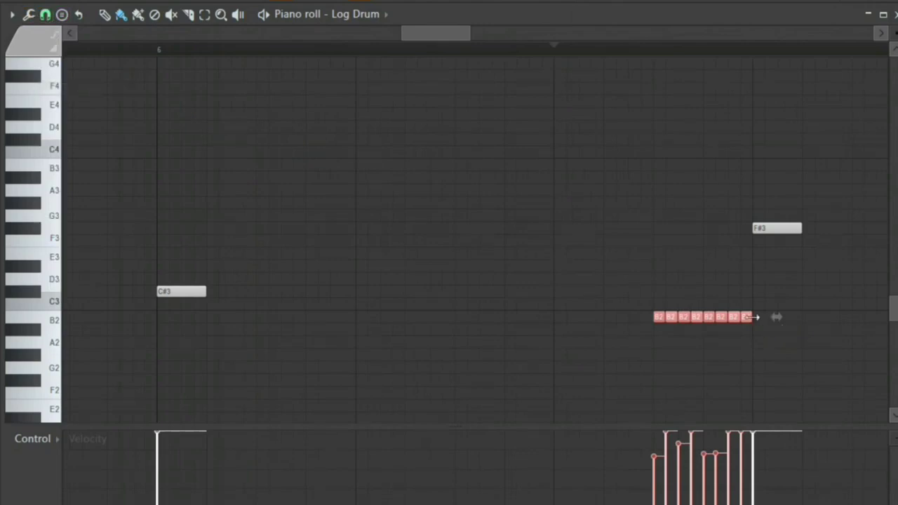
mouse_move(753, 317)
mouse_down()
mouse_move(735, 329)
mouse_move(751, 320)
mouse_up()
key(space)
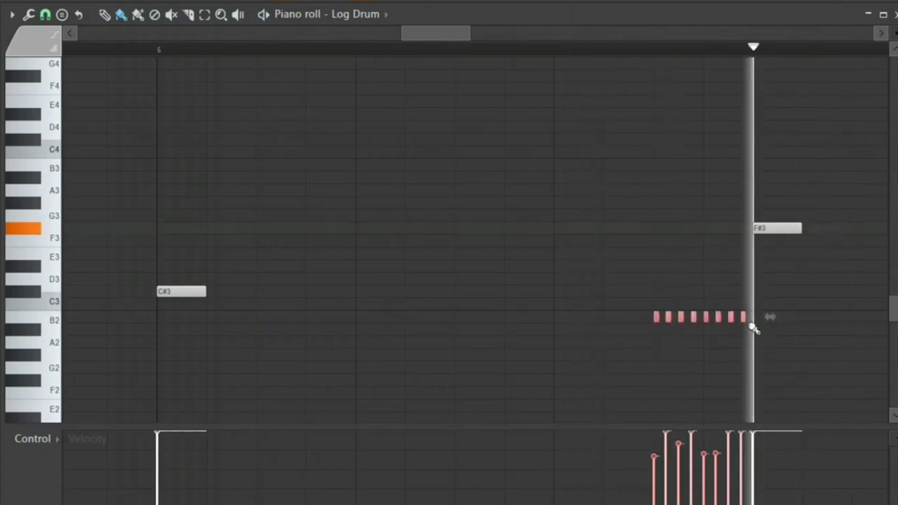
right_click(742, 373)
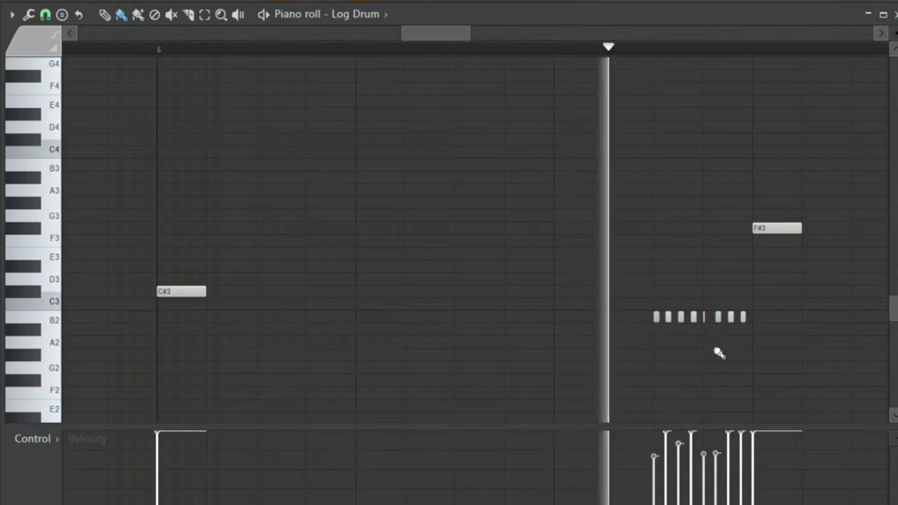
key(space)
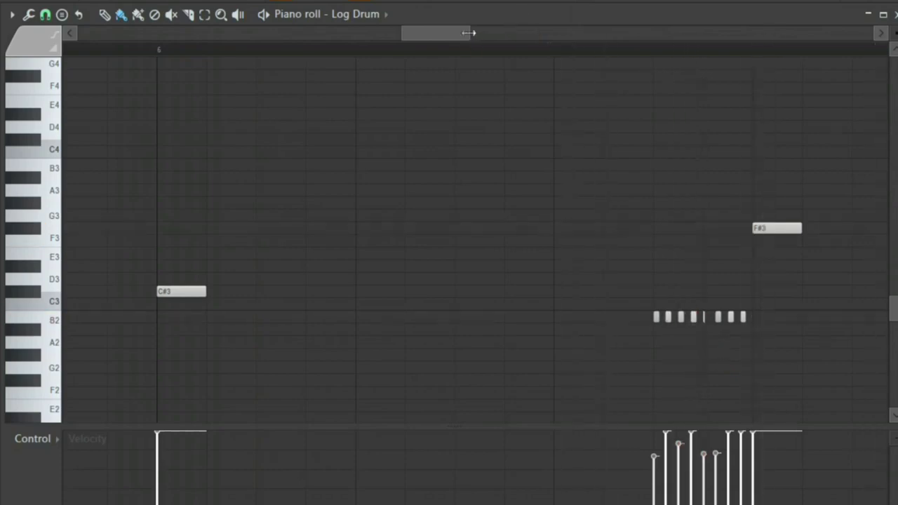
Step: Play the hook through to its end in bar 8 and set the piano roll snap to Bar
drag(468, 33, 807, 33)
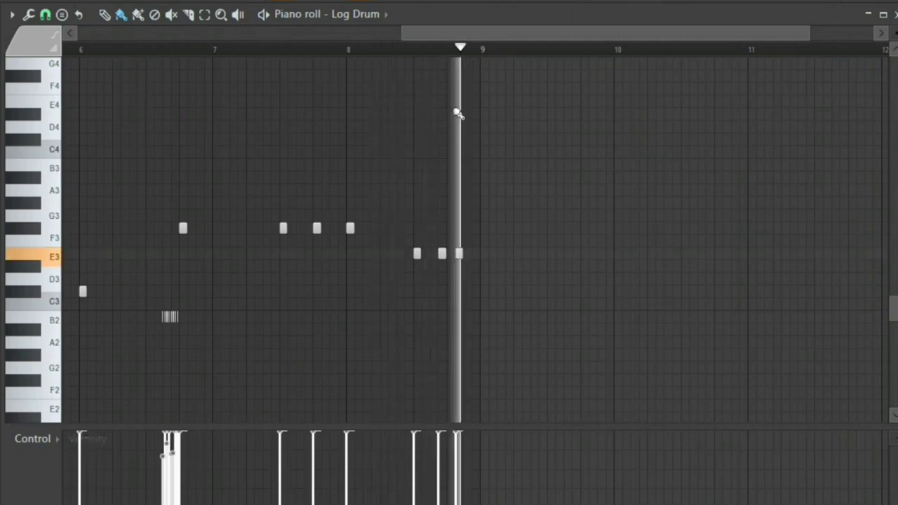
drag(405, 34, 70, 55)
key(space)
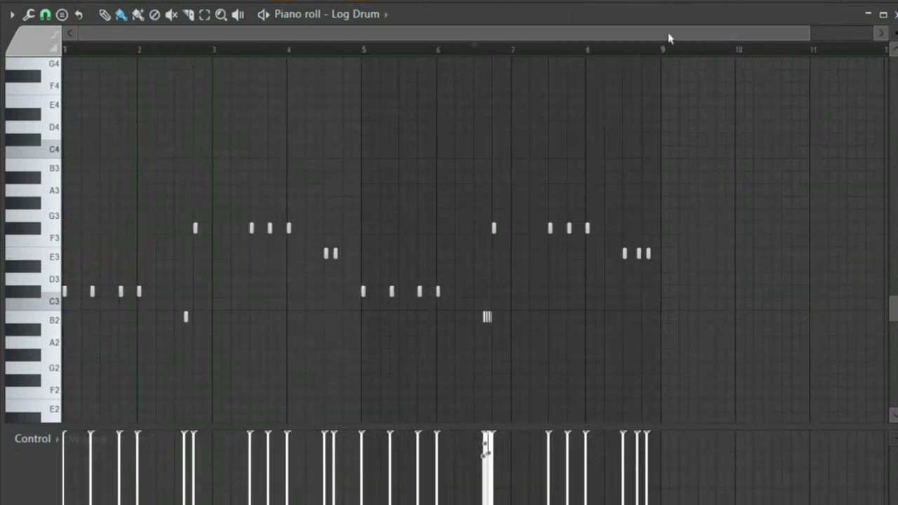
drag(808, 31, 876, 30)
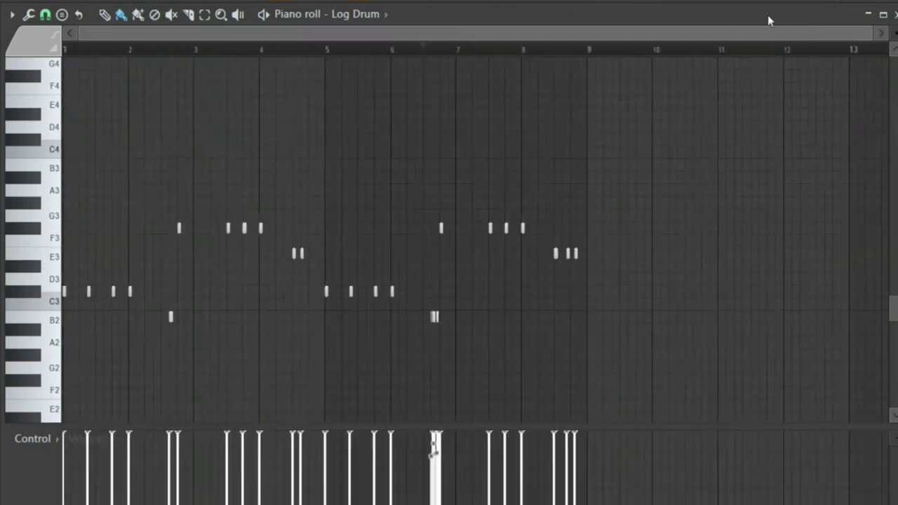
click(44, 16)
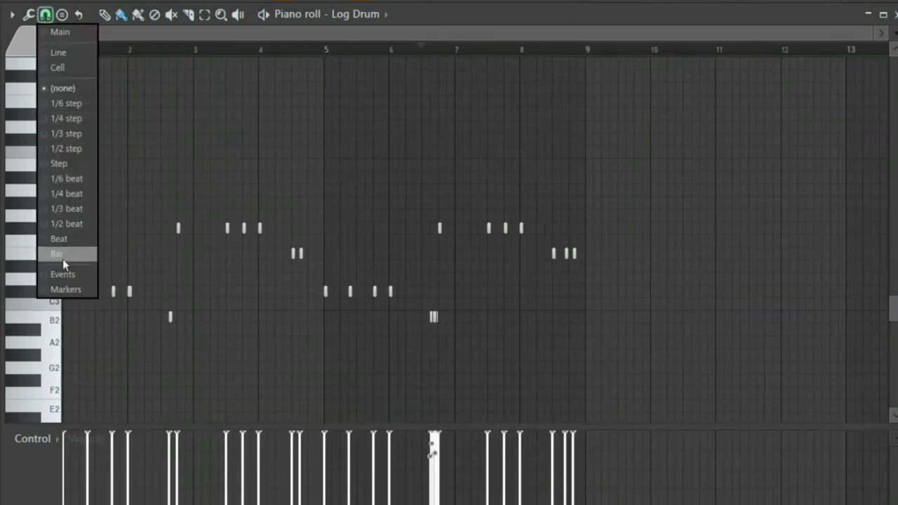
click(66, 256)
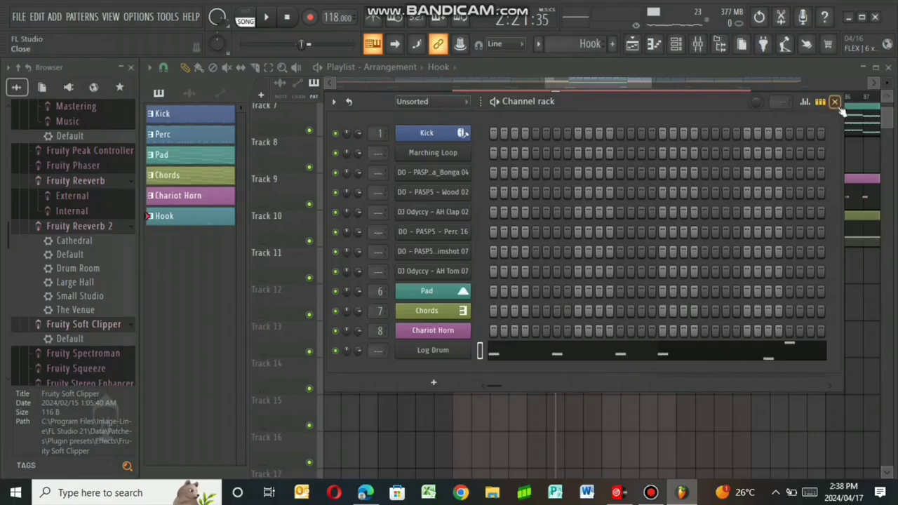
Step: Trim the Hook clip at bar 65 to eight bars in the playlist and place a second copy directly after it
click(835, 103)
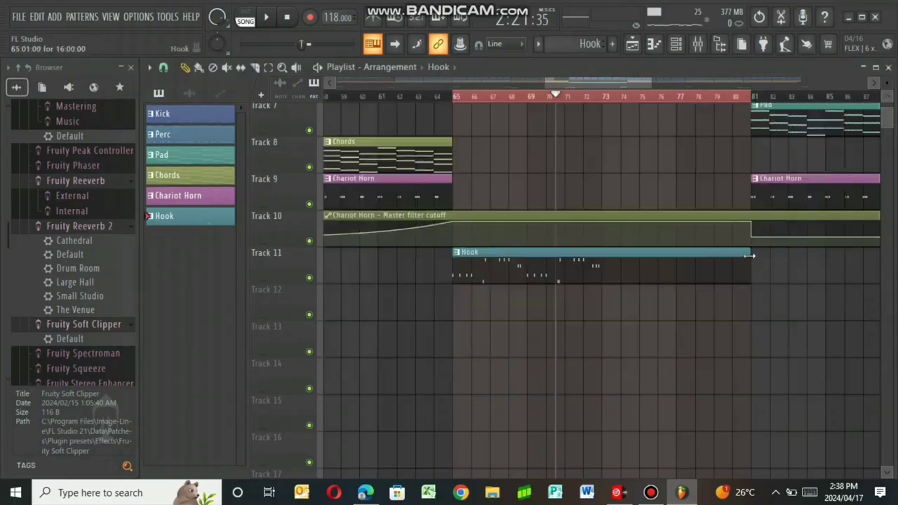
drag(748, 270, 601, 272)
click(622, 278)
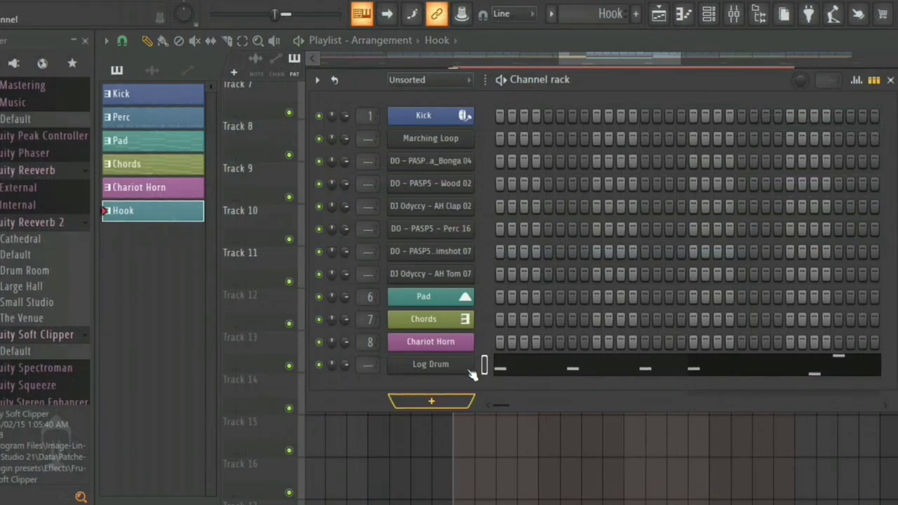
Step: Give the Log Drum channel a random colour and route it to mixer track 10
right_click(469, 370)
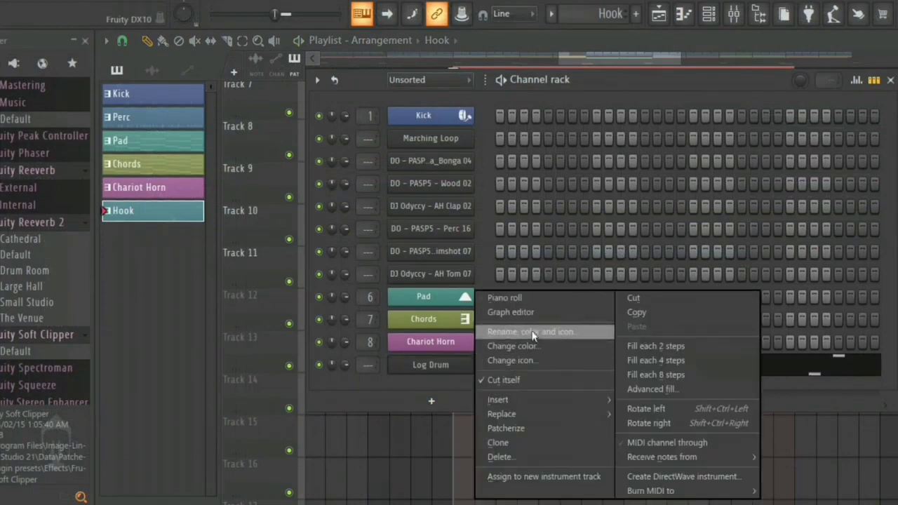
click(533, 332)
key(F2)
key(Return)
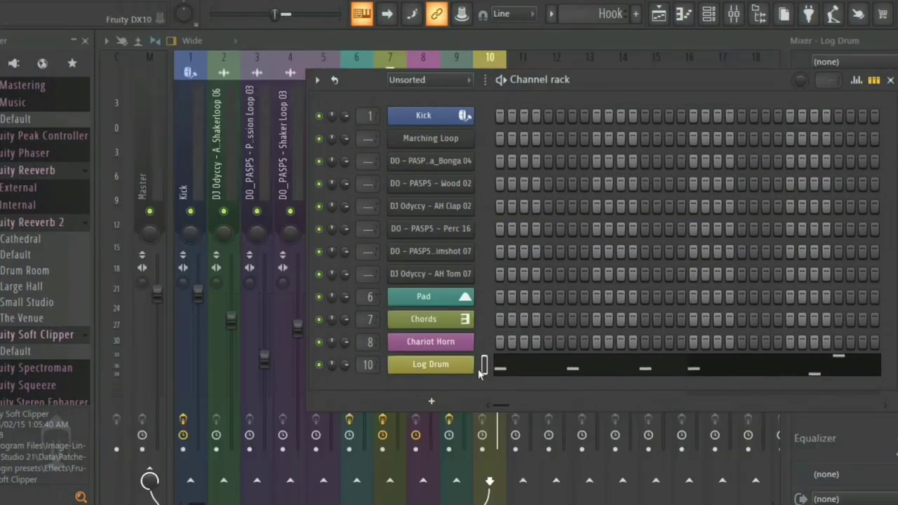
Step: Transpose all Log Drum notes down one octave, audition the pattern, and return to the mixer
click(526, 365)
key(space)
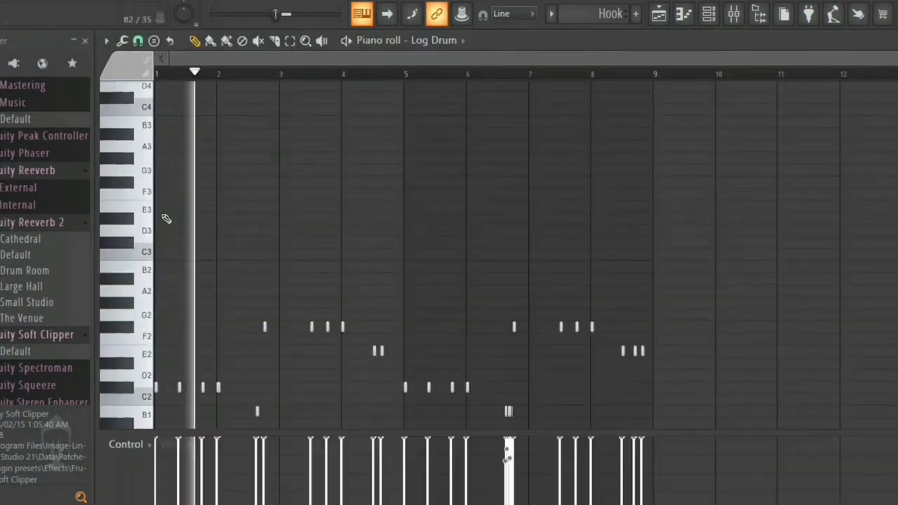
key(F7)
click(889, 80)
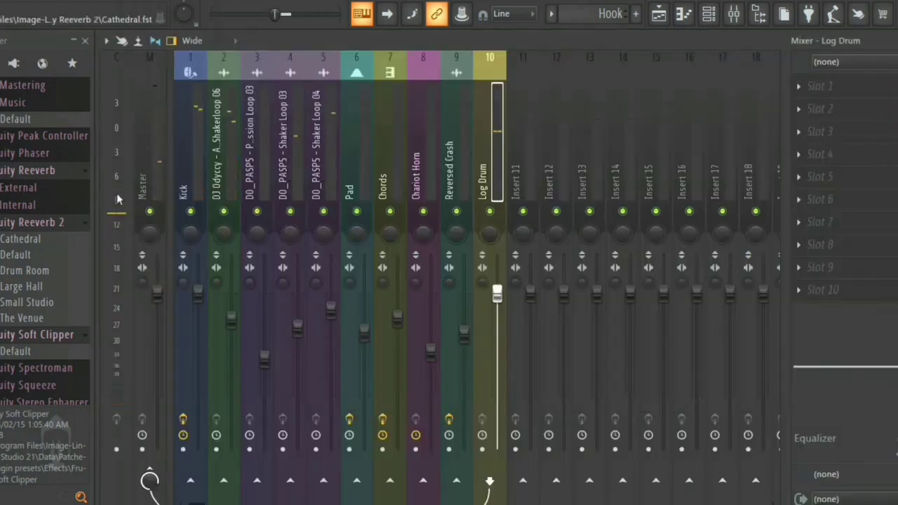
Step: Load the Bass preset from the MIXER PRESETS folder onto the Log Drum mixer track
scroll(38, 179, up, 12)
scroll(95, 178, up, 6)
click(76, 148)
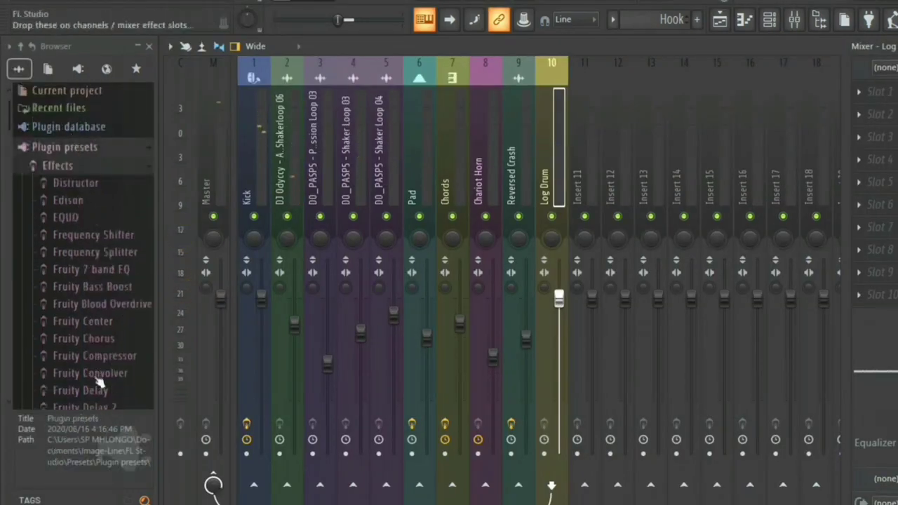
scroll(86, 329, down, 4)
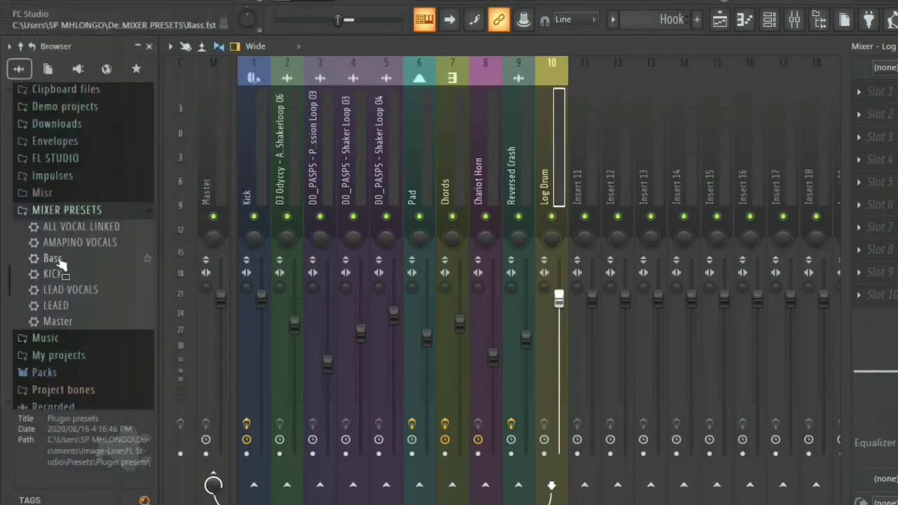
drag(60, 260, 559, 129)
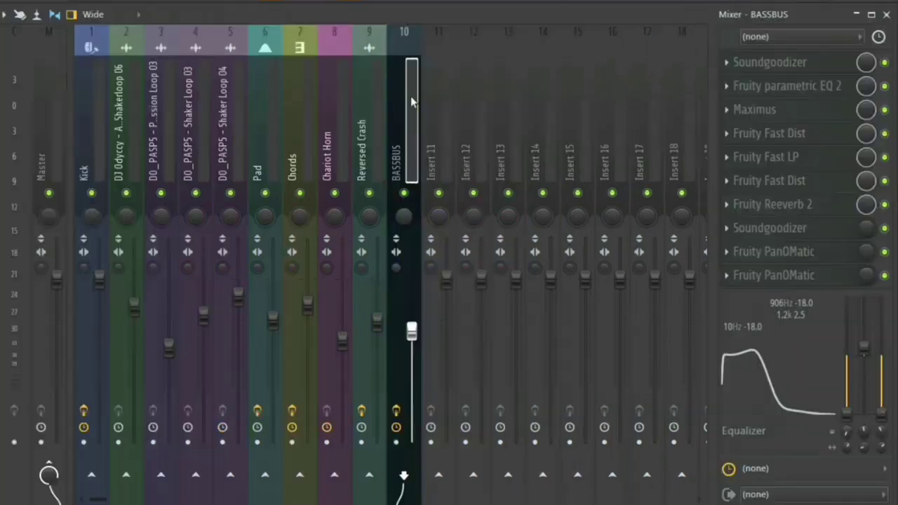
Step: Reset all equalizer bands of the BASSBUS track to flat during playback and raise its volume fader
key(space)
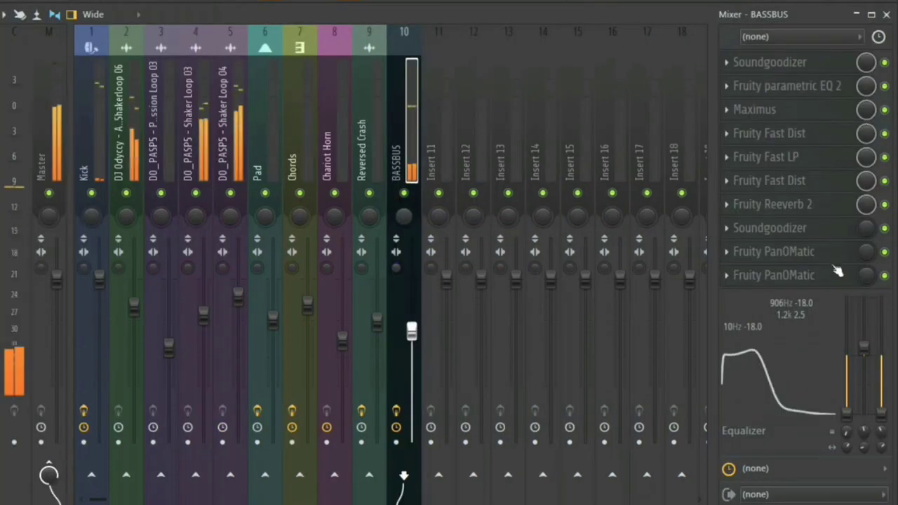
right_click(881, 354)
click(796, 248)
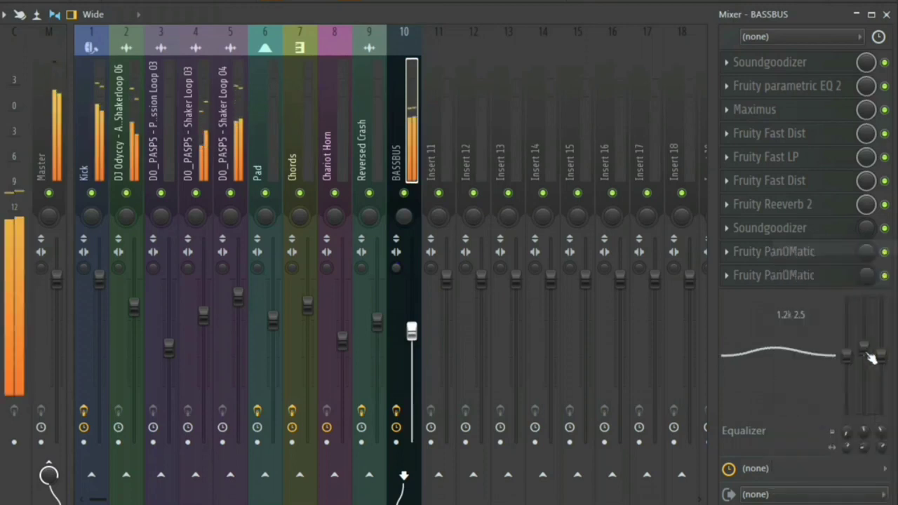
right_click(799, 254)
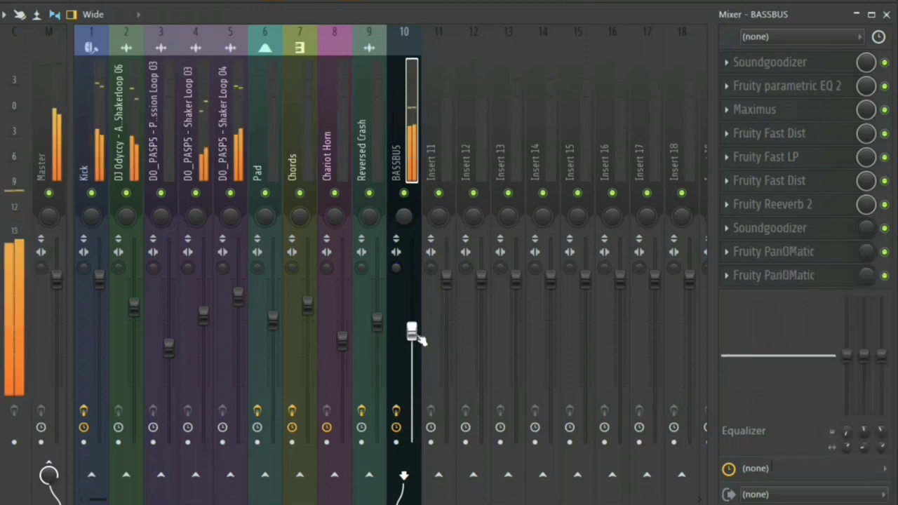
drag(411, 331, 411, 290)
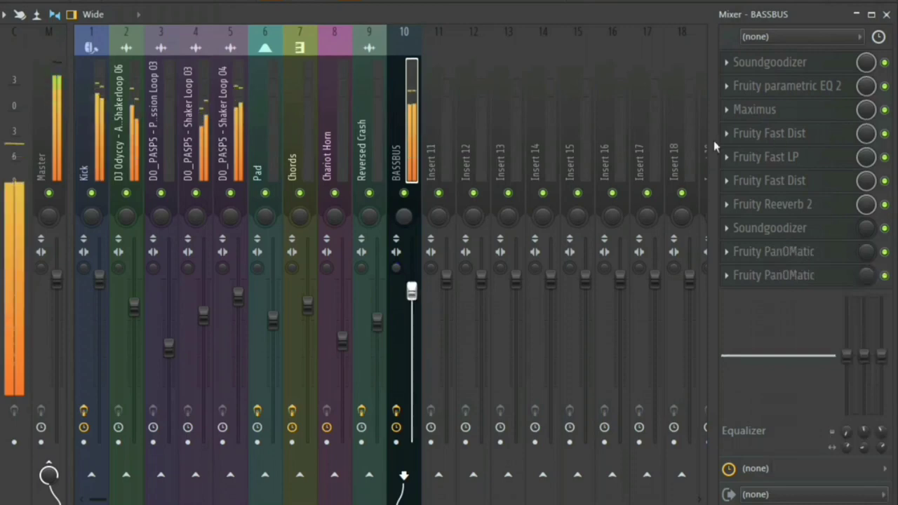
Step: Disable the first Fruity Fast Dist, Fruity parametric EQ 2 and Fruity Reeverb 2 on BASSBUS, and reset its volume fader
click(884, 134)
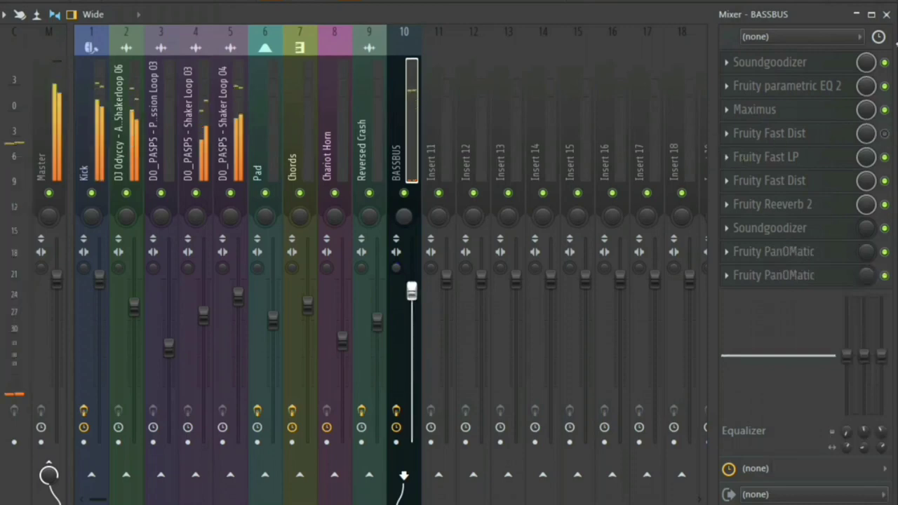
click(885, 86)
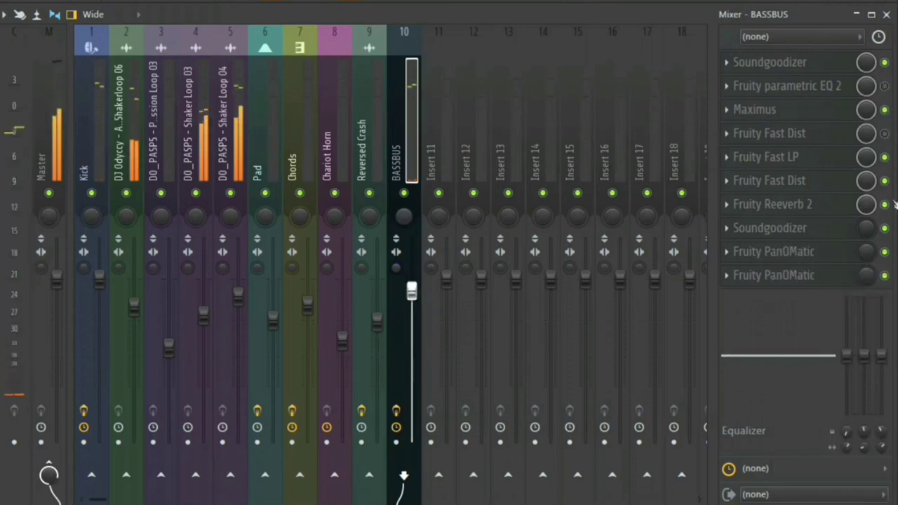
click(885, 204)
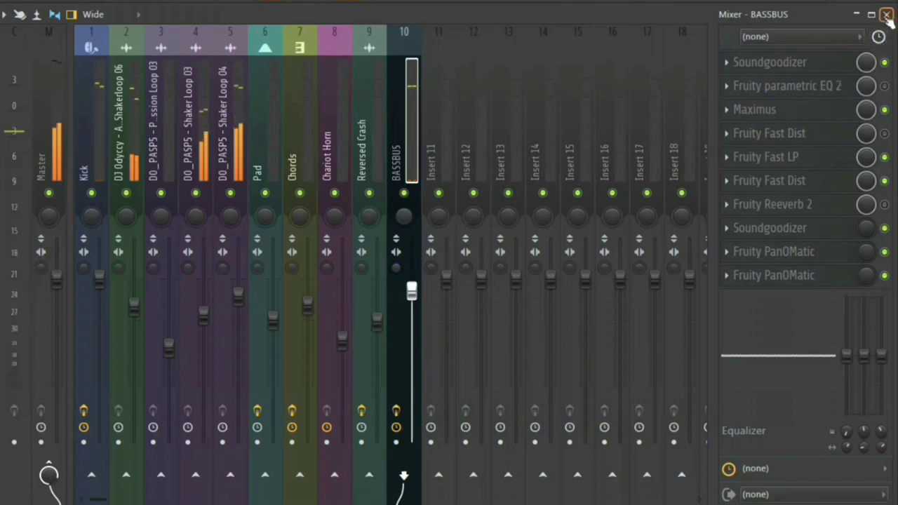
right_click(413, 290)
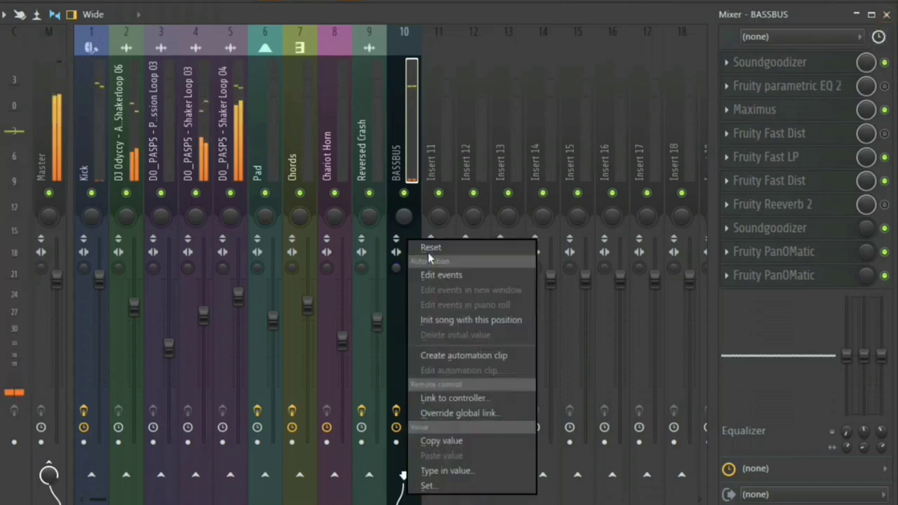
click(425, 242)
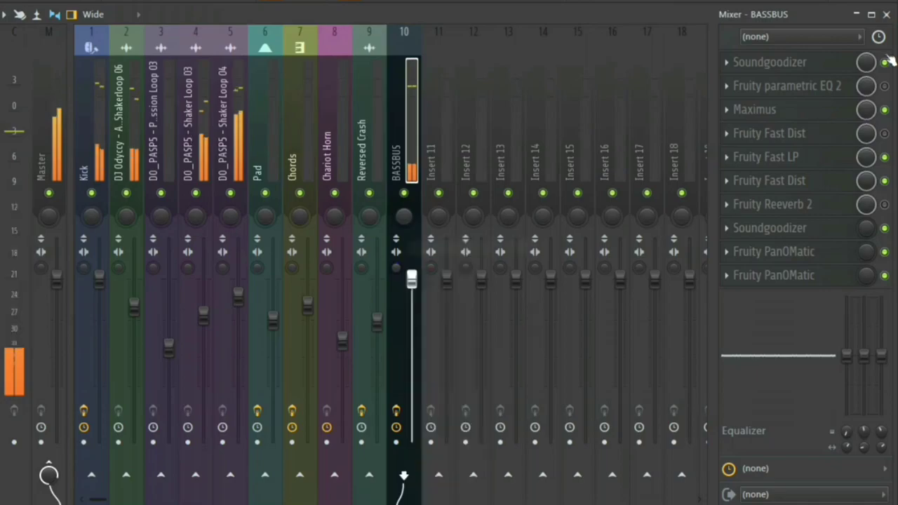
Step: Add a Sytrus channel to the Hook pattern, load its Pluck 4 en 1 preset, and close the plugin window
click(887, 16)
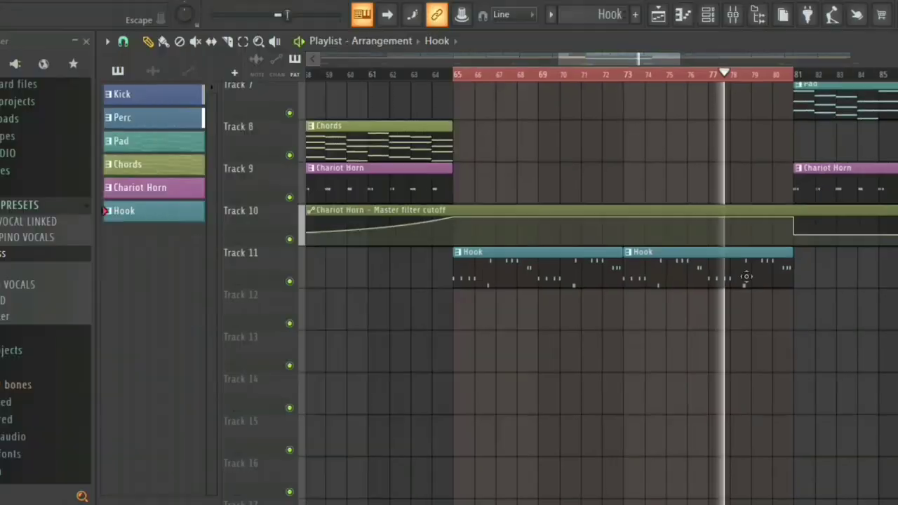
click(716, 14)
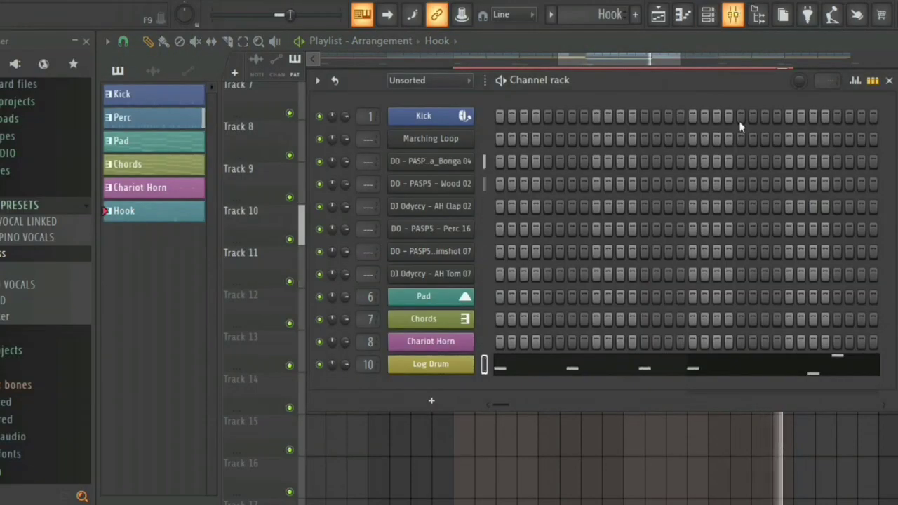
click(431, 401)
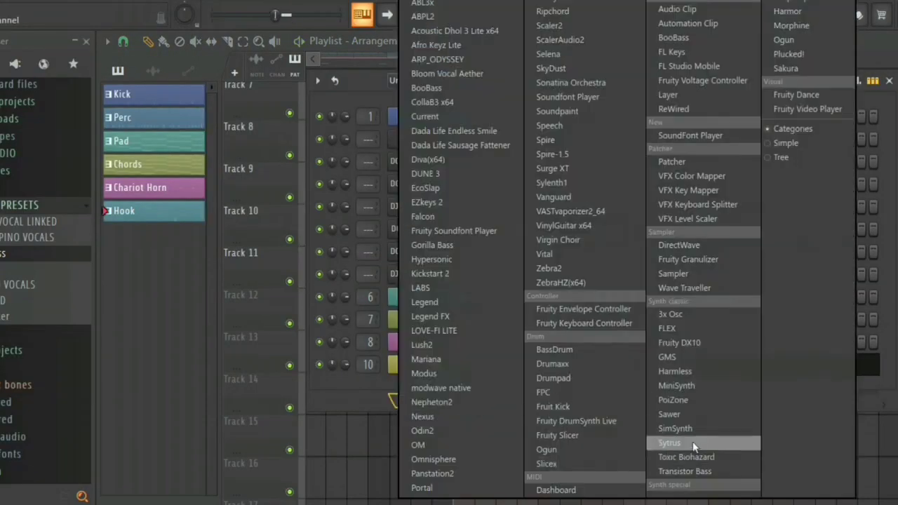
click(669, 443)
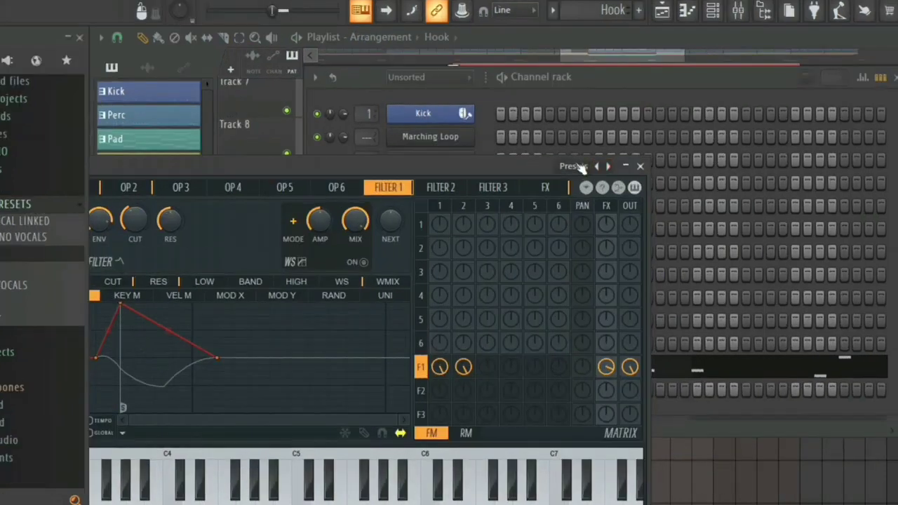
click(573, 166)
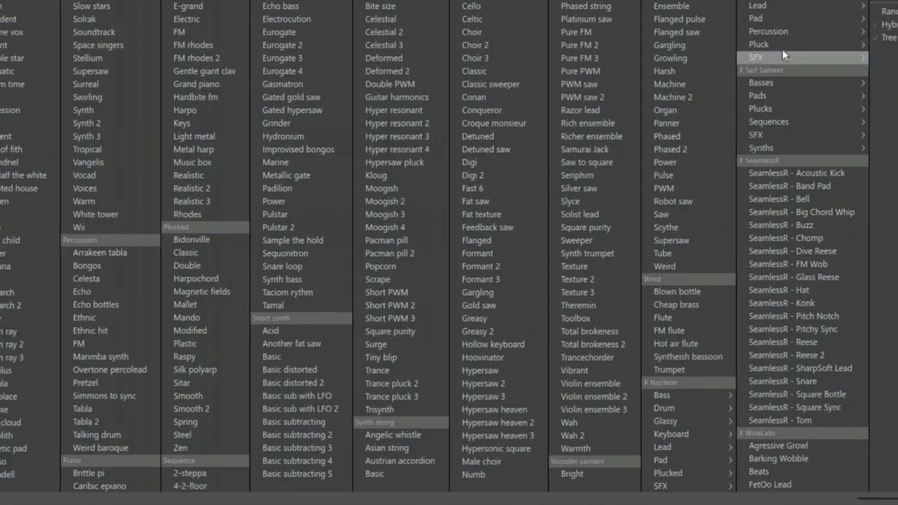
mouse_move(782, 46)
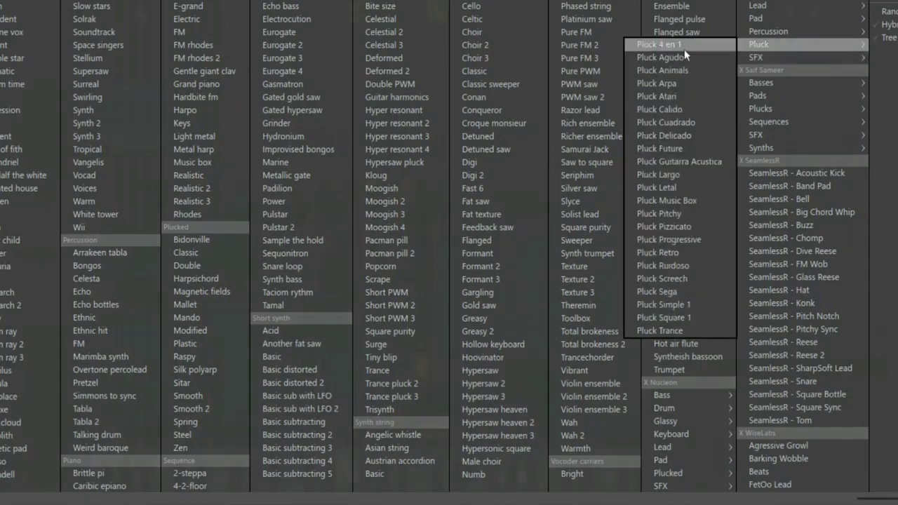
click(684, 49)
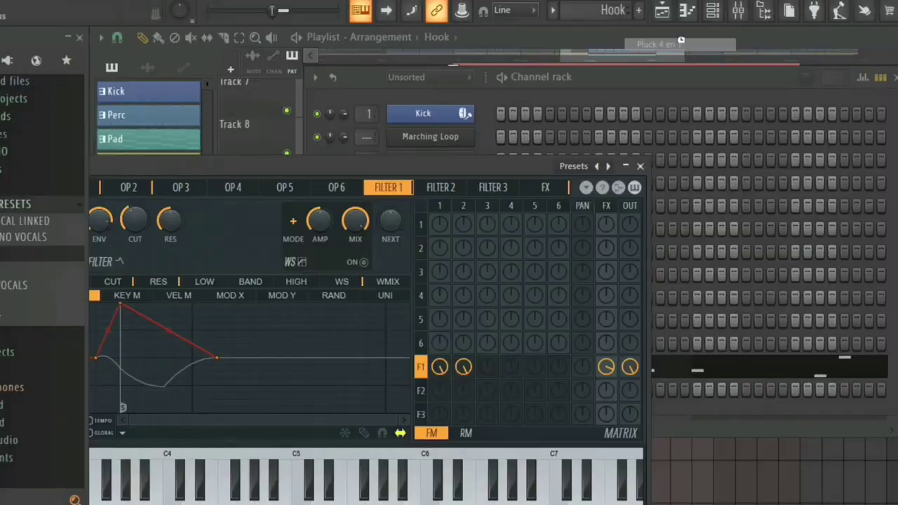
click(640, 166)
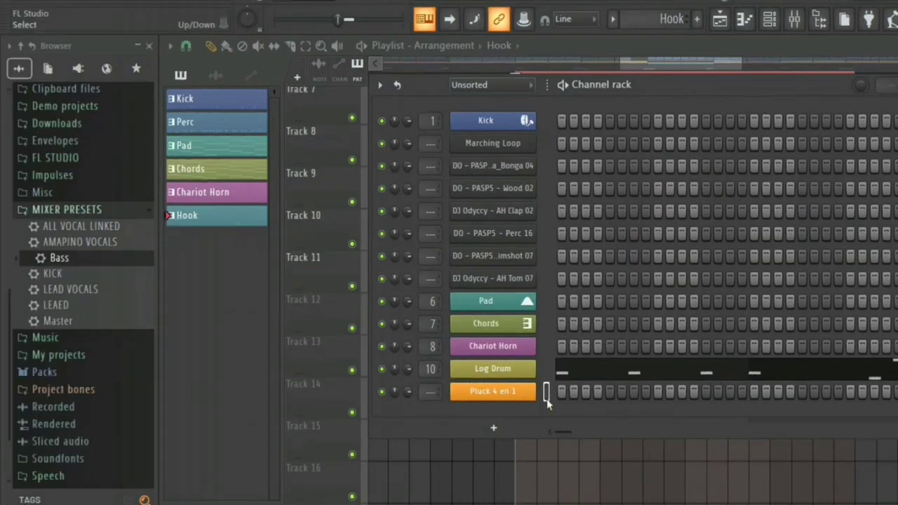
Step: Route the Pluck 4 en 1 channel to mixer track 11 and load the LEAED mixer preset onto that track
key(ctrl+l)
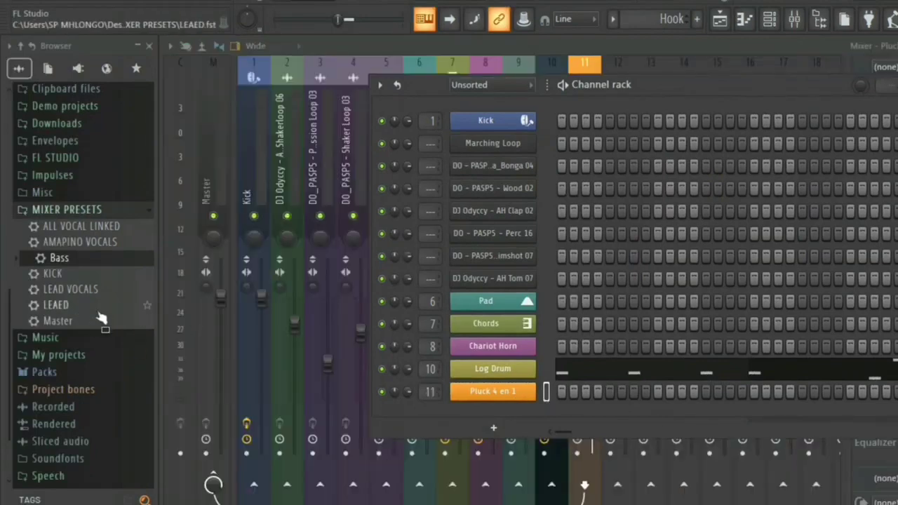
drag(102, 320, 584, 472)
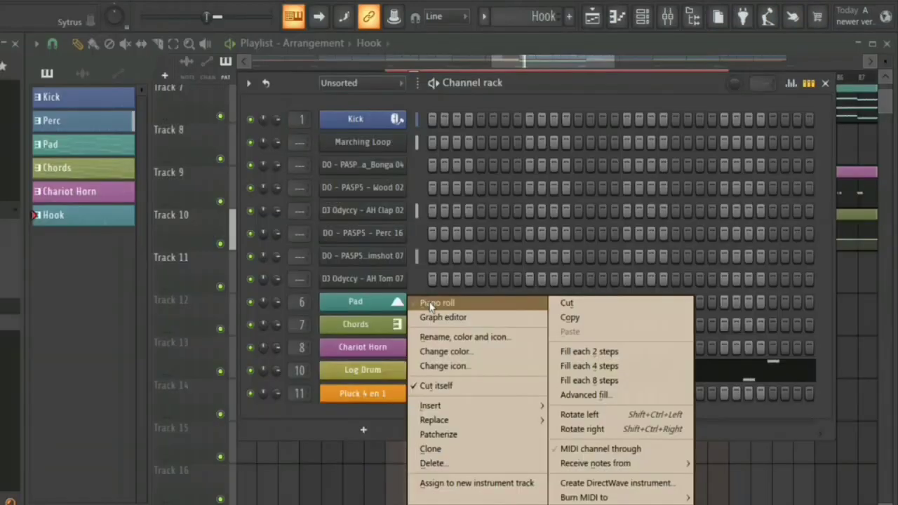
Step: Place two short F#3 notes on steps 4 and 7 of bar 1 in the Pluck 4 en 1 piano roll
click(449, 307)
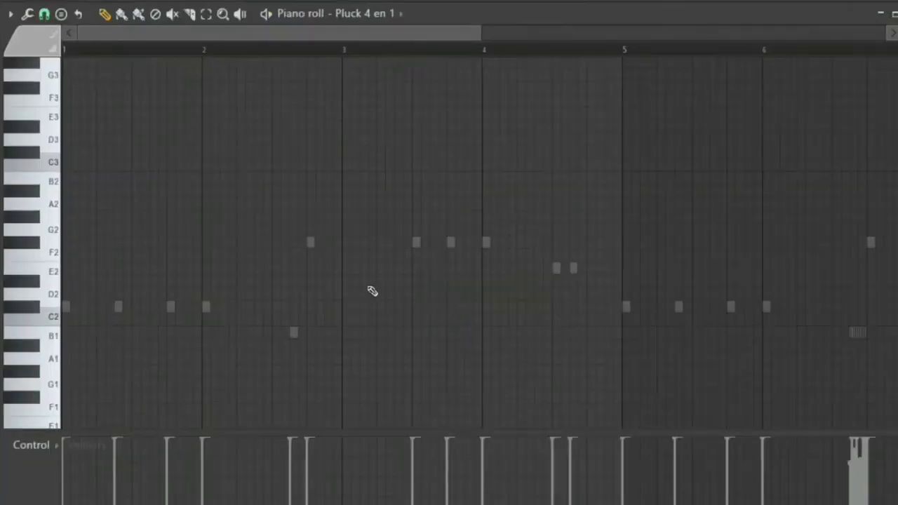
scroll(114, 192, up, 4)
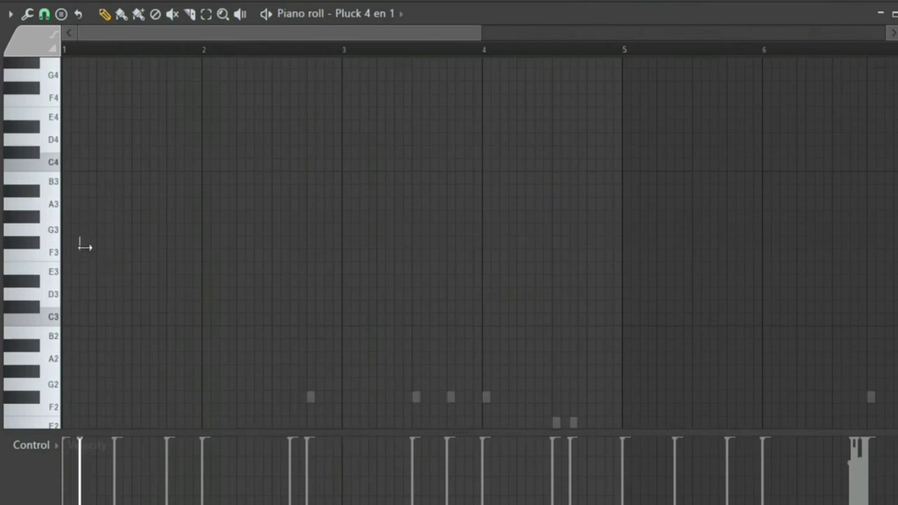
drag(89, 252, 91, 253)
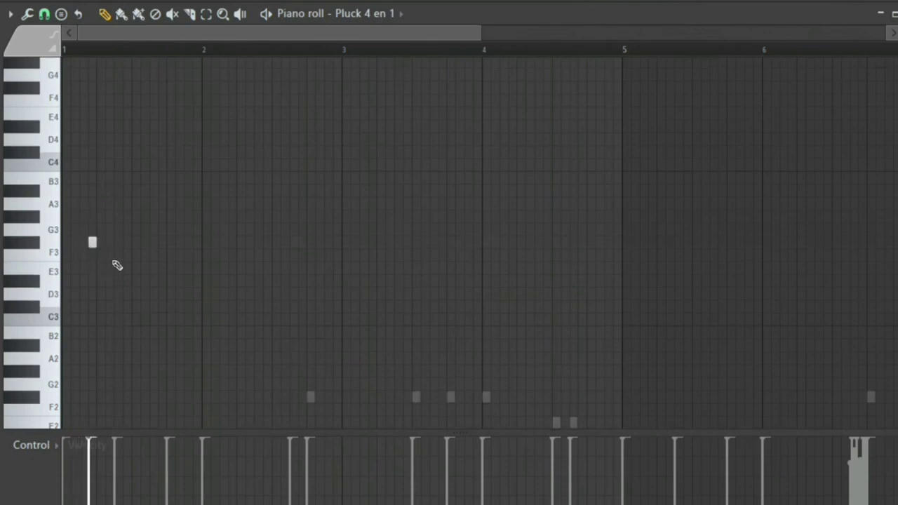
key(space)
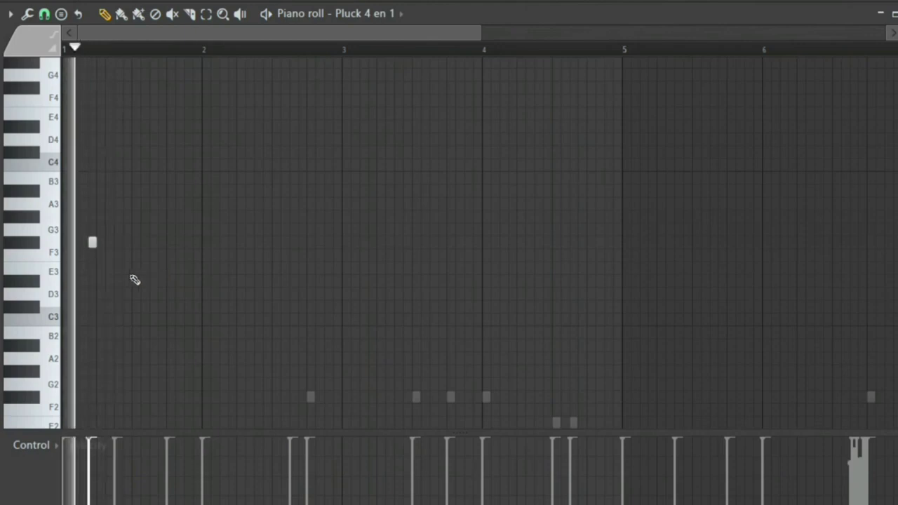
key(space)
click(118, 242)
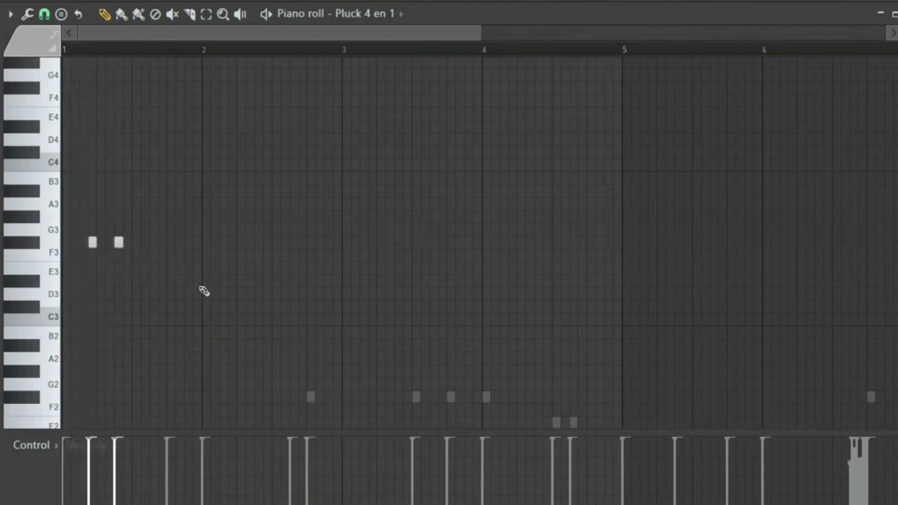
Step: Transpose the two pluck notes up an octave to F#4 while auditioning, and repeat them at the same positions in bar 2
key(space)
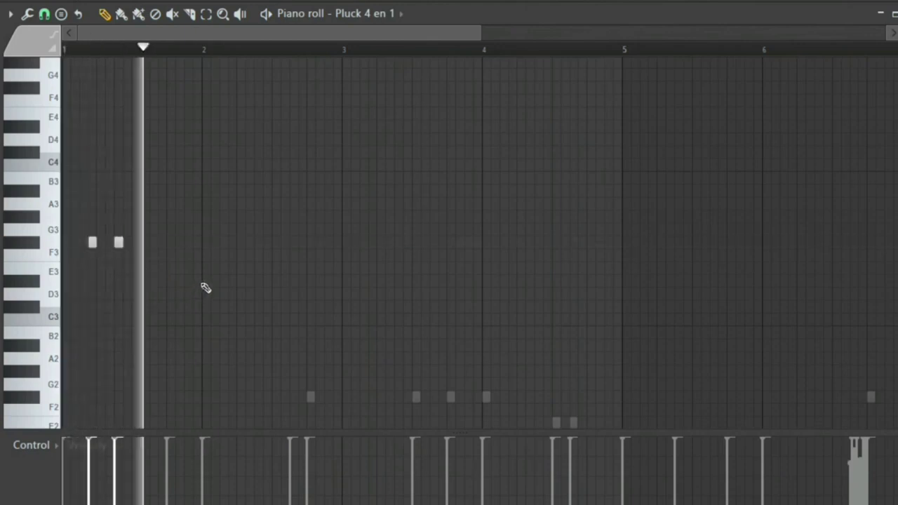
key(space)
key(space)
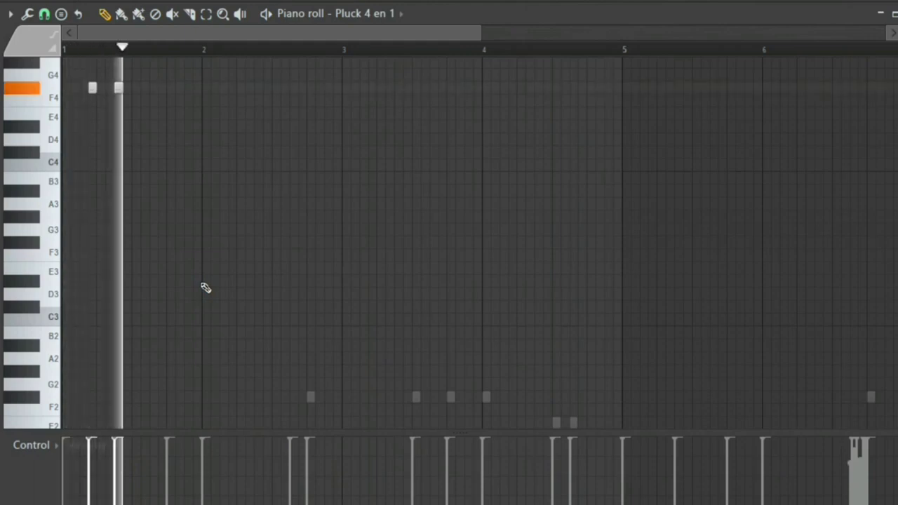
scroll(208, 254, up, 1)
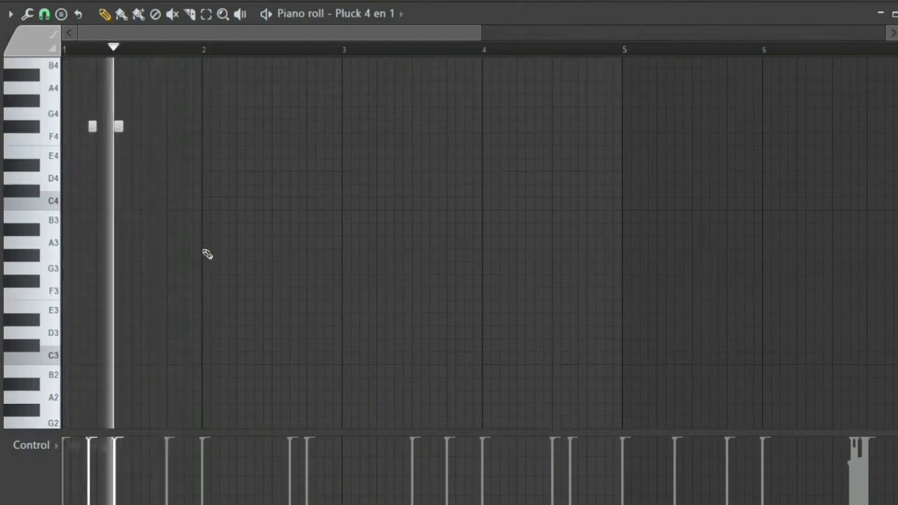
scroll(208, 254, up, 2)
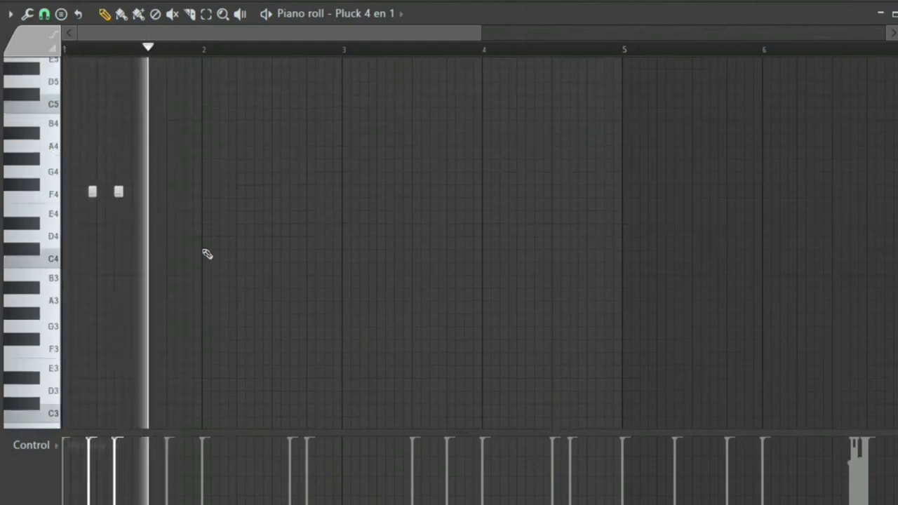
click(249, 203)
click(256, 203)
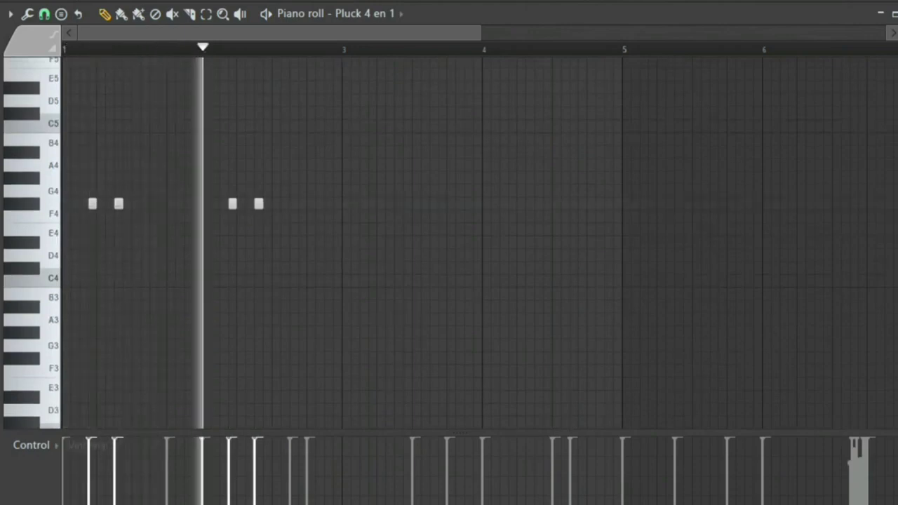
Step: Duplicate the two-bar pluck phrase three times to fill eight bars, and clear the time selection
key(ctrl+a)
key(ctrl+b)
key(ctrl+b)
key(ctrl+b)
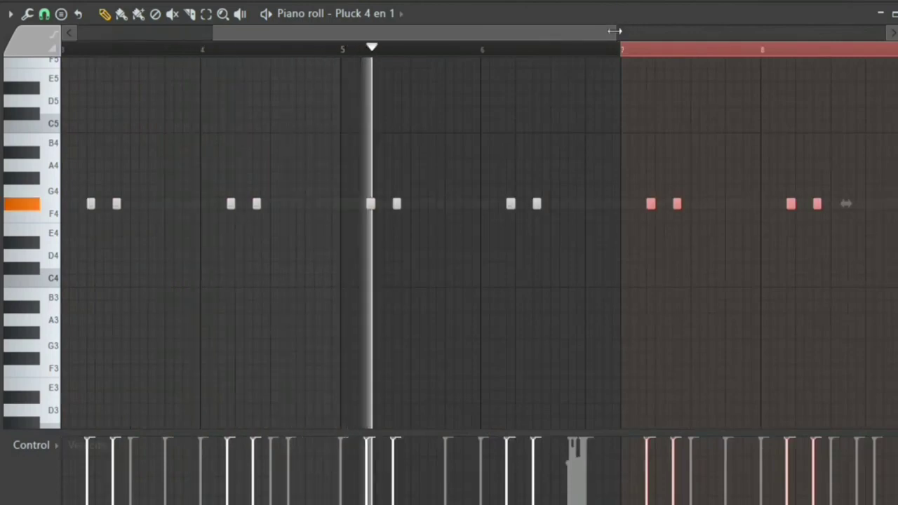
drag(674, 47, 696, 63)
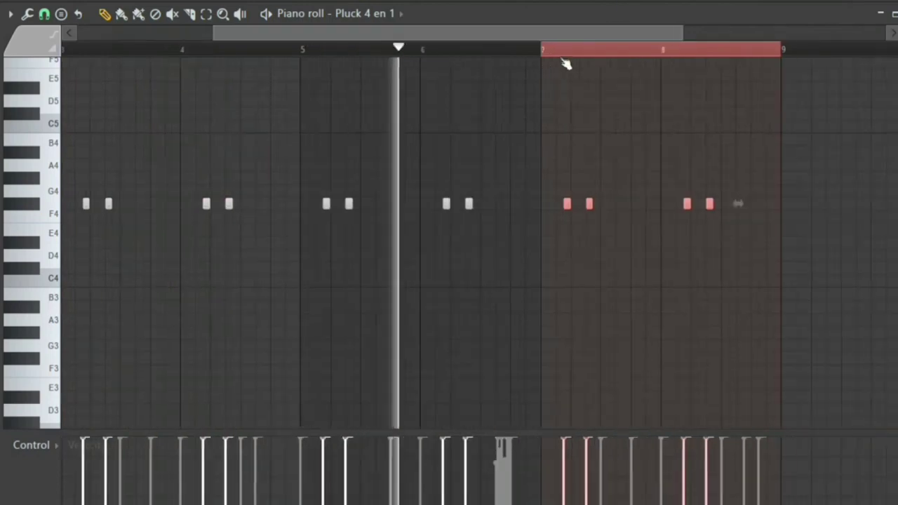
scroll(566, 63, down, 1)
drag(779, 69, 754, 70)
right_click(476, 84)
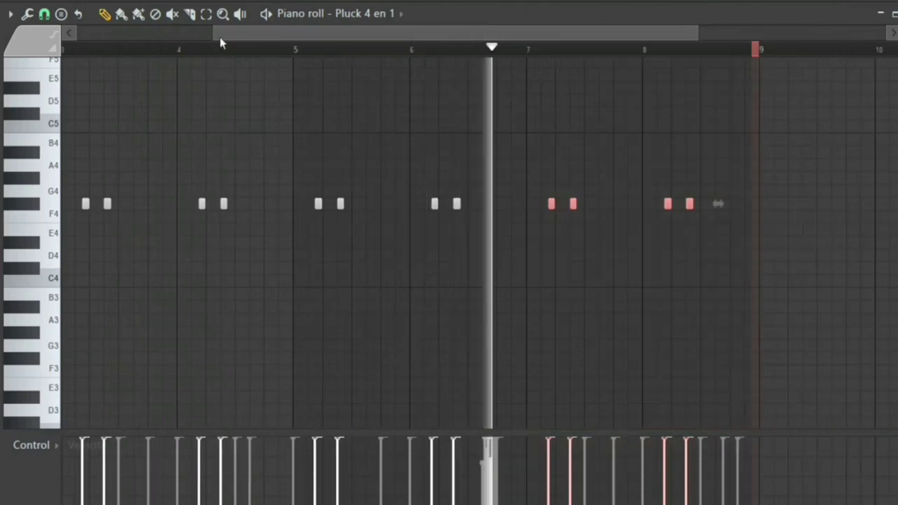
drag(214, 33, 77, 33)
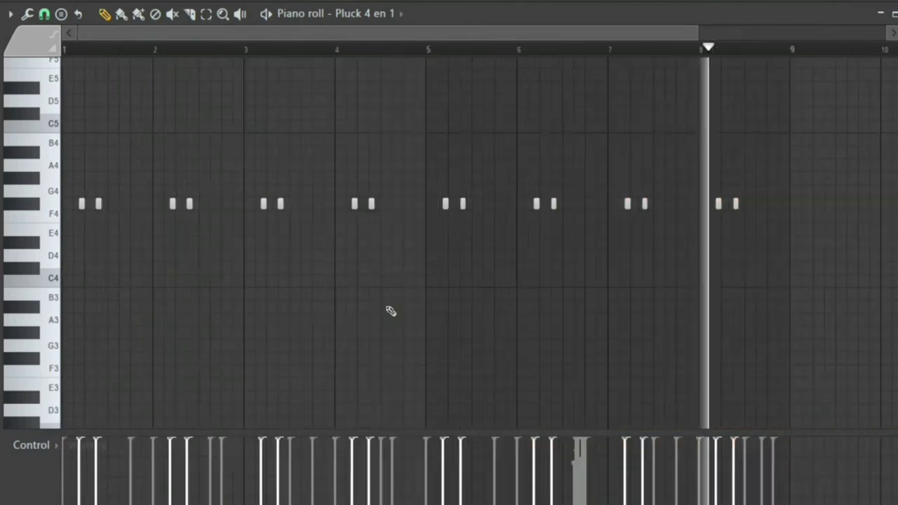
Step: Transpose all pluck notes up three semitones to A4
key(shift+Up)
key(shift+Up)
key(shift+Up)
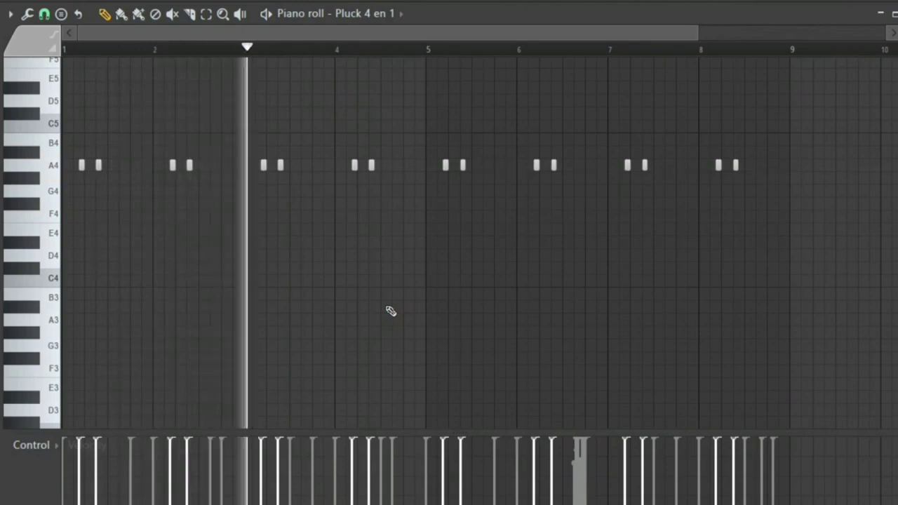
Step: Try the pluck notes one octave higher during playback, comparing A5 against A4, and return them to A4
key(ctrl+Up)
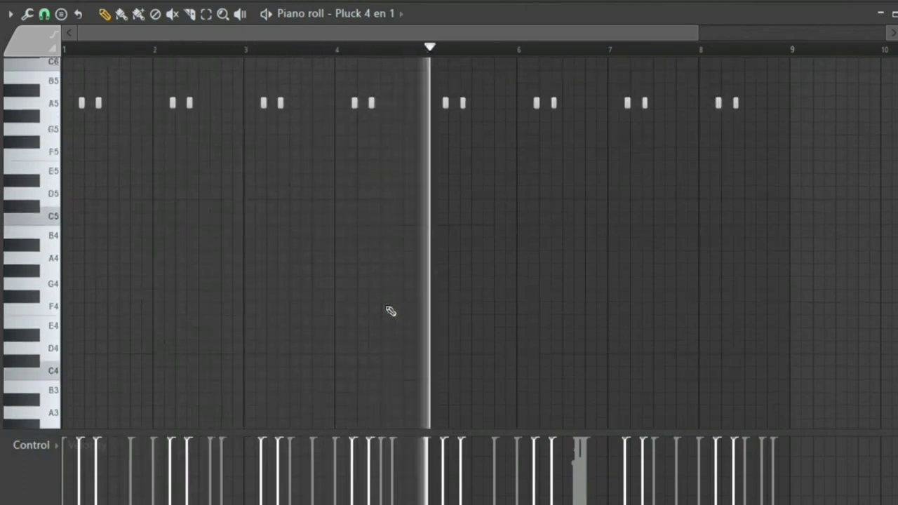
scroll(391, 311, up, 1)
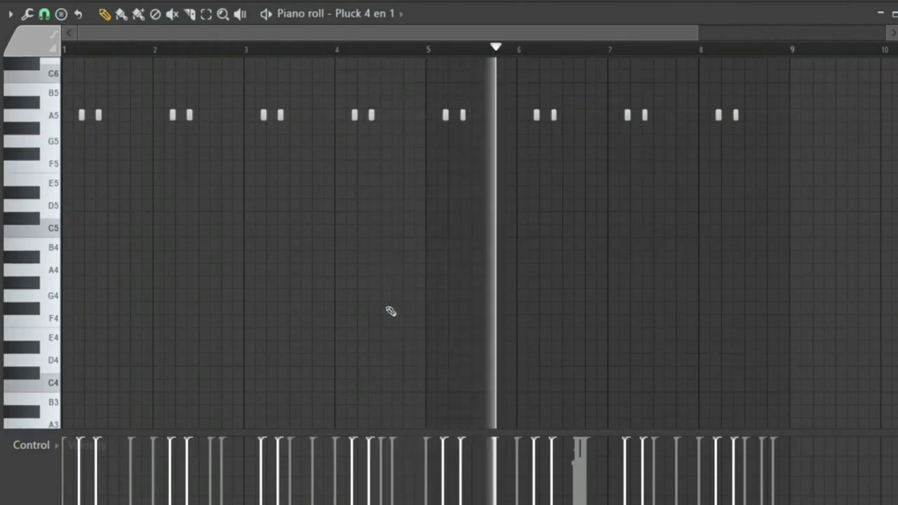
key(ctrl+Down)
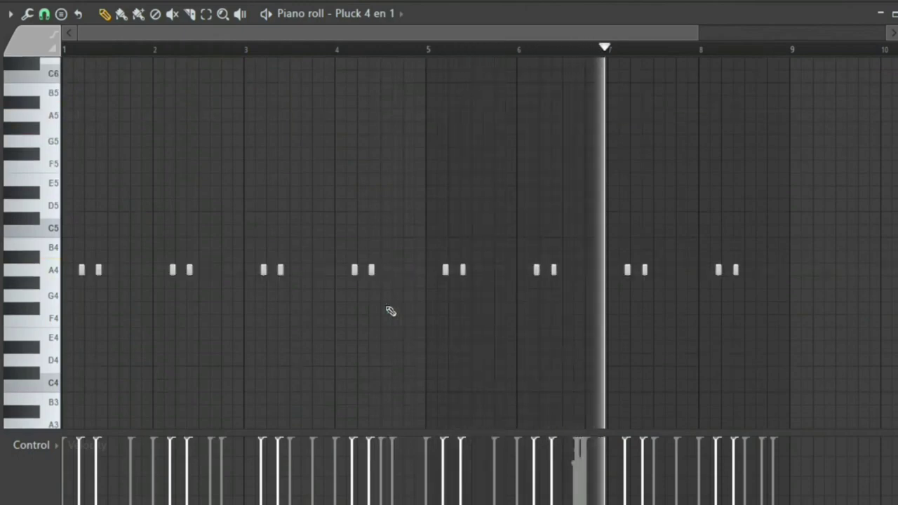
key(ctrl+Up)
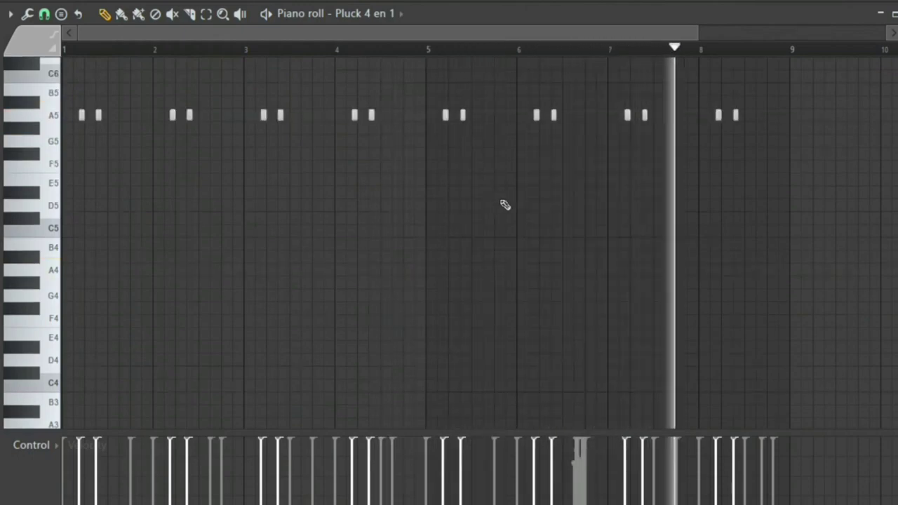
key(ctrl+Down)
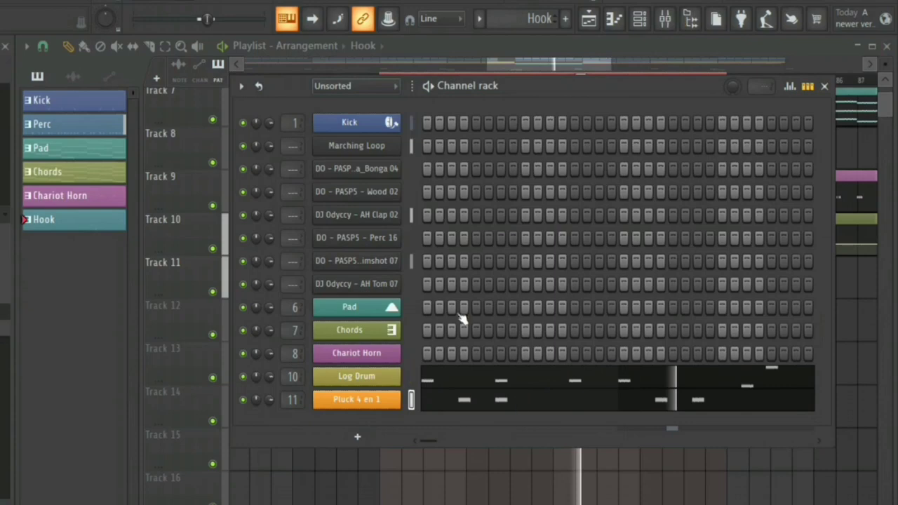
Step: Raise the Arp mixer track's volume fader during playback and slightly lower the BASSBUS fader
click(665, 19)
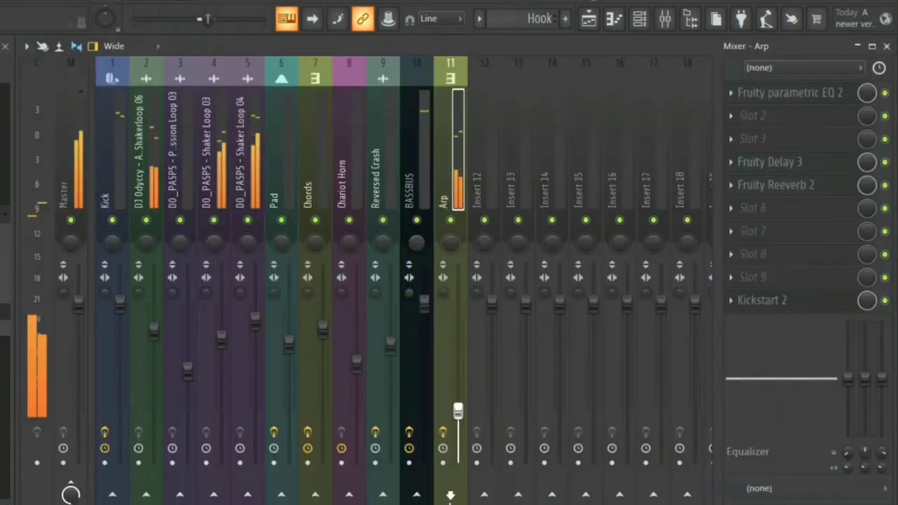
drag(458, 411, 458, 387)
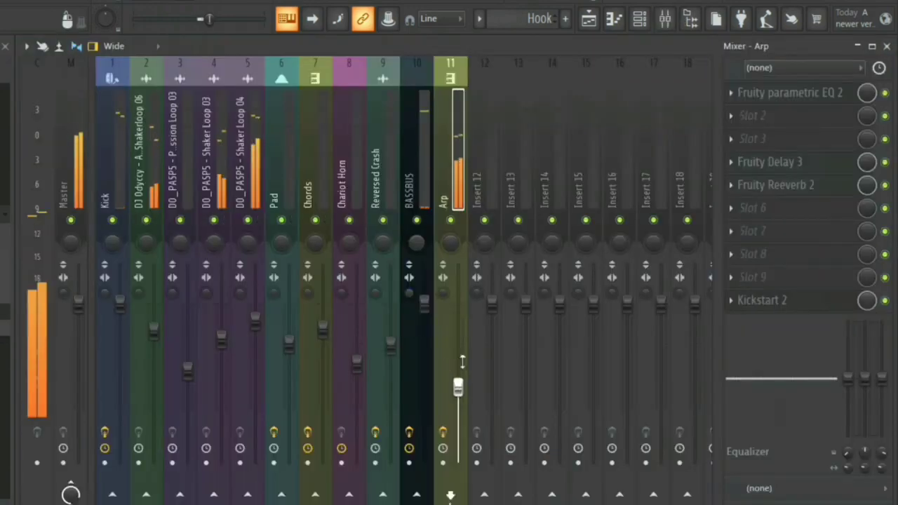
key(Left)
key(Right)
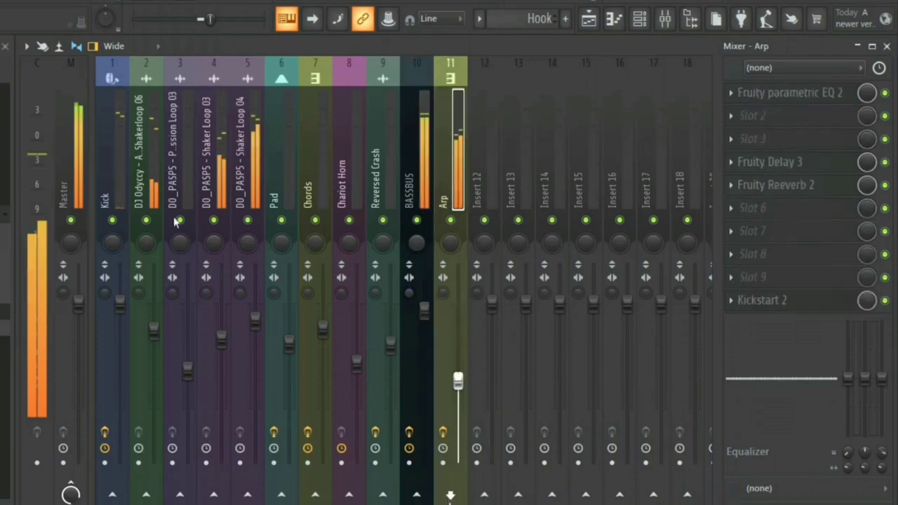
Step: Load the Mamphoza man sample from the AMAPIANO / MOZAMBIQUE PARK / Snare folder as a new channel
key(F9)
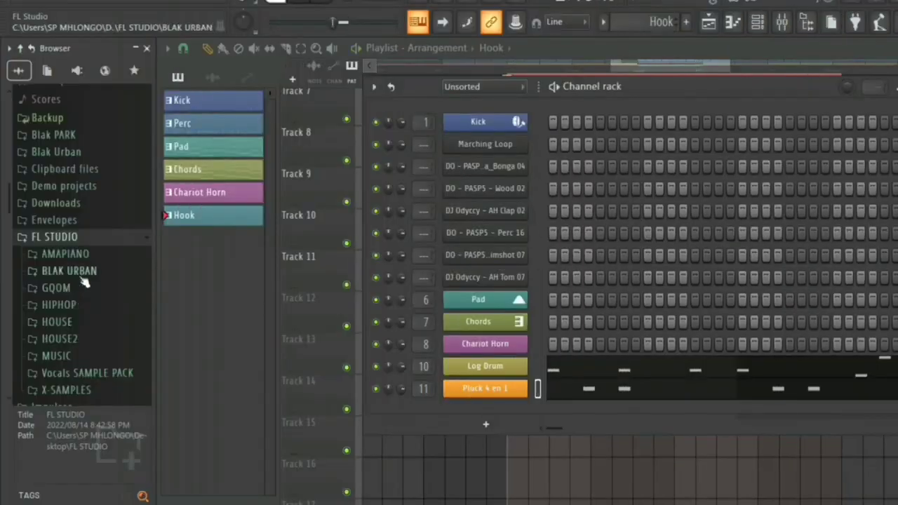
click(63, 254)
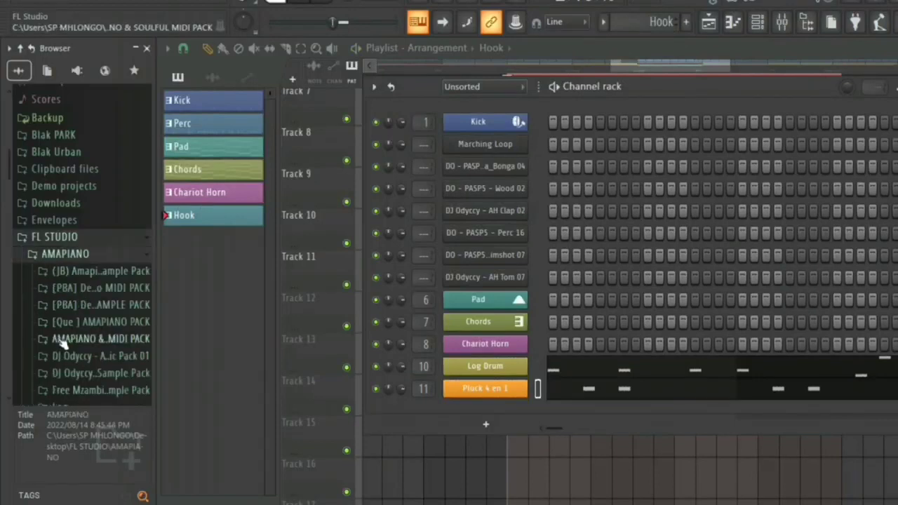
scroll(63, 340, down, 5)
scroll(100, 201, down, 4)
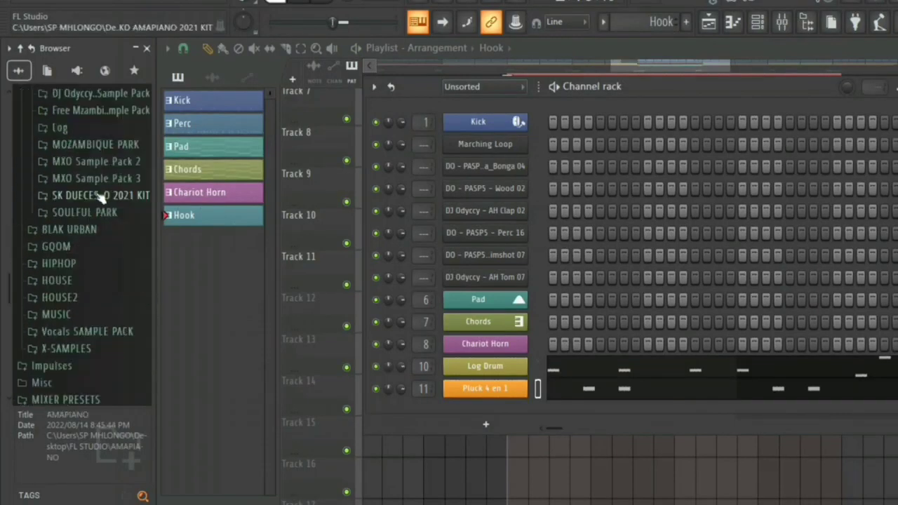
click(95, 147)
click(83, 315)
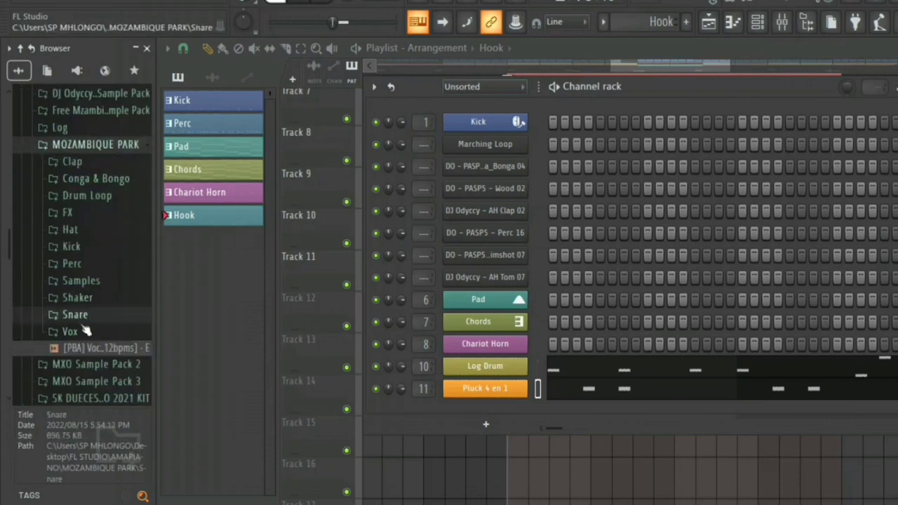
drag(105, 346, 520, 402)
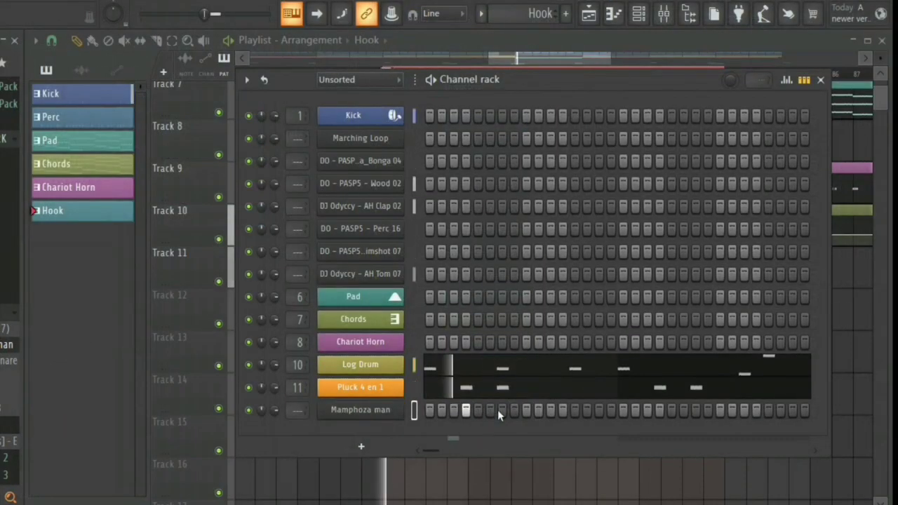
Step: Program Mamphoza man hits on steps 4 and 7, repeated every two bars on C5, and play them with the hook
click(501, 410)
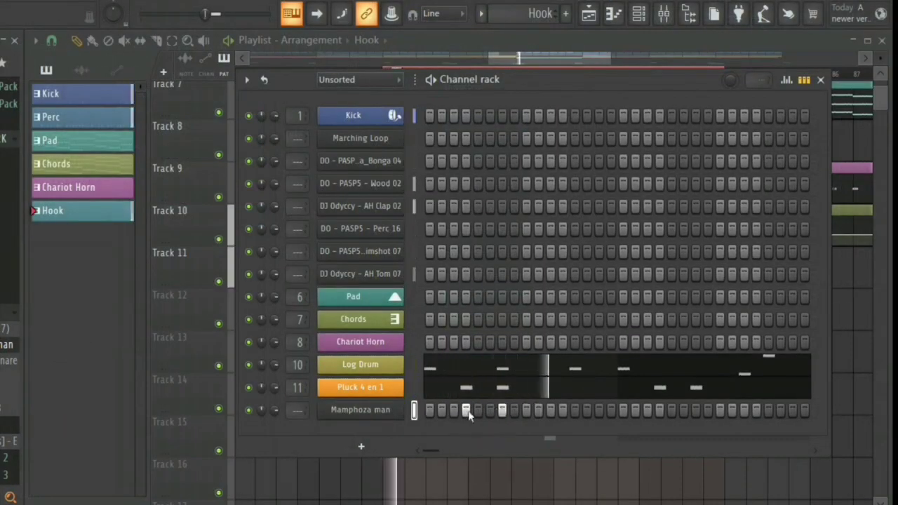
right_click(396, 409)
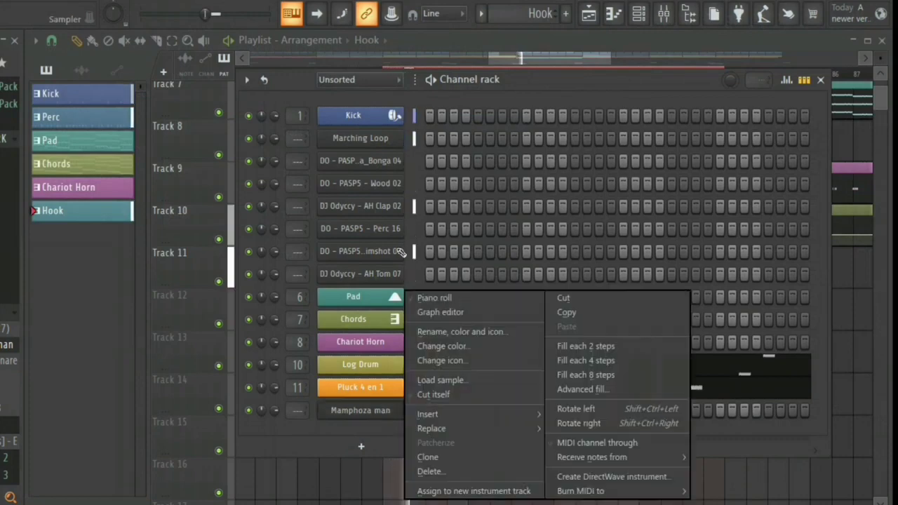
click(435, 297)
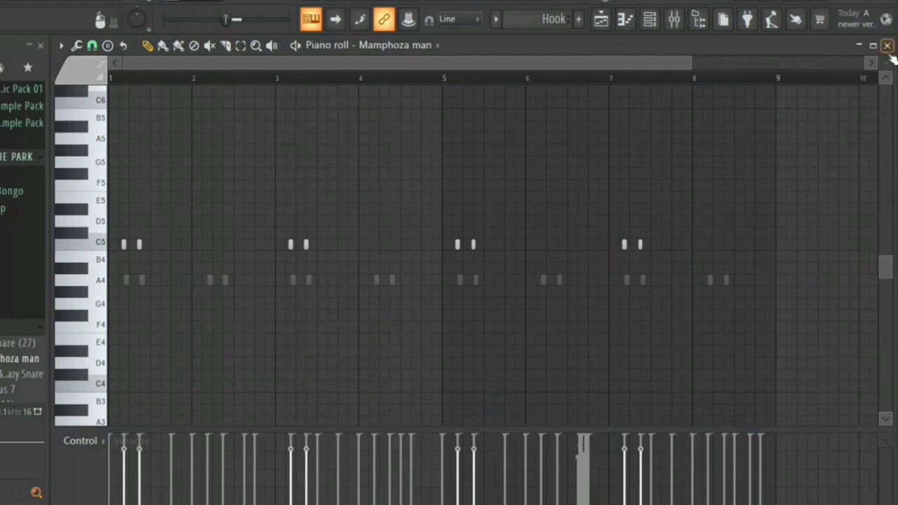
key(space)
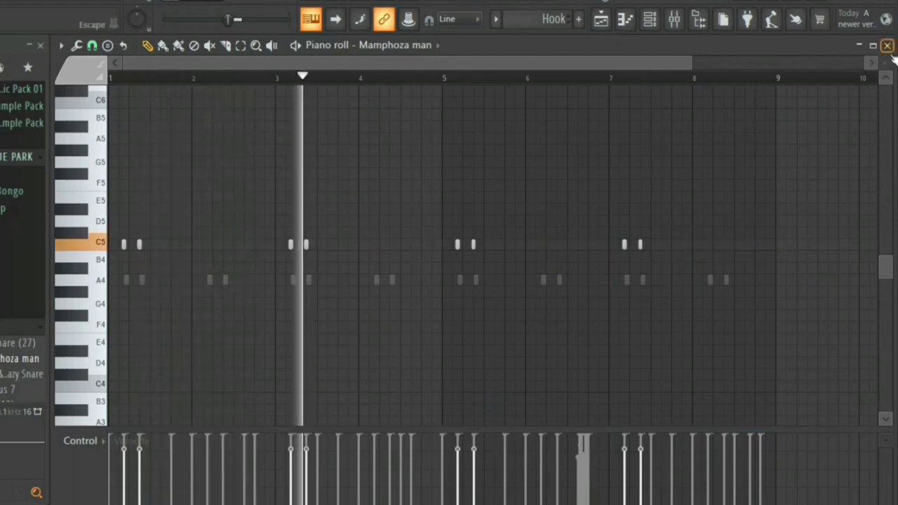
click(887, 46)
Step: Cut the Mamphoza man notes from the Hook pattern and paste them into the Pad pattern
right_click(373, 407)
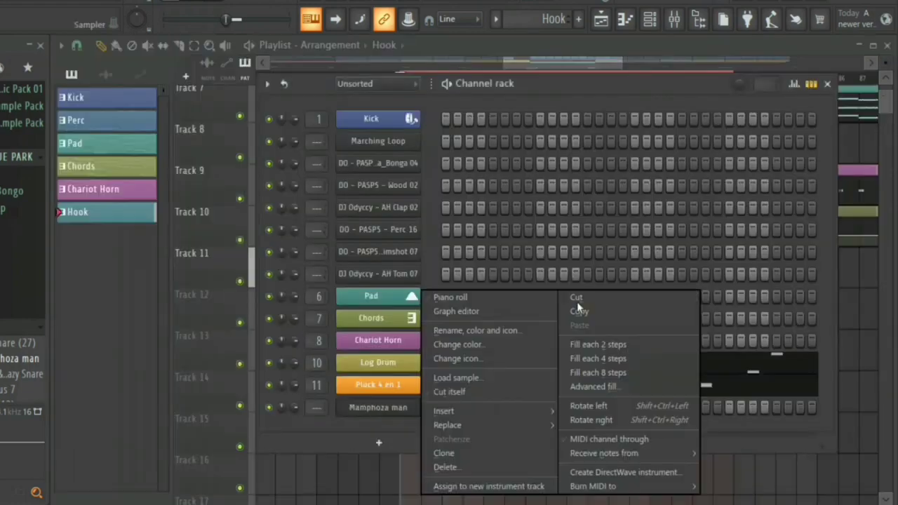
click(596, 298)
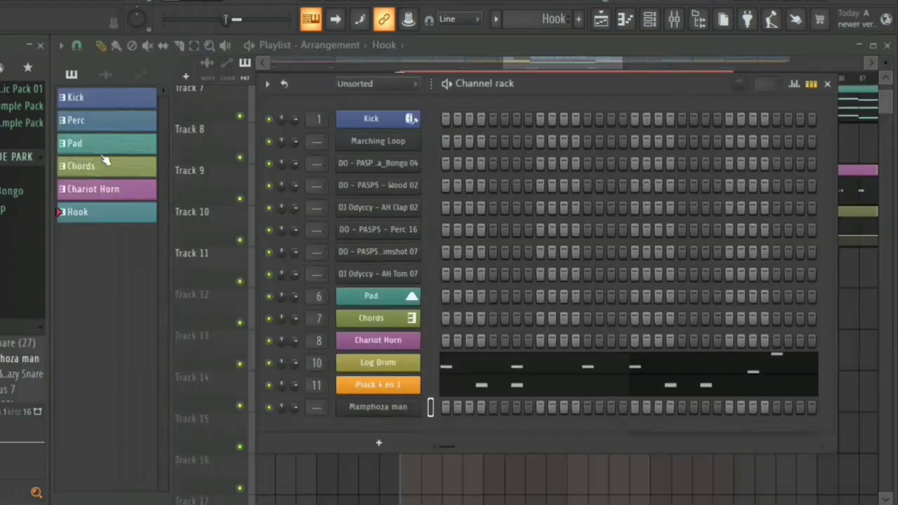
click(653, 27)
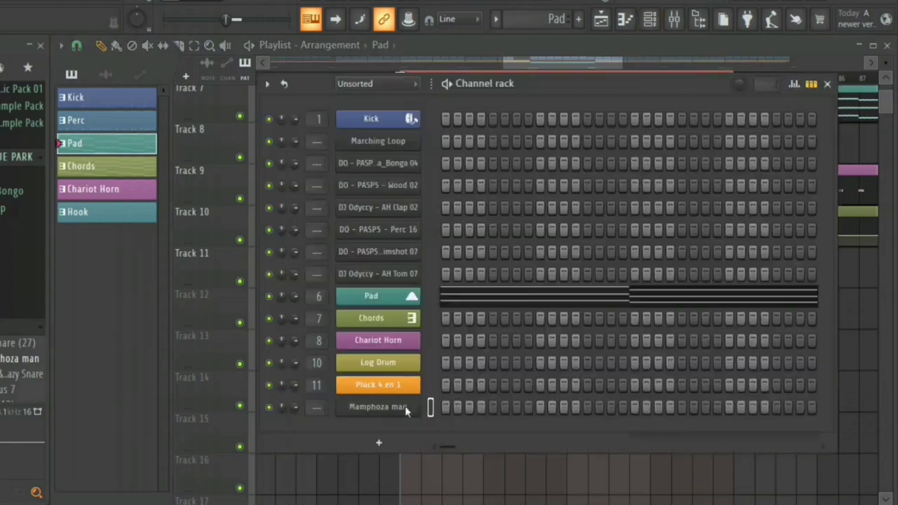
right_click(405, 406)
click(579, 325)
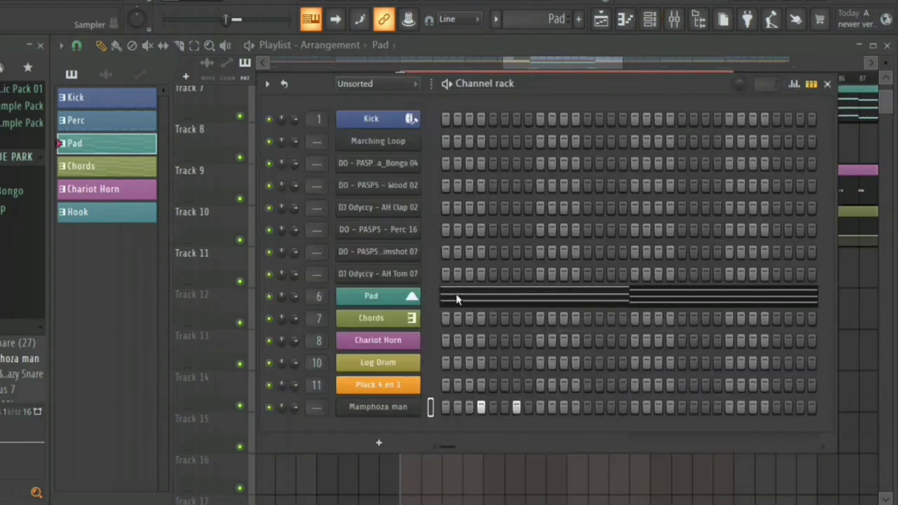
Step: Raise the Mamphoza man notes in bars 3 and 7 one semitone to C#5, matching the pad's ghost notes
right_click(456, 299)
click(449, 296)
drag(343, 272, 257, 218)
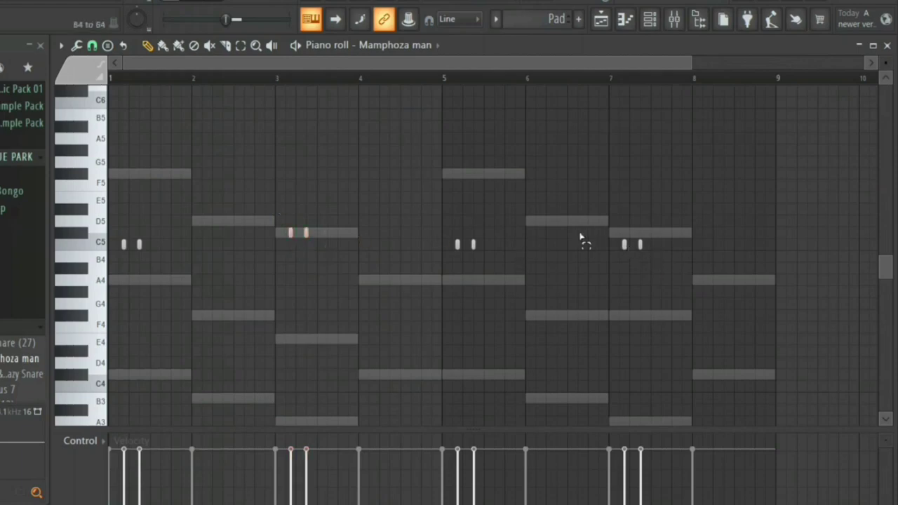
drag(677, 259, 580, 233)
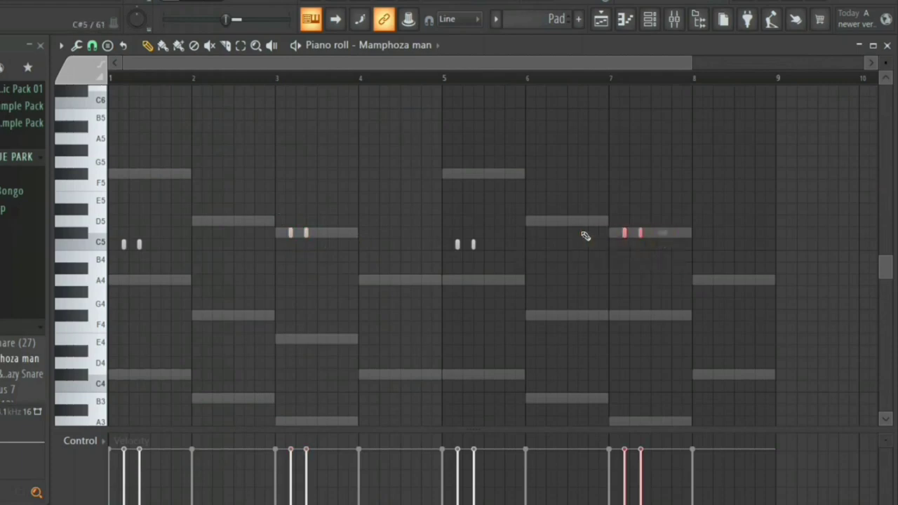
click(887, 45)
Step: Cut the retuned Mamphoza man notes from the Pad pattern and paste them back into the Hook pattern
right_click(387, 409)
click(619, 300)
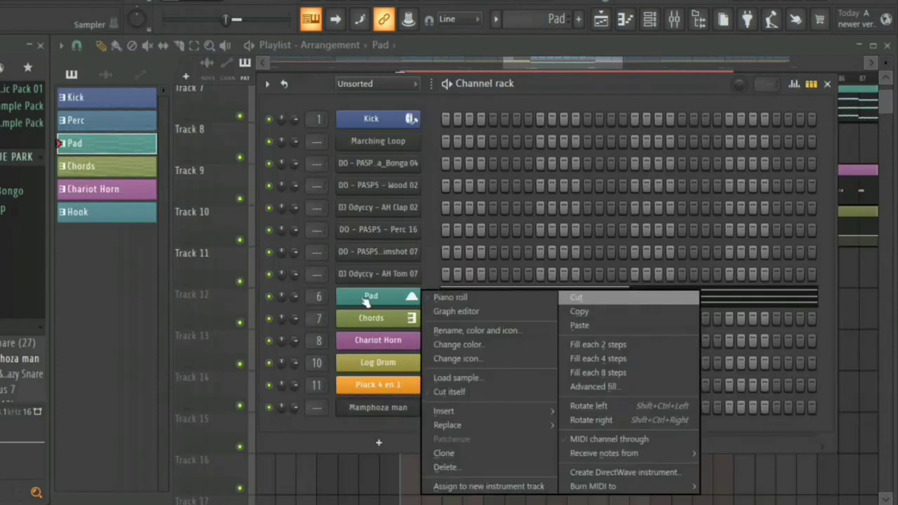
click(118, 214)
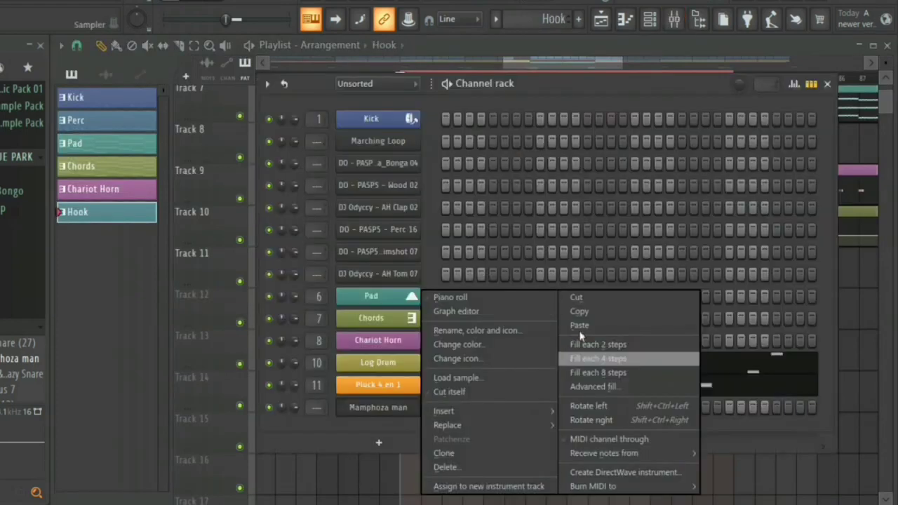
click(580, 326)
Step: Rename the Mamphoza man channel with the Snare preset name, color and icon
right_click(398, 410)
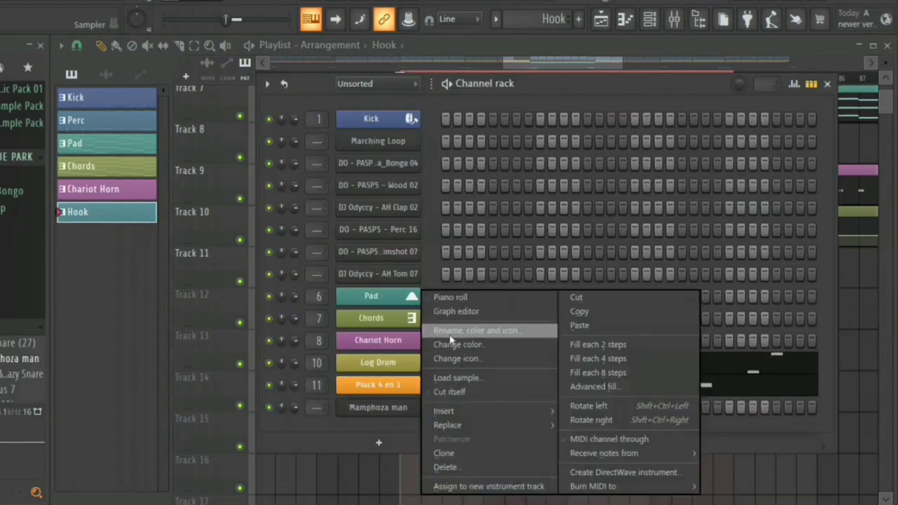
click(452, 331)
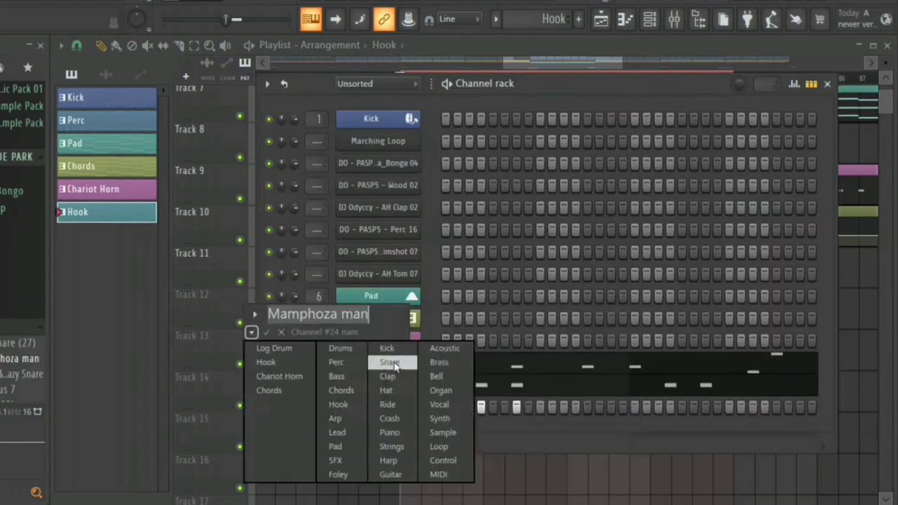
key(Return)
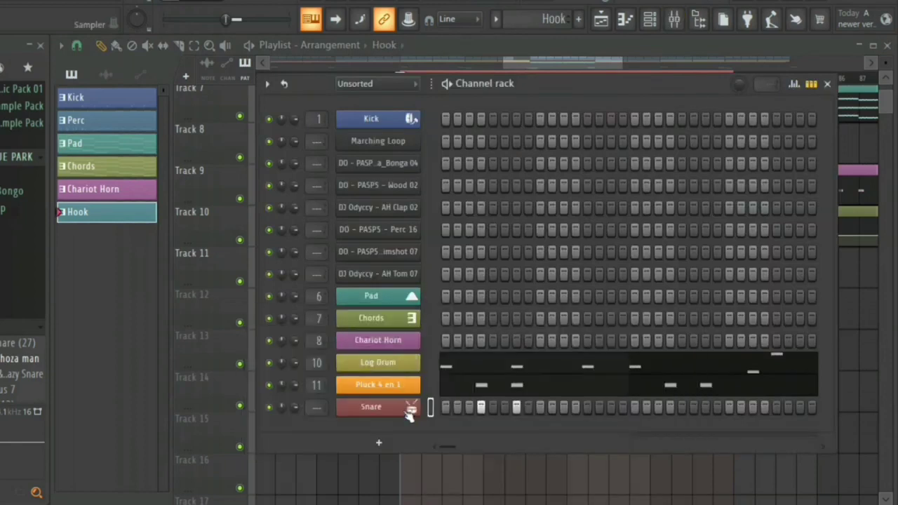
Step: Check the snare notes during playback, and transpose all Pluck 4 en 1 notes up one octave to A5
key(space)
right_click(365, 407)
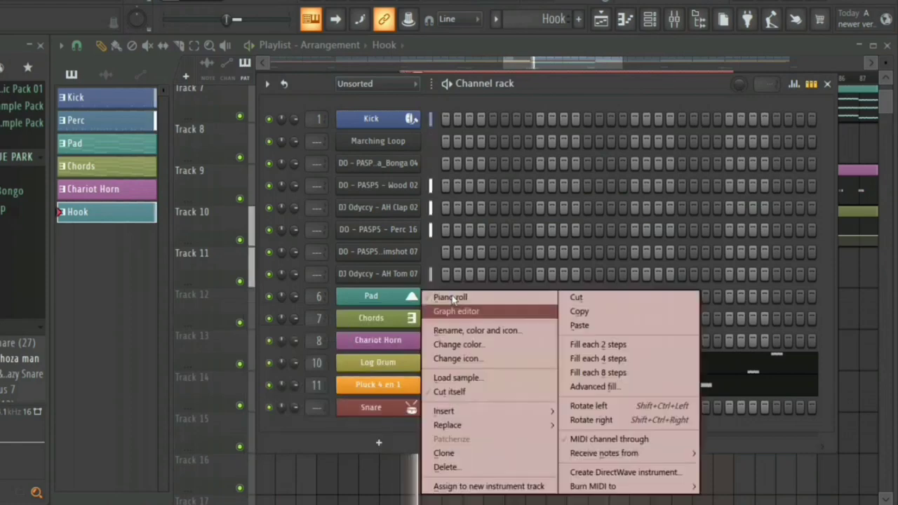
click(400, 296)
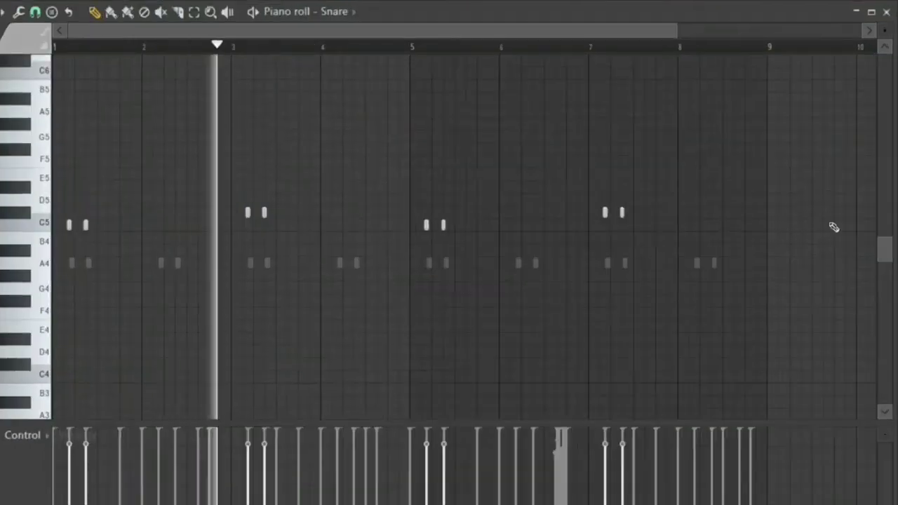
key(space)
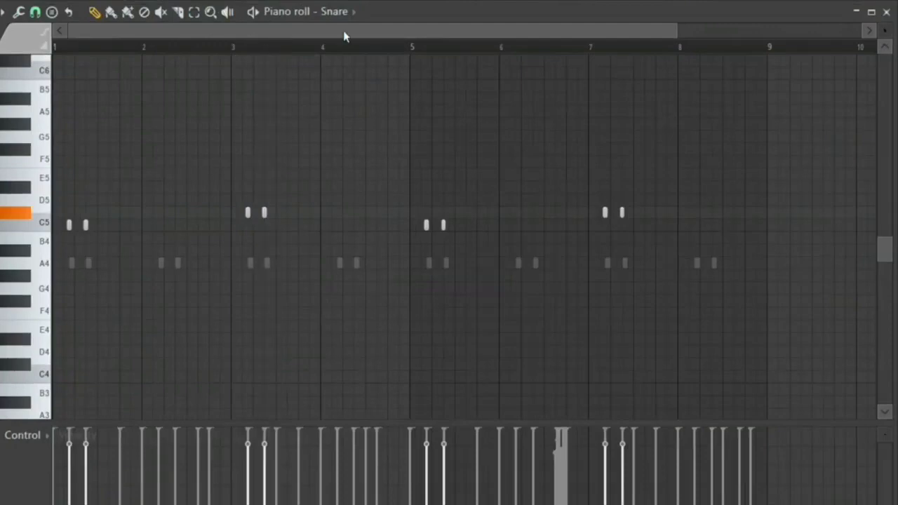
click(336, 12)
click(386, 401)
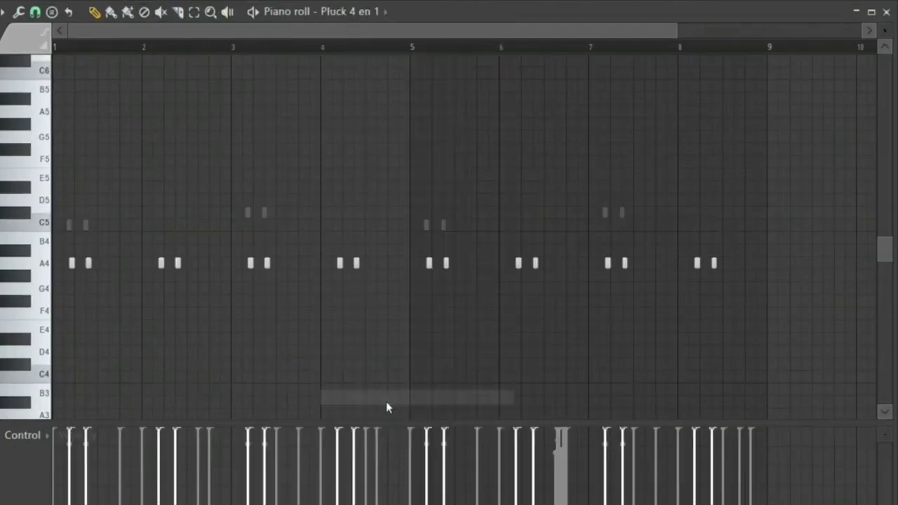
key(ctrl+Up)
key(space)
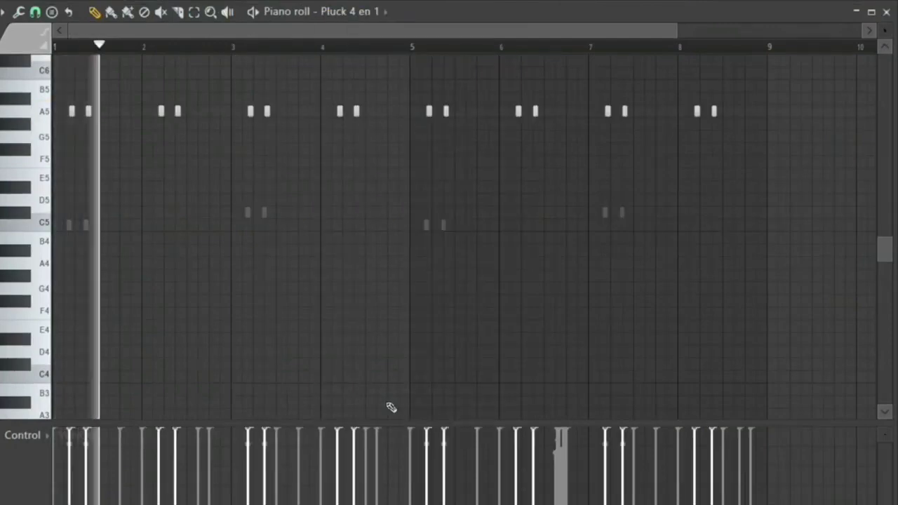
Step: Try the pluck notes three semitones lower at F#5 during playback, and return them to A5
key(shift+Down)
key(shift+Down)
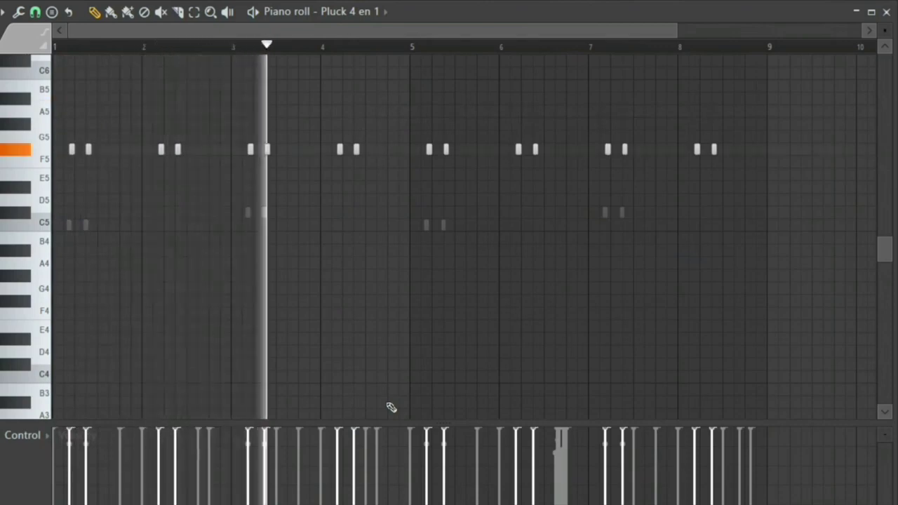
key(shift+Up)
key(shift+Up)
key(shift+Up)
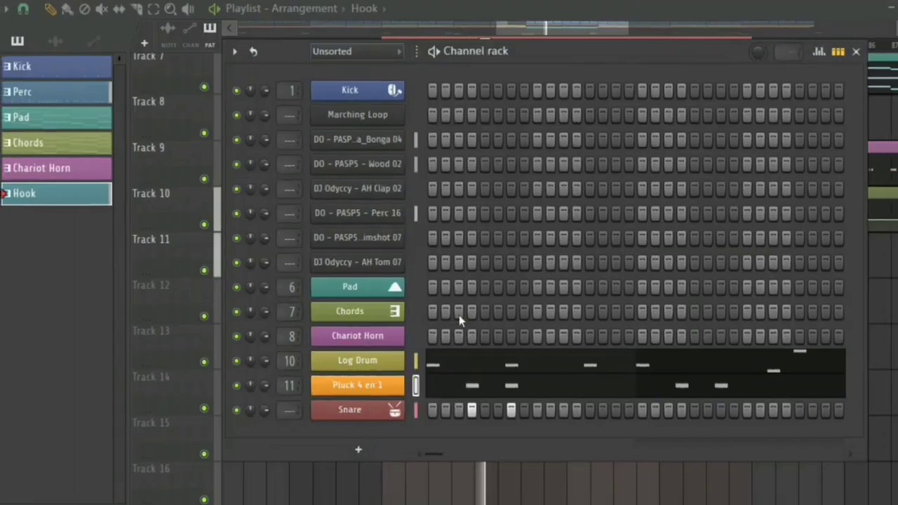
Step: Add a snare note on A4 near the end of bar 8 in the Hook pattern
click(454, 294)
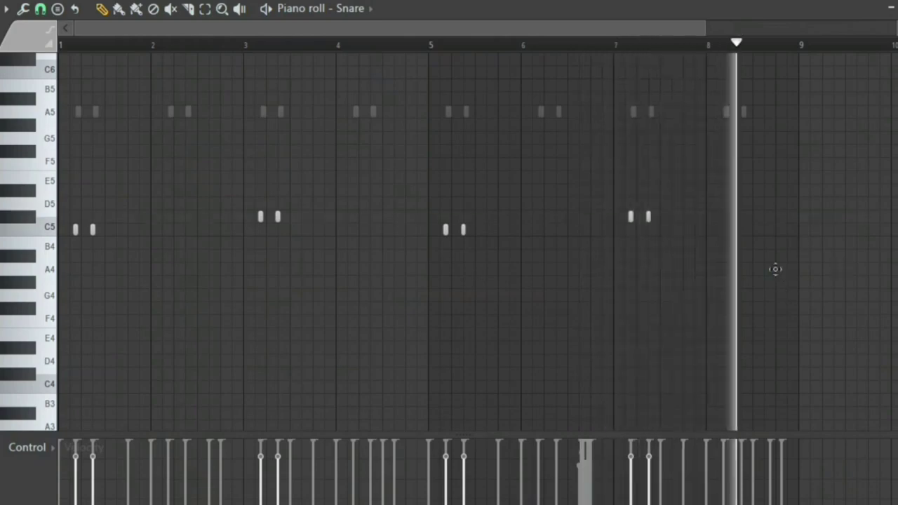
click(775, 268)
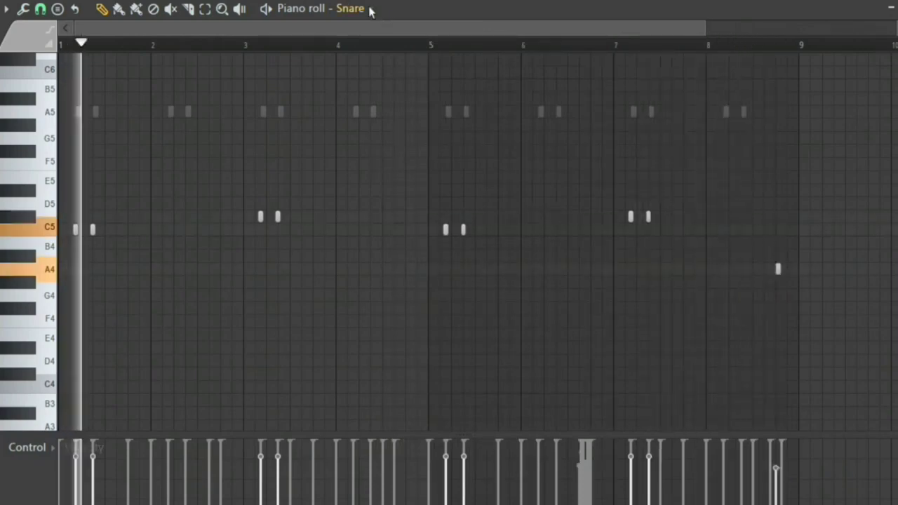
Step: Scale down the velocities of all Pluck 4 en 1 notes with the level scaling multiplier
click(354, 9)
click(412, 409)
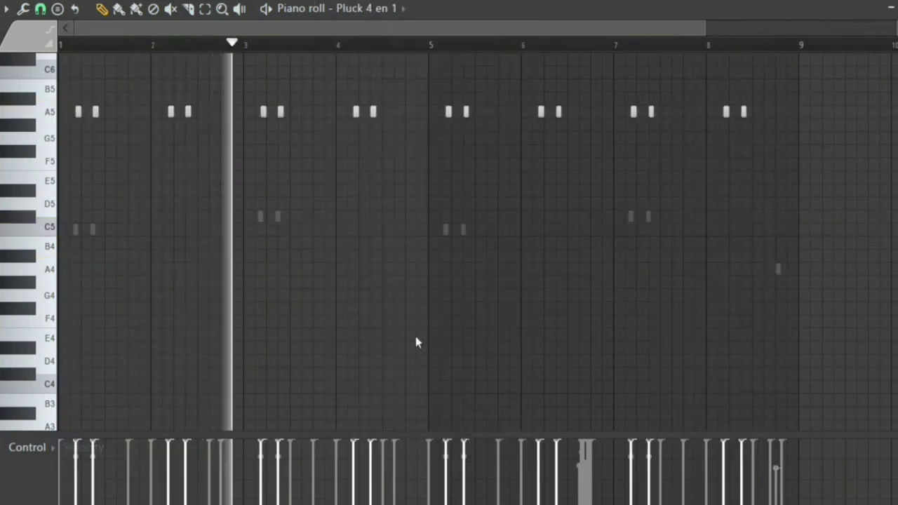
key(alt+x)
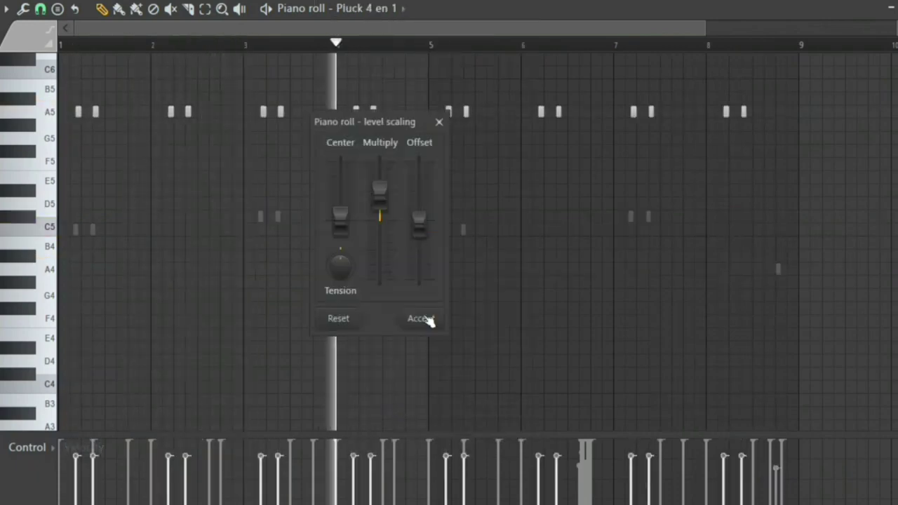
key(Escape)
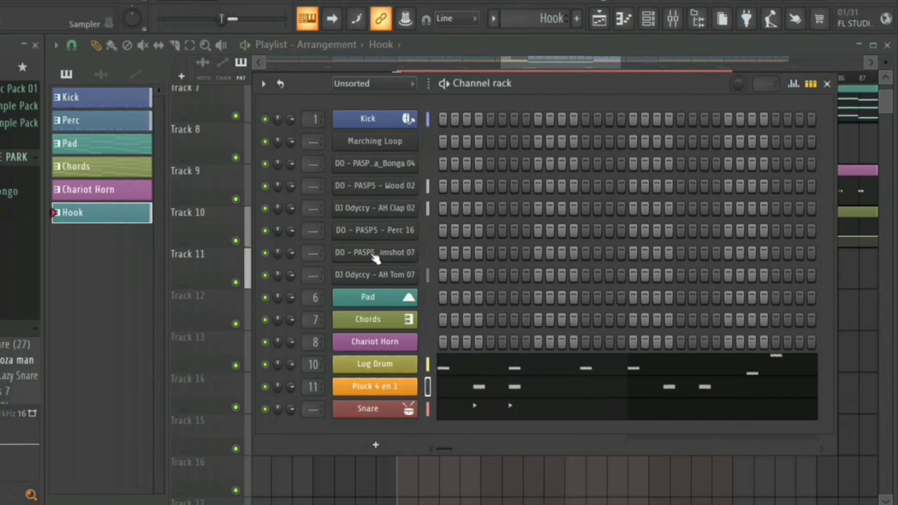
Step: Close the channel rack and clear the playlist's time selection over bars 65 to 81, with the playback position at bar 65
click(826, 83)
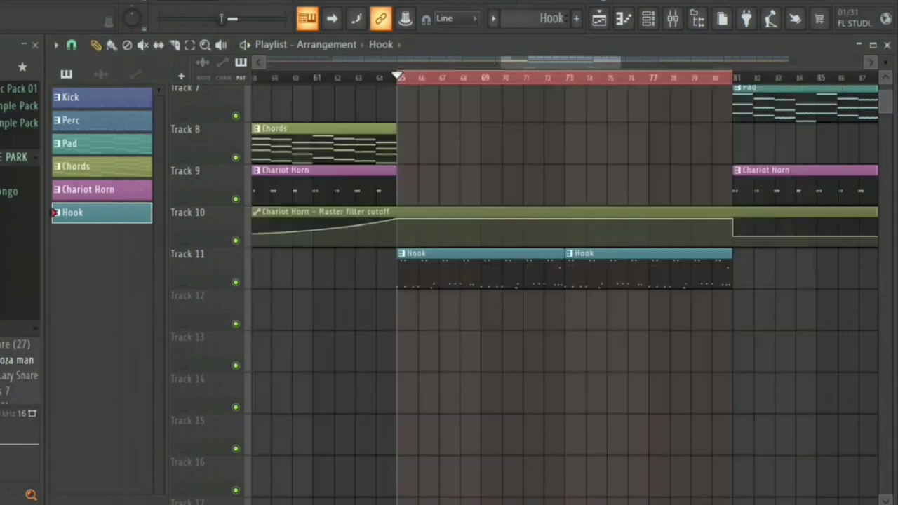
drag(594, 63, 371, 67)
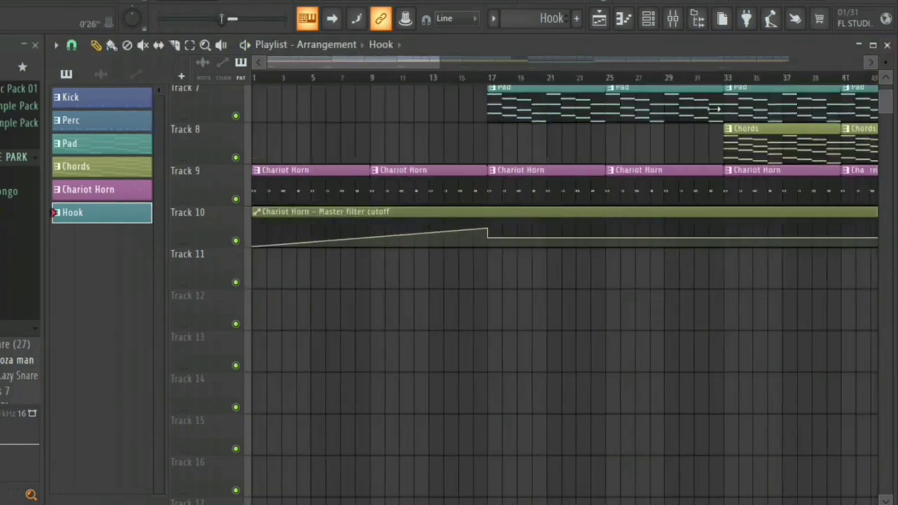
drag(713, 110, 748, 114)
drag(643, 81, 565, 85)
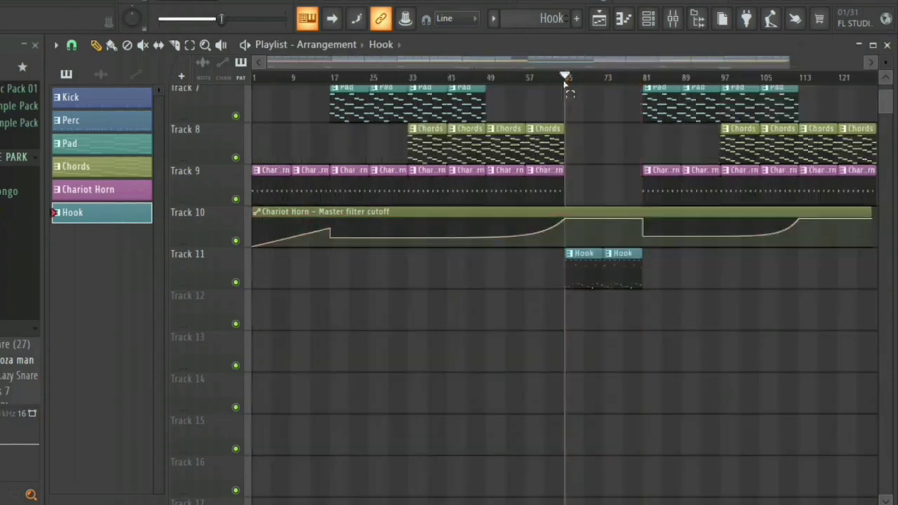
Step: Place two more Hook pattern clips back to back on Track 11, covering bars 113 to 129
scroll(785, 64, down, 1)
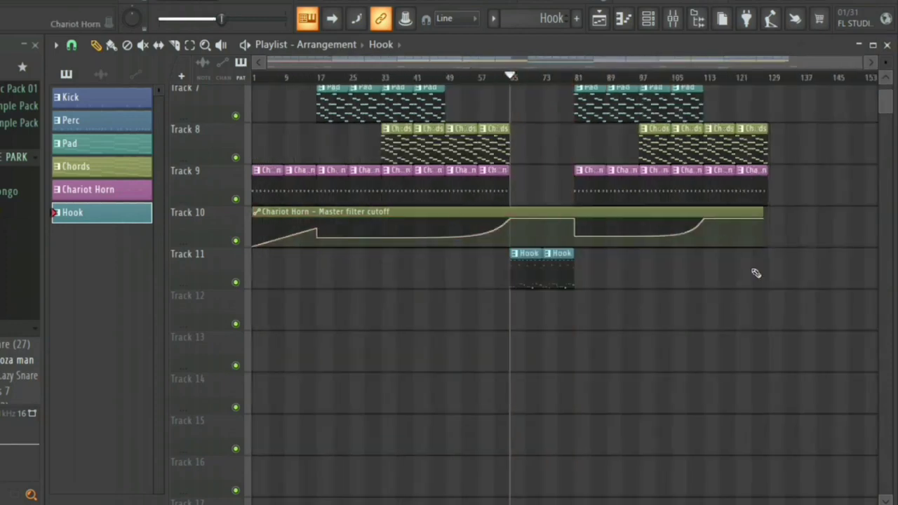
scroll(723, 335, up, 3)
click(726, 400)
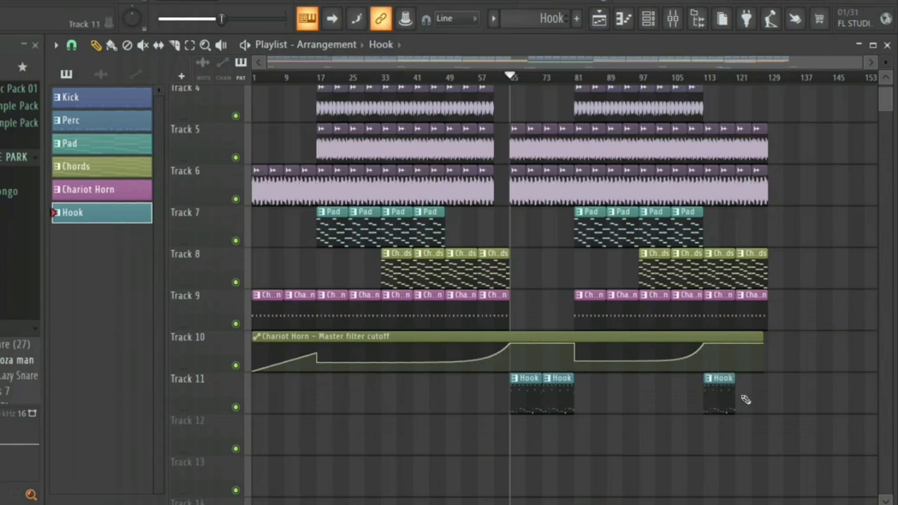
click(743, 398)
Step: Play the arrangement from just before bar 113 to check the transition into the second Hook section
click(701, 80)
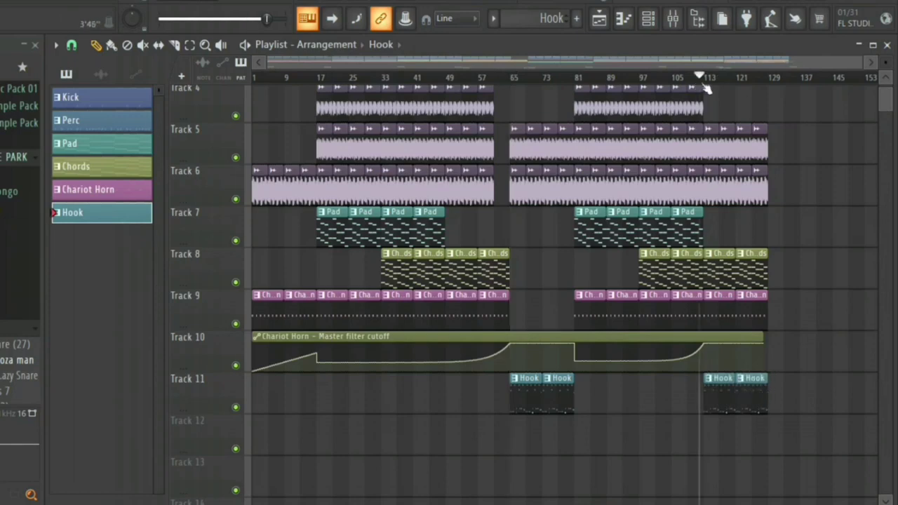
key(space)
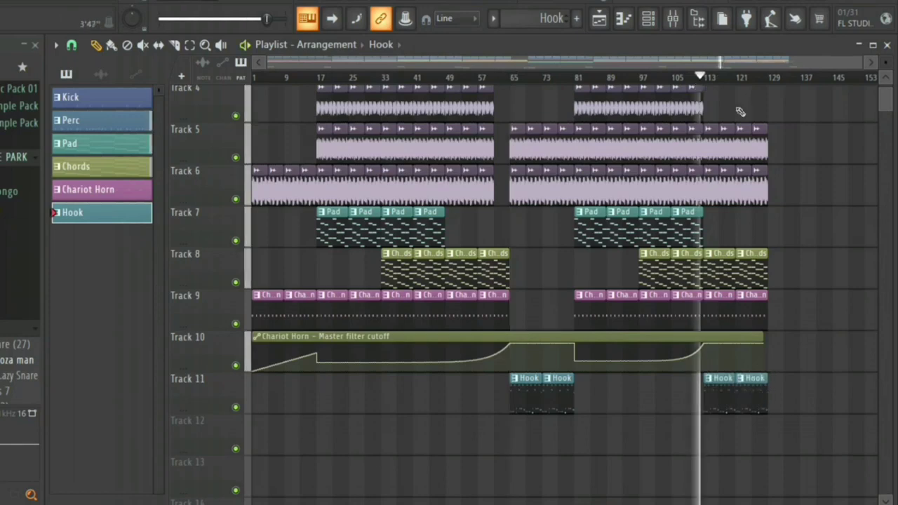
scroll(833, 231, up, 3)
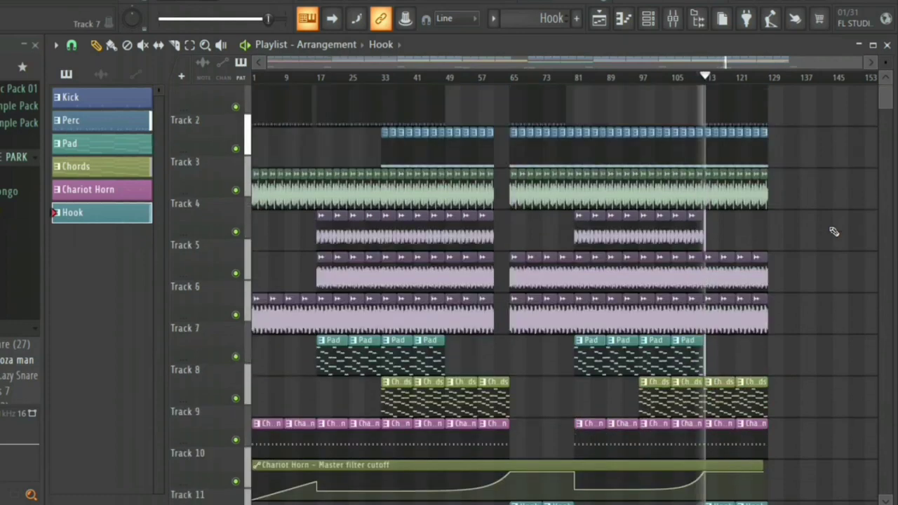
scroll(834, 230, up, 1)
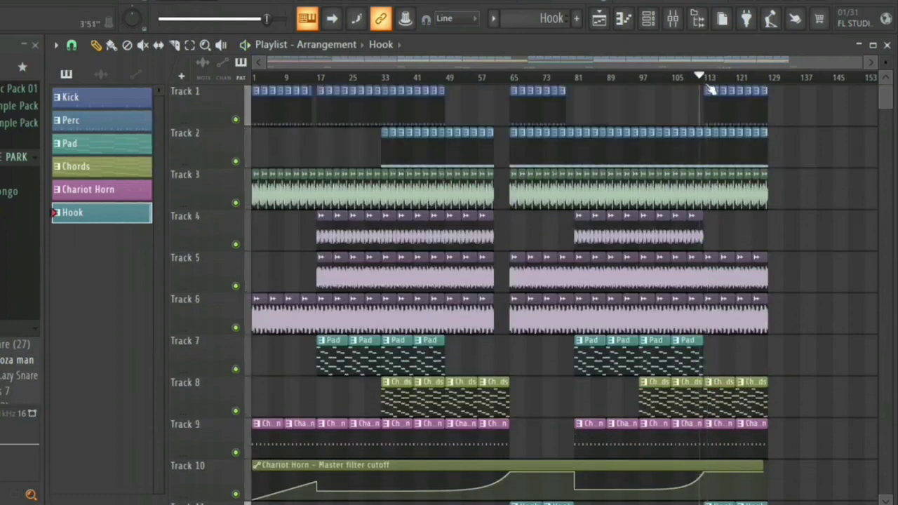
key(space)
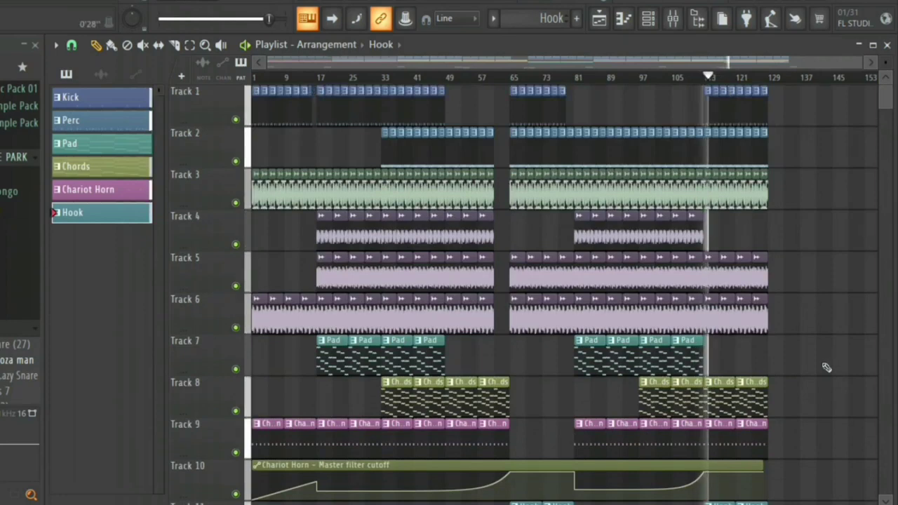
key(space)
key(space)
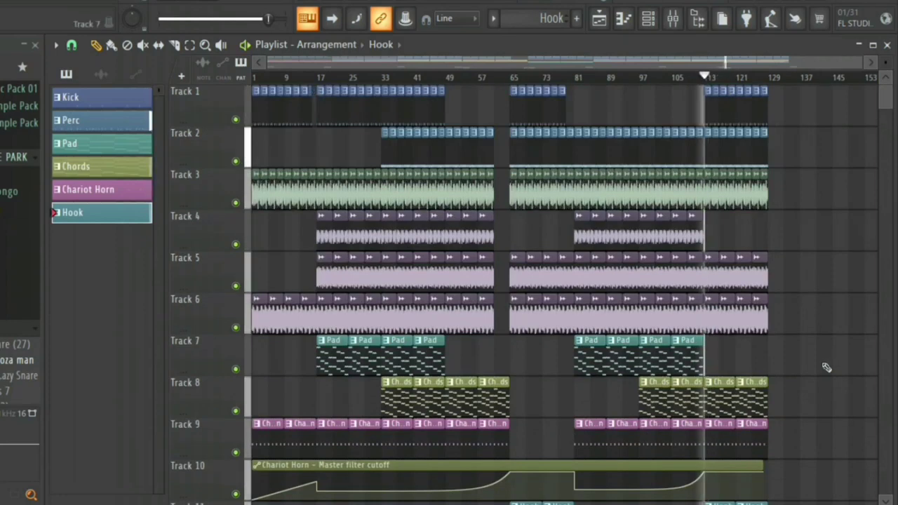
scroll(826, 366, down, 2)
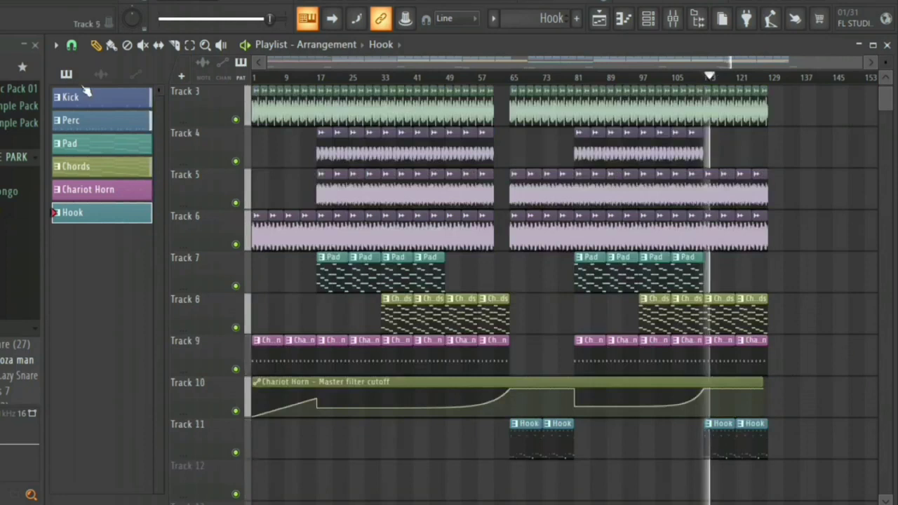
key(space)
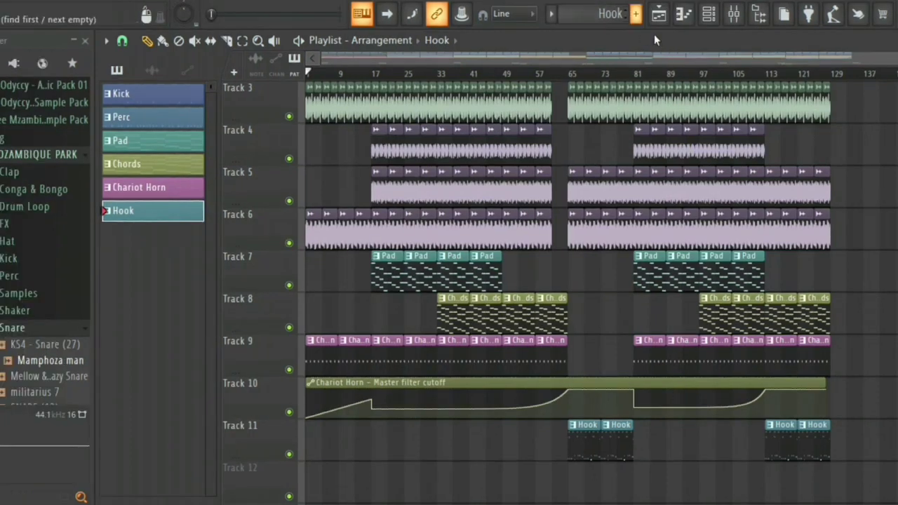
Step: Create a new pattern and add a Sonatina Orchestra instrument channel to the channel rack
key(F4)
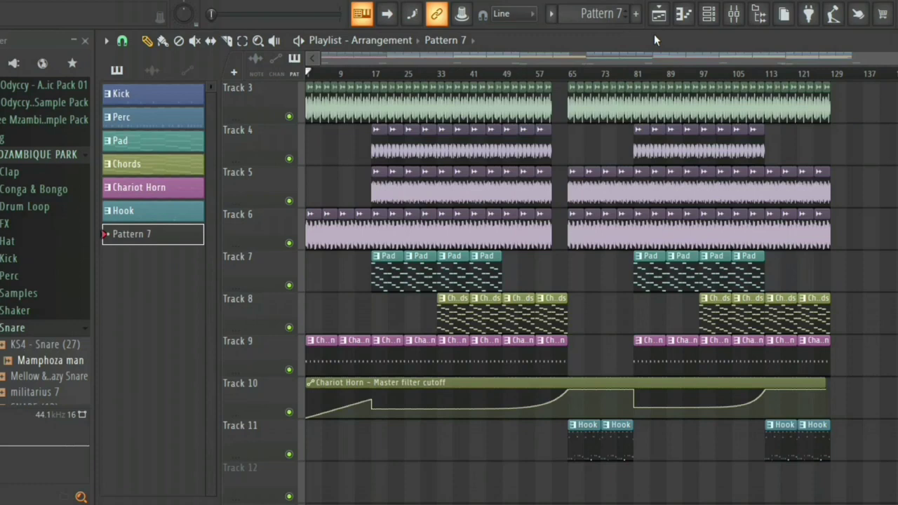
click(708, 13)
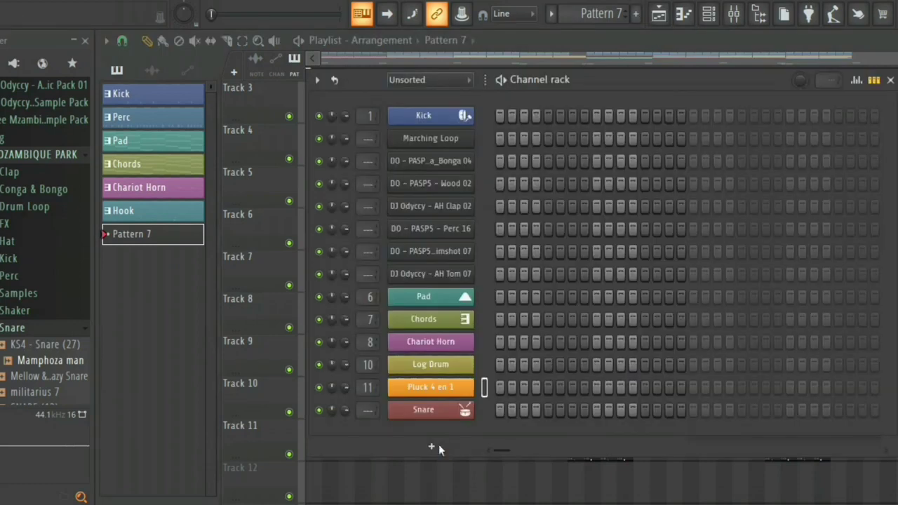
click(438, 444)
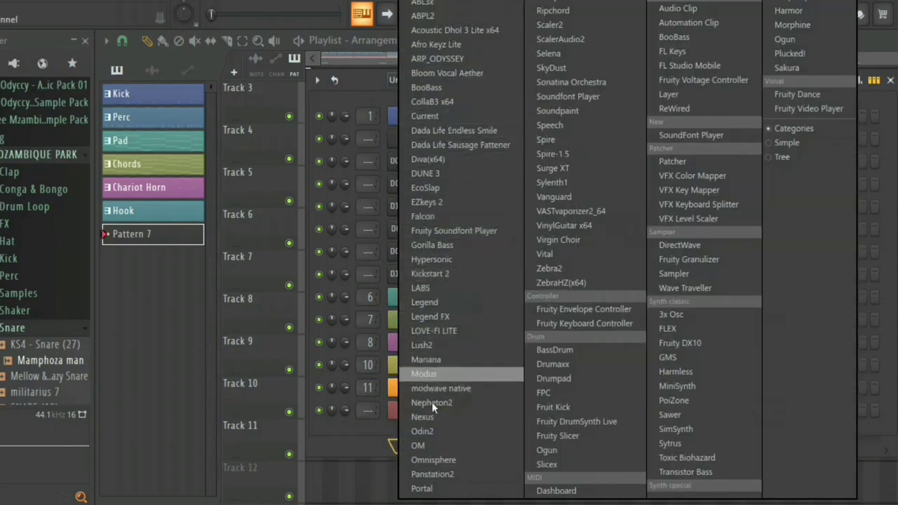
click(572, 77)
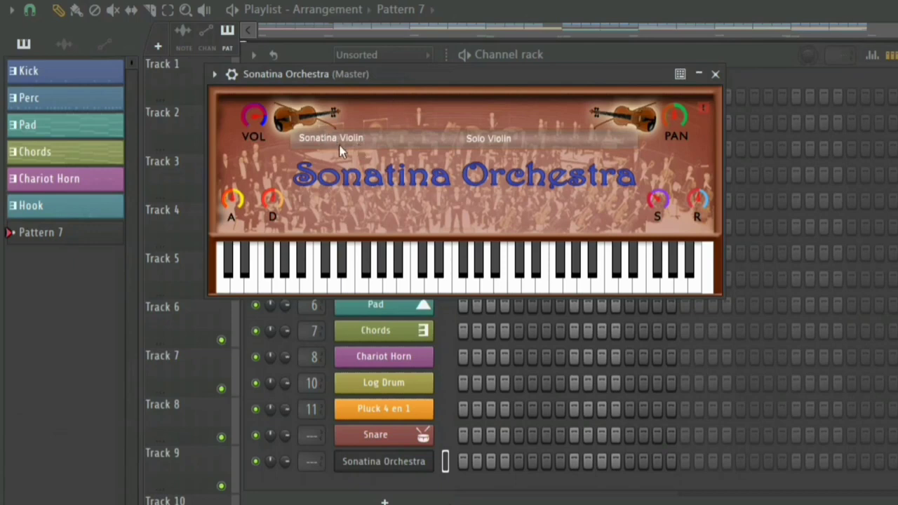
Step: Set Sonatina Orchestra to the Sonatina Trumpet instrument with the Trumpets Staccato group
click(340, 151)
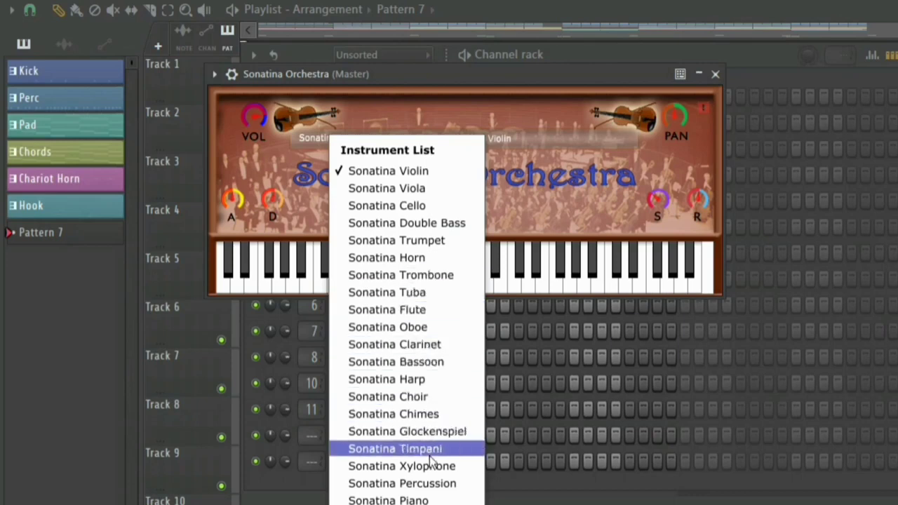
click(396, 240)
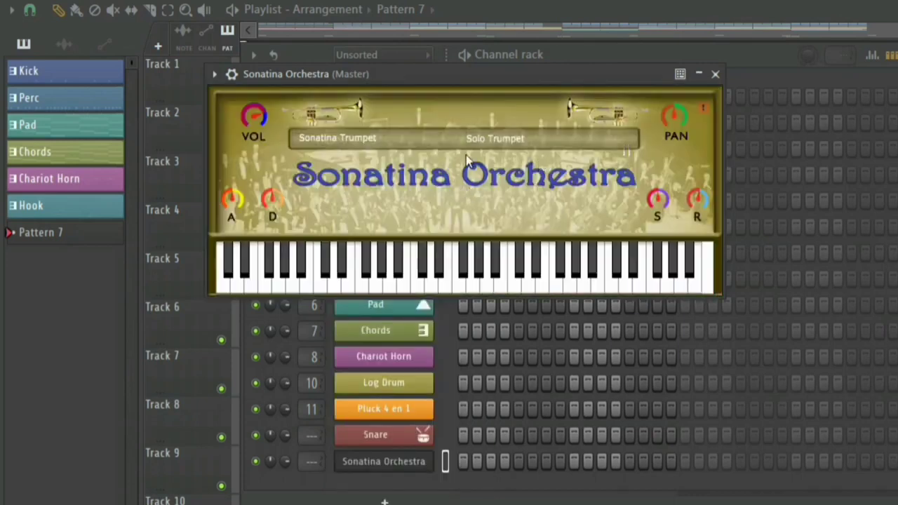
click(483, 138)
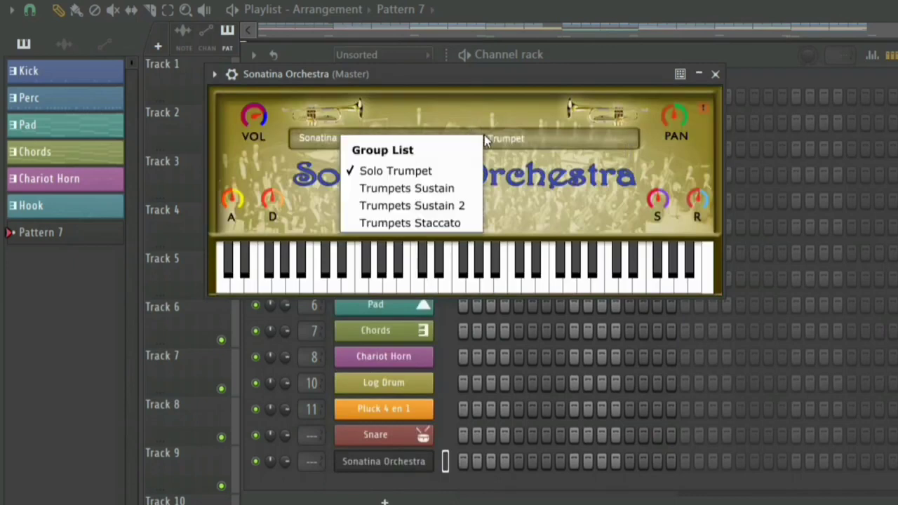
click(421, 222)
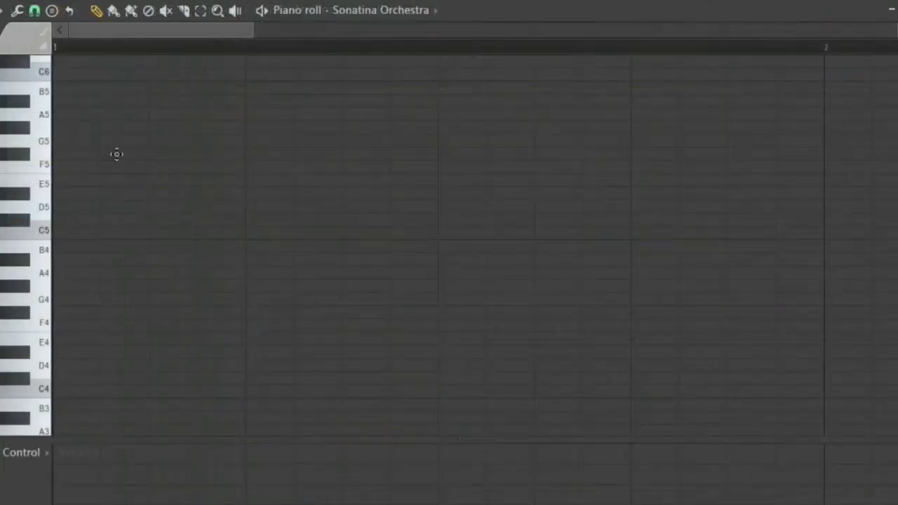
Step: Draw two one-step F#5 trumpet notes on the fourth and sixth steps of bar 1 and listen to them
drag(189, 154, 256, 156)
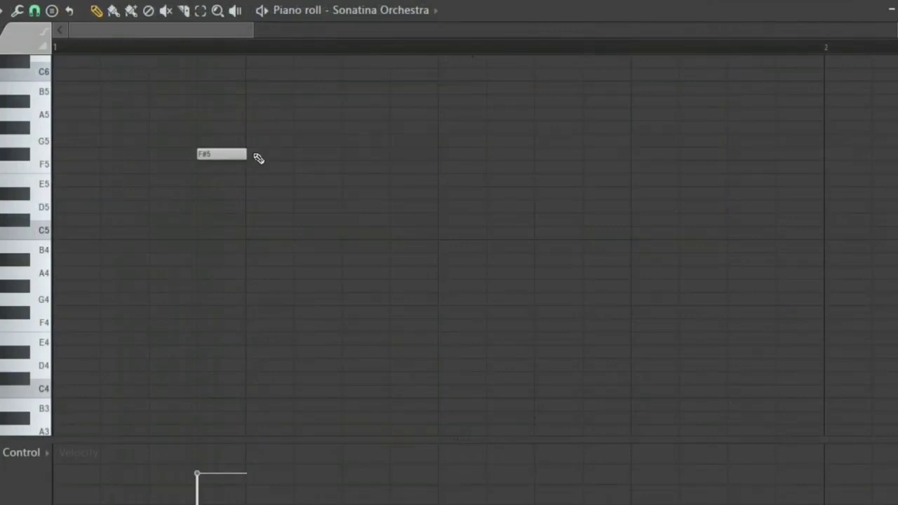
click(307, 154)
key(space)
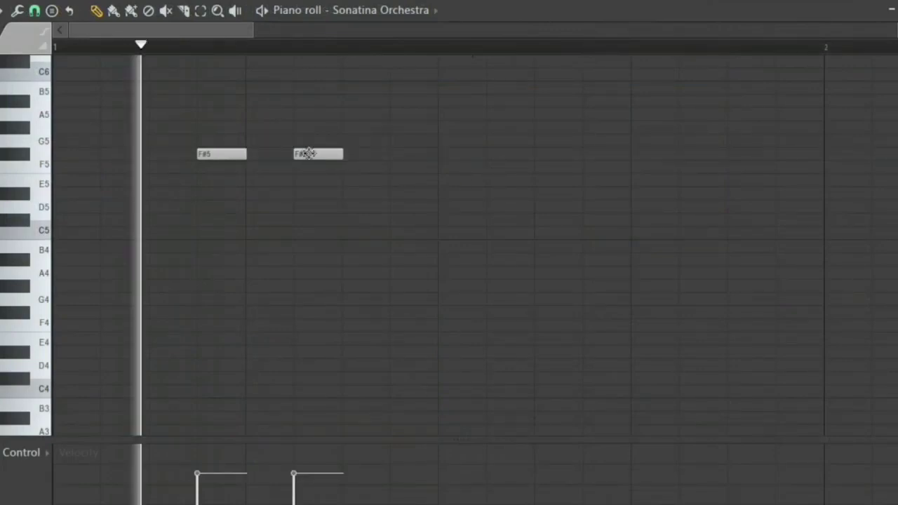
drag(358, 160, 360, 159)
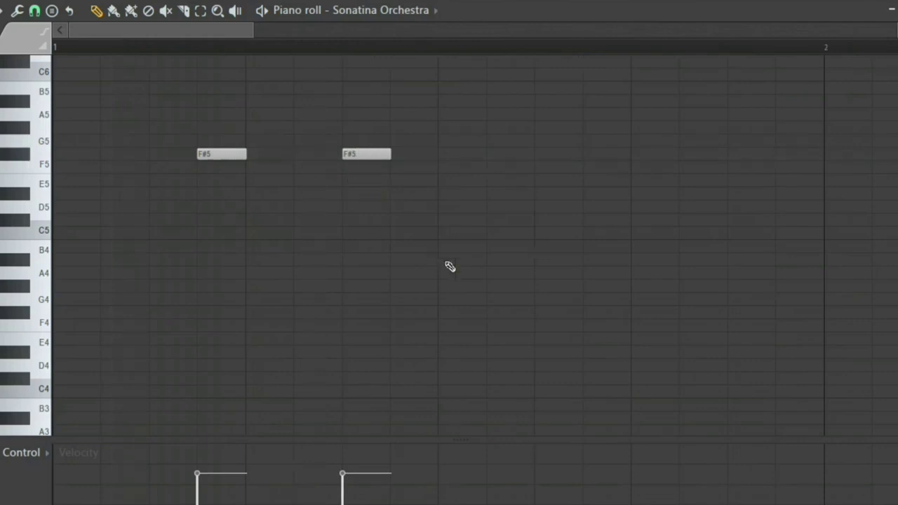
key(ctrl+z)
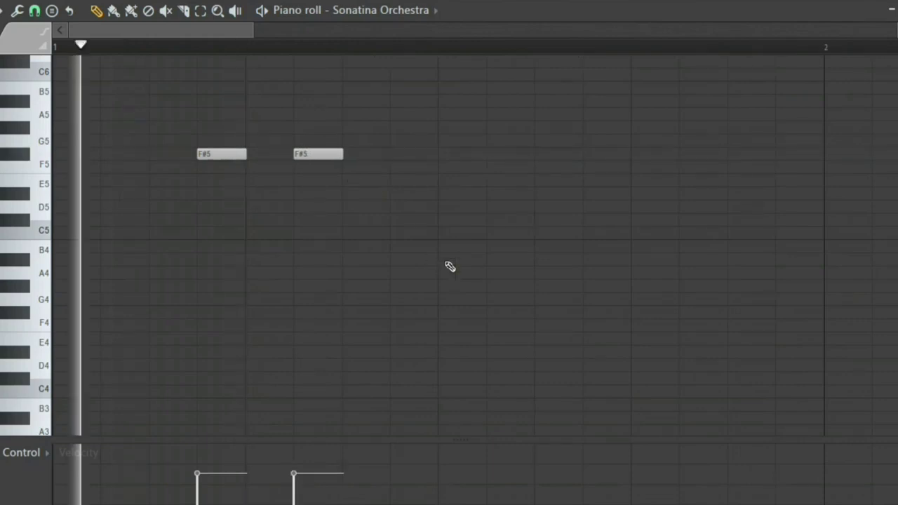
Step: Raise both trumpet notes by one octave to F#6 and play the pattern
key(ctrl+Up)
key(space)
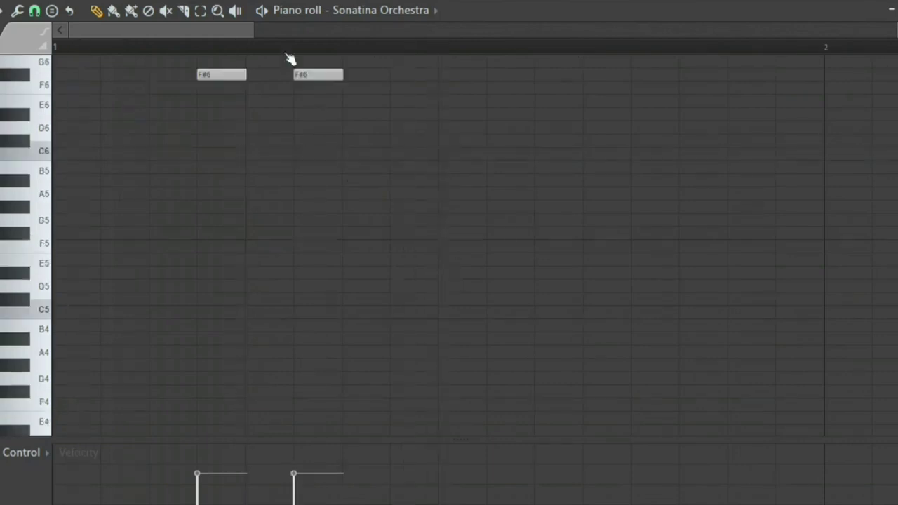
key(space)
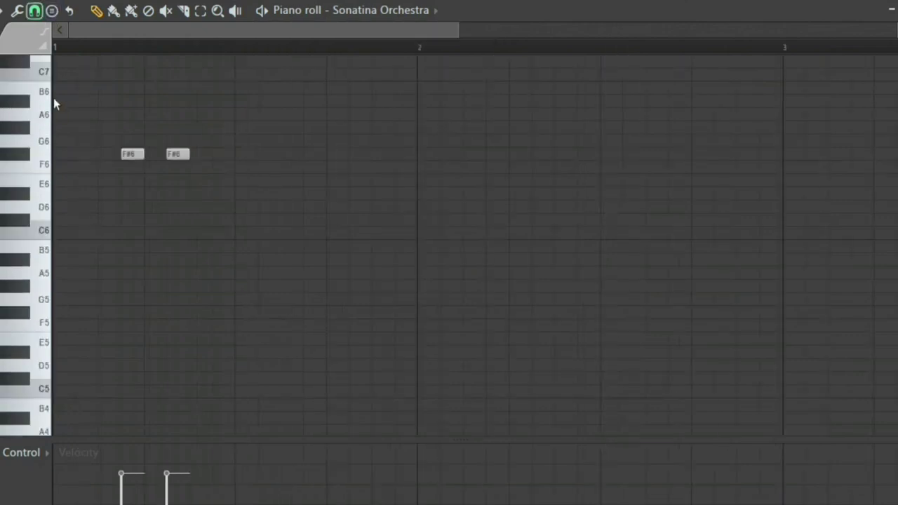
Step: Set the piano roll snap to 1/6 step and shorten both F#6 notes to very short hits, checking them by playback
click(35, 10)
click(55, 103)
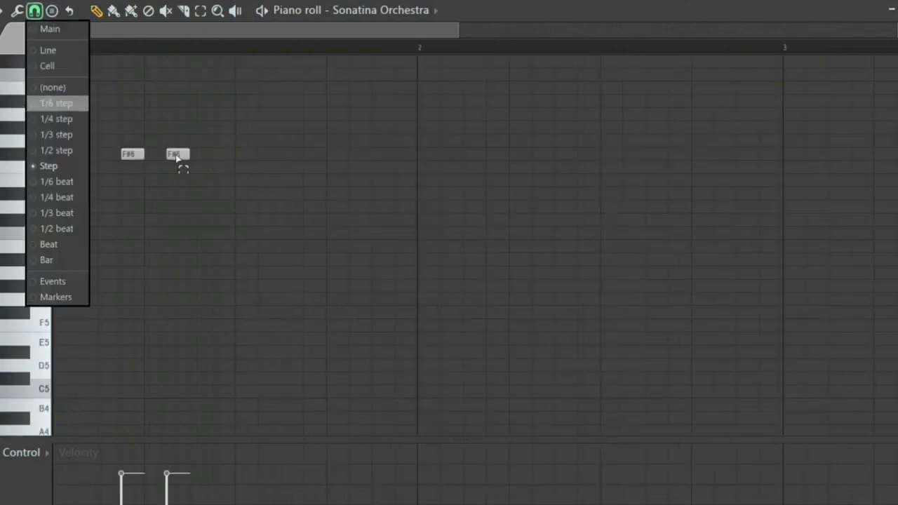
key(ctrl+a)
drag(146, 154, 132, 185)
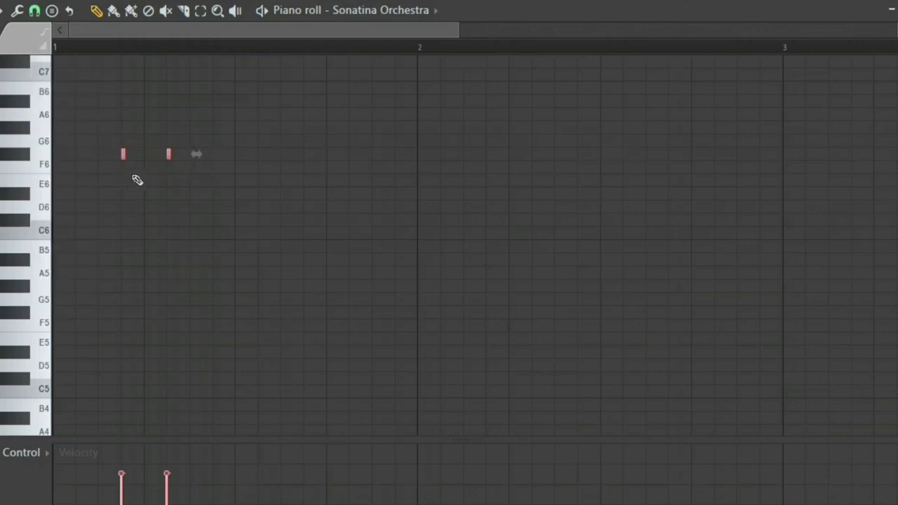
key(space)
key(space)
drag(129, 156, 127, 156)
key(space)
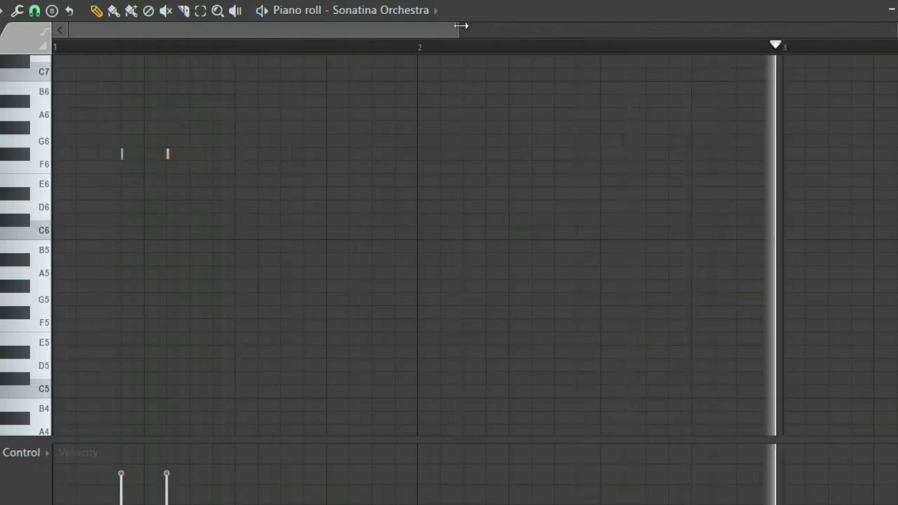
Step: Set the snap to Bar, select bar 1 with its two trumpet notes, and duplicate it seven times through bar 8
drag(460, 26, 766, 47)
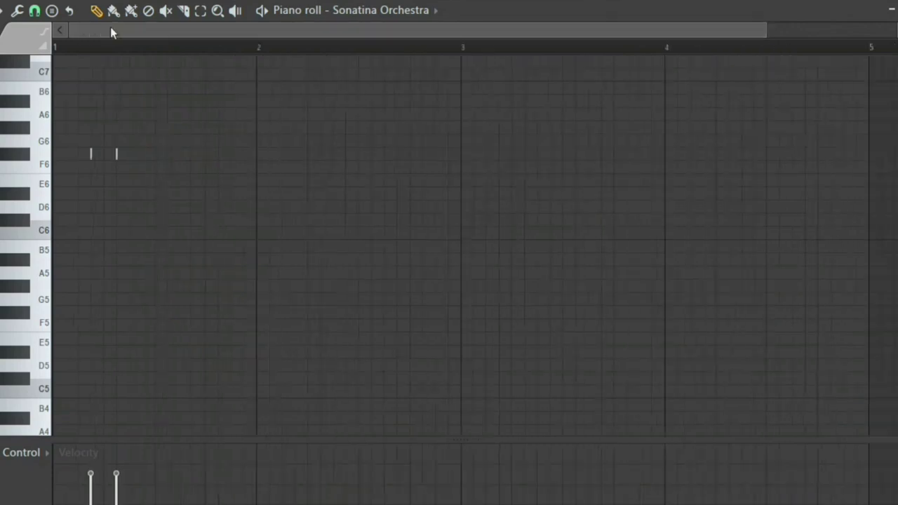
click(34, 11)
click(49, 260)
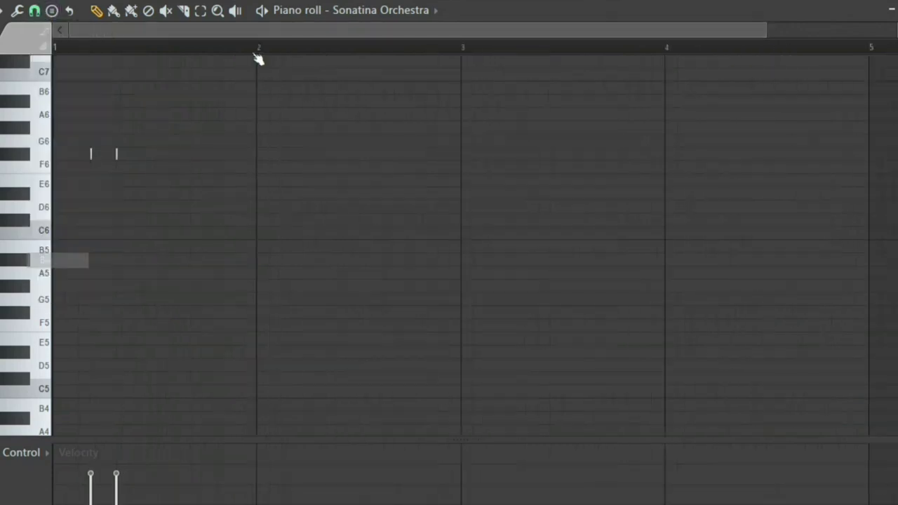
key(ctrl+a)
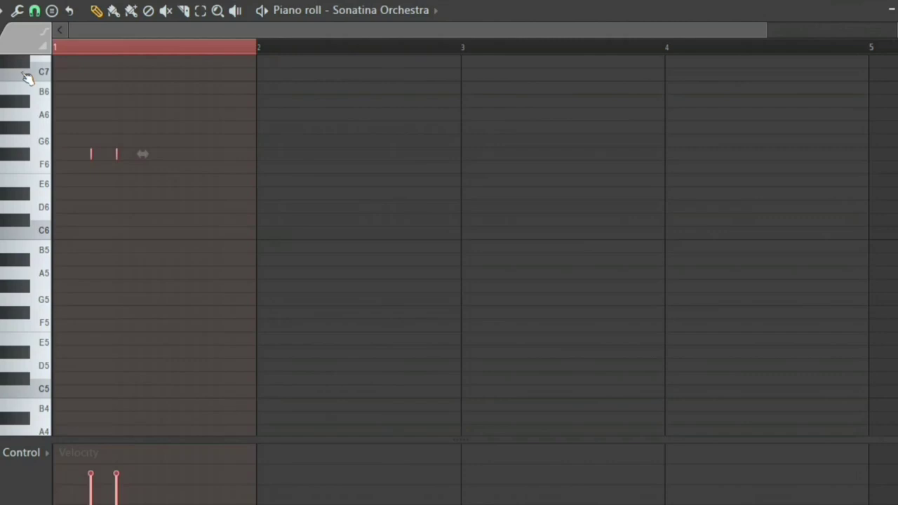
key(ctrl+b)
key(ctrl+b)
key(ctrl+b)
key(ctrl+b)
key(ctrl+b)
key(ctrl+b)
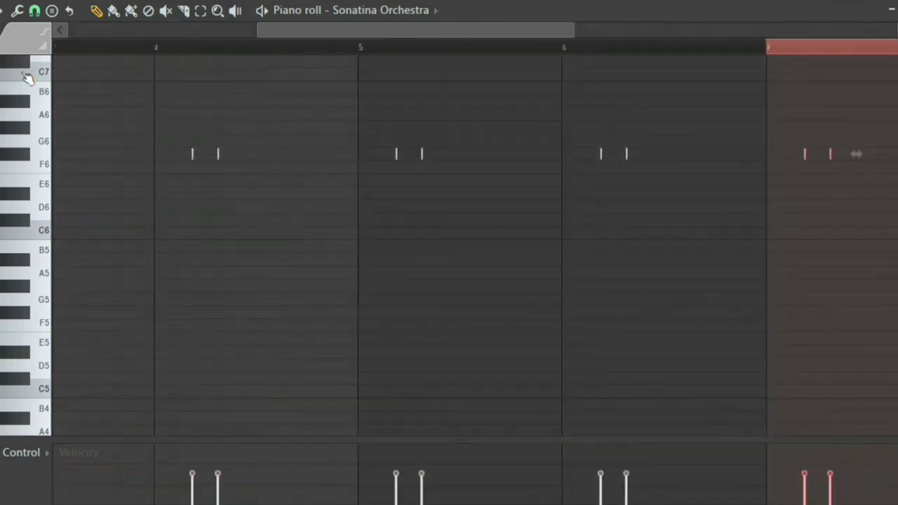
key(ctrl+b)
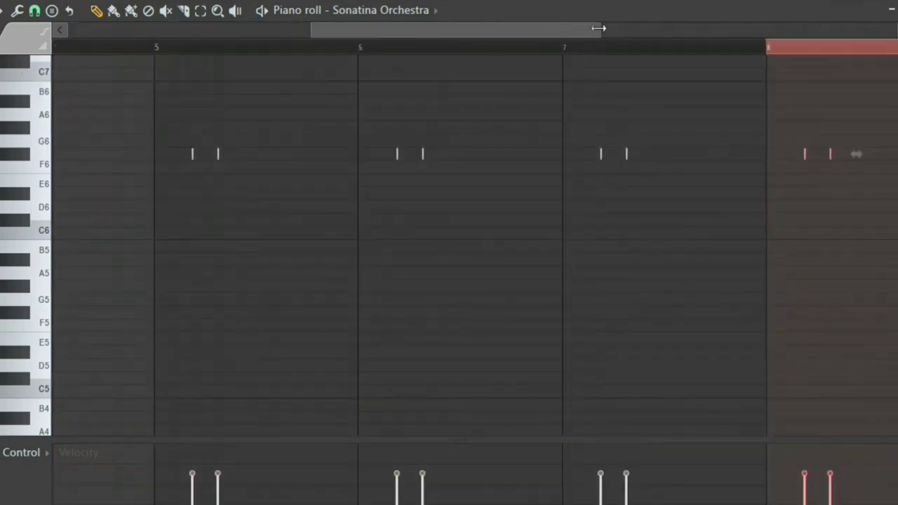
drag(598, 28, 893, 30)
drag(313, 51, 385, 52)
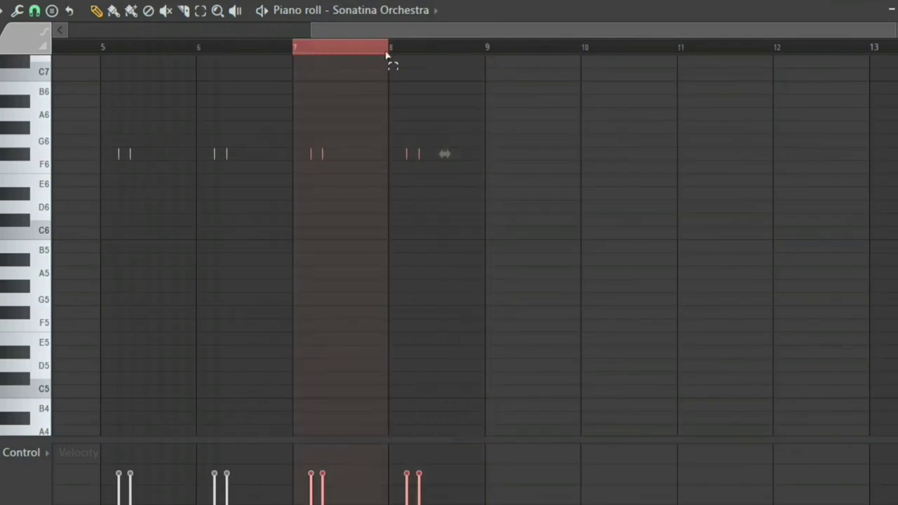
ctrl+click(385, 53)
drag(312, 30, 69, 30)
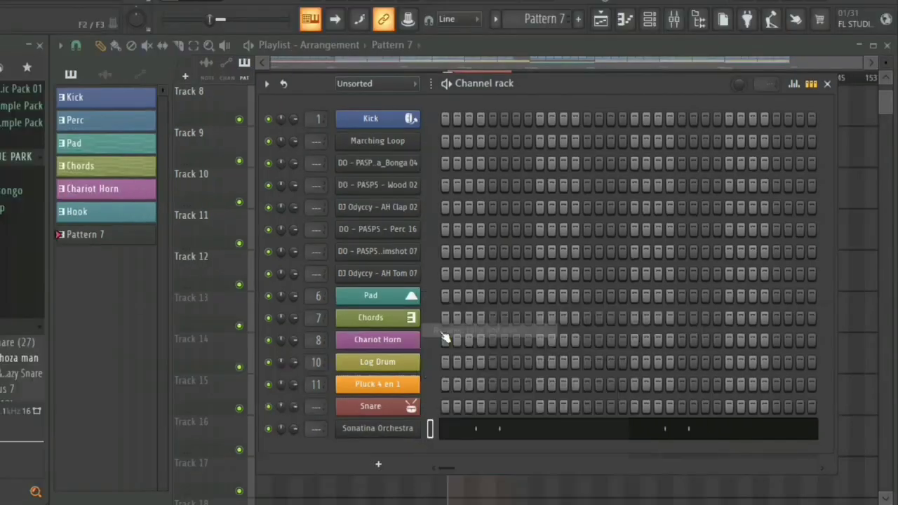
Step: Rename Pattern 7 as Sonatina Orchestra, using the suggested name
right_click(125, 233)
click(161, 271)
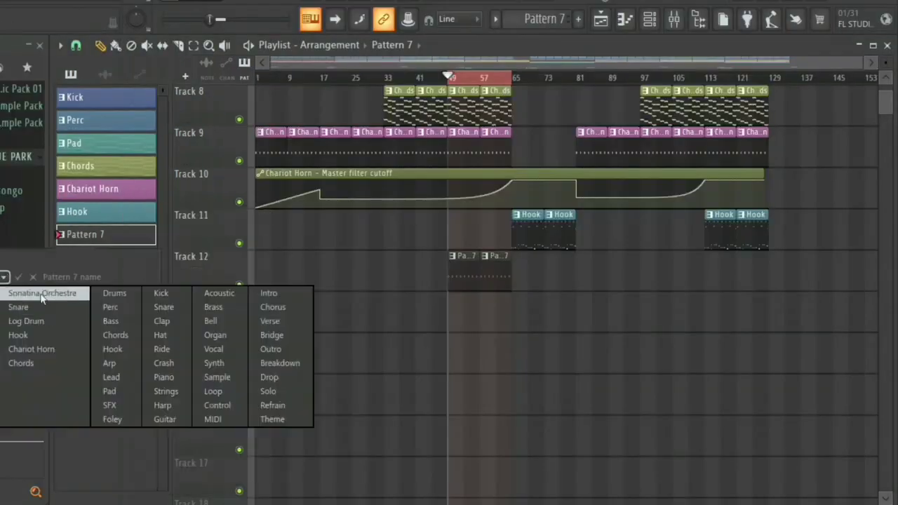
click(40, 287)
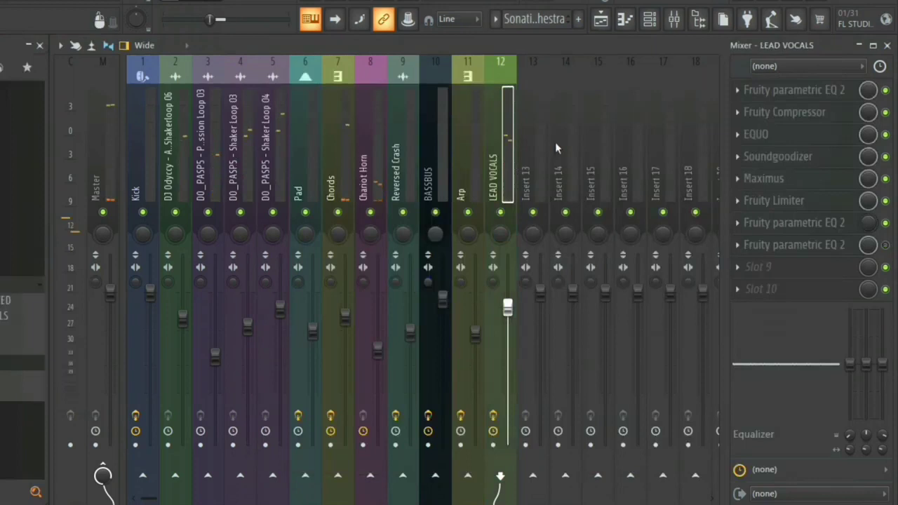
Step: Delete the Fruity Compressor and the first Fruity parametric EQ 2 from the LEAD VOCALS mixer track
click(737, 112)
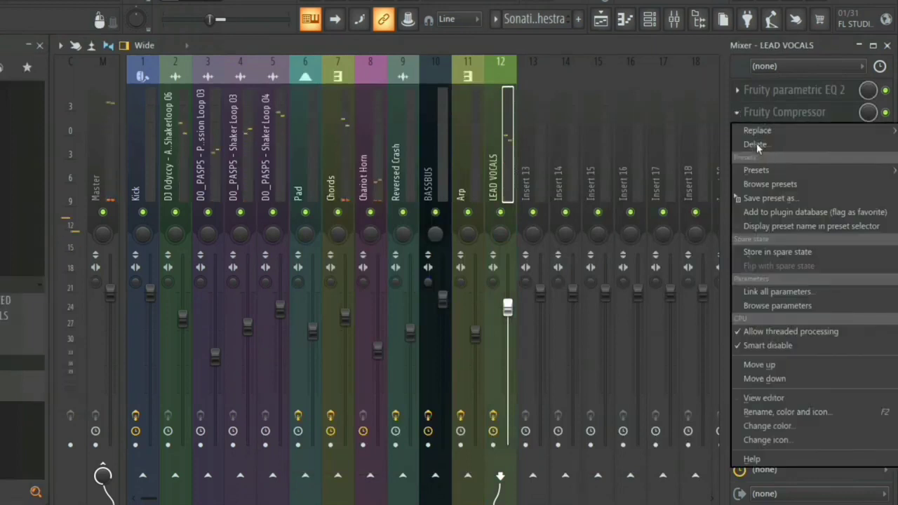
click(757, 144)
click(739, 91)
click(757, 123)
Step: Add the LuxeVerb reverb to slot 9 of the LEAD VOCALS mixer track
click(885, 244)
click(788, 268)
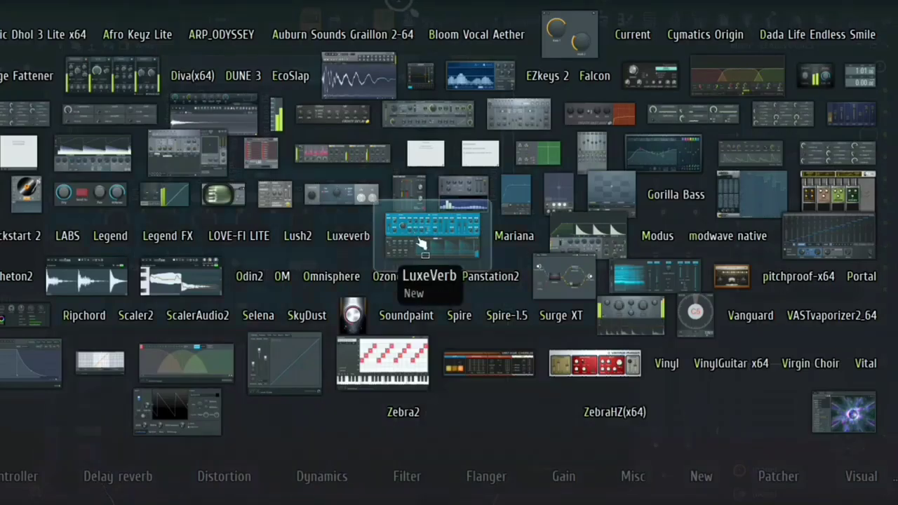
click(417, 240)
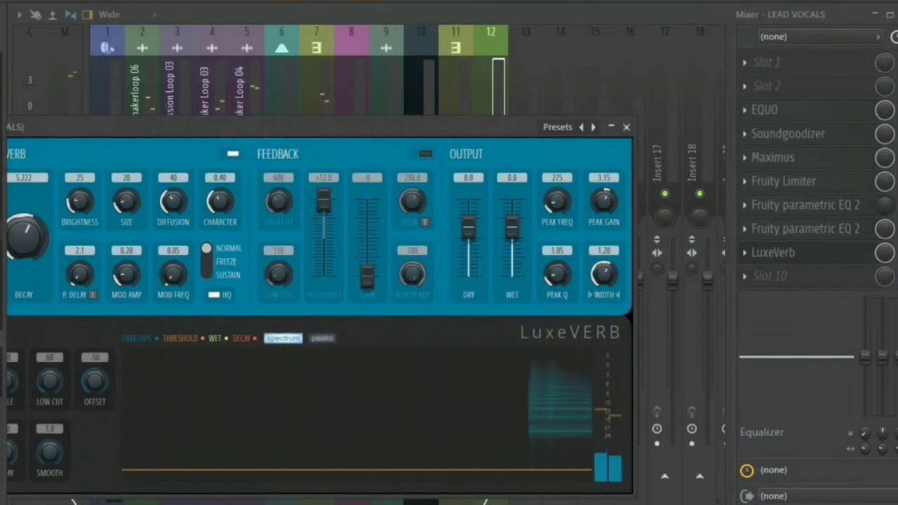
drag(435, 178, 571, 120)
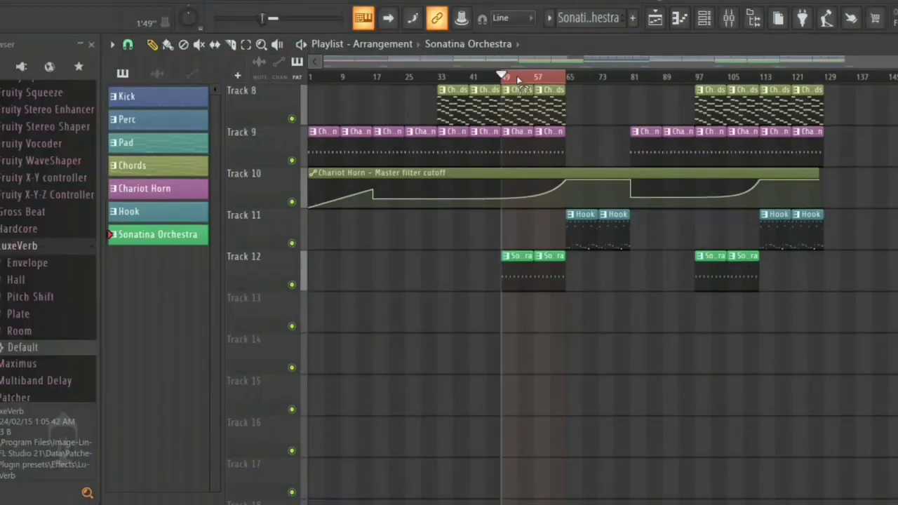
Step: Play the arrangement from bar 49 to hear the Sonatina Orchestra pattern in context
key(space)
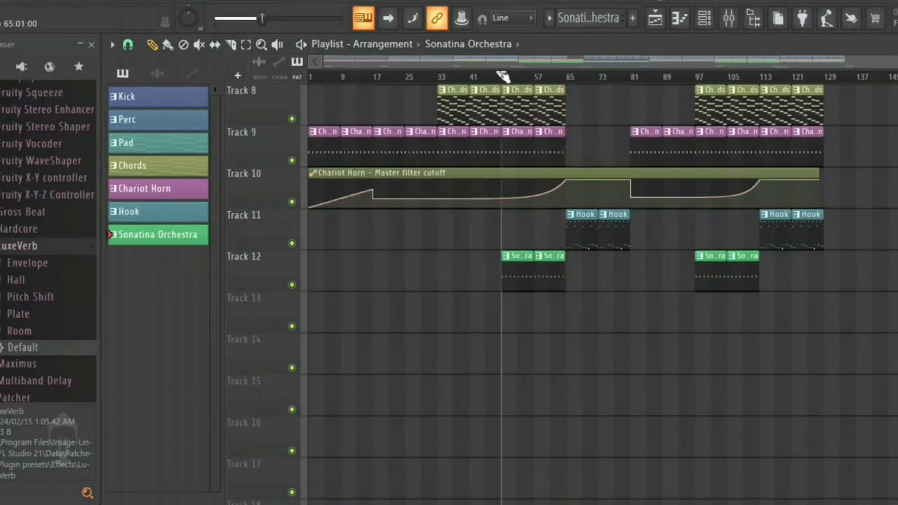
key(space)
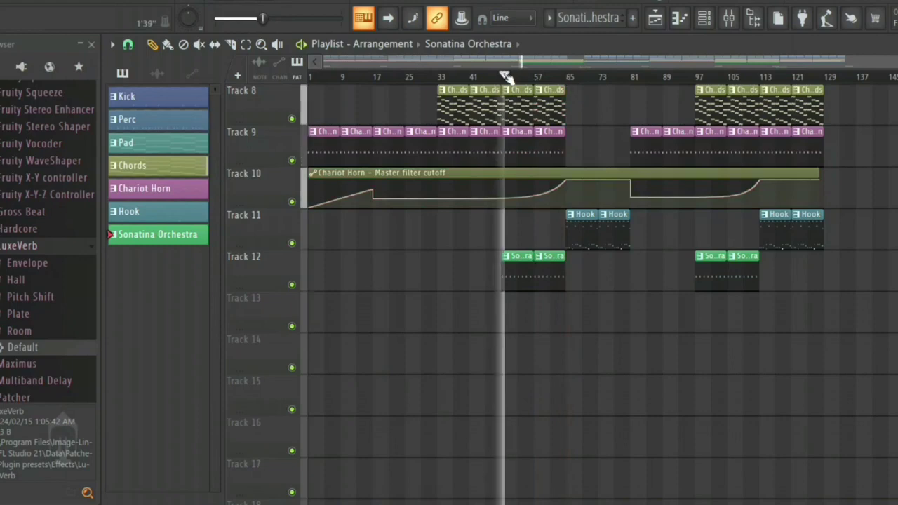
key(space)
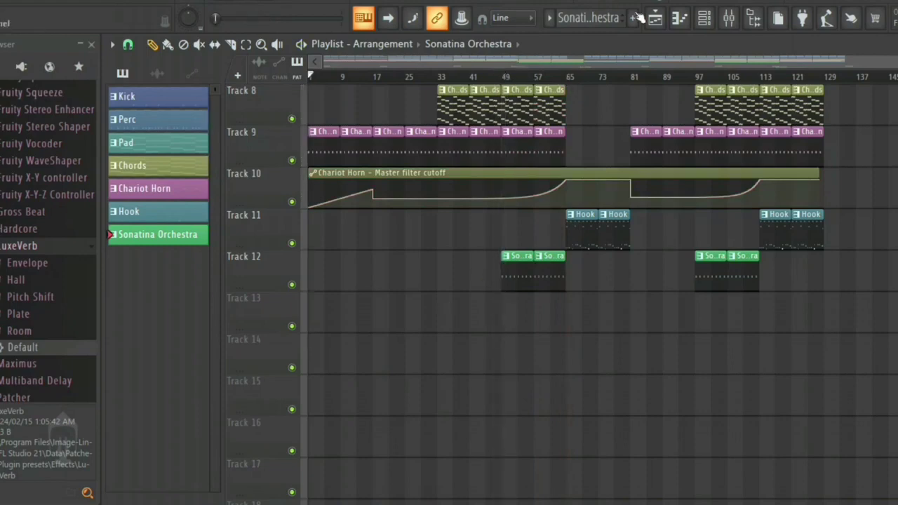
Step: Create a new empty pattern and add a Sytrus synth channel to the channel rack
click(634, 18)
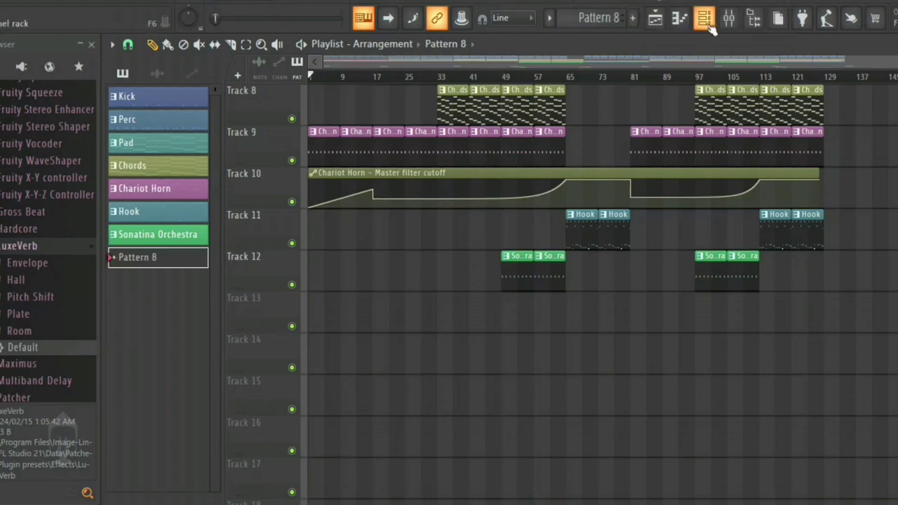
click(704, 18)
click(429, 465)
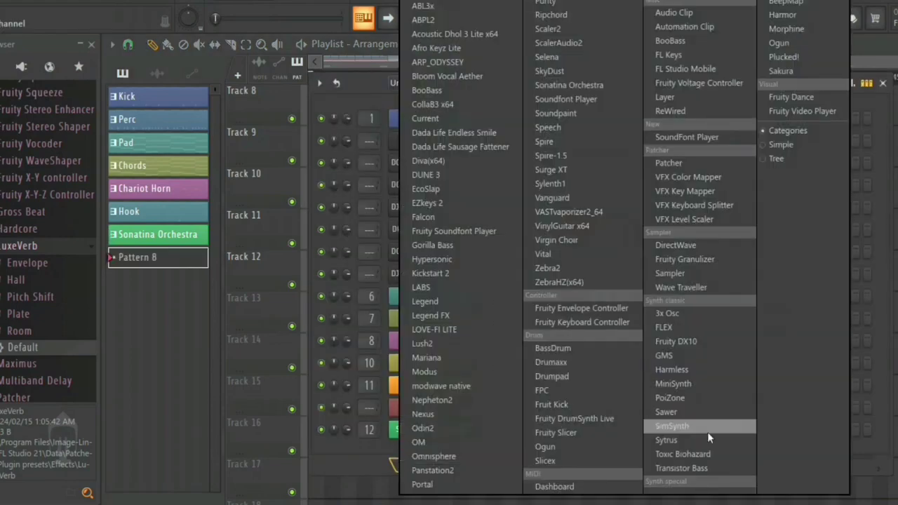
click(690, 441)
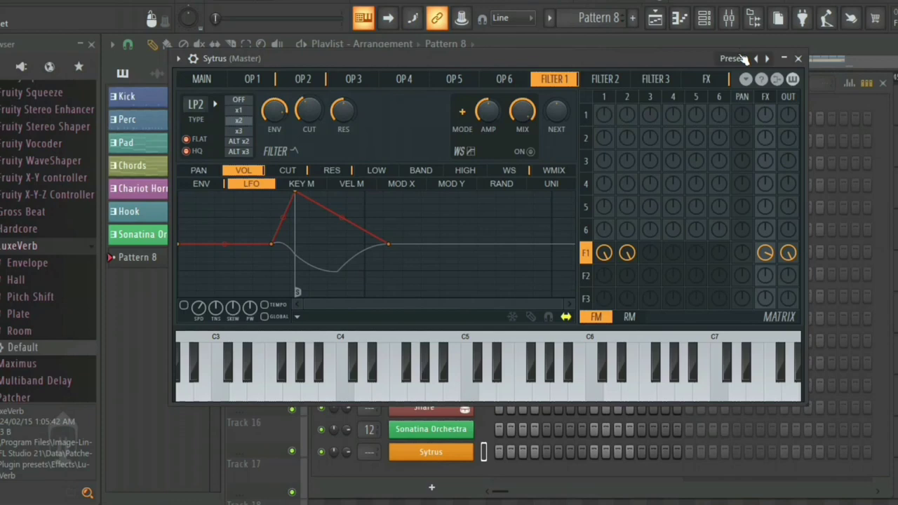
Step: Load the Orchestral 1 preset in Sytrus and draw an F6 note spanning bars 1 to 8 in its piano roll
click(739, 58)
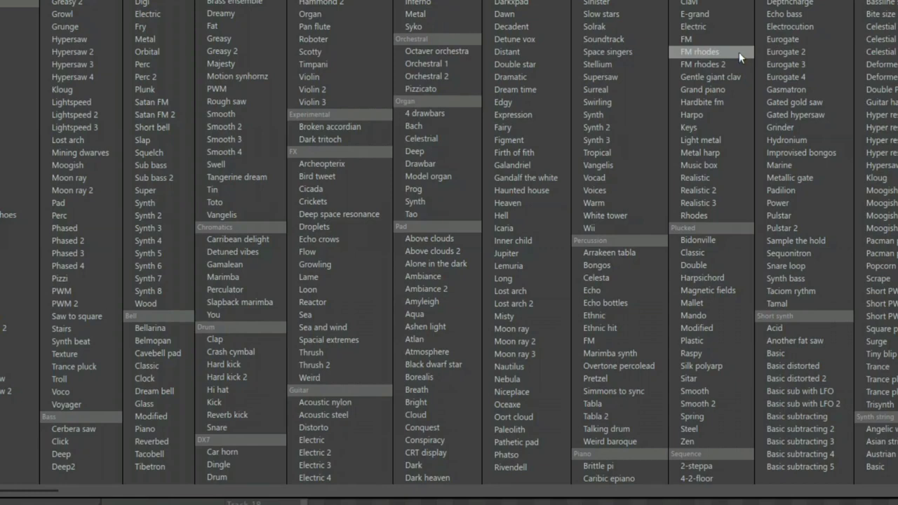
click(438, 64)
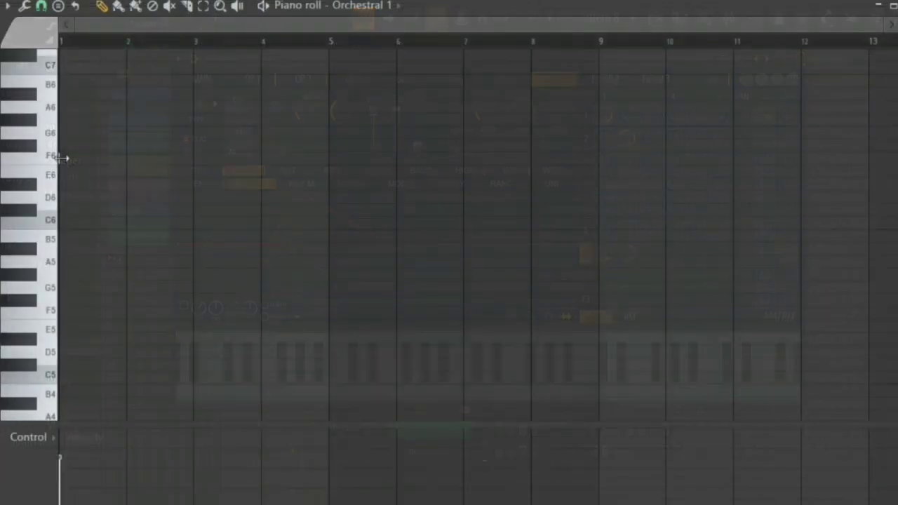
drag(62, 157, 586, 166)
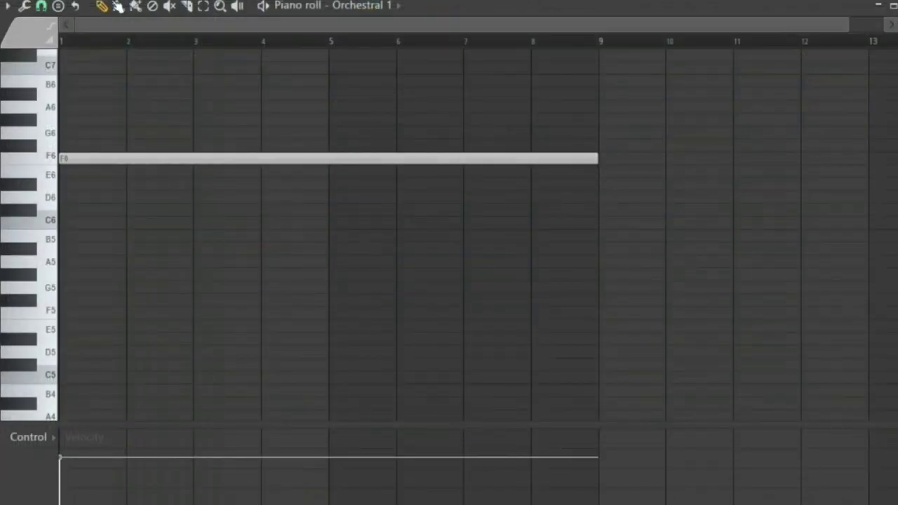
click(186, 5)
click(102, 7)
drag(598, 160, 665, 160)
key(e)
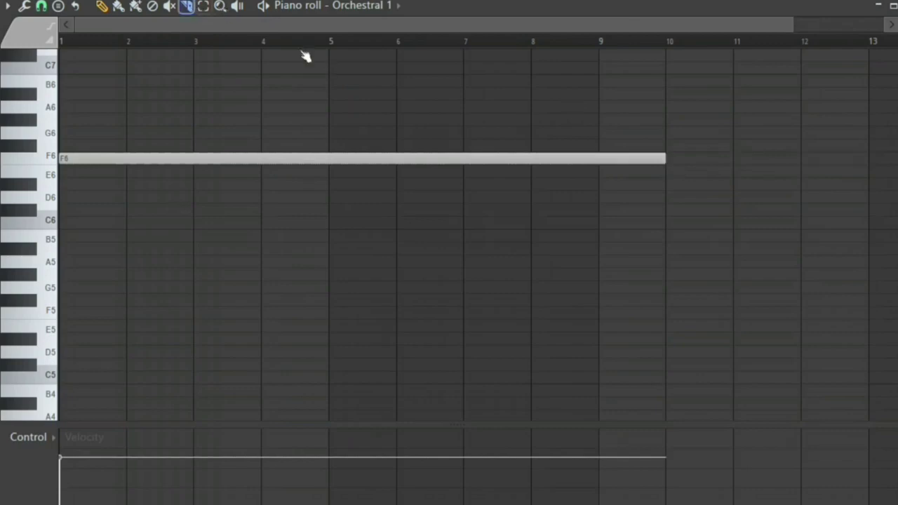
key(ctrl+z)
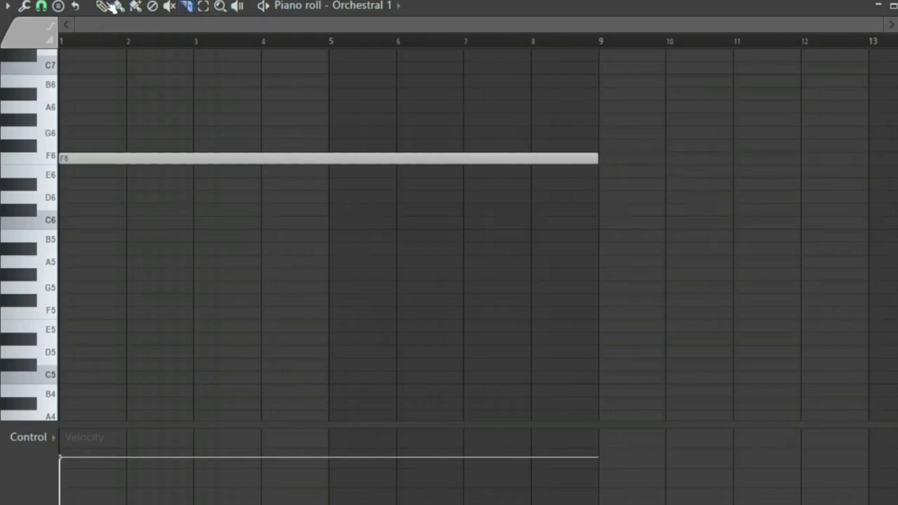
Step: Raise the eight-bar F6 note by one semitone to F#6
click(103, 6)
drag(77, 157, 74, 145)
click(42, 6)
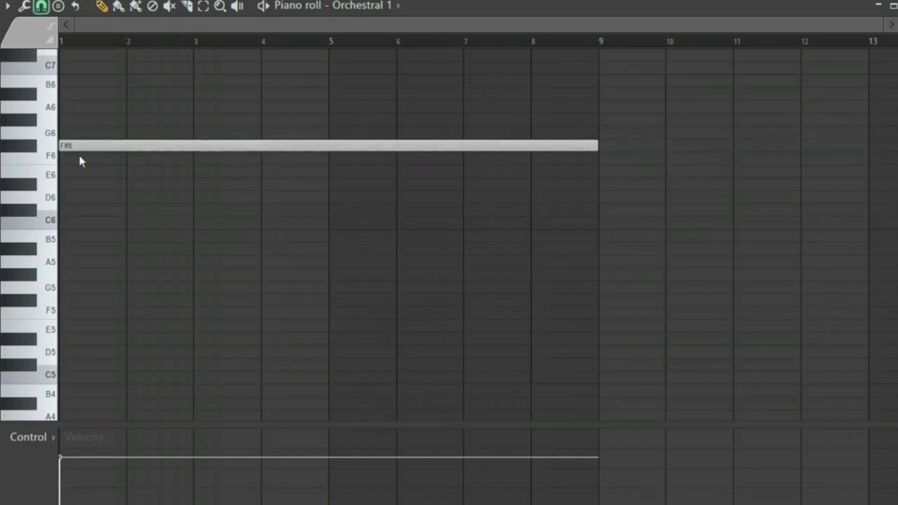
click(70, 158)
drag(735, 43, 586, 63)
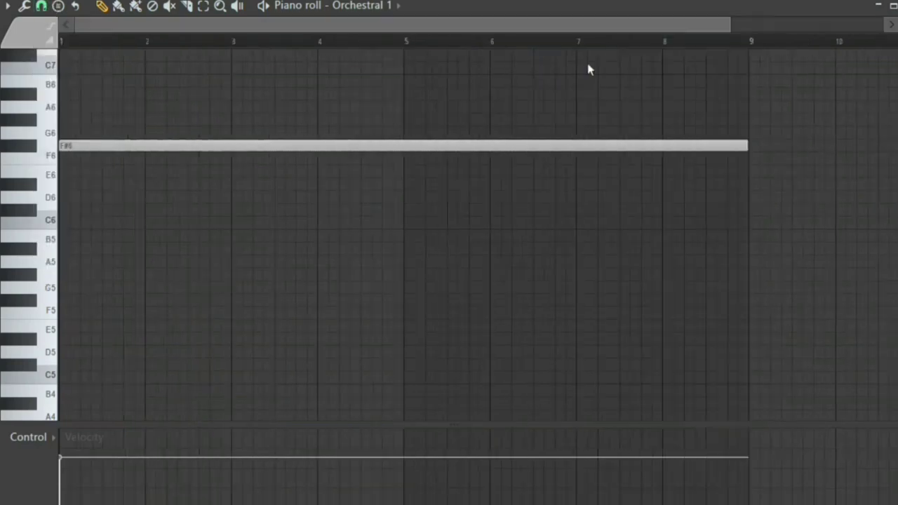
Step: Place the Pattern 8 clip at bar 1 of Track 13, duplicate it seven times up to bar 65, and listen to it
key(F5)
click(244, 306)
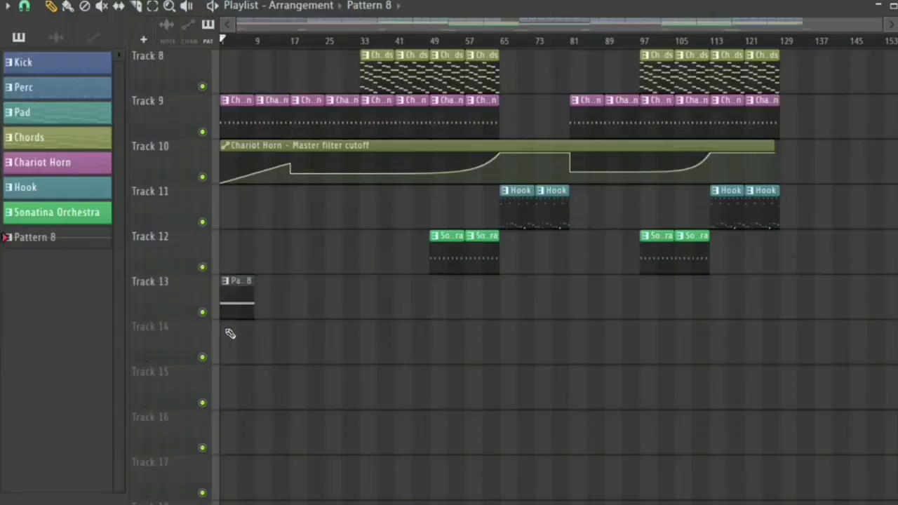
key(space)
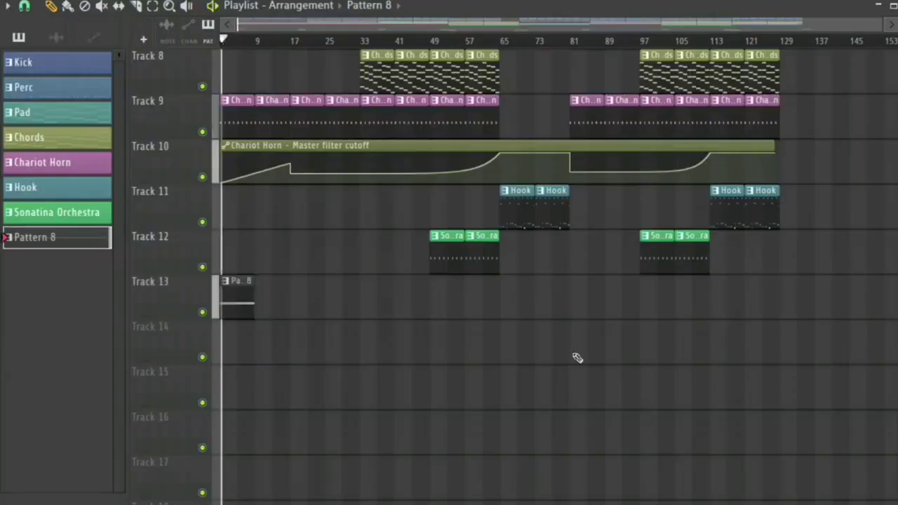
key(ctrl+b)
key(ctrl+b)
key(ctrl+b)
key(ctrl+b)
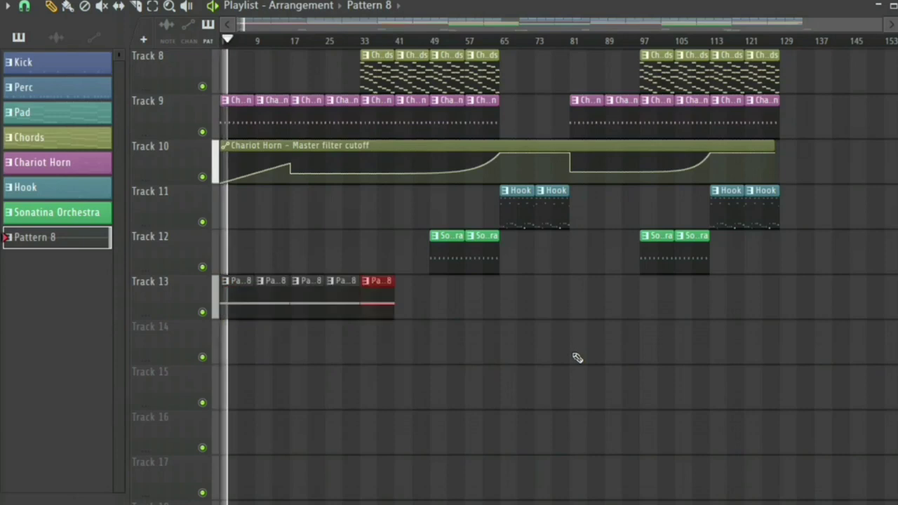
key(ctrl+b)
key(ctrl+b)
key(ctrl+b)
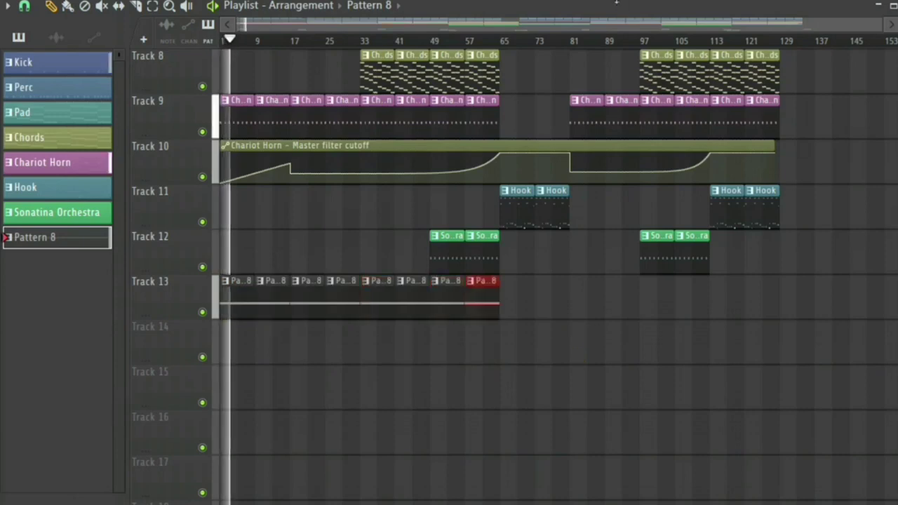
key(space)
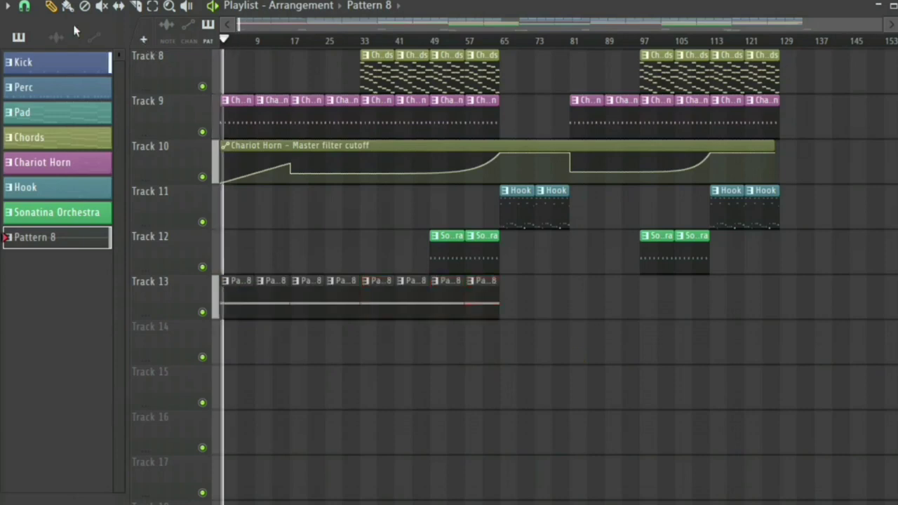
Step: Lower the long note by one octave to F#5, add an equally long C#5 note below it, and play them
key(F7)
mouse_move(75, 23)
mouse_down()
mouse_move(508, 24)
mouse_move(75, 24)
mouse_up()
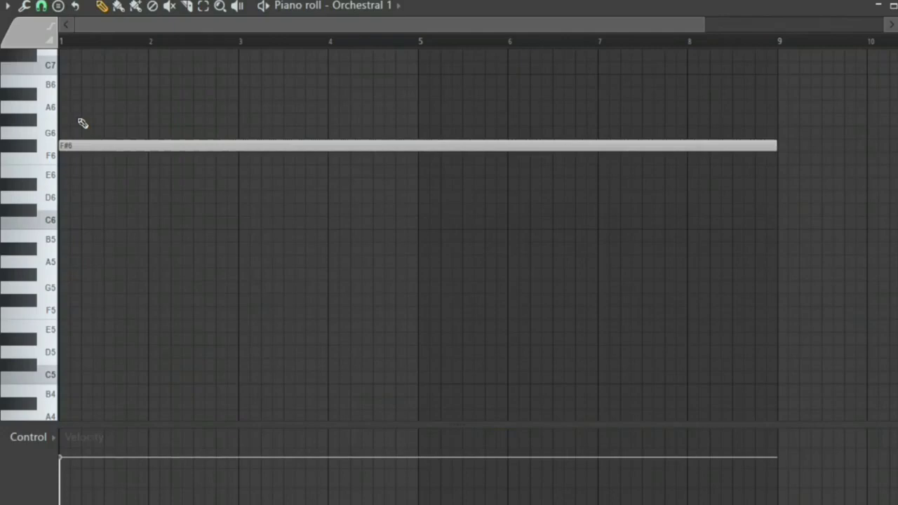
key(ctrl+Down)
key(space)
scroll(197, 214, down, 3)
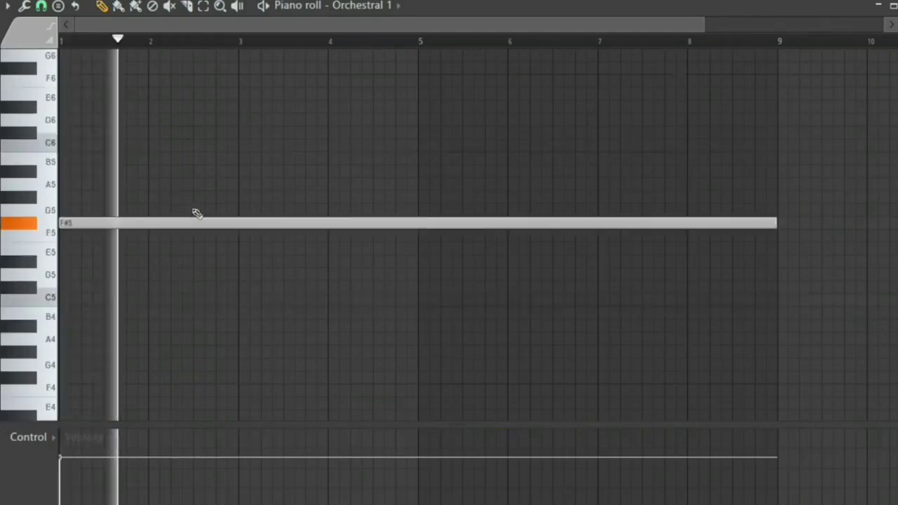
key(space)
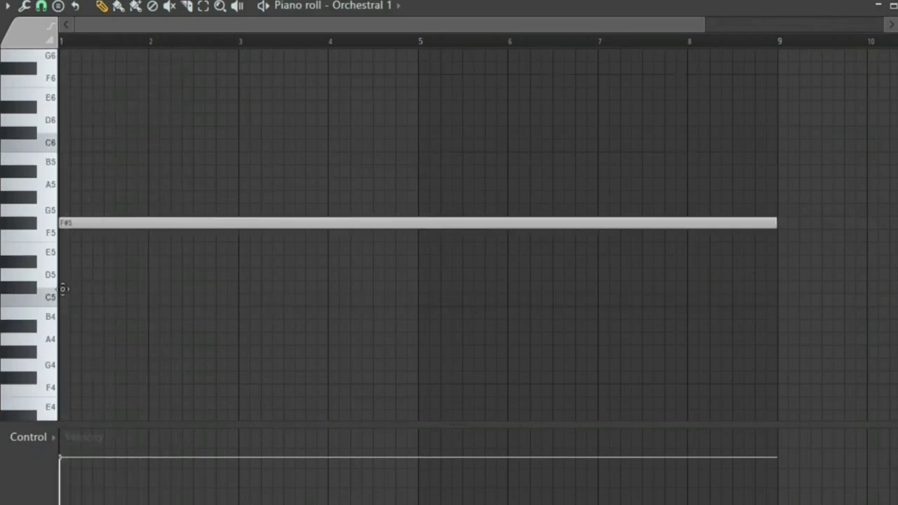
click(91, 287)
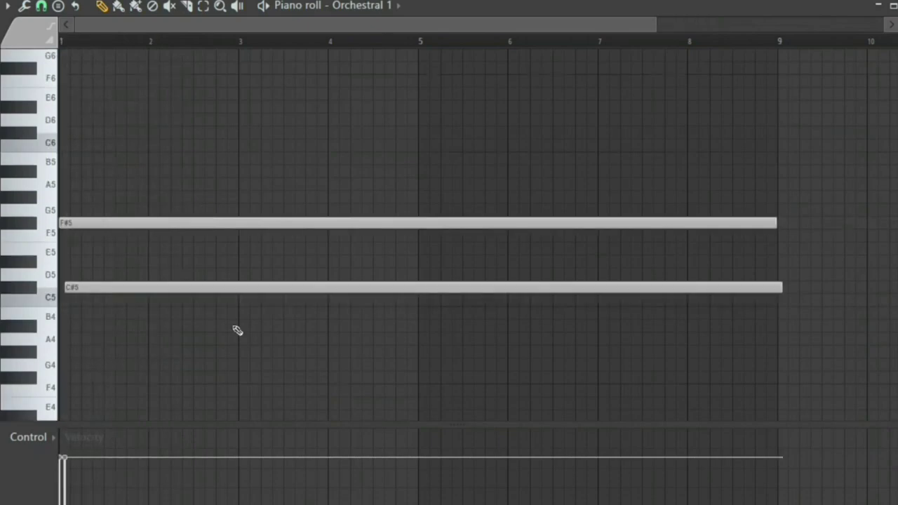
key(space)
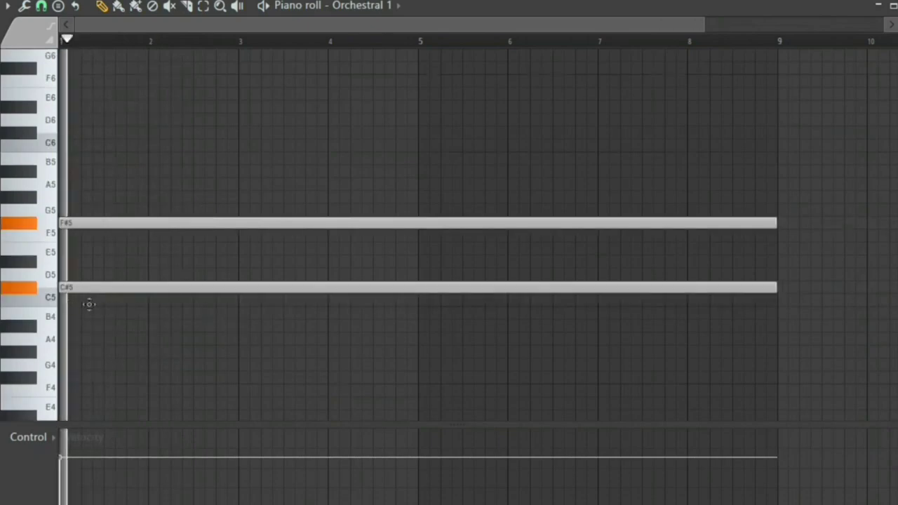
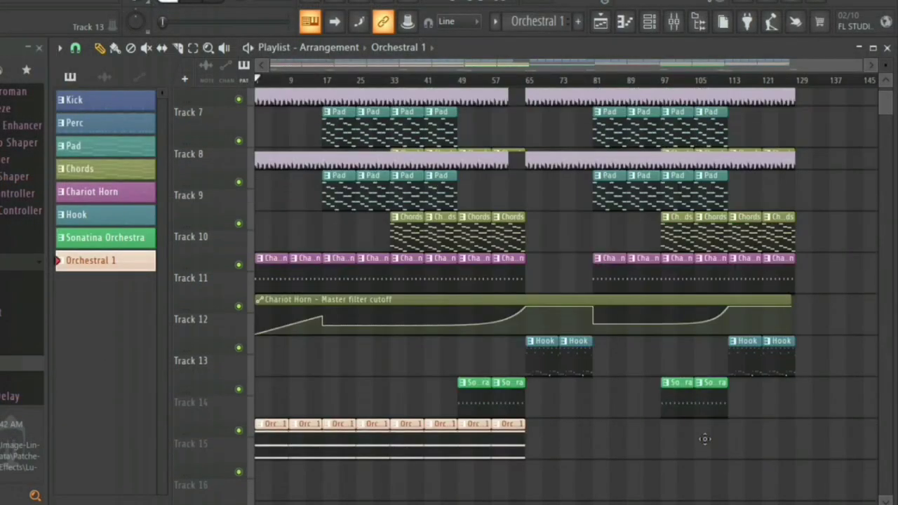
Step: Place two Orchestral 1 clips on Track 13 at bars 81 and 89, and duplicate the pair to bar 97
scroll(705, 439, up, 3)
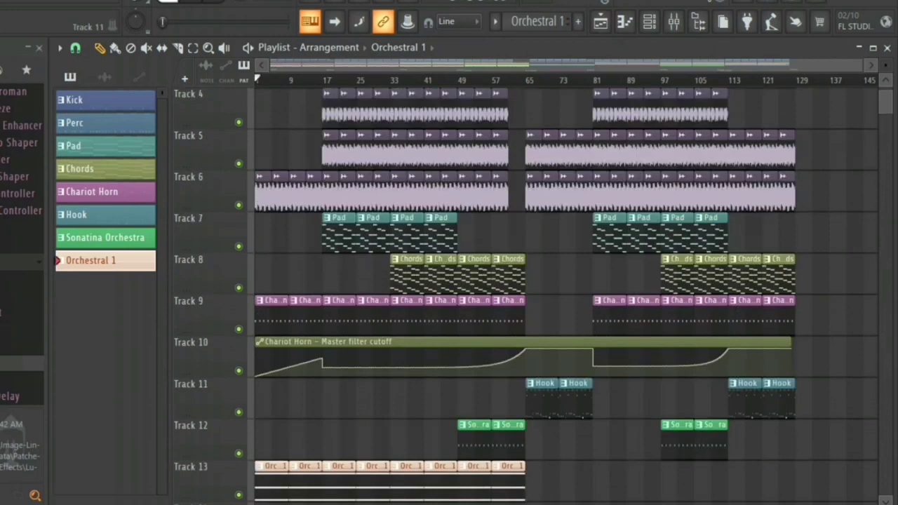
click(598, 482)
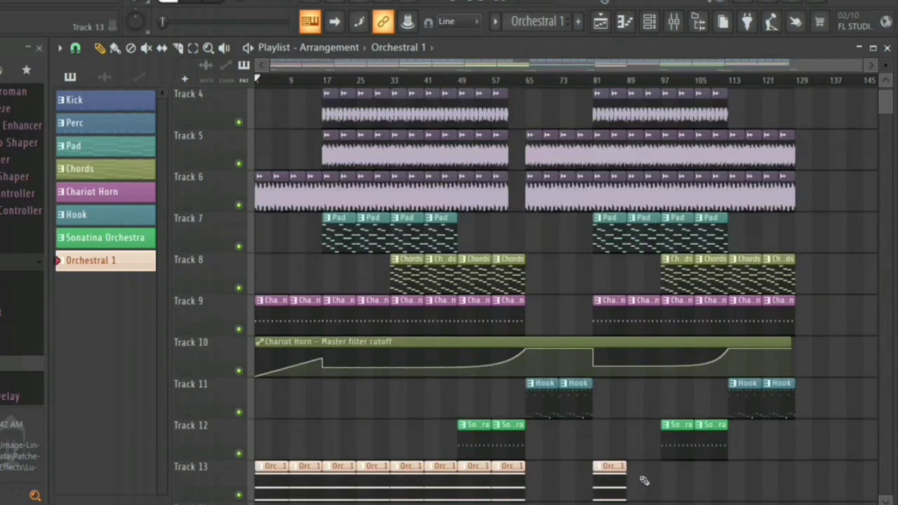
click(639, 481)
drag(639, 482, 641, 481)
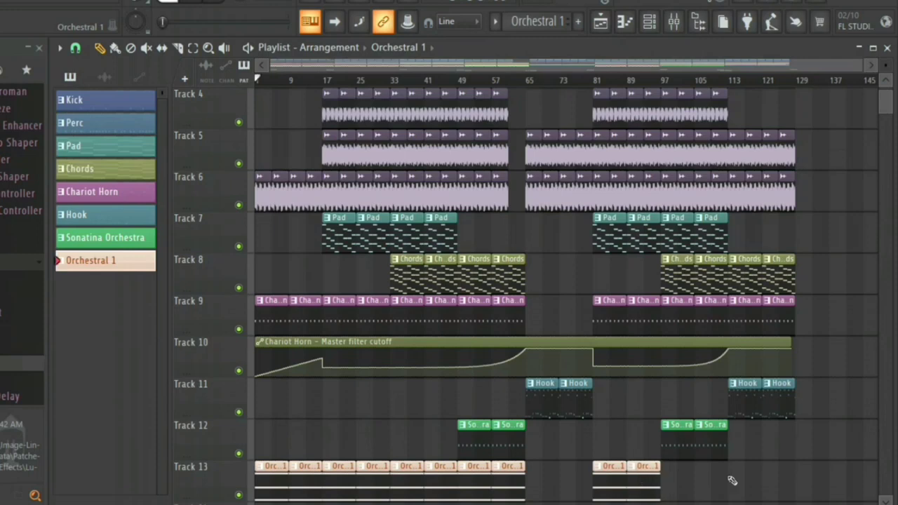
scroll(729, 477, down, 1)
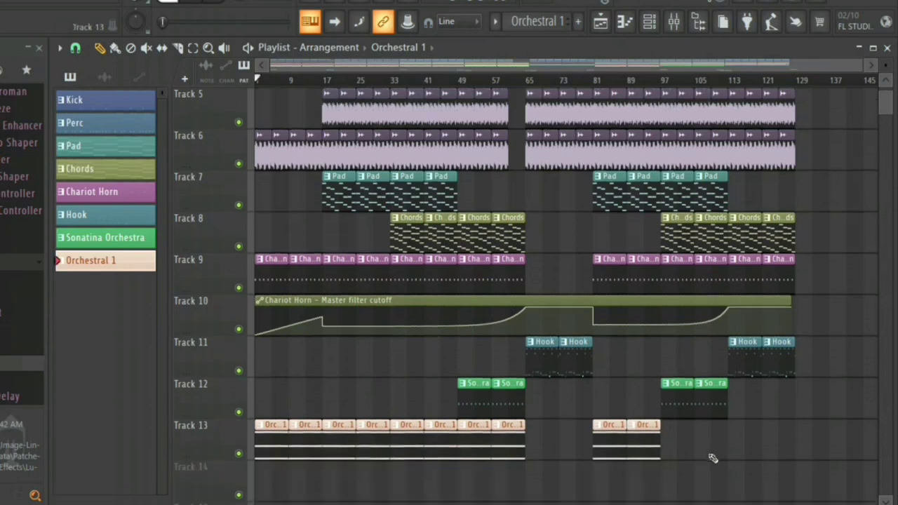
drag(705, 459, 603, 446)
key(ctrl+b)
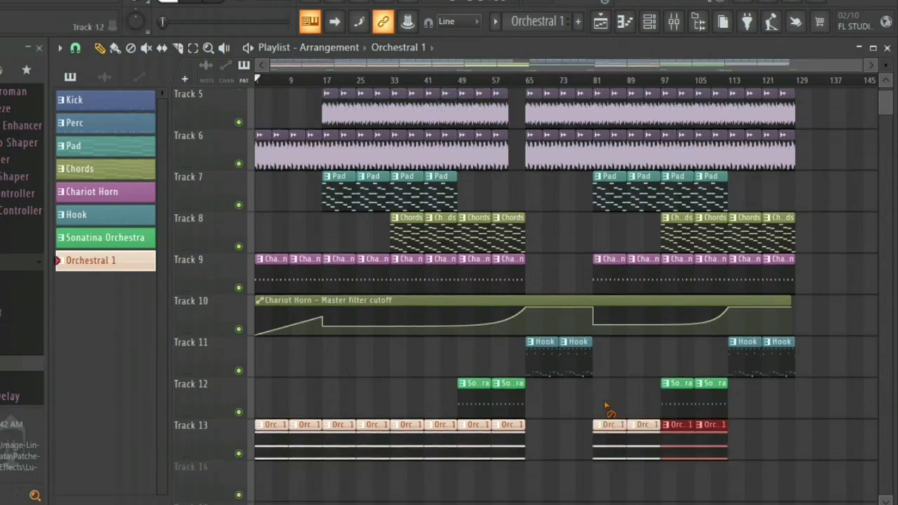
Step: Add a Nexus instrument channel below Orchestral 1
click(558, 423)
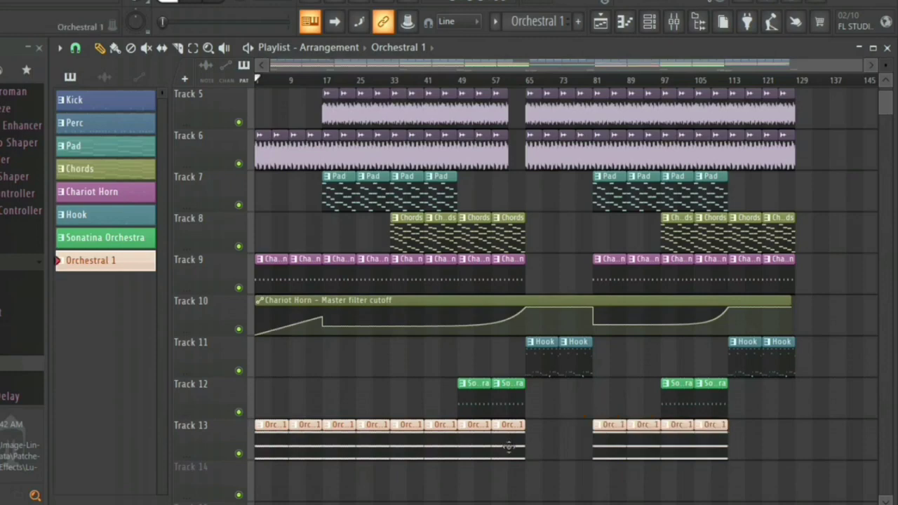
click(646, 23)
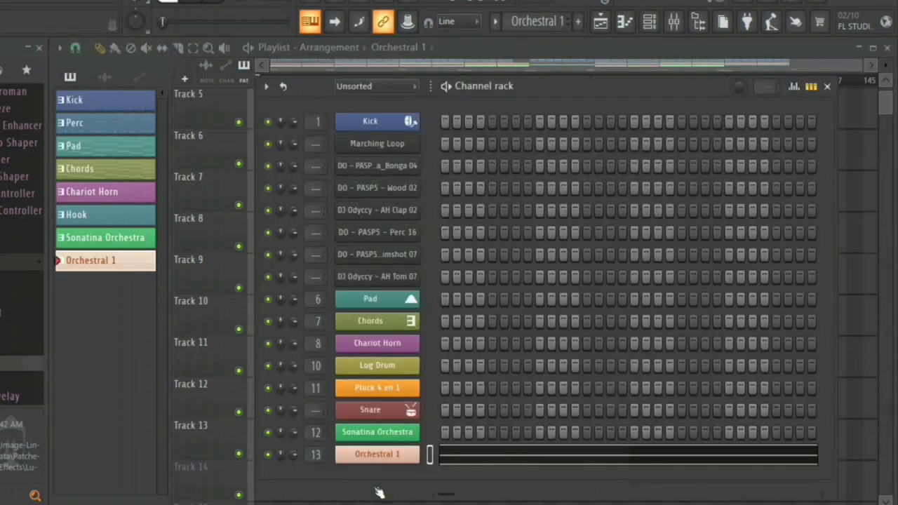
click(376, 491)
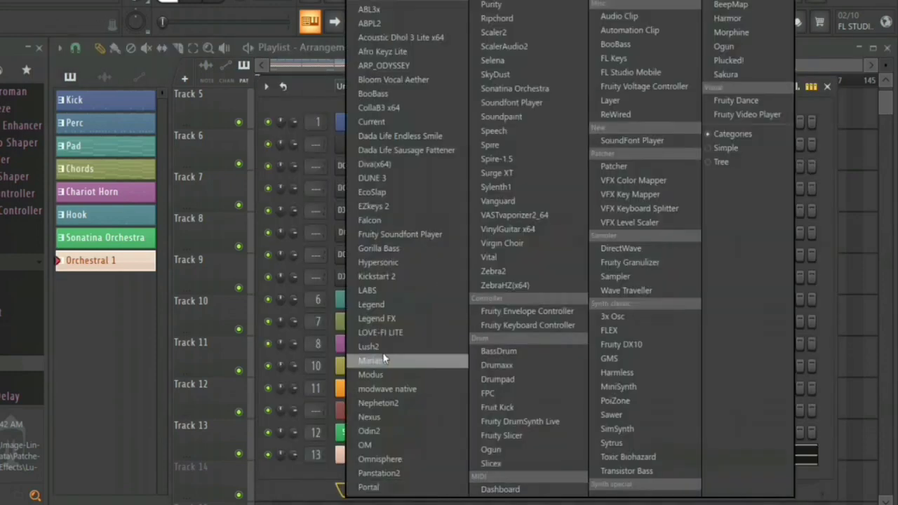
click(380, 423)
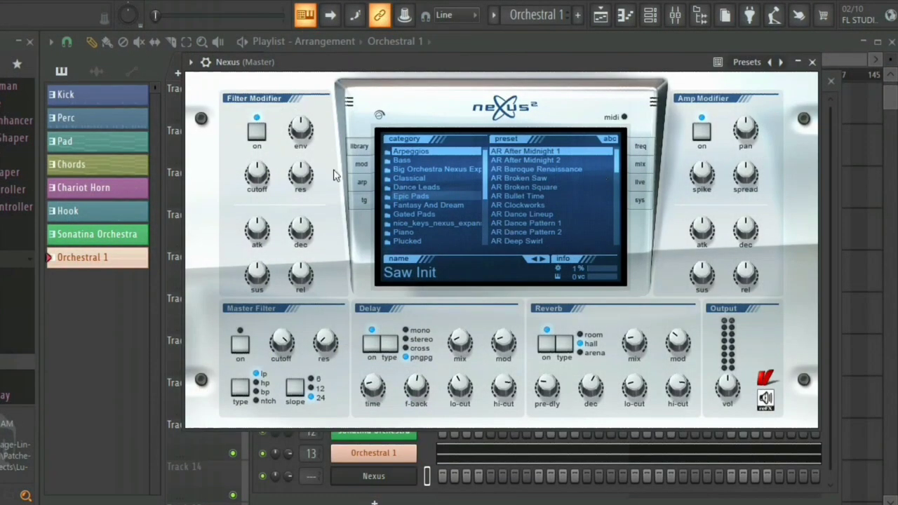
Step: Load the PD Chillin Bells preset from the Epic Pads category, with the master filter on and its cutoff lowered
click(426, 196)
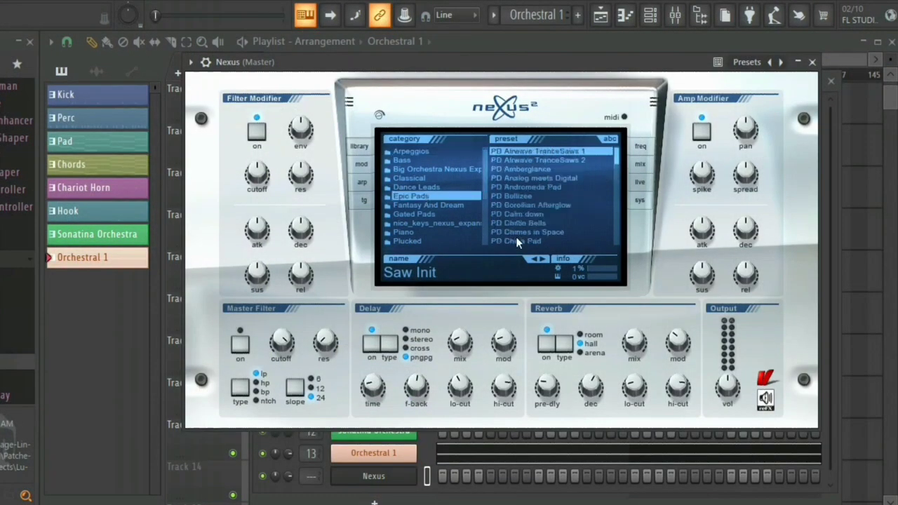
click(540, 223)
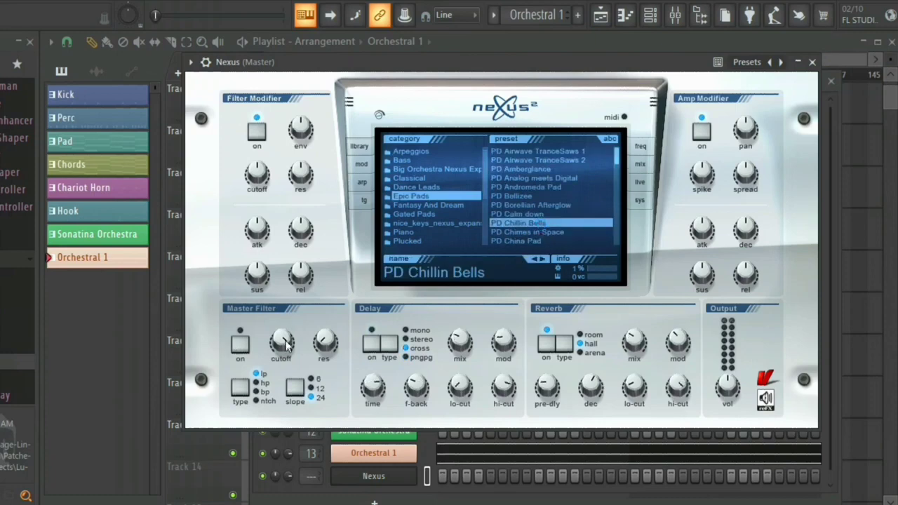
drag(283, 338, 324, 459)
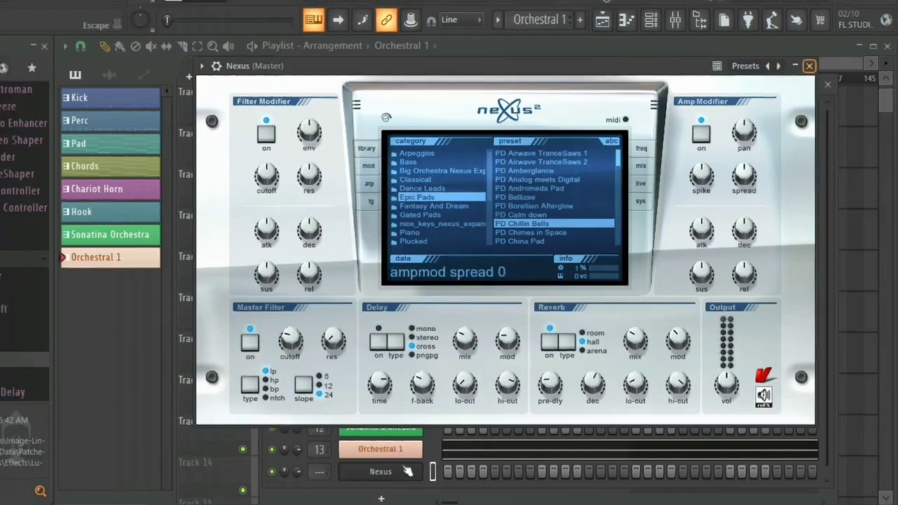
Step: Copy the sustained notes from the Orchestral 1 channel and paste them into the Nexus channel
click(378, 456)
right_click(384, 456)
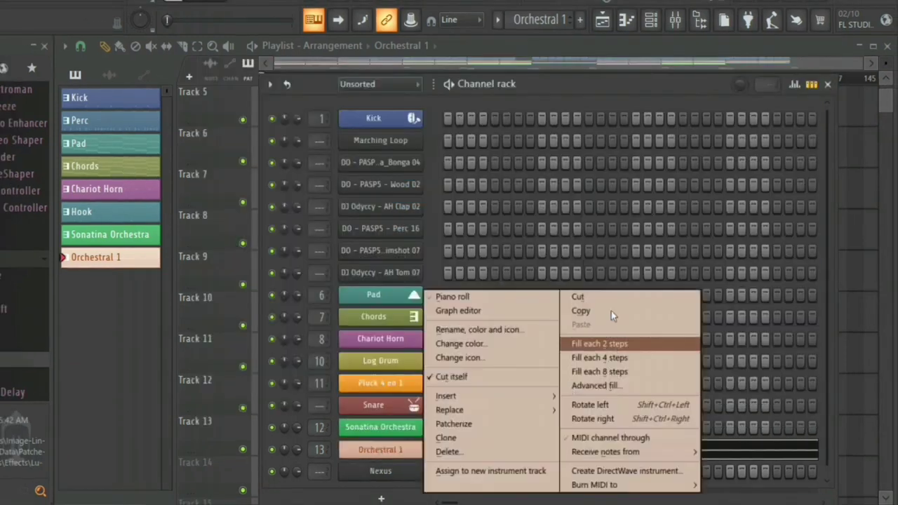
click(581, 310)
right_click(375, 472)
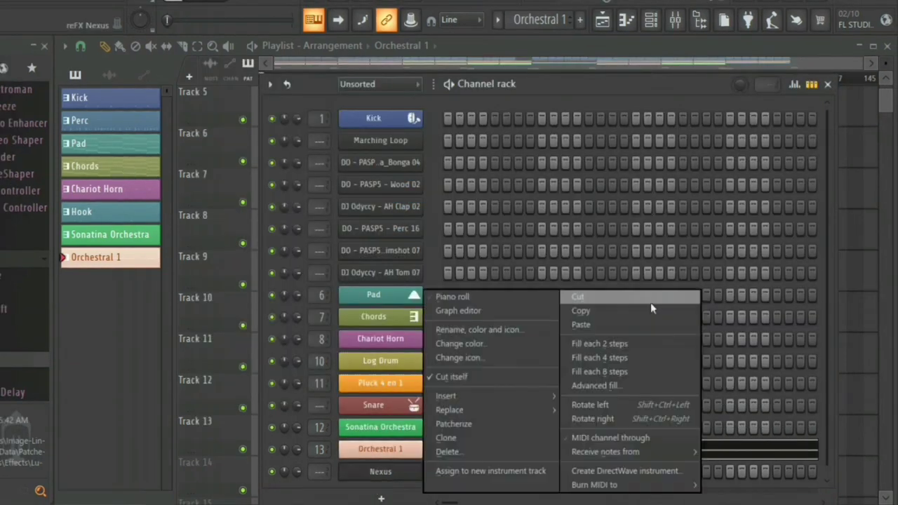
click(611, 327)
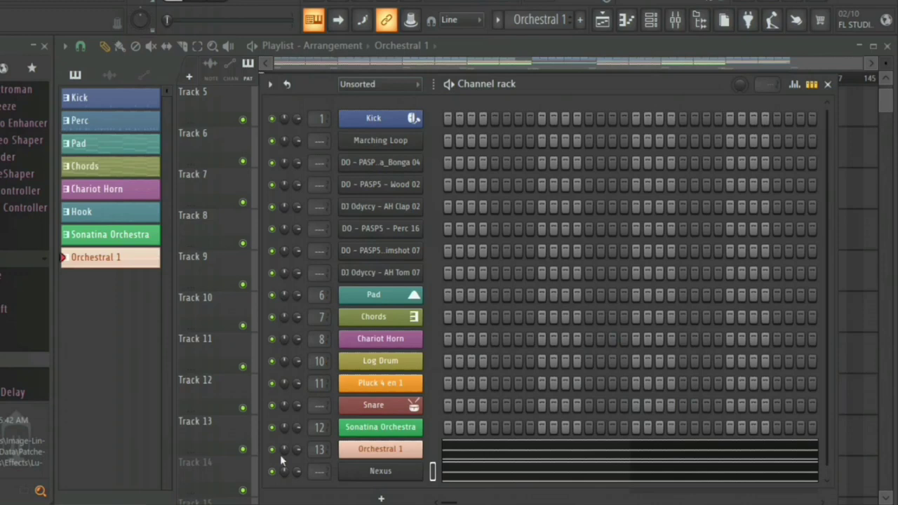
Step: Listen to the Nexus layer together with Orchestral 1, and again with Orchestral 1 muted
key(space)
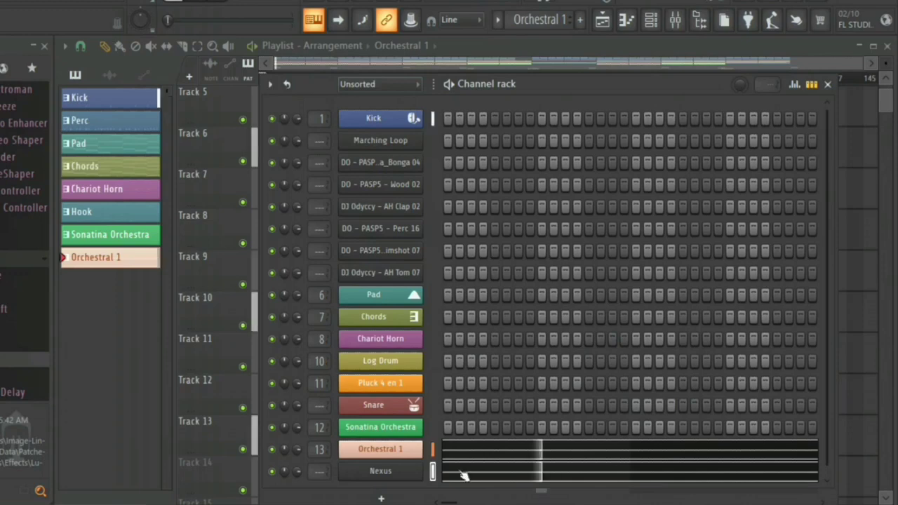
key(space)
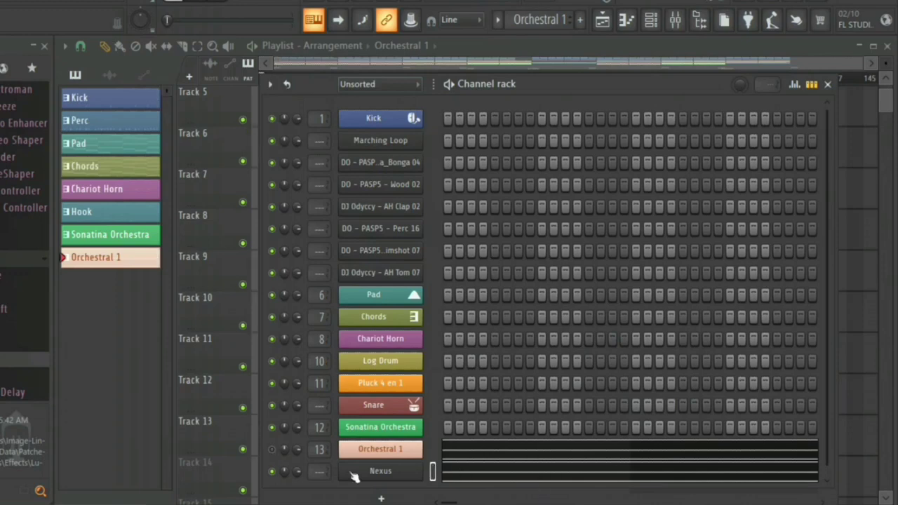
key(space)
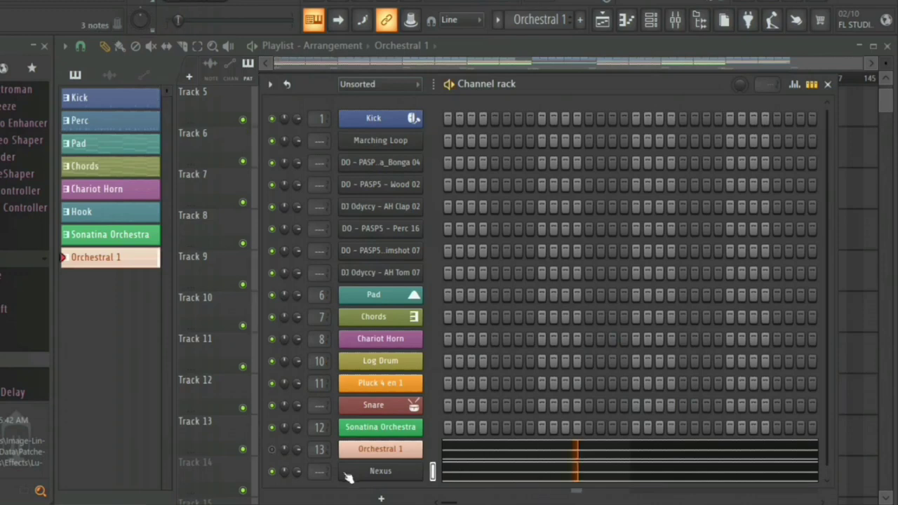
Step: Try the Nexus notes one octave higher while the part plays
click(472, 479)
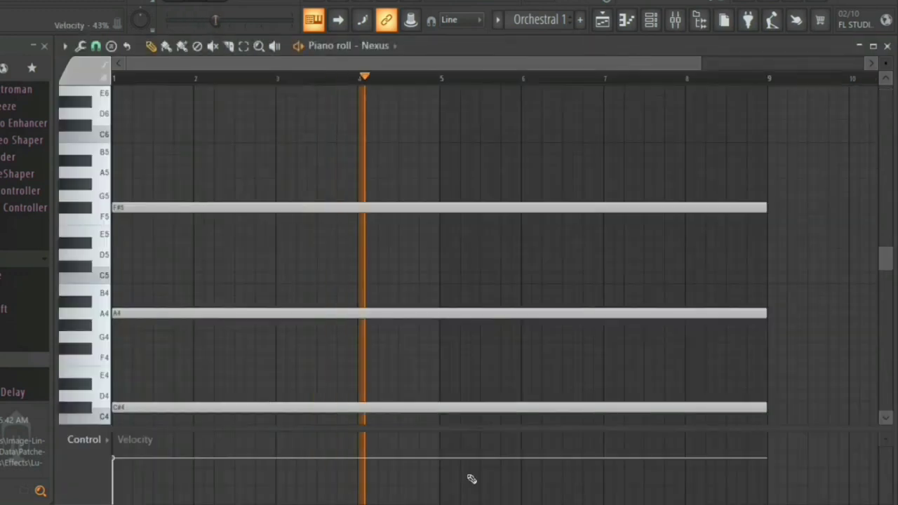
key(ctrl+Up)
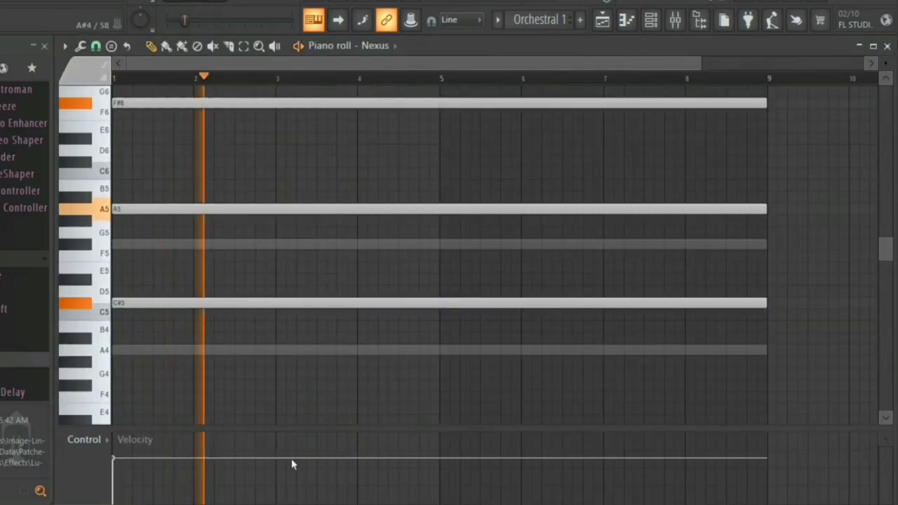
key(Escape)
key(F7)
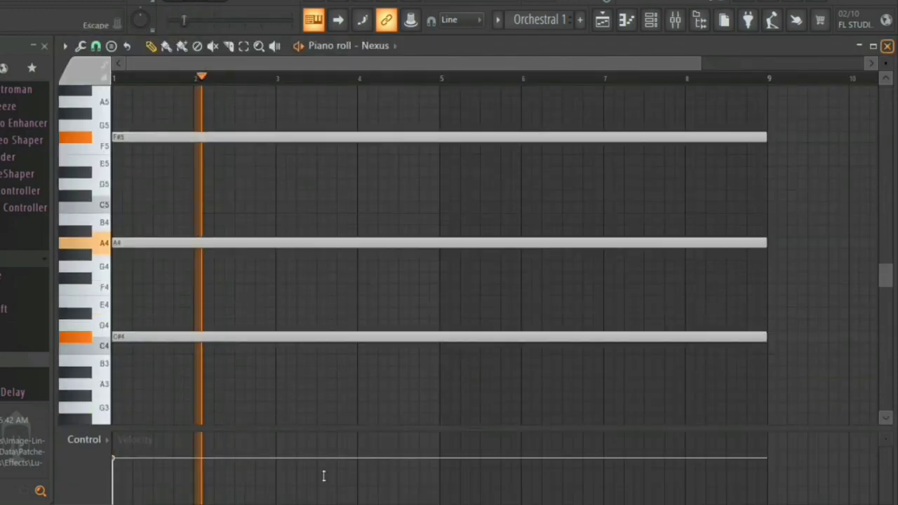
key(Escape)
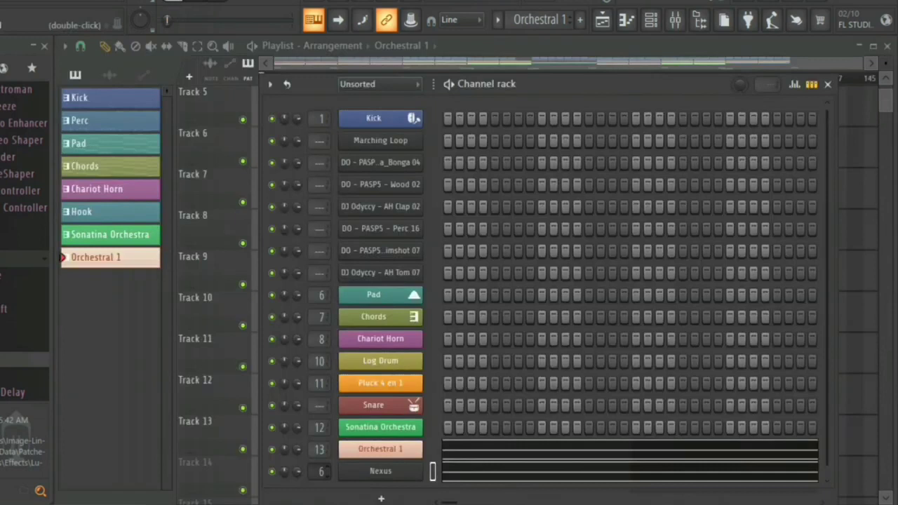
Step: Route the Nexus channel to mixer track 13 and rename it Strings with a teal color and an instrument icon
mouse_move(320, 472)
mouse_down()
mouse_move(319, 436)
mouse_move(319, 455)
mouse_up()
right_click(381, 472)
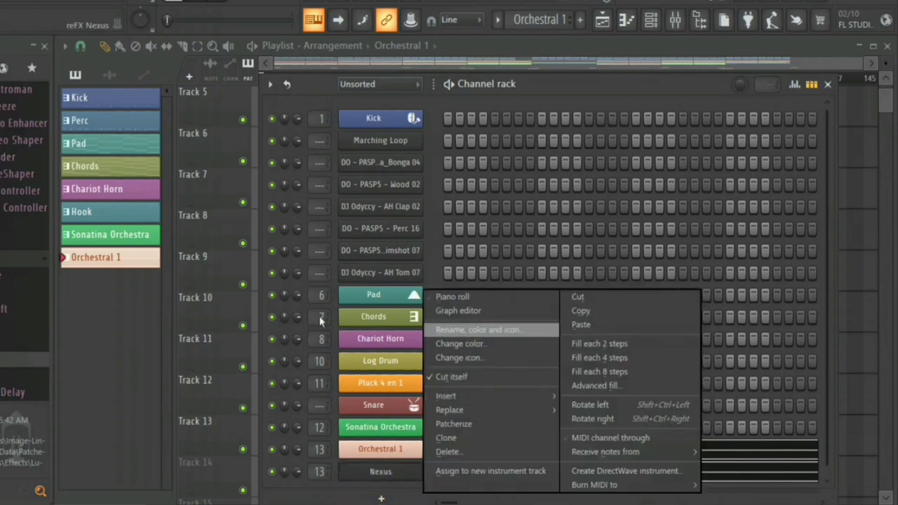
click(479, 330)
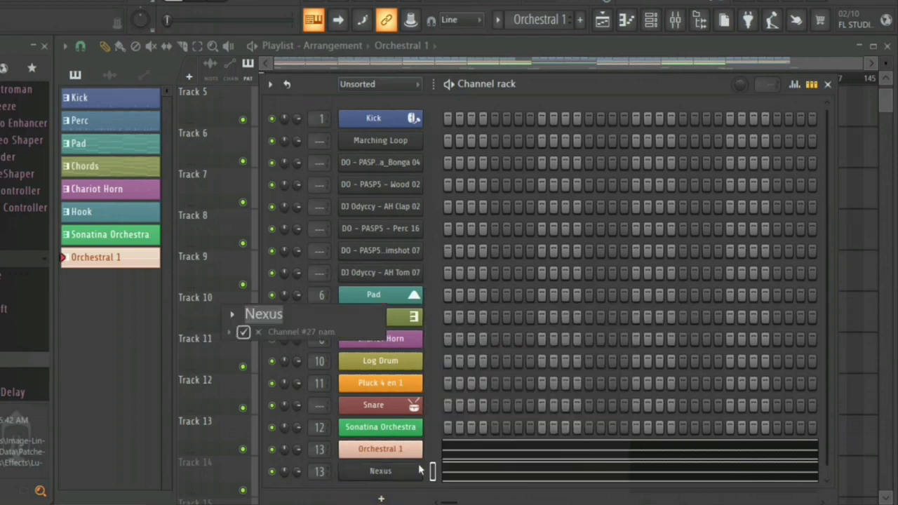
click(389, 445)
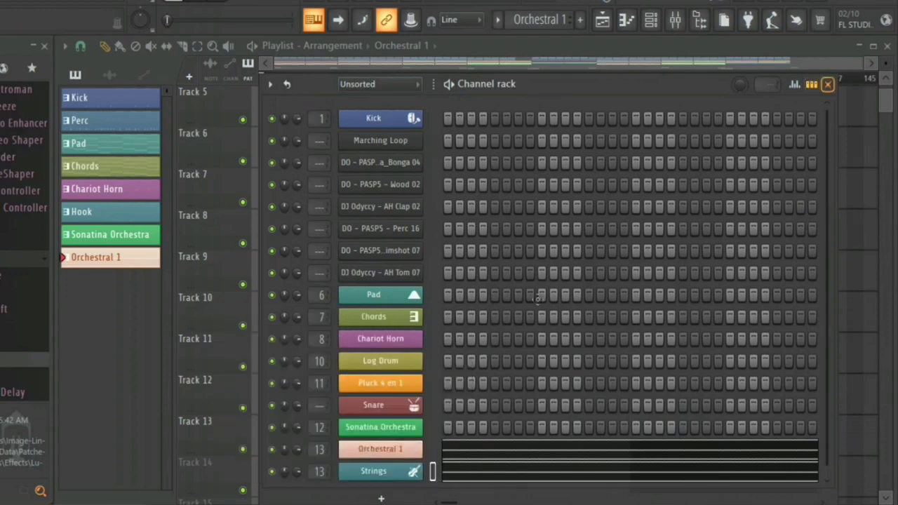
Step: Copy the Chords channel's notes from the Chords pattern
click(828, 84)
scroll(521, 304, down, 5)
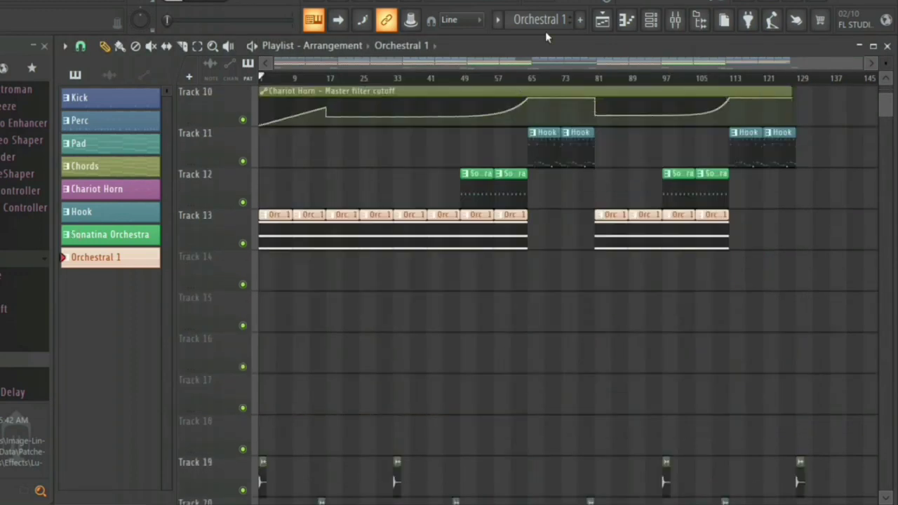
scroll(566, 204, up, 3)
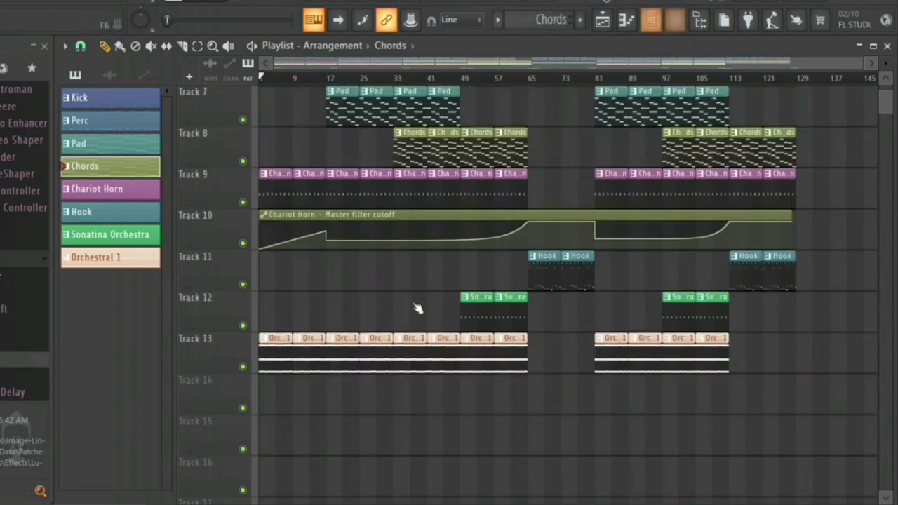
click(651, 19)
right_click(382, 316)
click(569, 312)
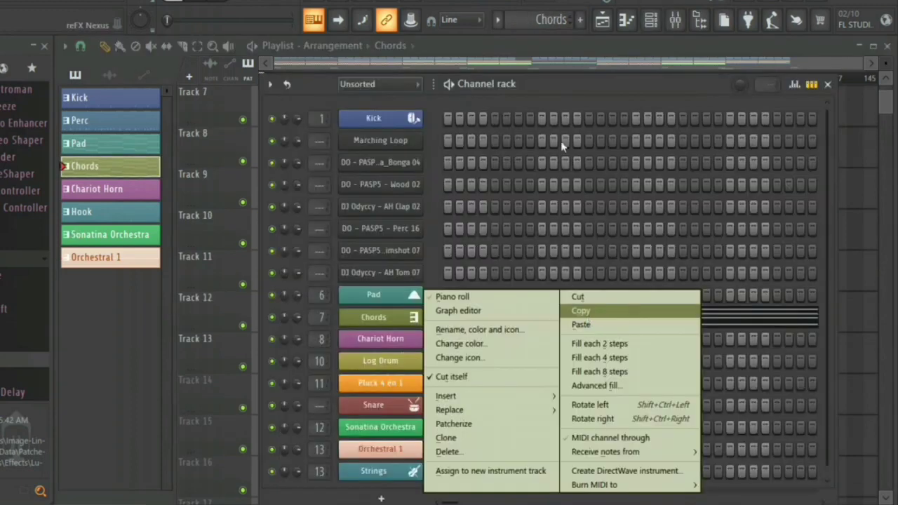
Step: Create a new empty pattern and add a Morphine instrument channel
click(580, 19)
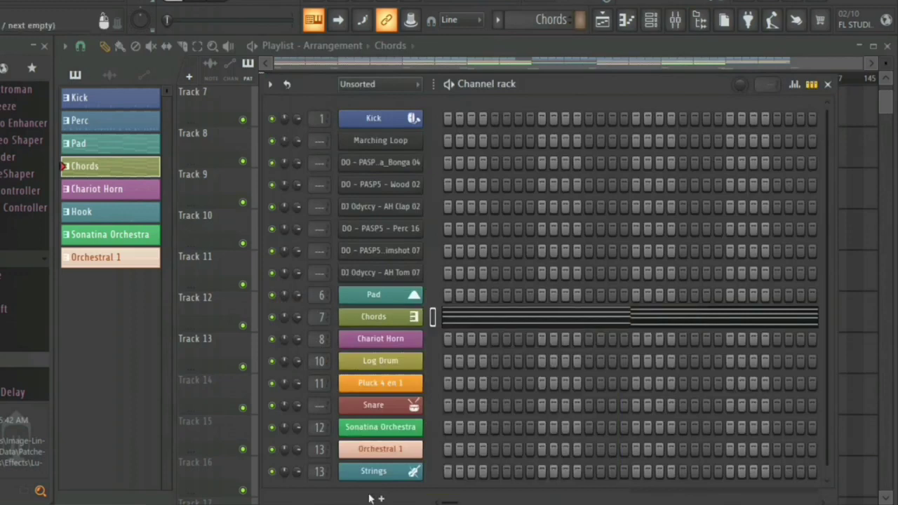
click(374, 498)
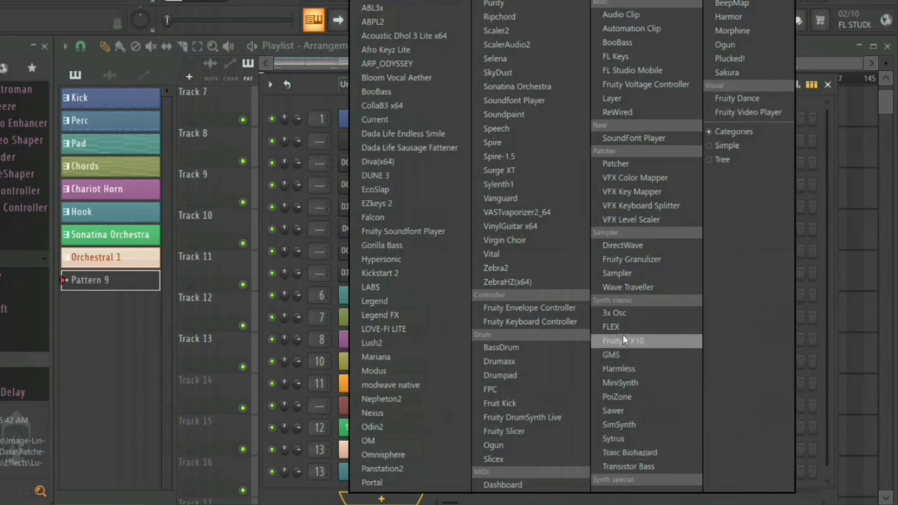
click(732, 31)
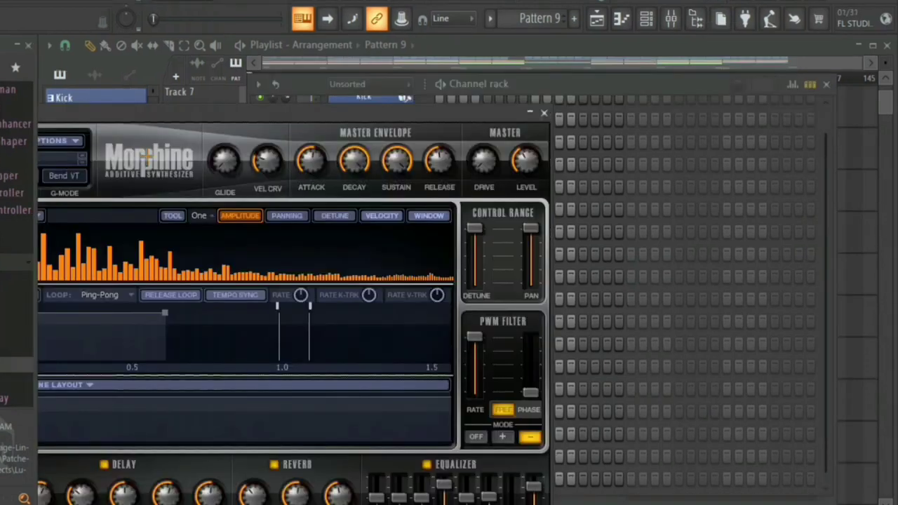
Step: Load the BAS Ibanez Bass NUC preset from Morphine's Bass bank
drag(231, 109, 396, 41)
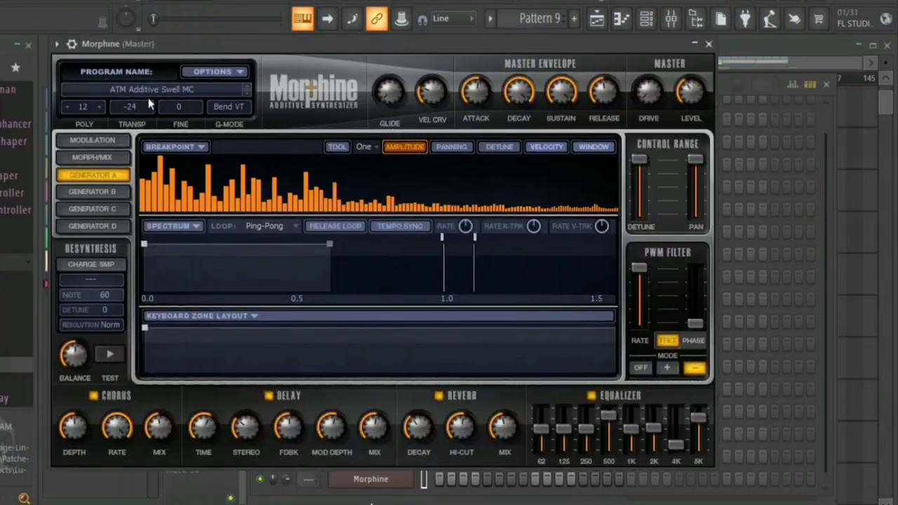
click(138, 93)
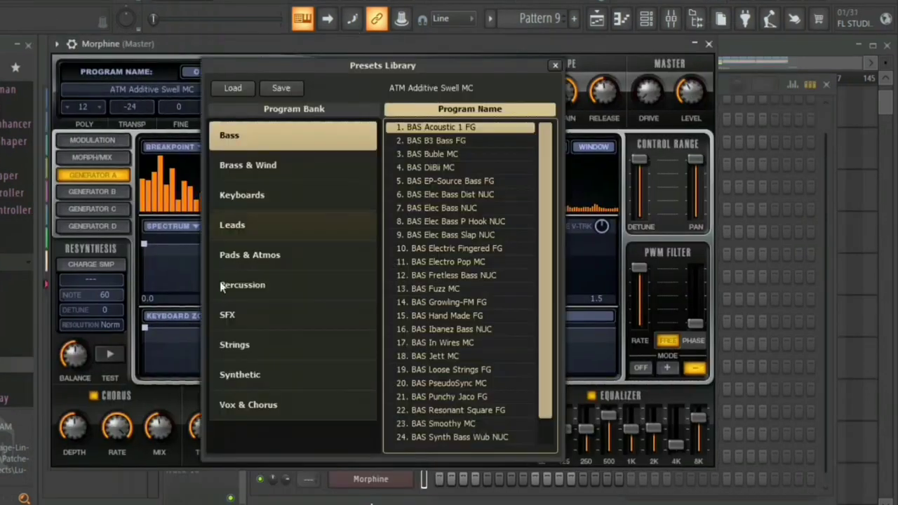
click(453, 328)
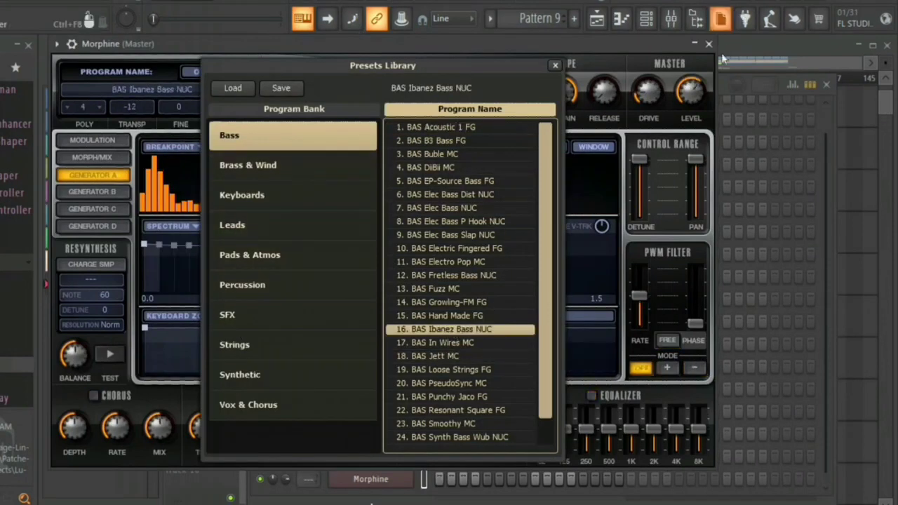
Step: Paste the copied chord notes into the Morphine channel
click(396, 479)
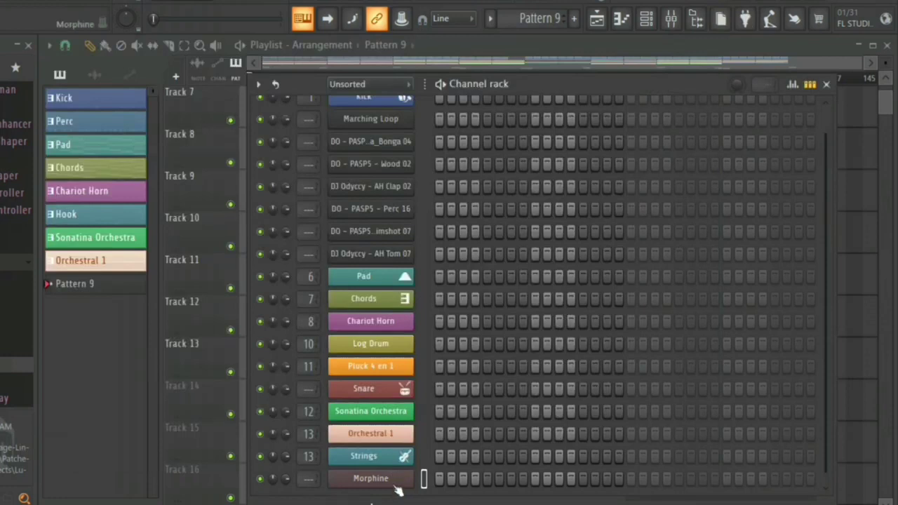
right_click(396, 479)
click(620, 330)
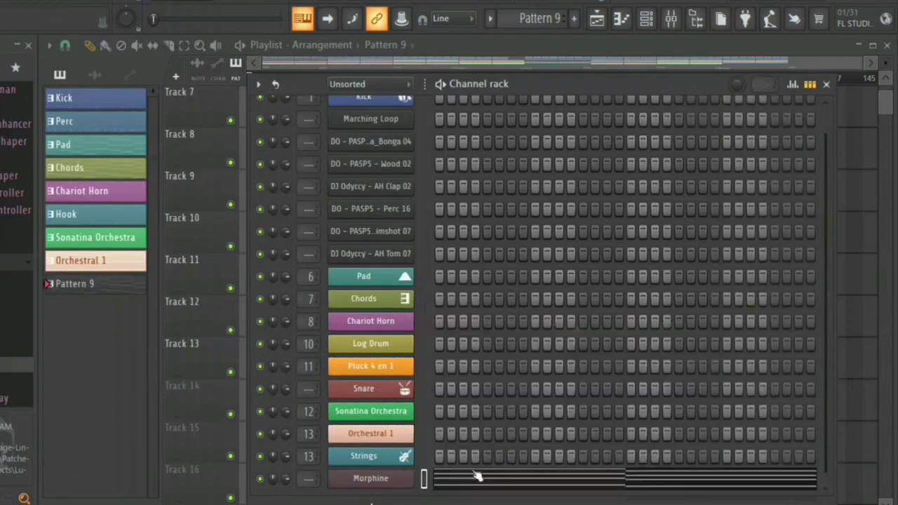
Step: Delete the chord notes above C#4, B3, A3 and F#3 in bars 1 to 4 of the Morphine part
click(477, 476)
right_click(140, 137)
right_click(141, 245)
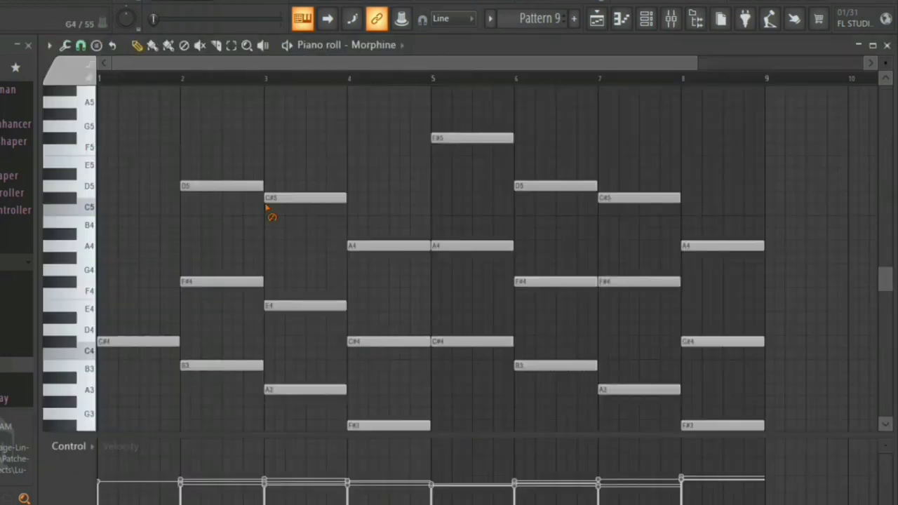
right_click(221, 282)
right_click(305, 198)
right_click(305, 305)
right_click(372, 341)
right_click(385, 246)
right_click(254, 187)
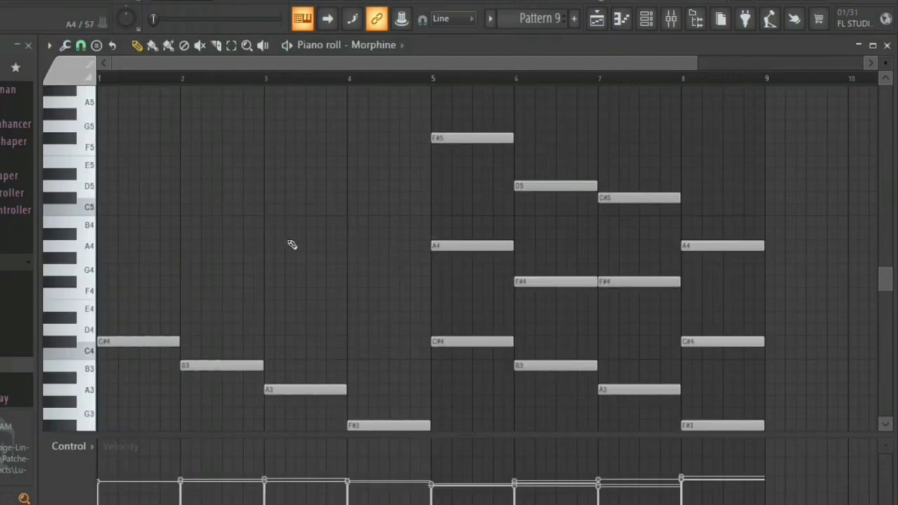
Step: Delete the C#4, B3, A3 and F#3 notes in bars 1 to 4, keeping only the lowest note of each chord
scroll(336, 259, down, 3)
right_click(142, 198)
right_click(221, 222)
right_click(305, 246)
right_click(389, 281)
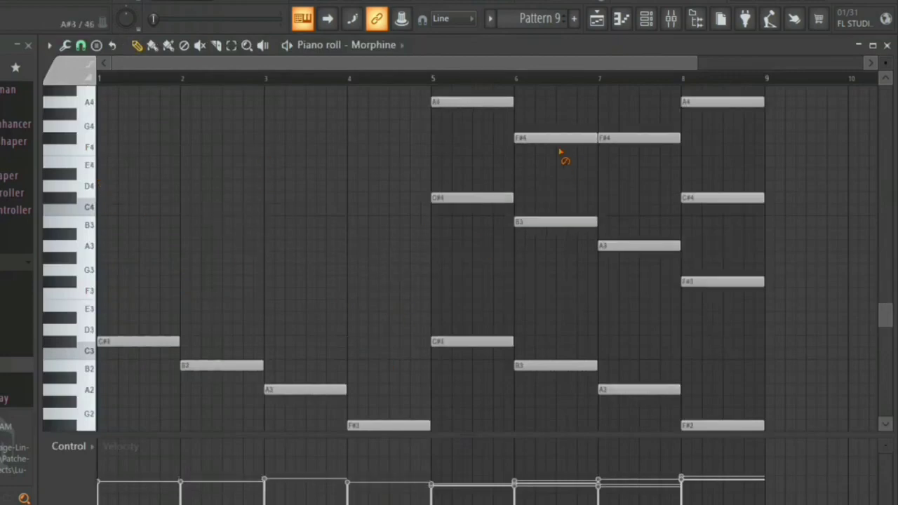
Step: Delete the upper chord notes in bars 5 to 8 of the Morphine part, keeping only the lowest note of each chord
right_click(614, 246)
right_click(540, 138)
right_click(476, 102)
right_click(477, 198)
scroll(490, 225, up, 3)
right_click(554, 335)
right_click(638, 167)
right_click(722, 216)
right_click(722, 311)
right_click(723, 395)
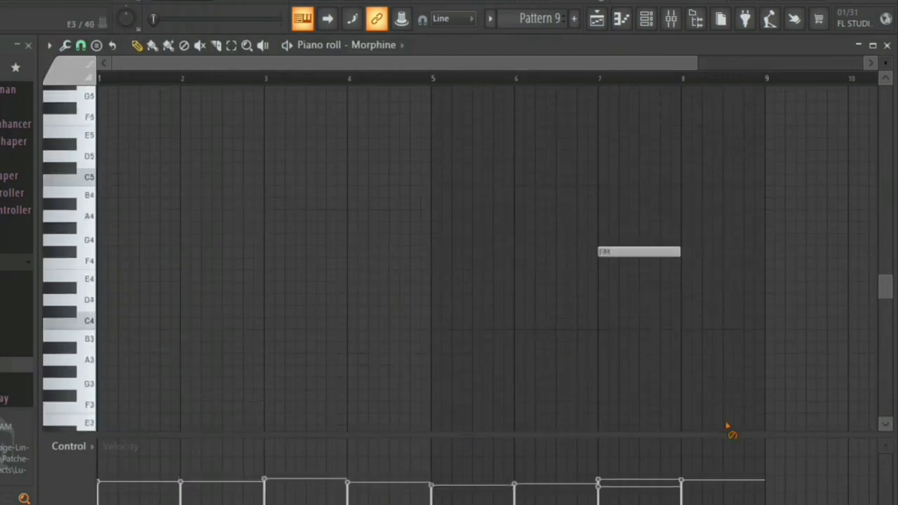
right_click(652, 251)
scroll(474, 252, down, 3)
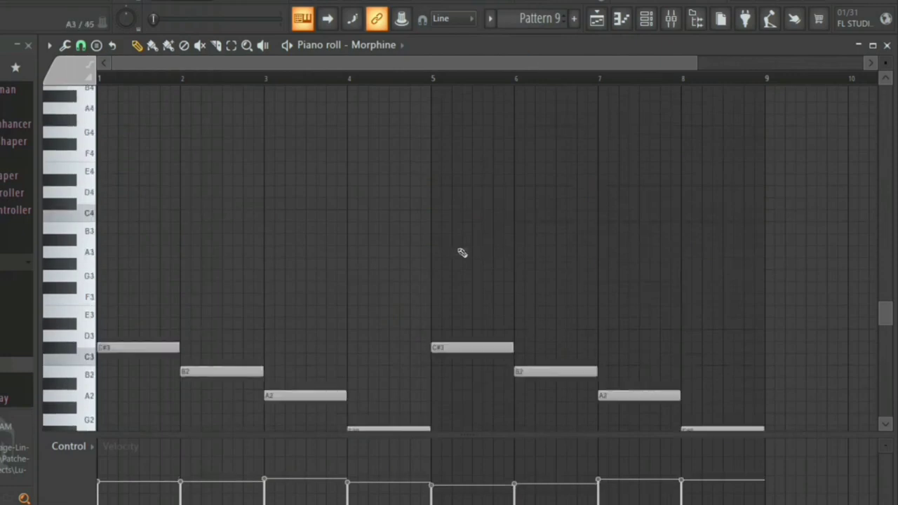
Step: Raise the velocity of all the Morphine bass notes by increasing the level scaling offset
key(alt+x)
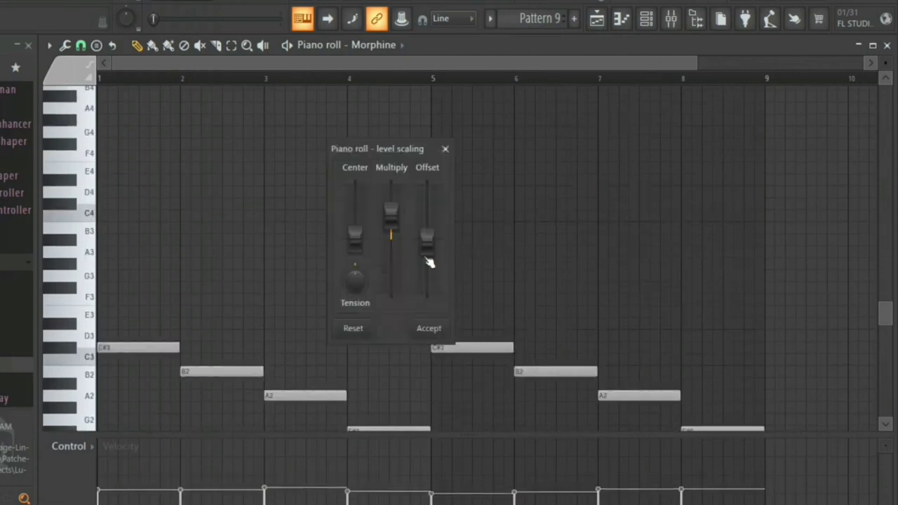
drag(432, 221, 432, 193)
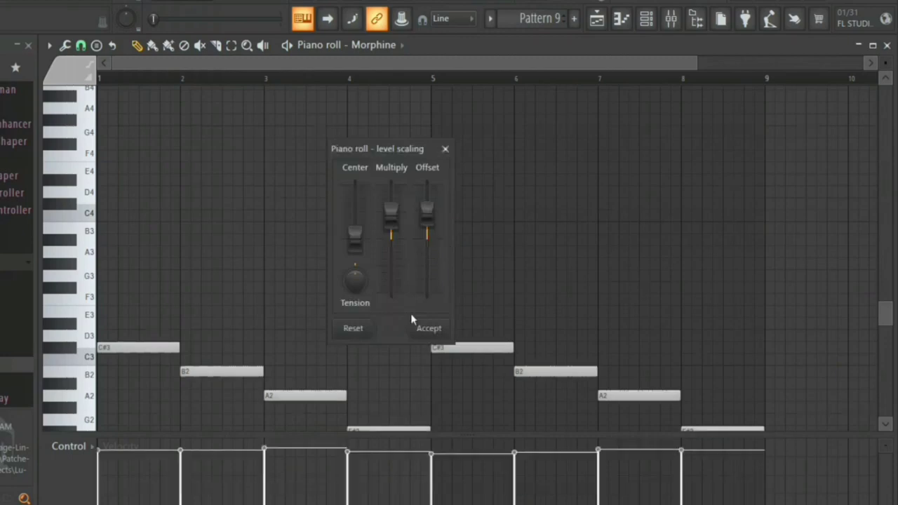
click(428, 328)
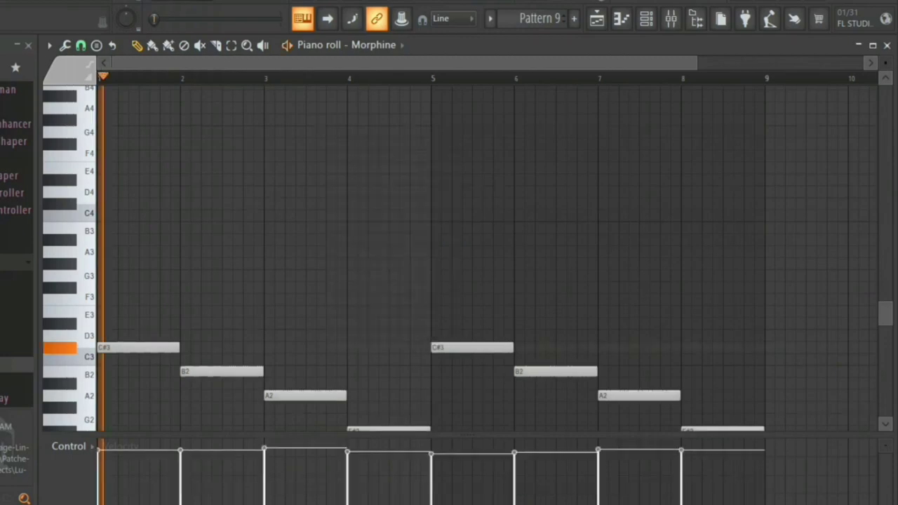
Step: Audition the Morphine bass line transposed up one octave and shift it back down an octave
key(space)
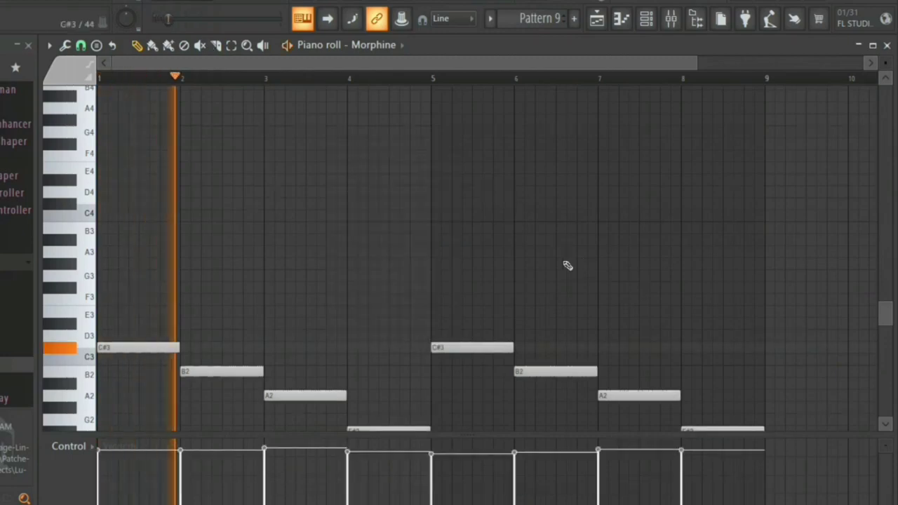
key(ctrl+Up)
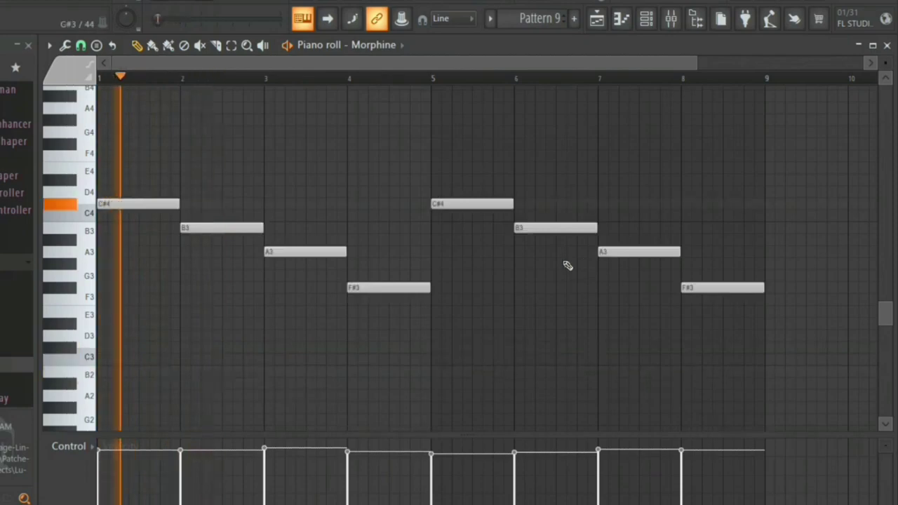
key(ctrl+Down)
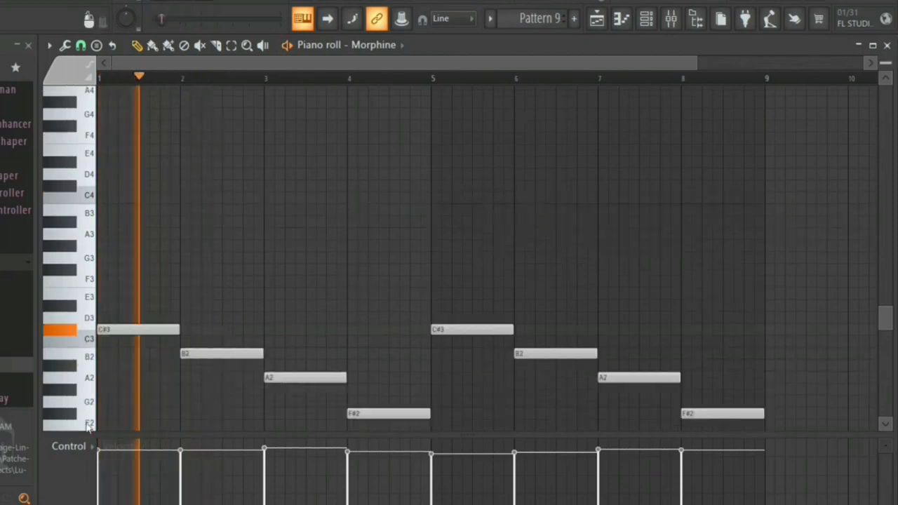
Step: Rename Pattern 9 as Bass with a dark red colour and place its clip on Track 14 at bar 33
key(Escape)
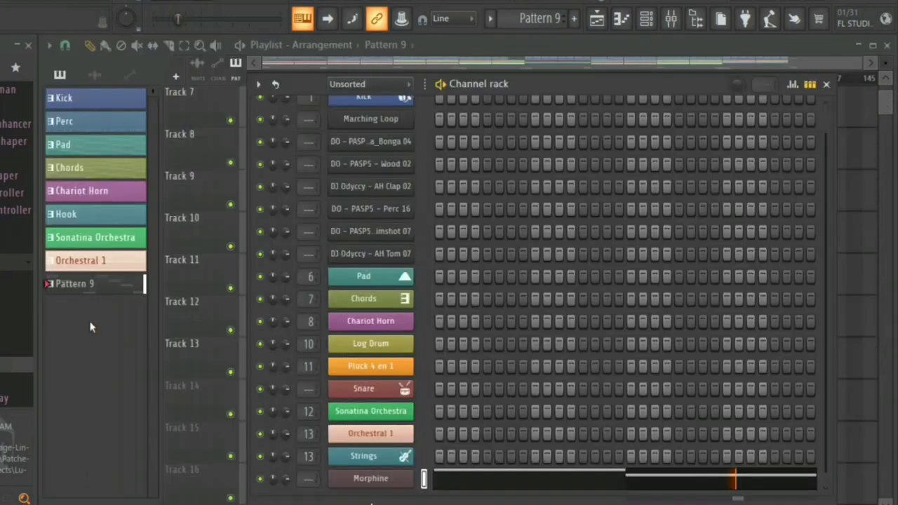
click(91, 323)
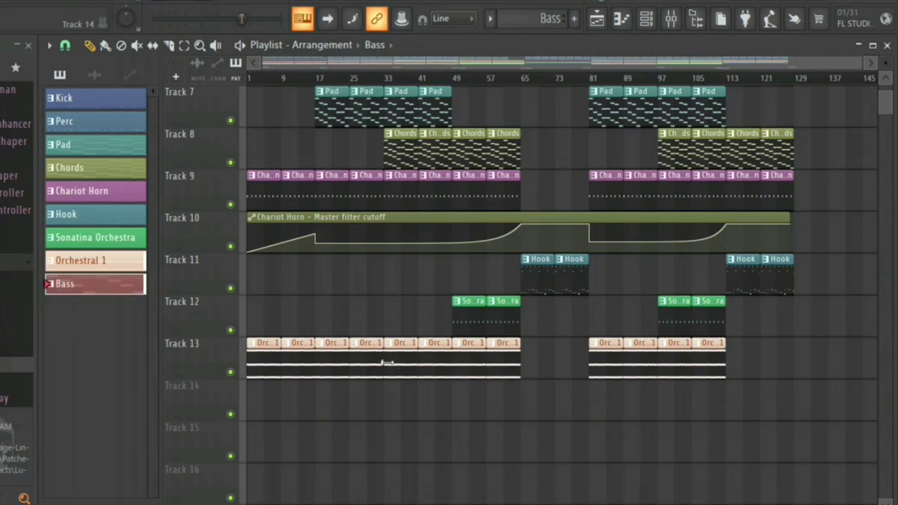
click(397, 401)
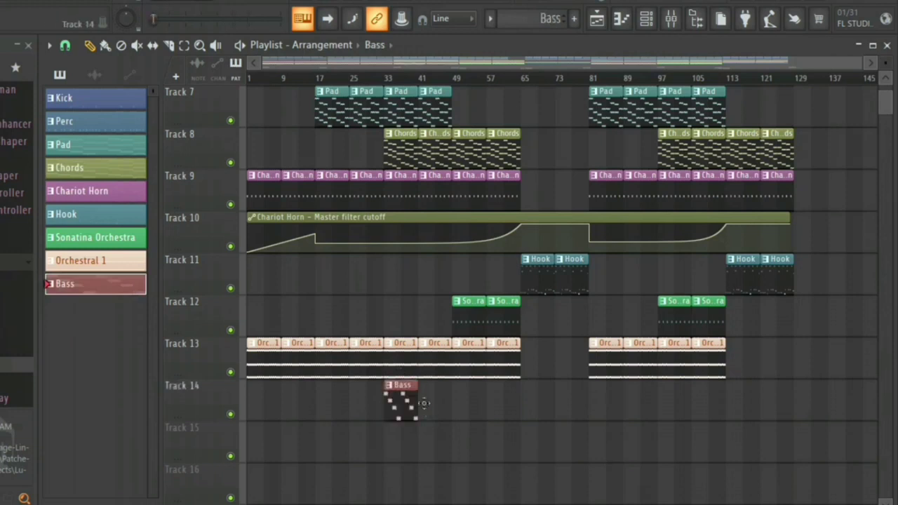